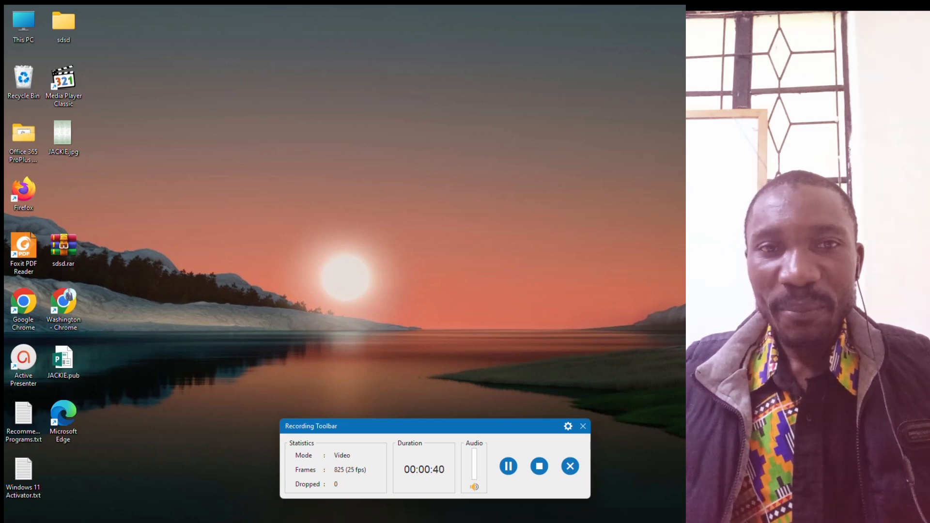
Switch to Photoshop and start a new document
key(alt+Tab)
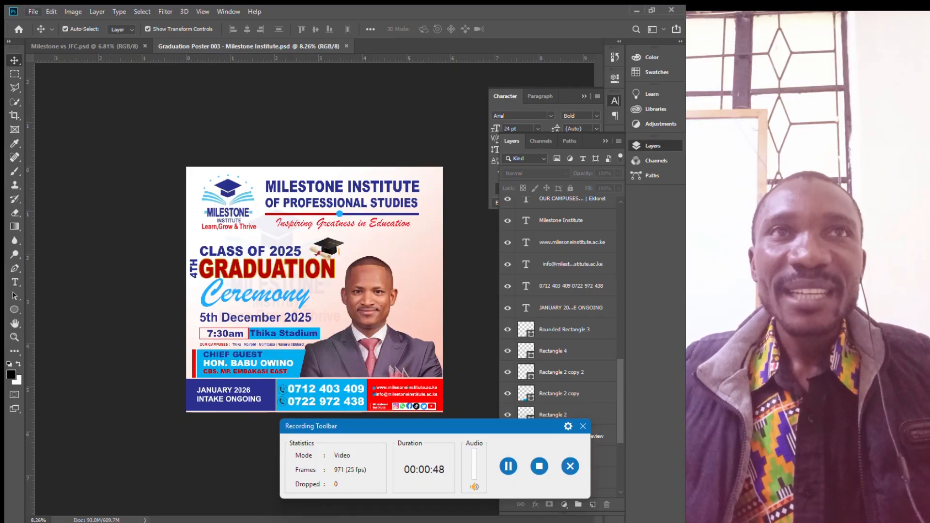
key(alt+f)
click(33, 11)
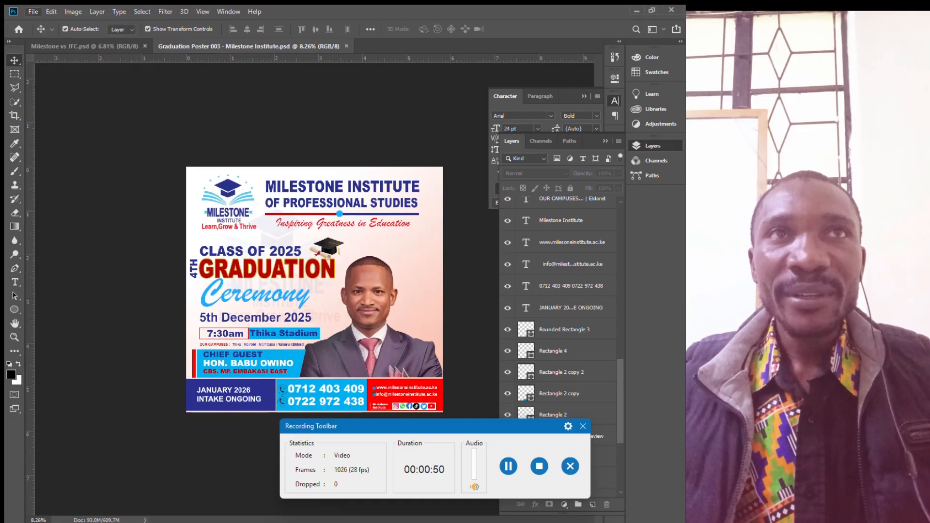
click(33, 11)
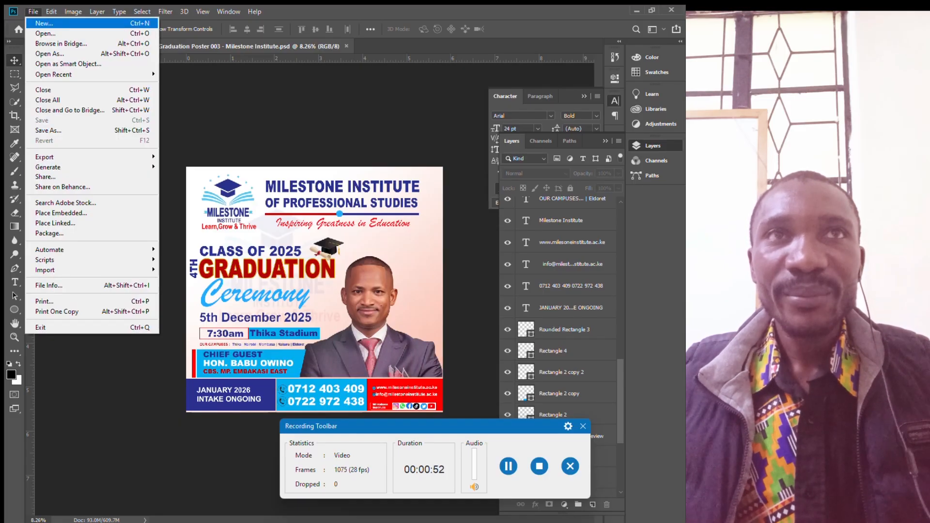
click(44, 23)
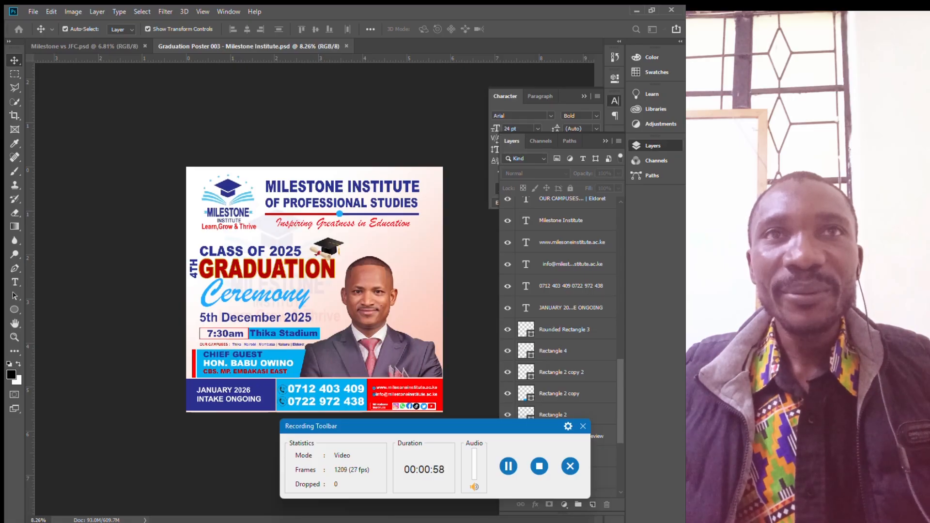
key(ctrl+n)
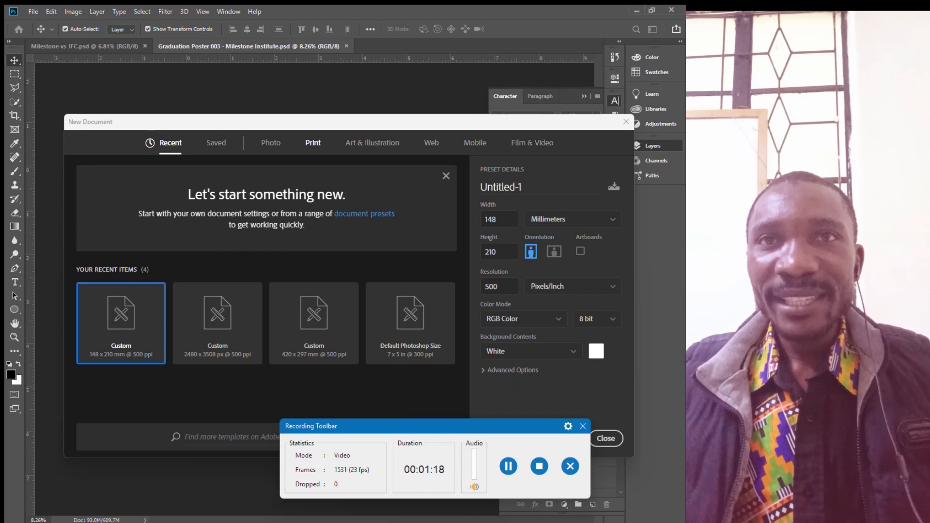
Create a blank document from the A5 print preset with a resolution of 1000 pixels/inch
click(313, 143)
click(217, 311)
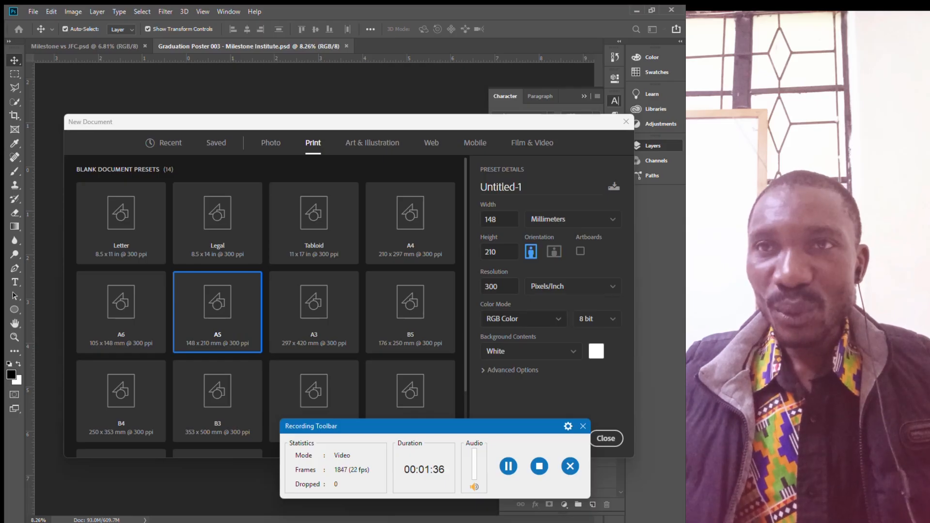
click(487, 286)
double_click(488, 287)
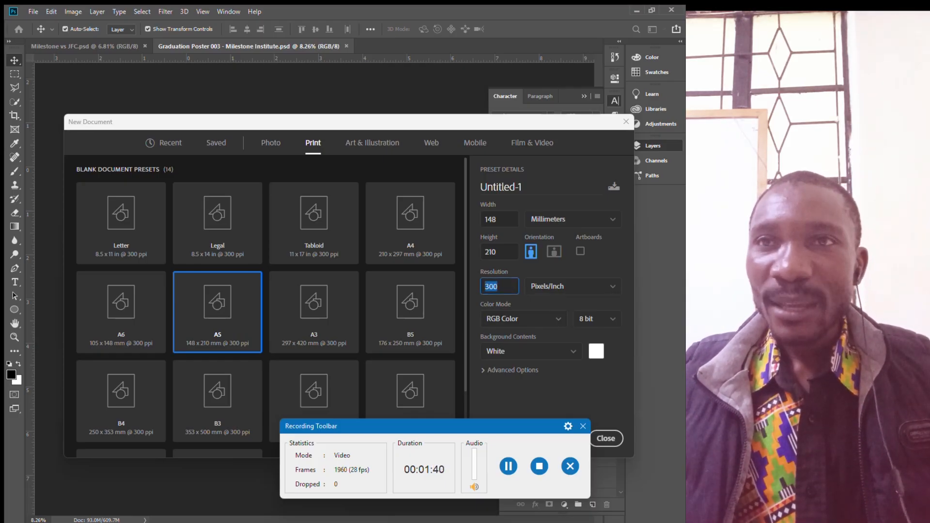
text(1000)
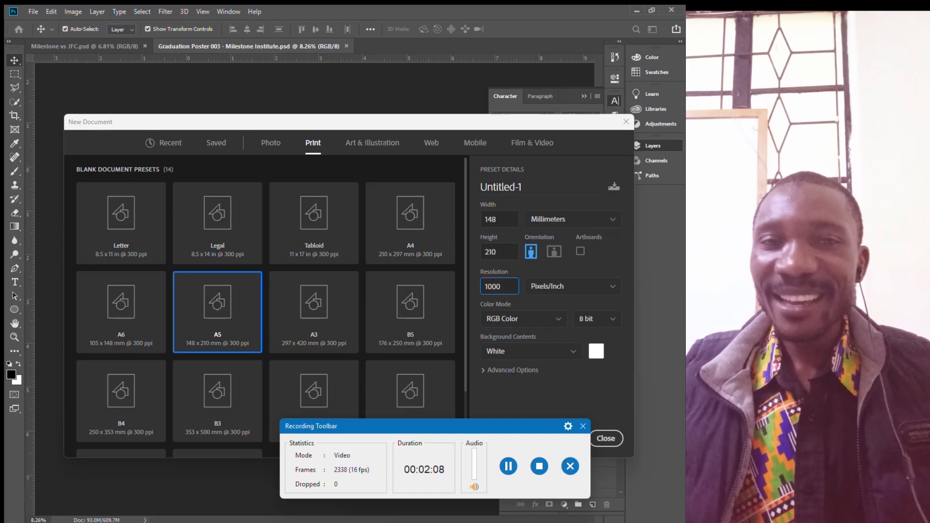
drag(494, 430, 559, 515)
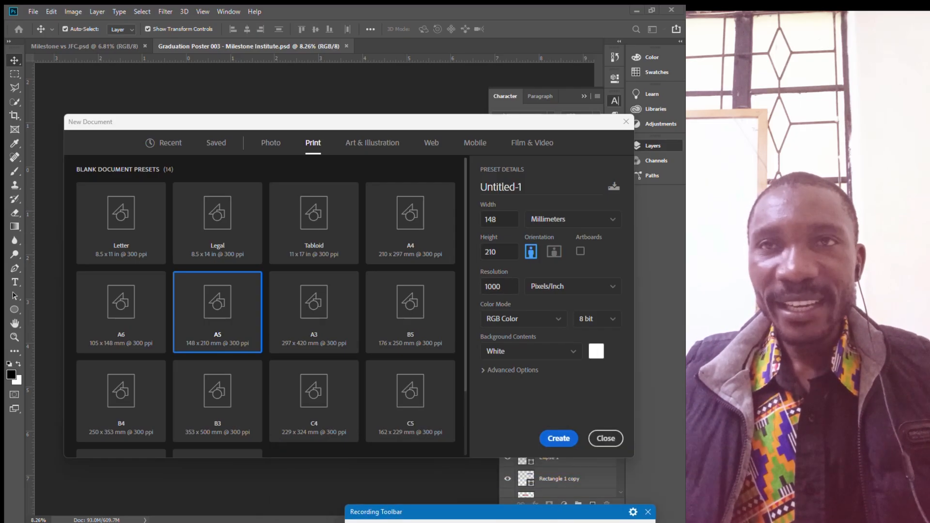
click(559, 439)
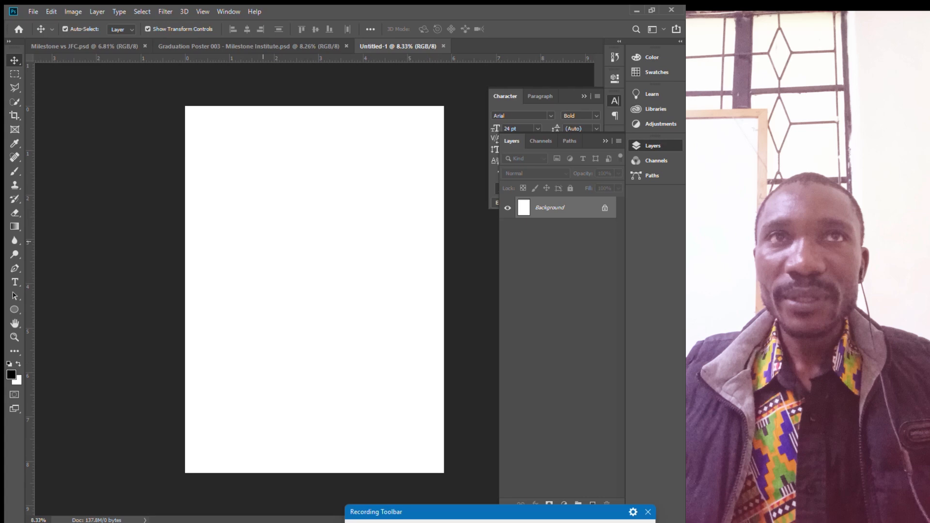
scroll(263, 241, down, 1)
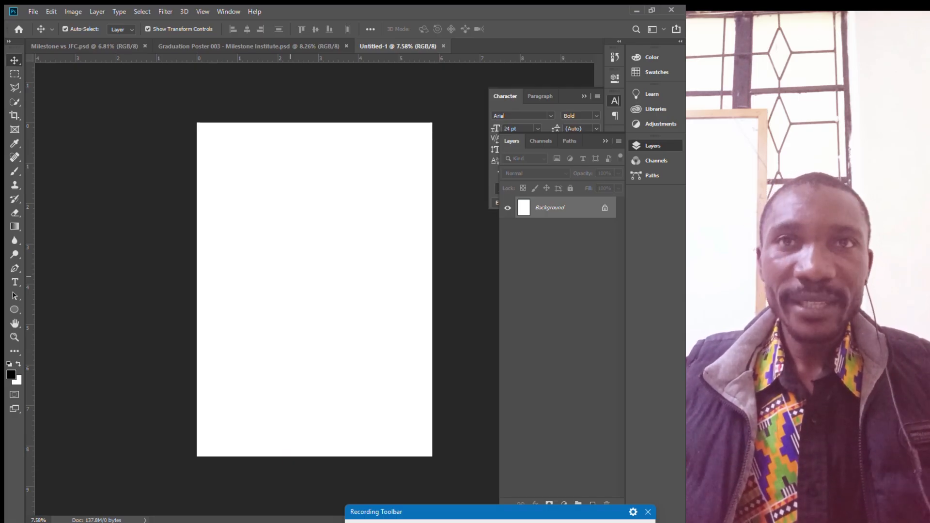
Create another A5 print document, 148 x 210 mm at 1000 pixels/inch, and close the first blank document
click(33, 11)
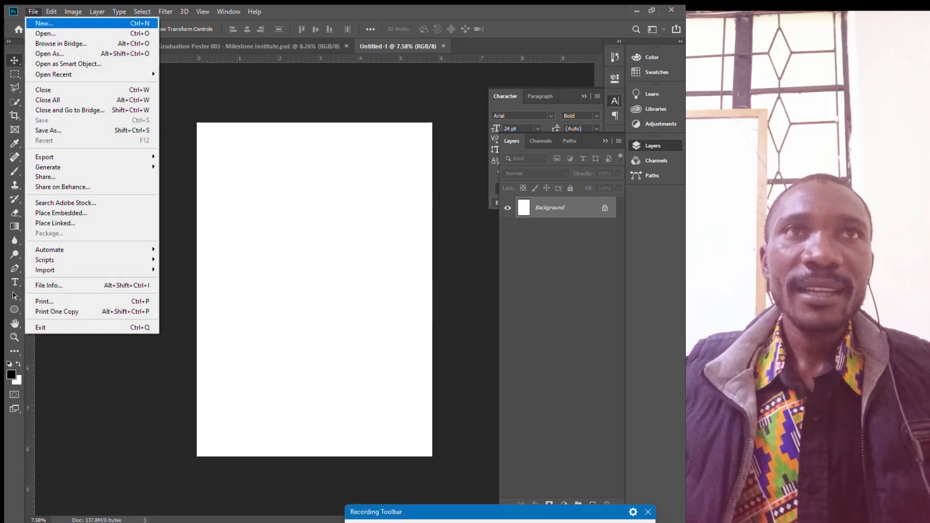
click(44, 23)
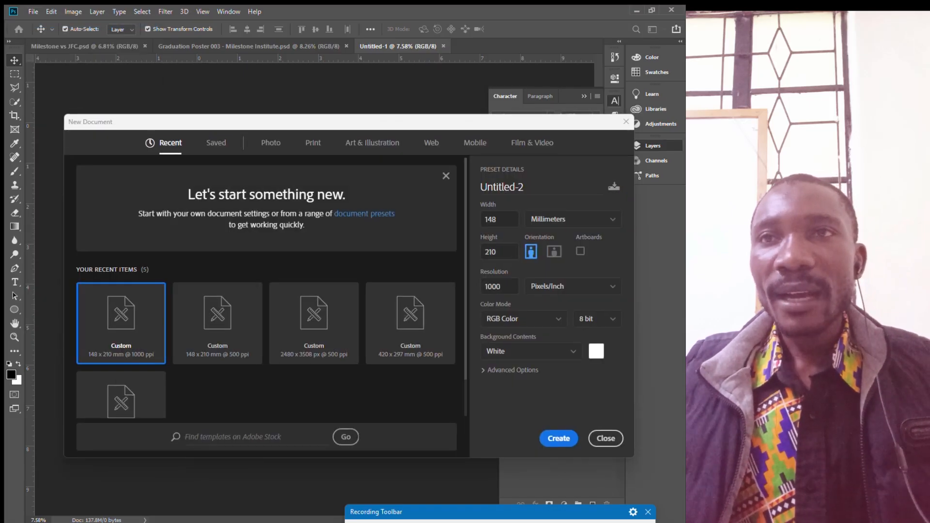
click(313, 143)
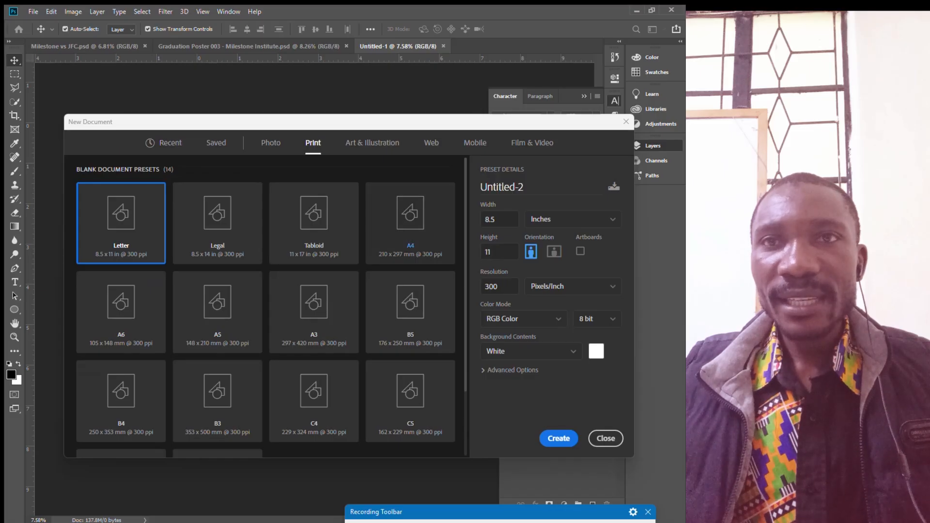
click(217, 334)
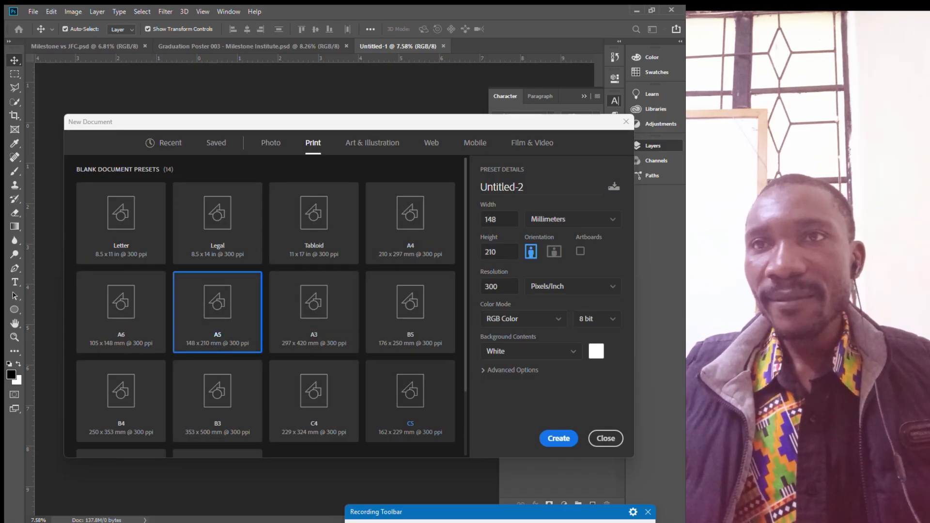
click(499, 287)
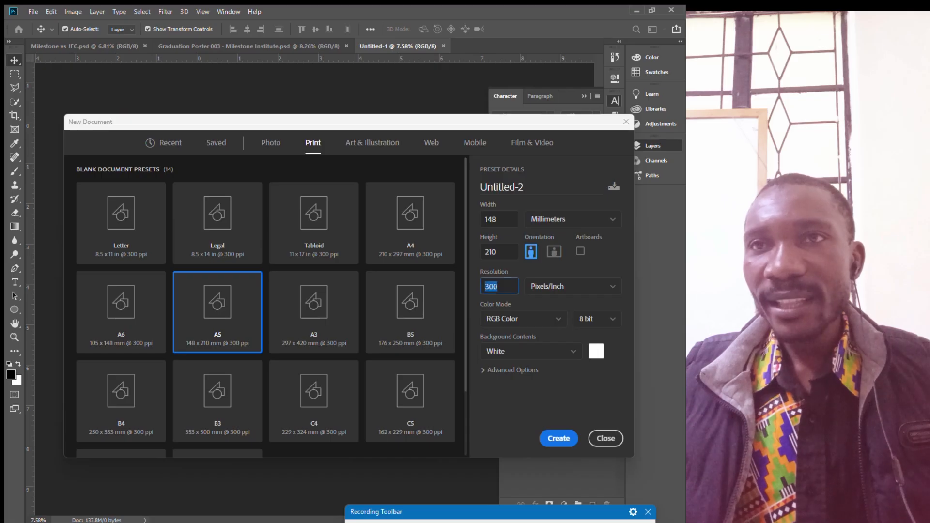
text(1000)
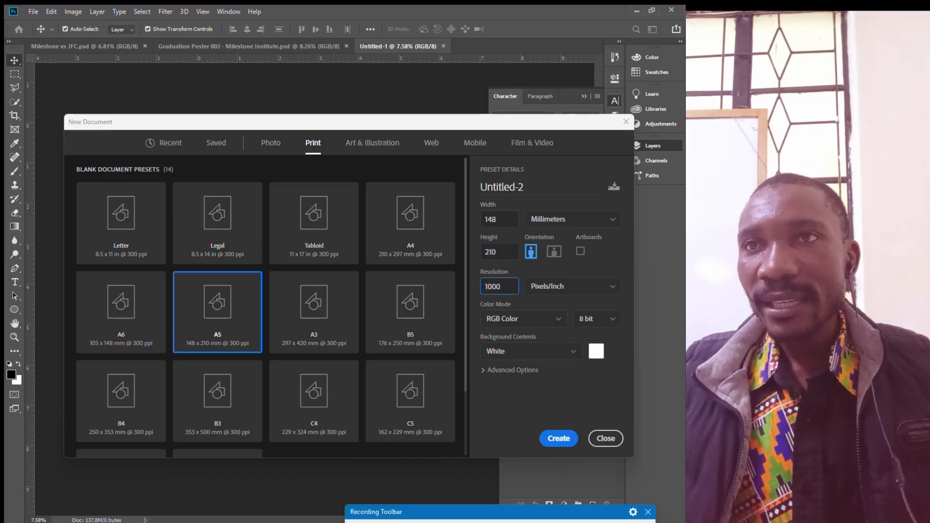
key(Return)
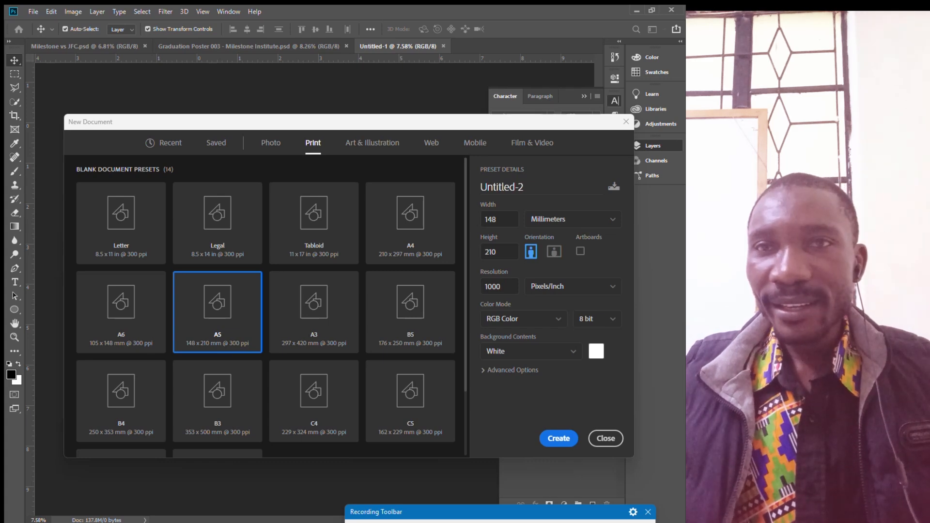
key(Return)
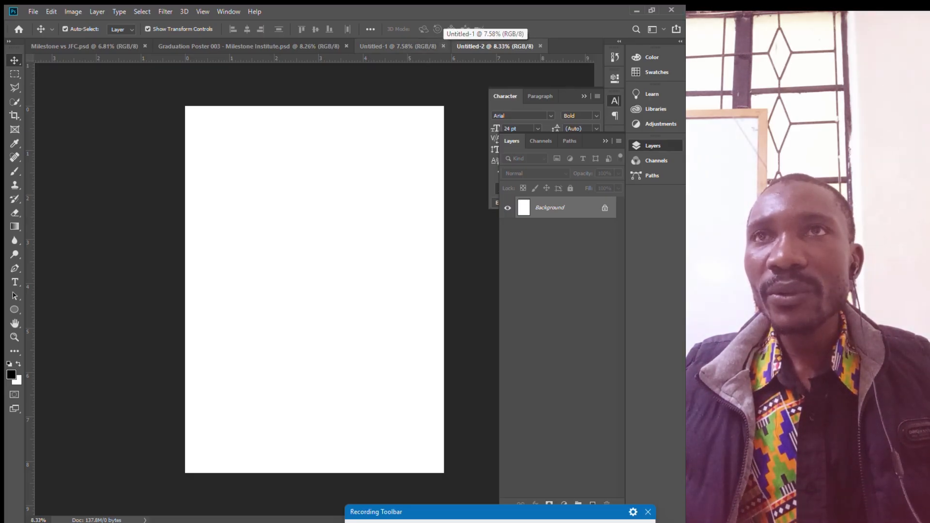
click(443, 46)
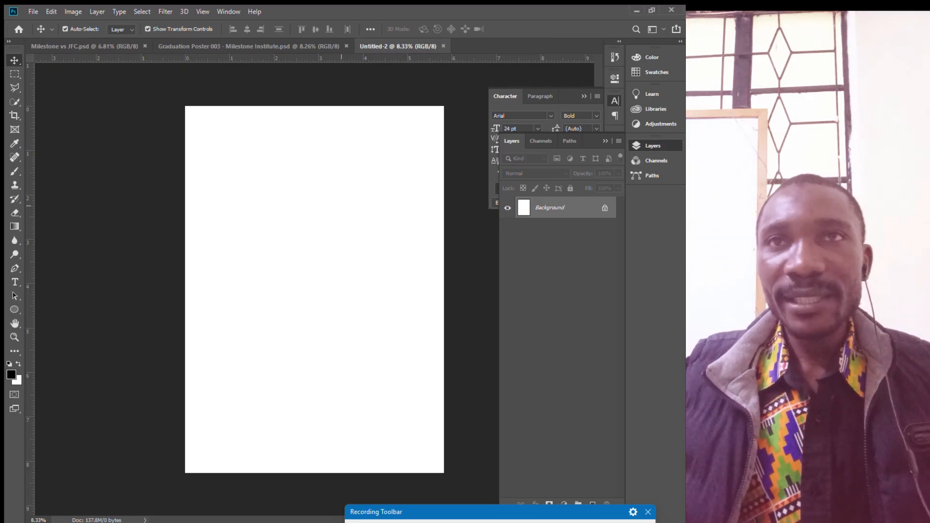
scroll(341, 207, down, 3)
scroll(341, 207, up, 3)
scroll(341, 213, down, 5)
scroll(341, 220, up, 5)
scroll(341, 220, down, 3)
scroll(341, 220, up, 2)
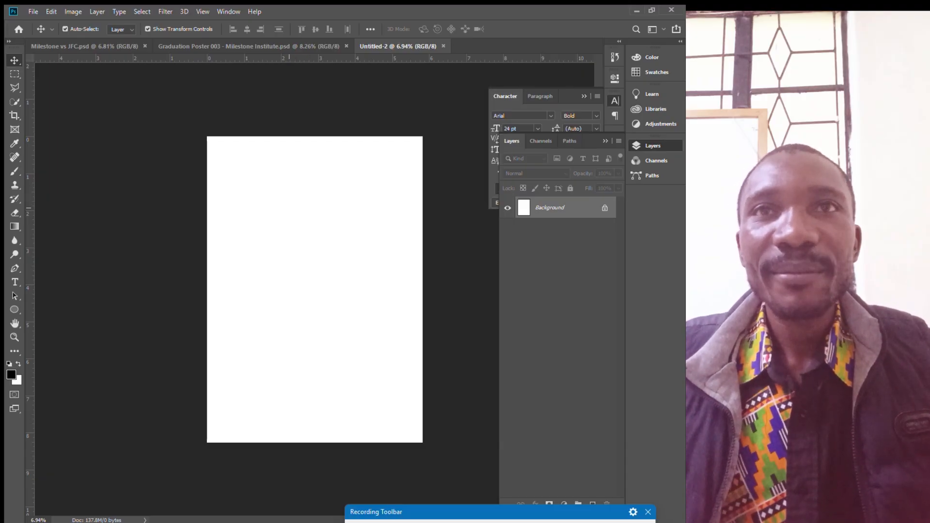
Switch to File Explorer and place main-milestone-logo.png from the LOGO folder on New Volume (D:) into the blank document
mouse_move(309, 522)
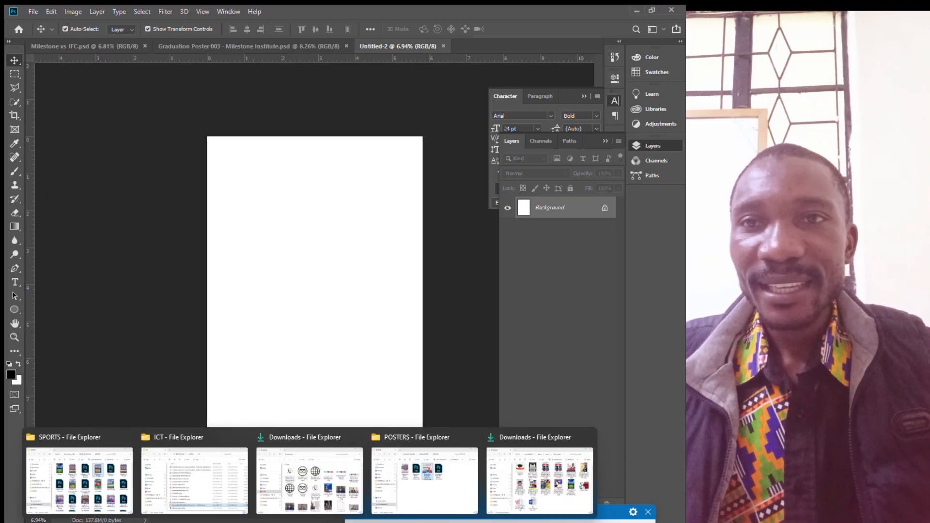
click(424, 480)
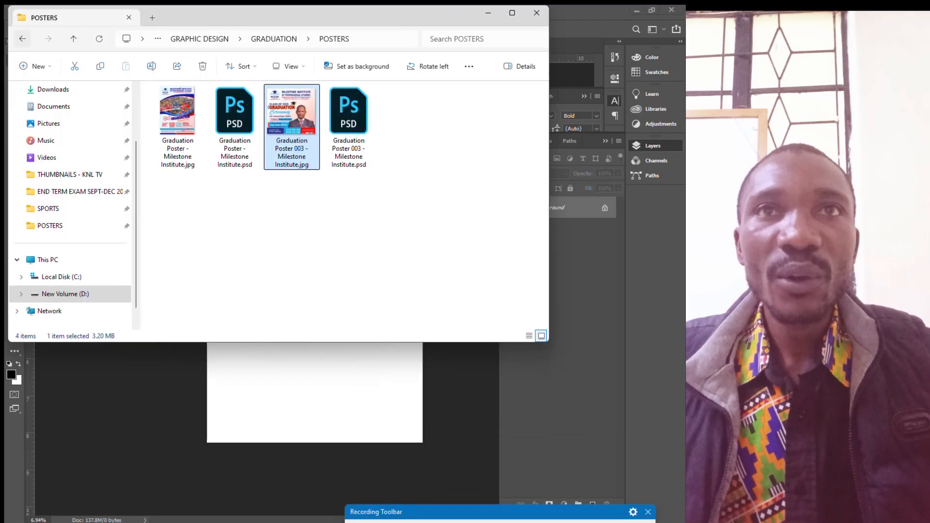
key(alt+Left)
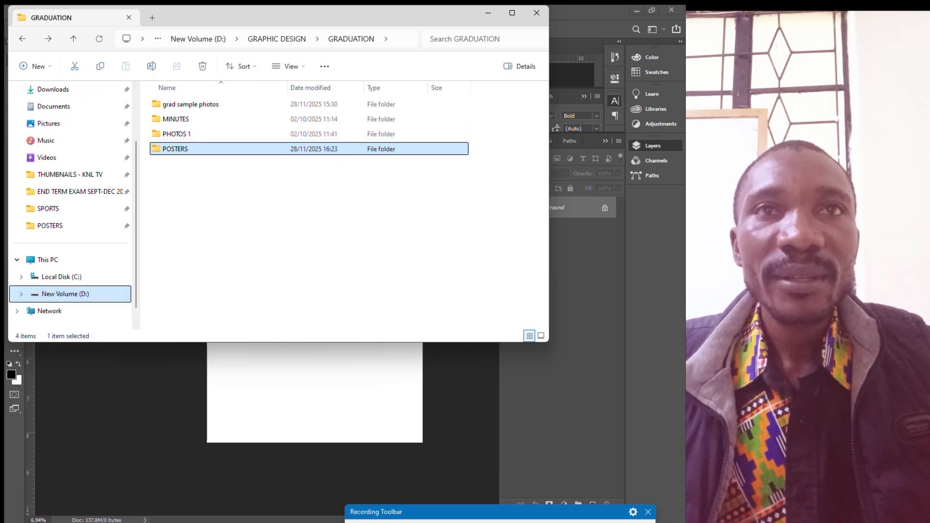
click(59, 294)
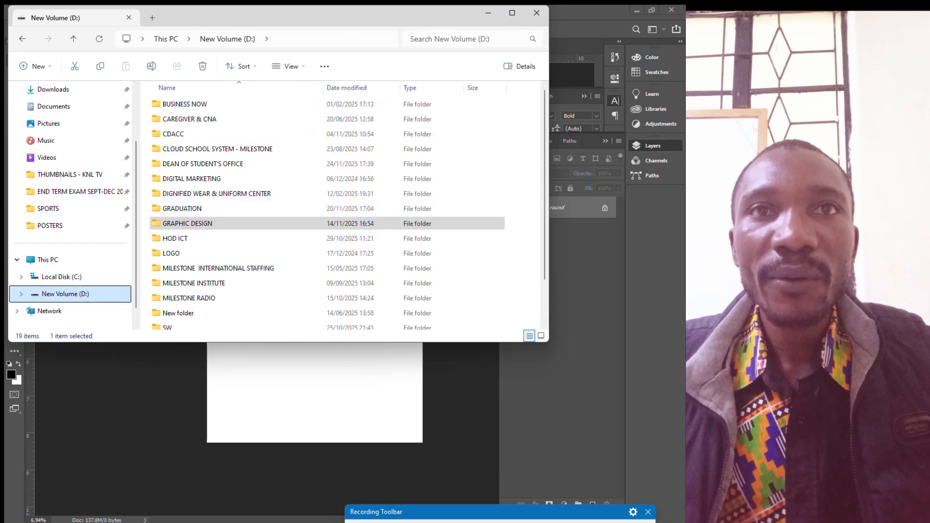
key(Down)
key(Down)
key(Return)
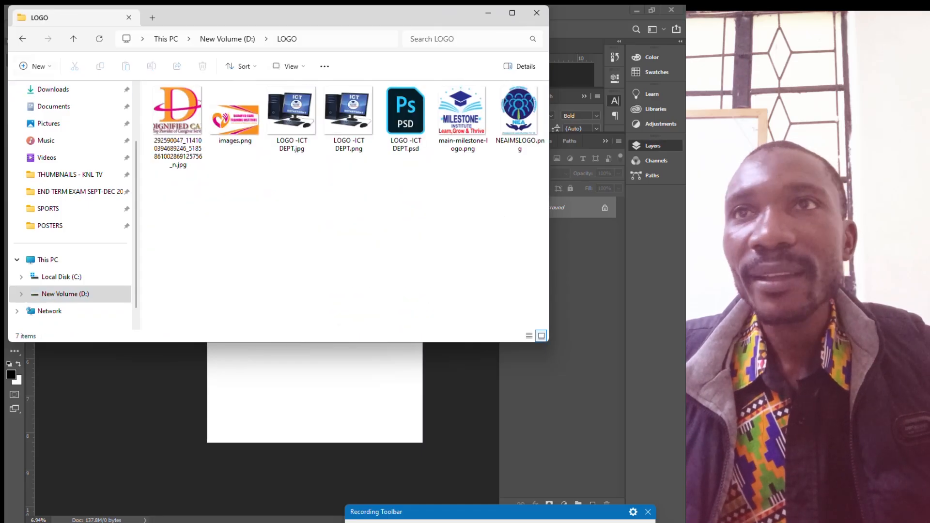
drag(462, 116, 426, 378)
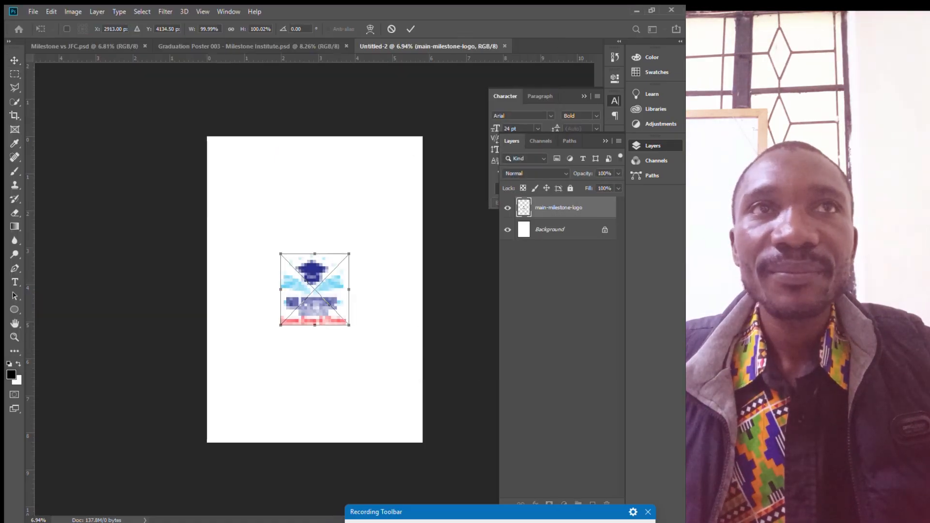
key(Return)
Scale down the Milestone logo and position it near the upper-left corner of the page
drag(339, 262, 270, 152)
key(ctrl+t)
drag(212, 214, 238, 187)
key(Return)
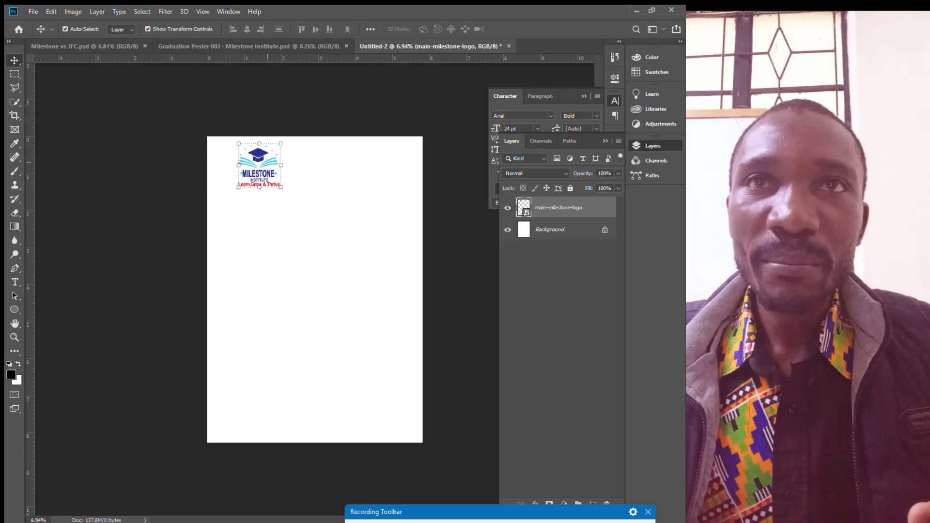
drag(257, 159, 237, 159)
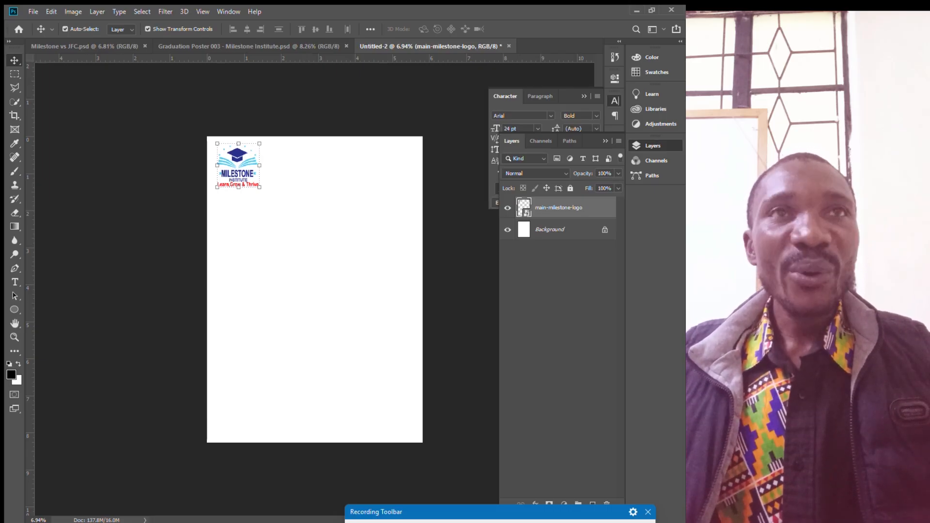
Place Milestone_Institute_Logo-removebg-preview.png from the GRAPHIC DESIGN > LOGO folder into the poster as a linked file
click(33, 11)
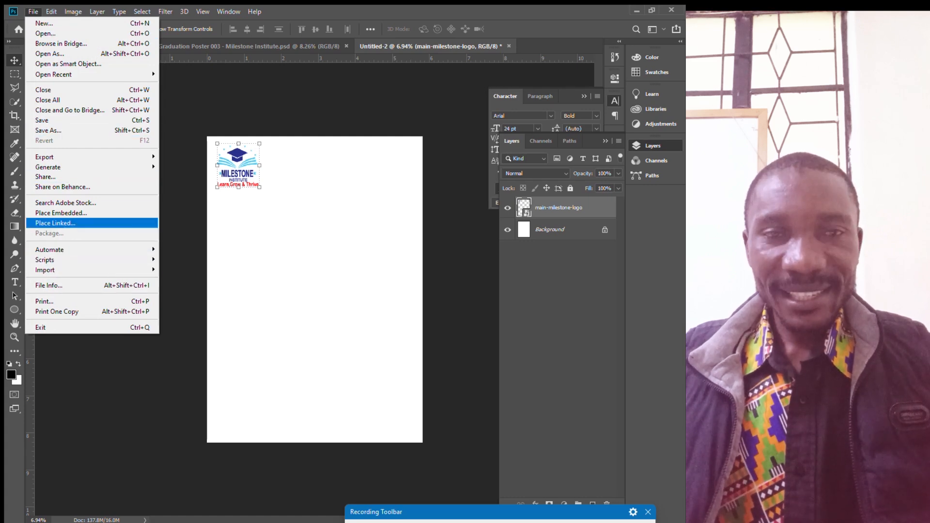
click(55, 223)
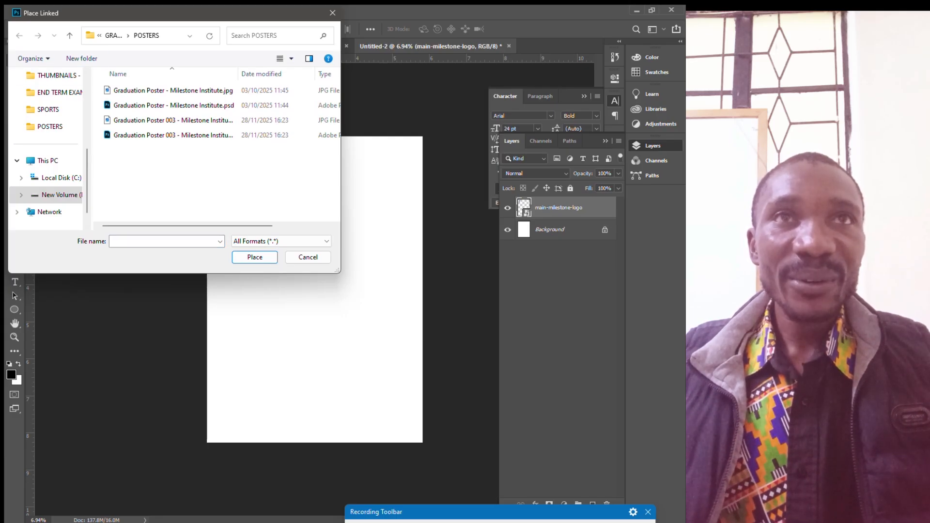
click(70, 36)
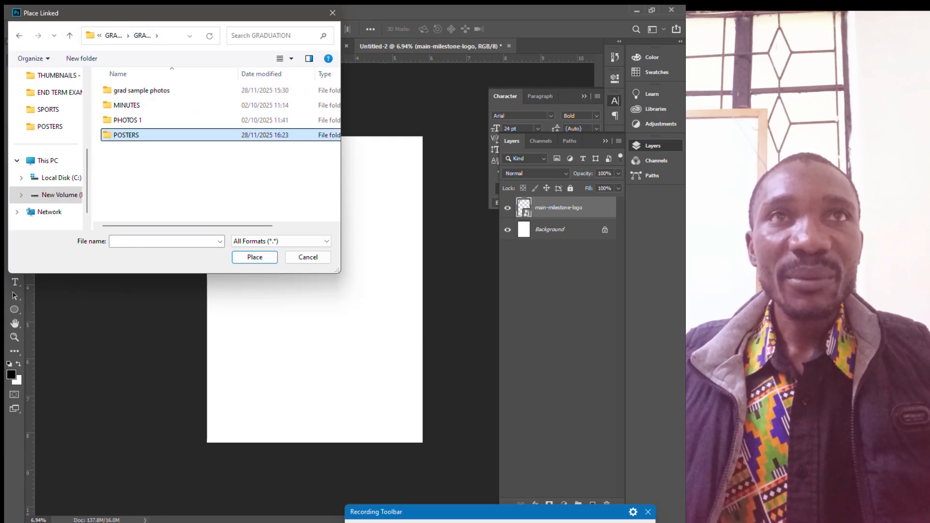
click(114, 36)
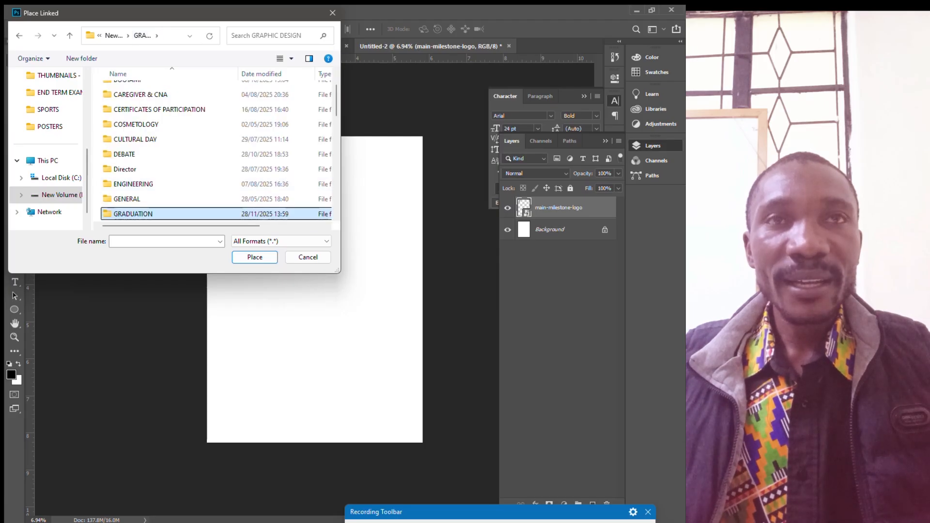
scroll(146, 184, down, 3)
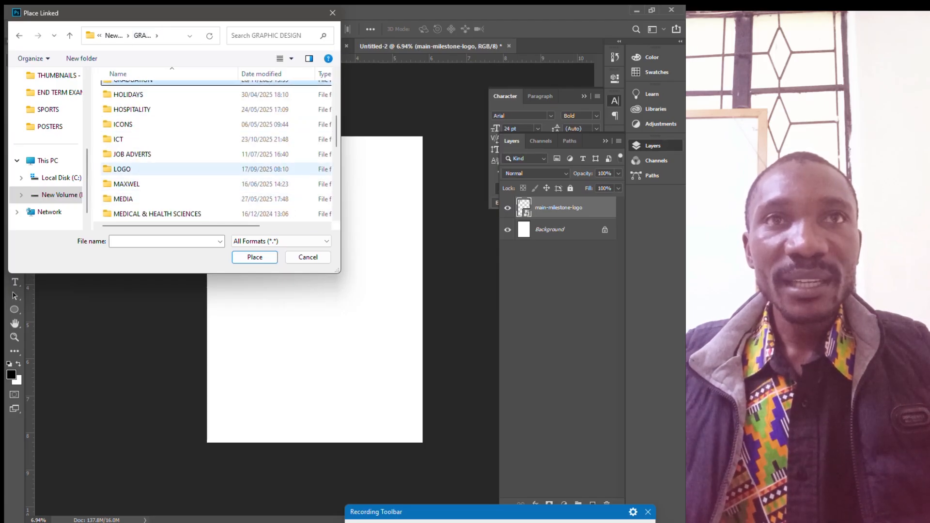
double_click(124, 169)
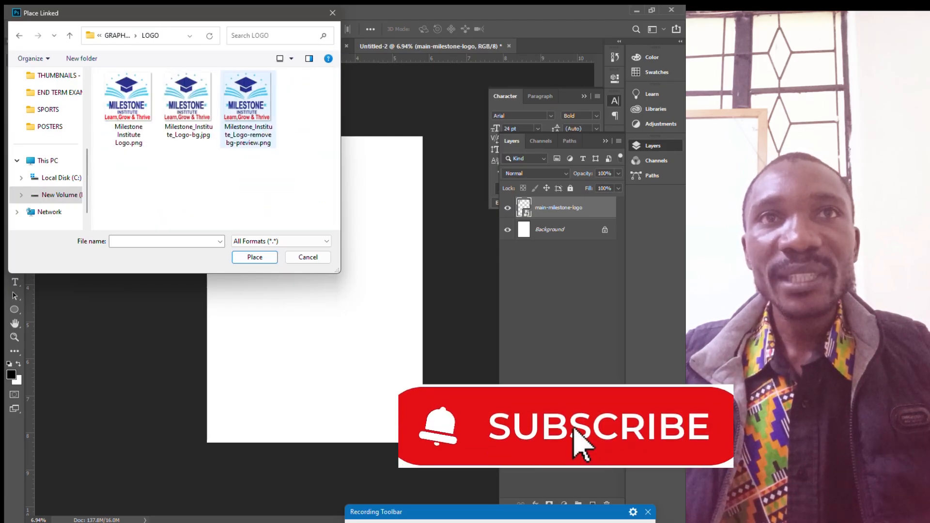
double_click(247, 117)
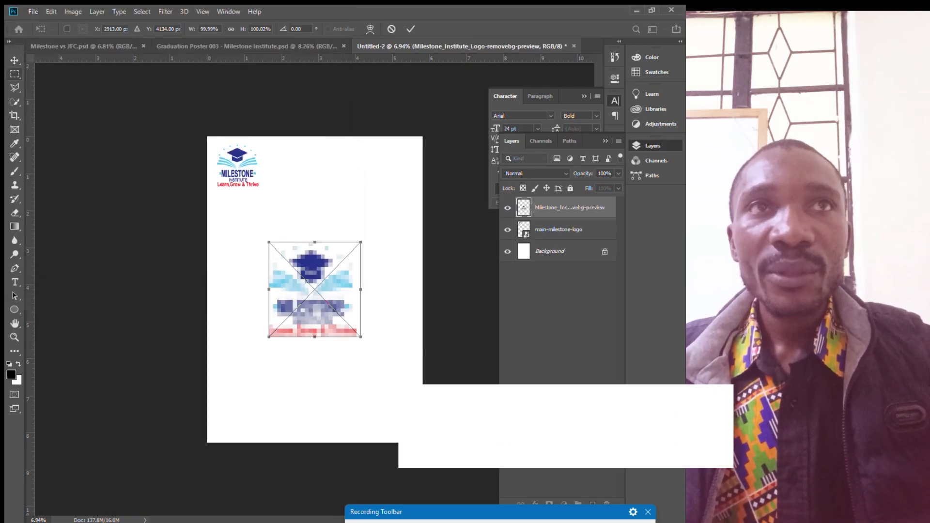
key(Return)
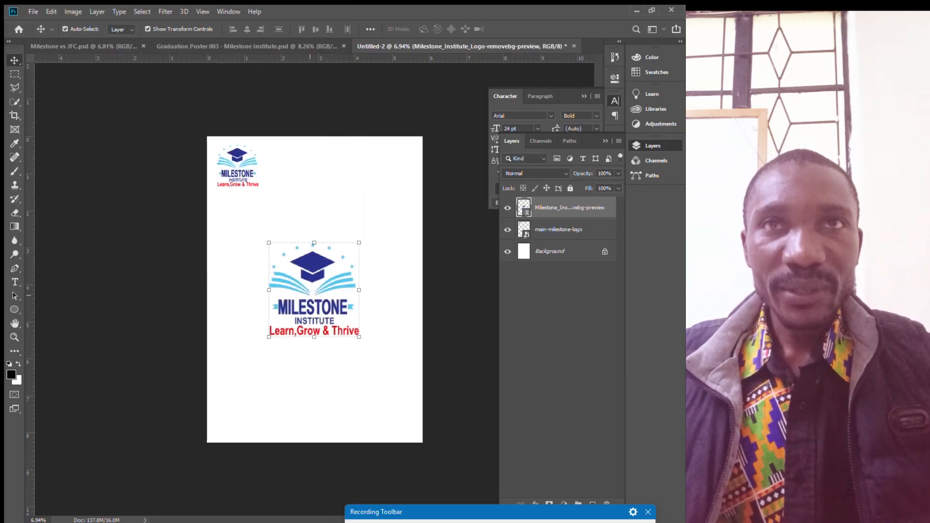
Scale the newly placed logo down to about 55% in the upper half of the page, then deselect it
drag(359, 337, 303, 277)
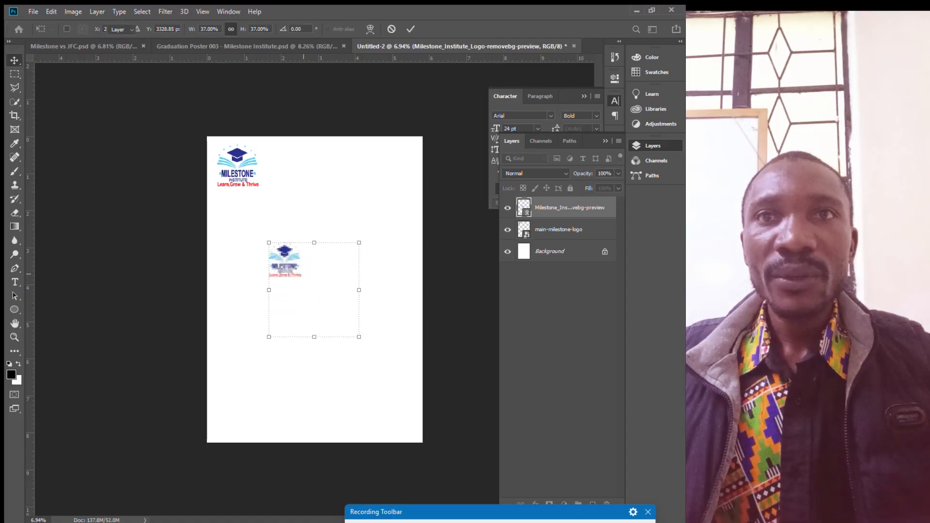
key(Return)
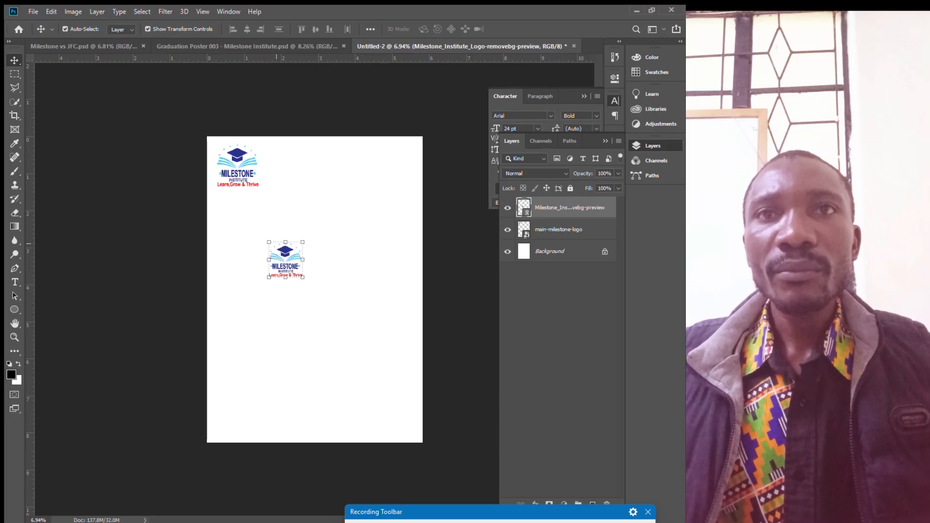
drag(268, 242, 252, 225)
key(Return)
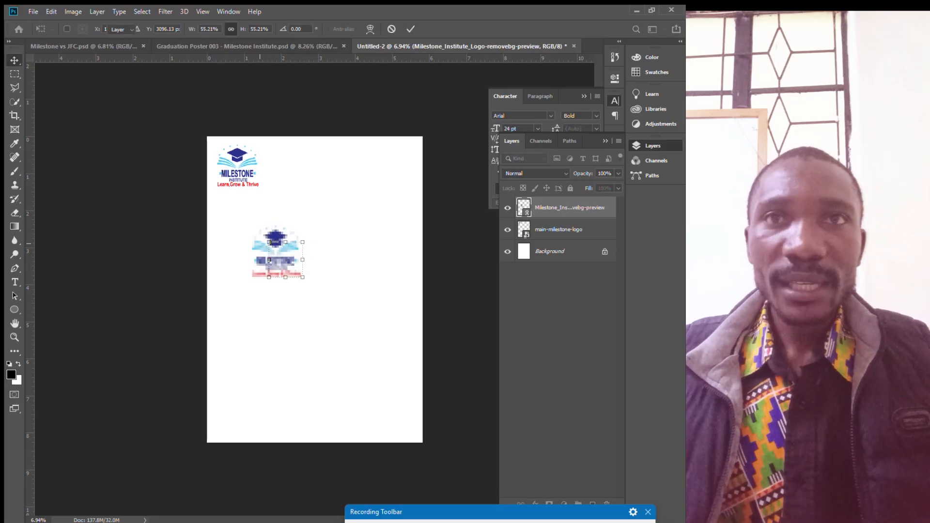
key(ctrl+t)
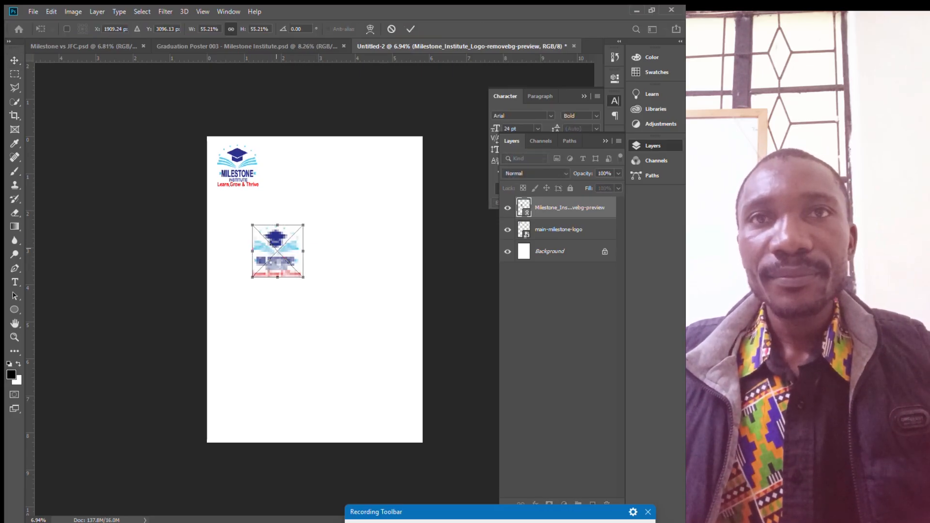
click(15, 74)
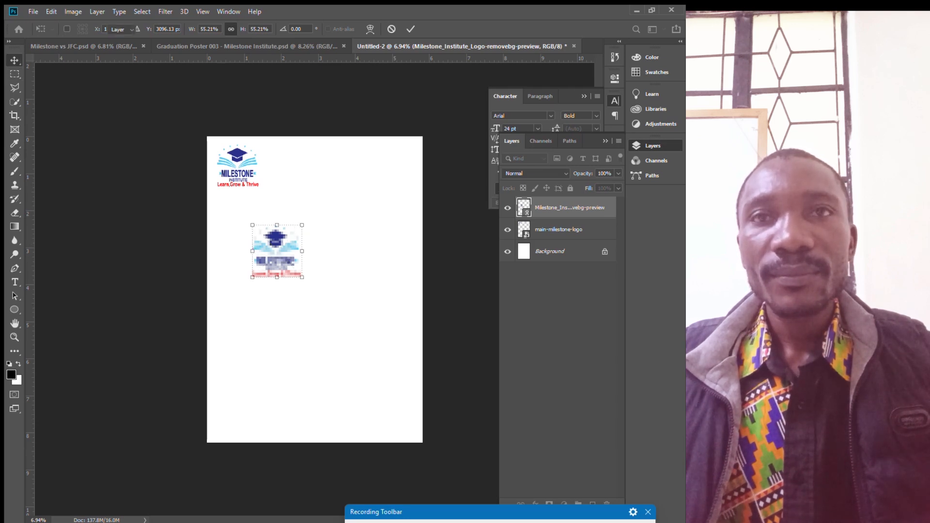
click(289, 202)
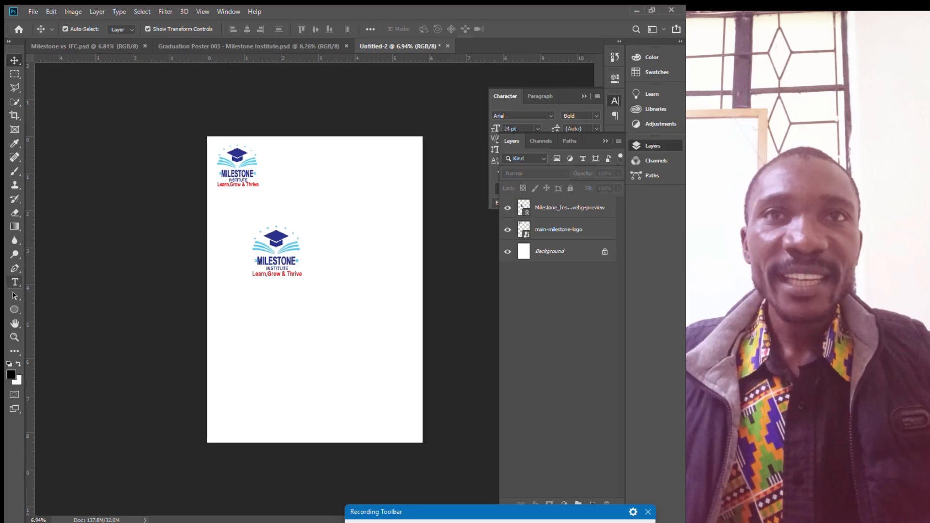
Add the two-line heading "MILESTONE INSTITUTE" / "OF PROFESSIONAL STUDIES" beside the upper logo in Arial Bold 24 pt
click(15, 282)
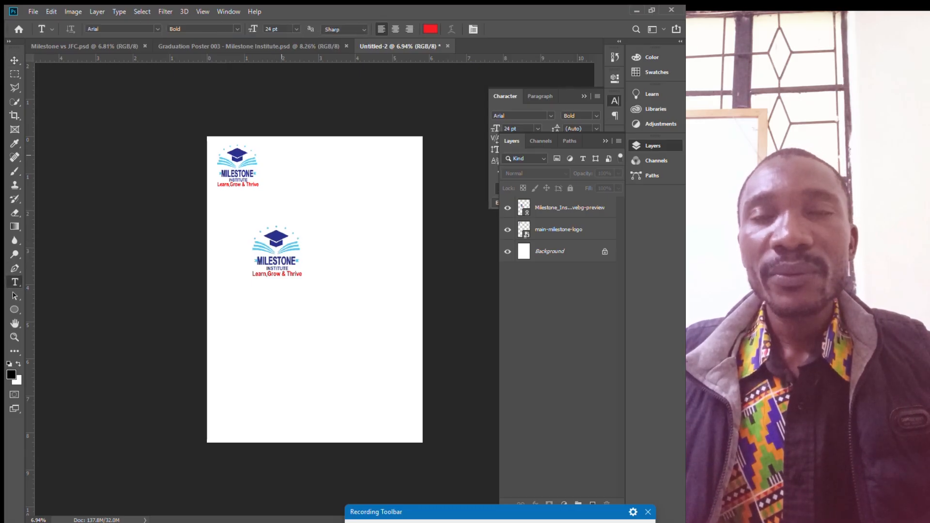
click(281, 154)
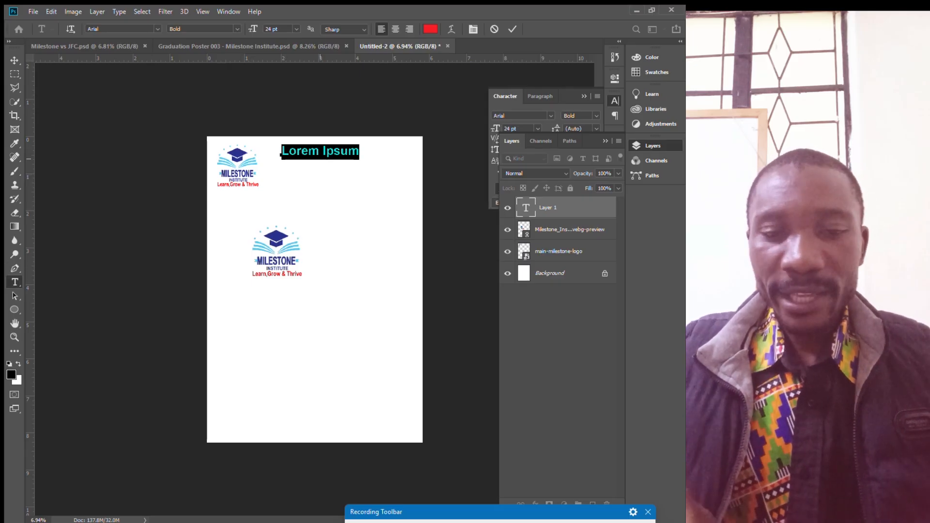
text(MILEST)
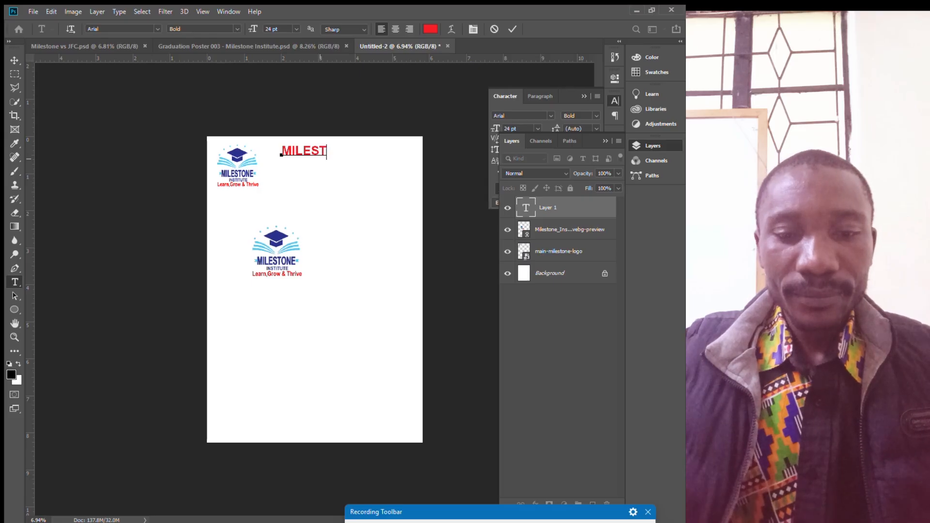
text(ONE INST)
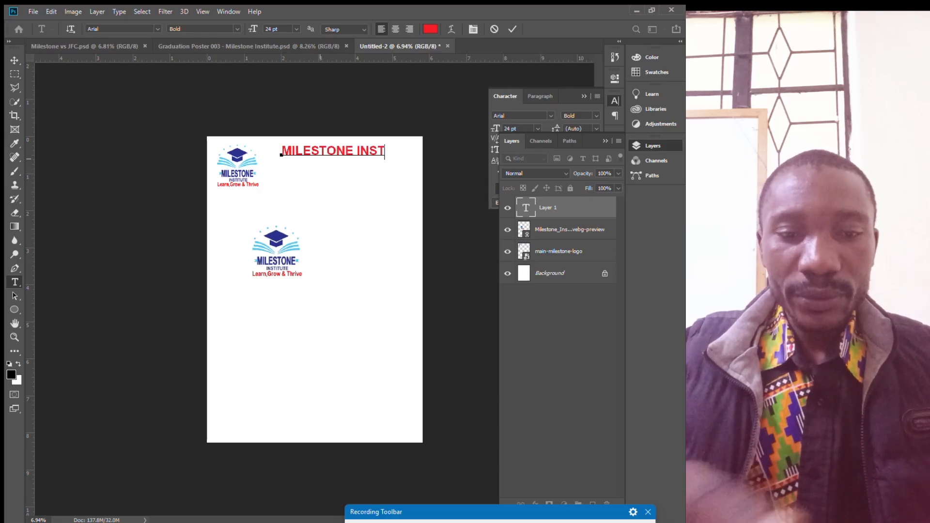
text(ITUTE)
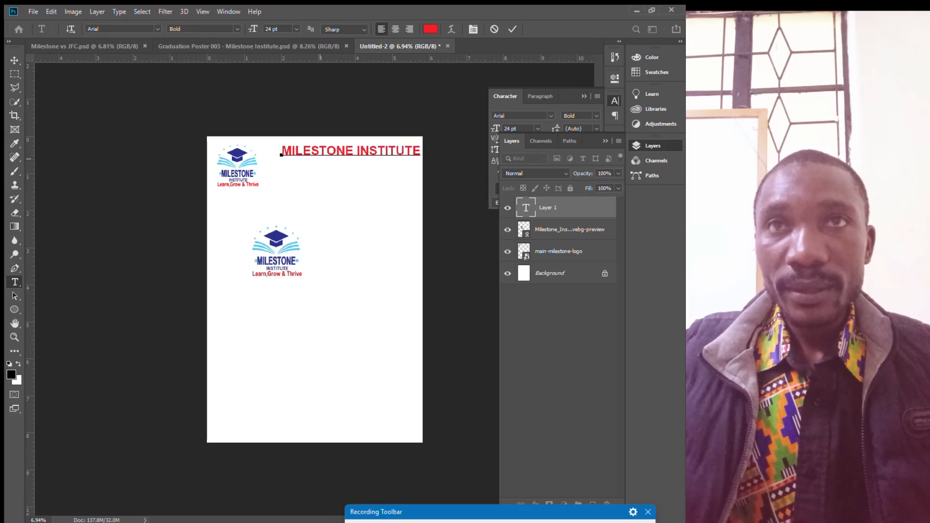
text(OF PROFESSION)
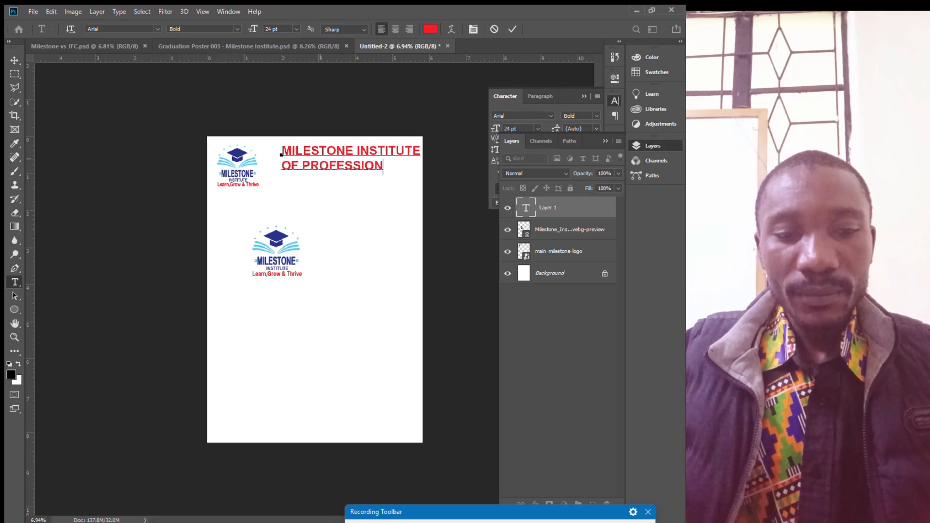
text(AL STUDIES)
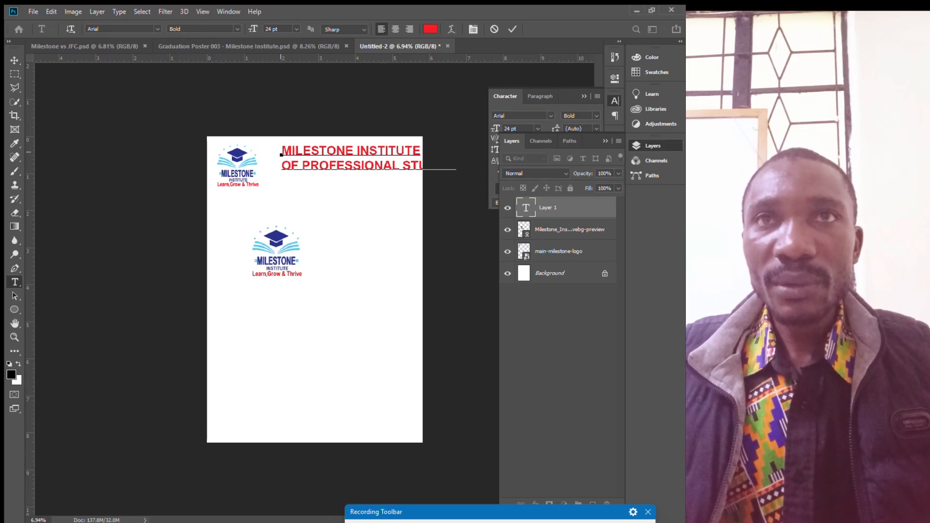
Reduce the font size of the whole two-line heading to 18 pt
key(ctrl+a)
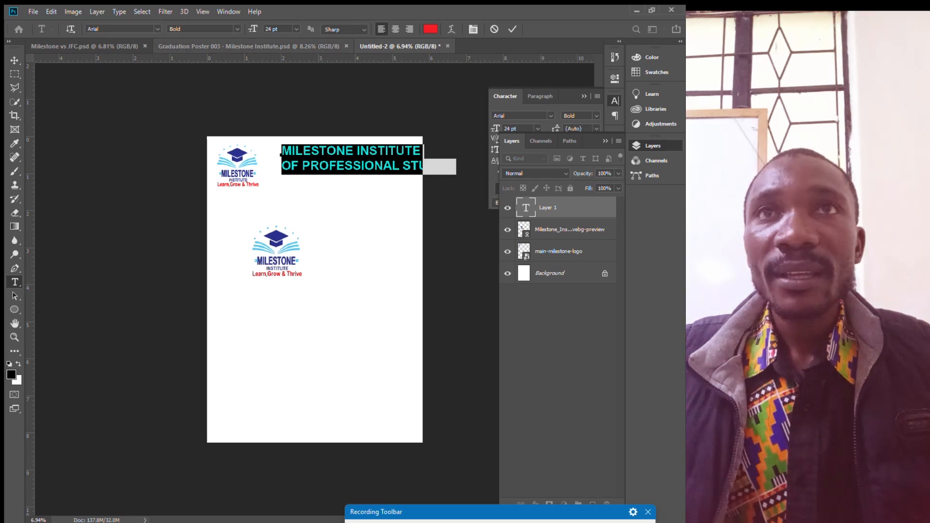
click(296, 29)
click(279, 117)
Set only the heading's first line, MILESTONE INSTITUTE, to a font size of 23 pt
triple_click(281, 154)
click(296, 29)
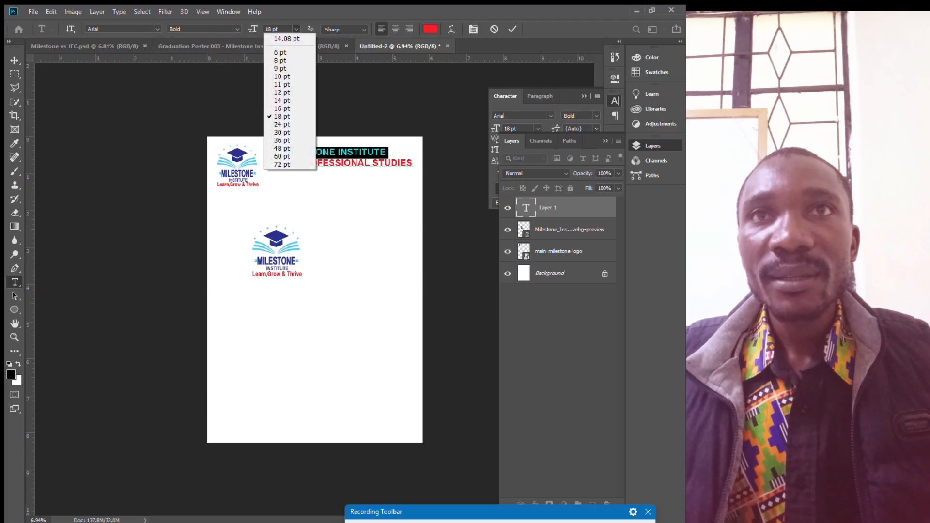
click(282, 124)
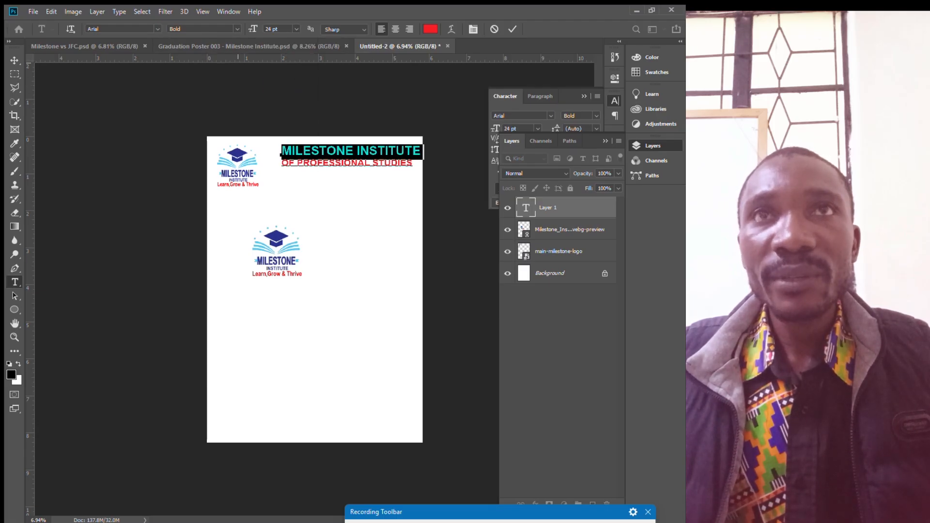
text(22)
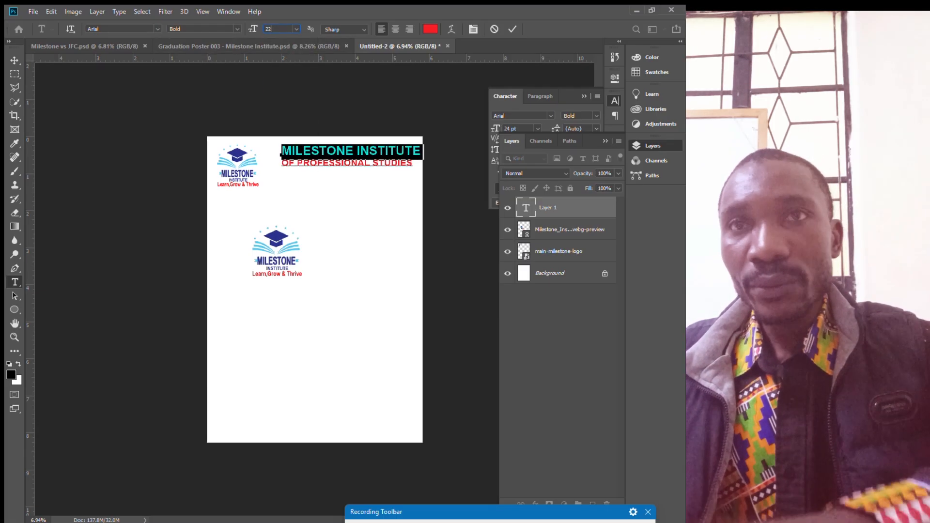
key(Return)
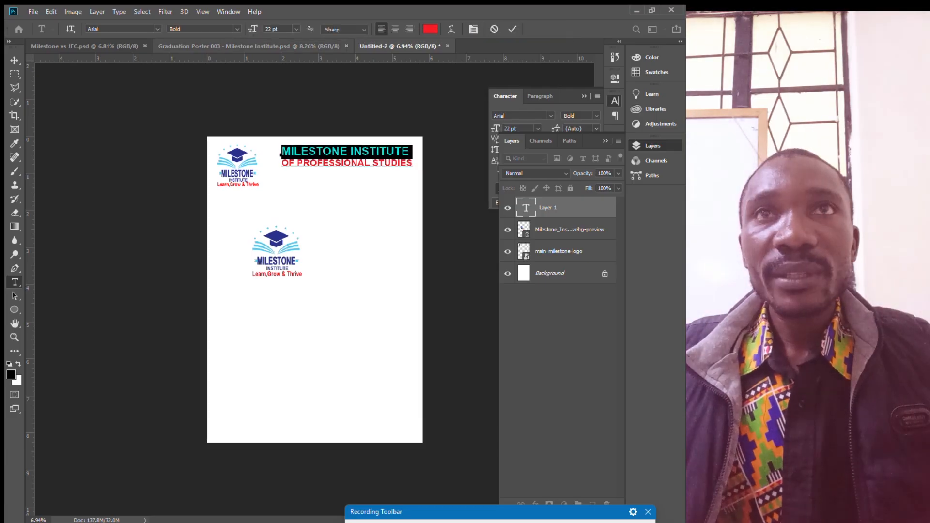
text(2)
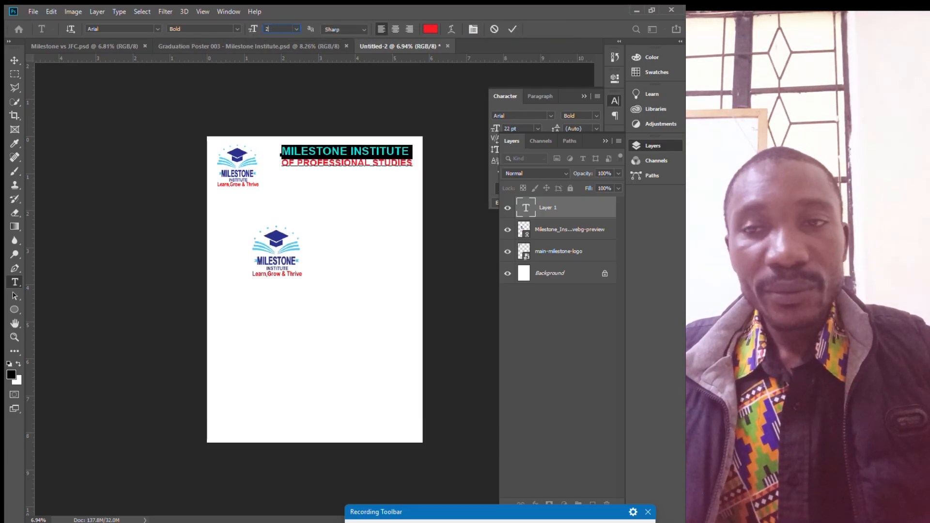
text(3)
key(Return)
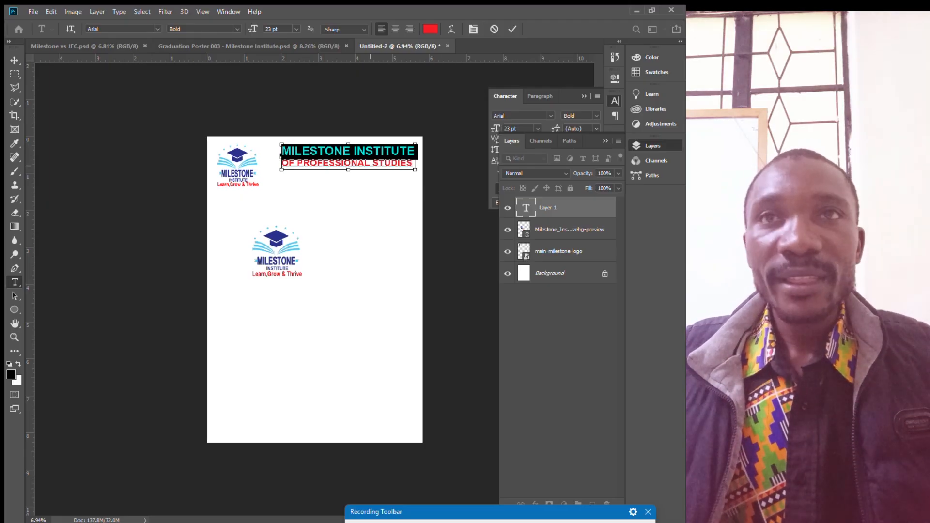
Recolor both heading lines dark blue #28318c by sampling the graduation cap of the upper logo
key(ctrl+a)
click(430, 29)
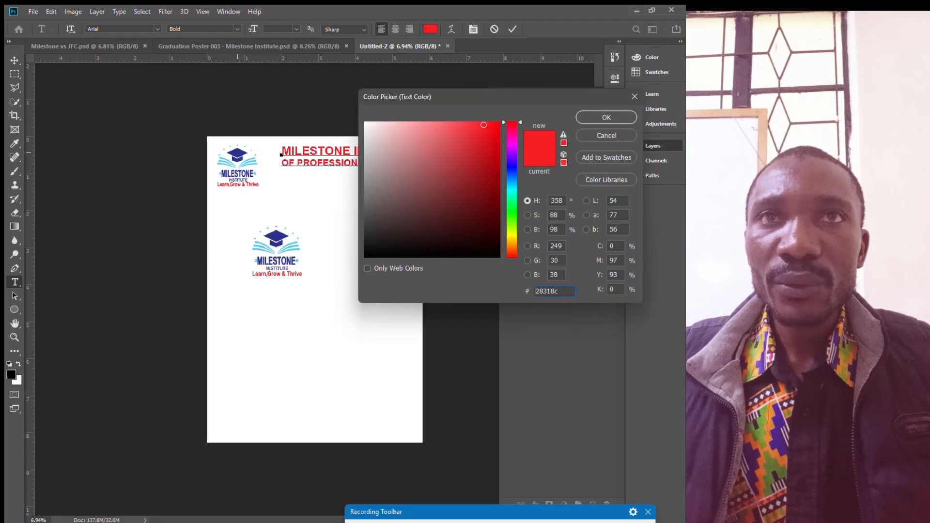
click(238, 153)
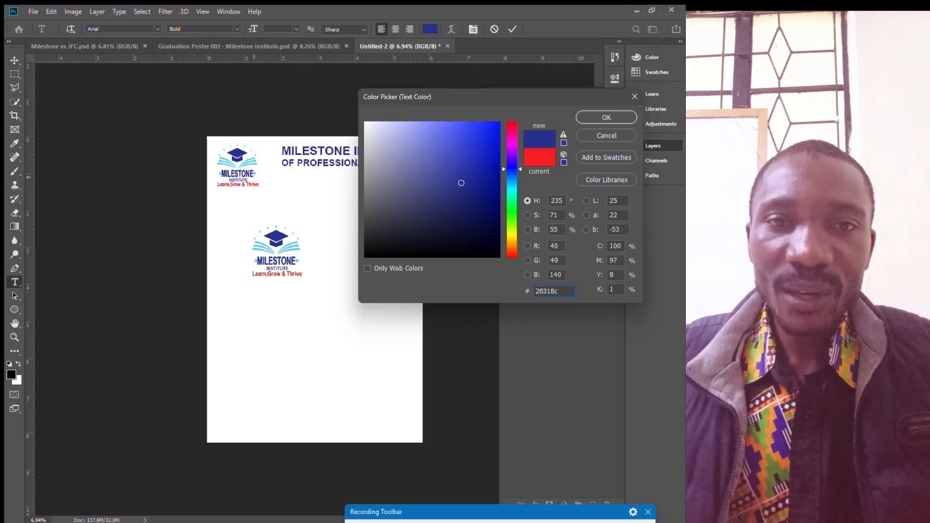
click(606, 118)
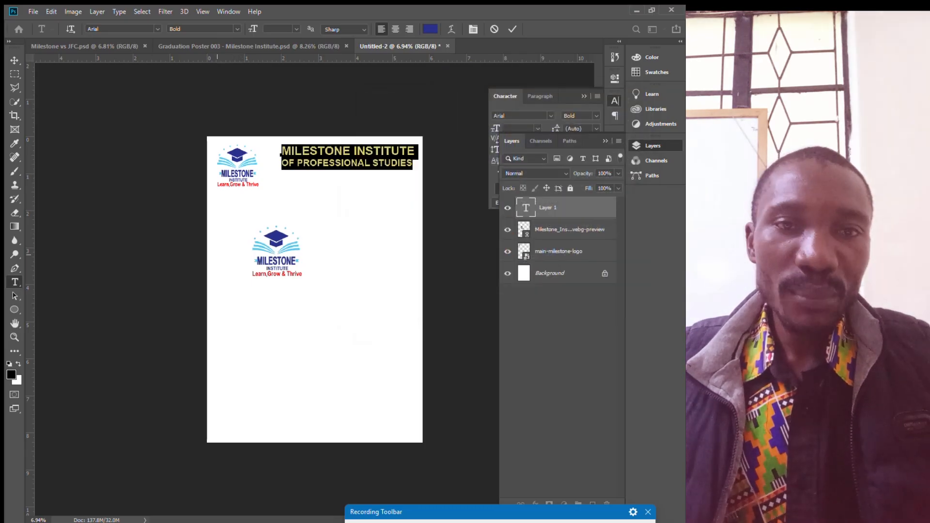
Move the heading slightly closer to the upper logo and deselect it
click(14, 60)
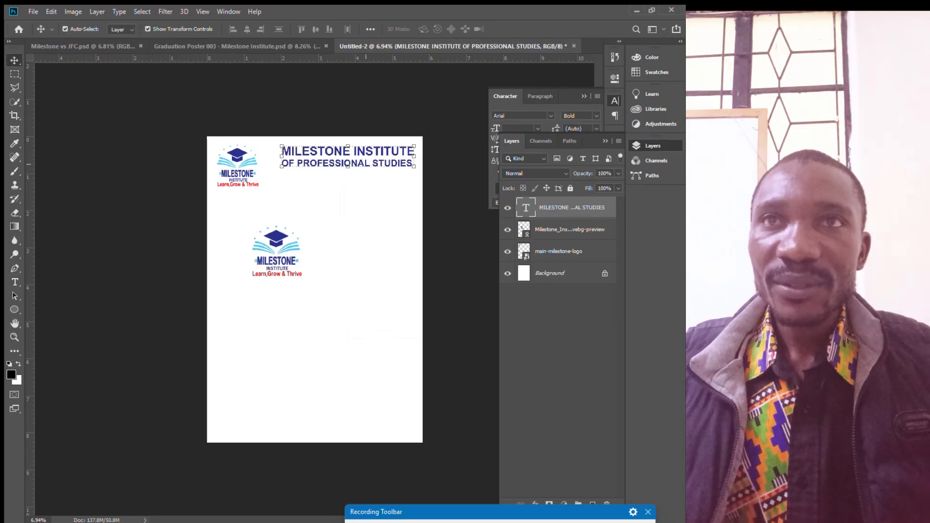
drag(352, 155, 340, 156)
click(373, 211)
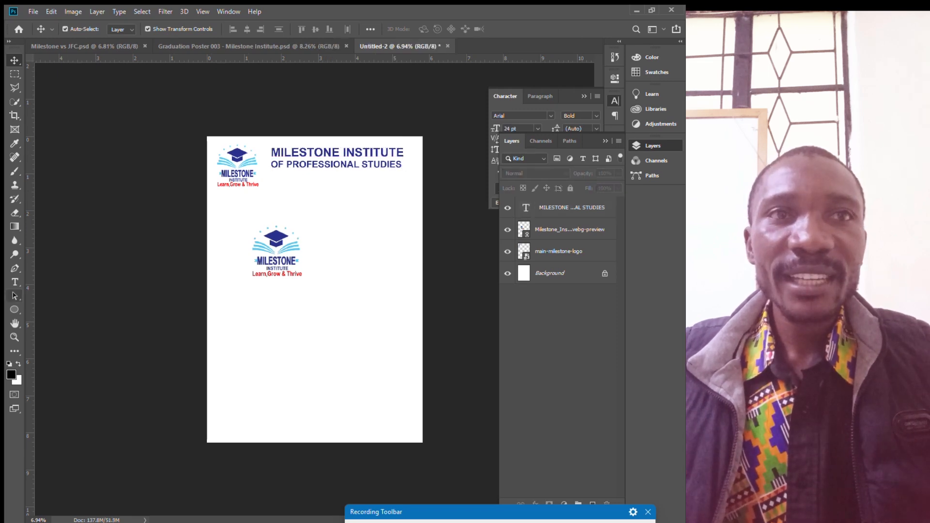
Add a new text line reading "Inspiring Greatness in Education" below the two-line institute heading
click(15, 282)
click(300, 182)
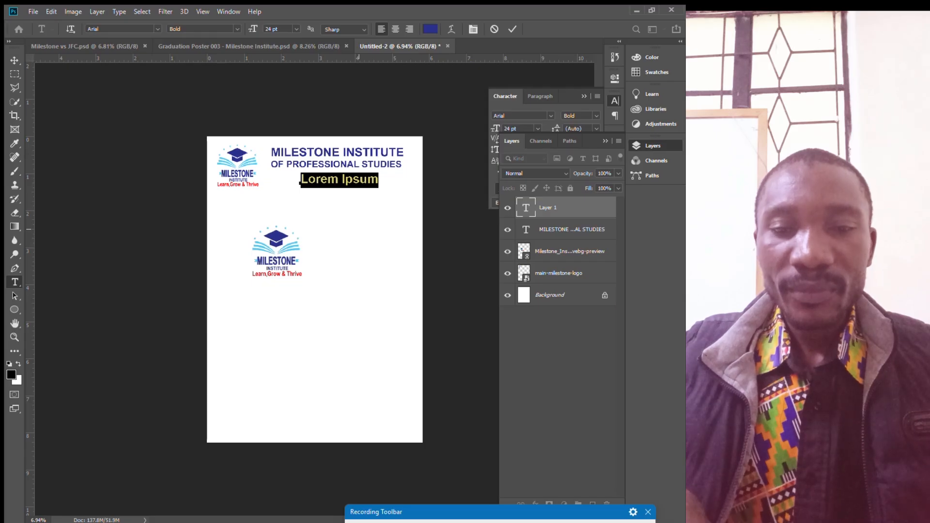
key(BackSpace)
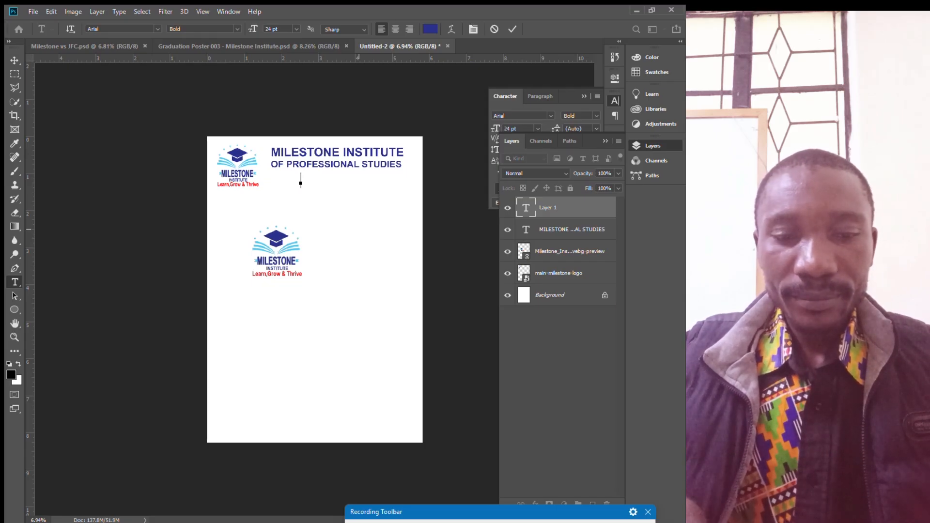
text(Inspir)
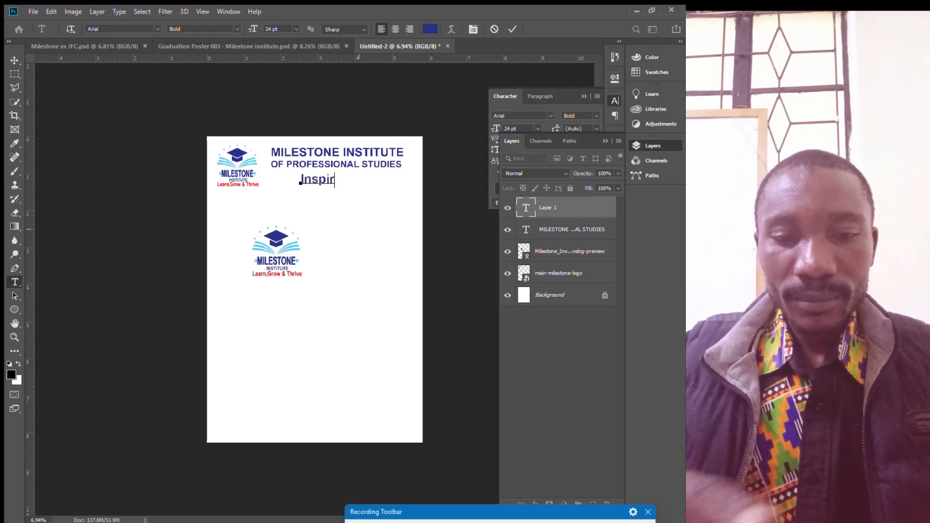
text(ing Great)
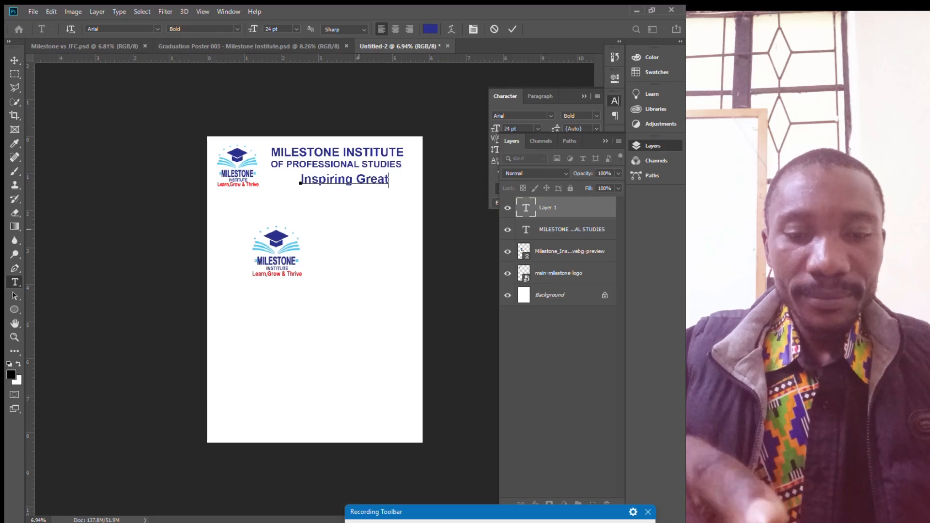
text(ness i)
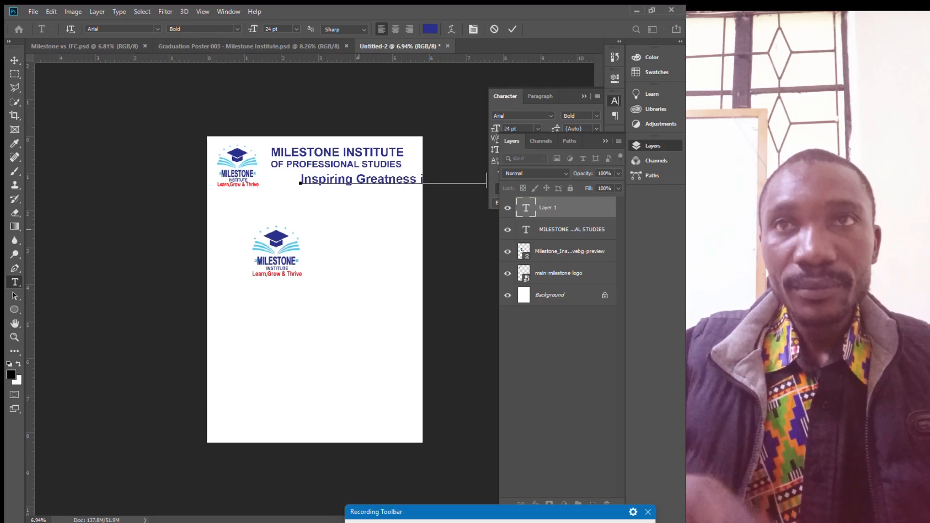
text(n Educati)
Recolor the whole tagline text red, #ee0f0f
key(ctrl+a)
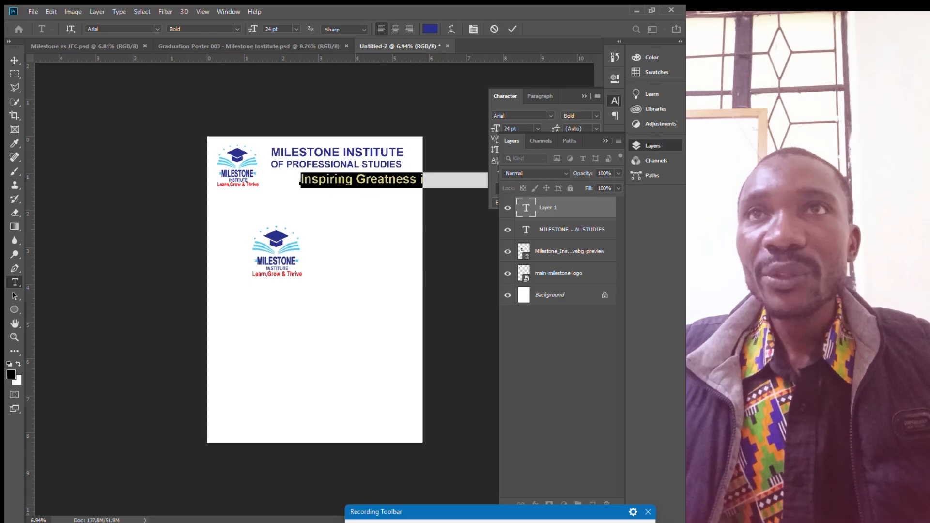
click(430, 29)
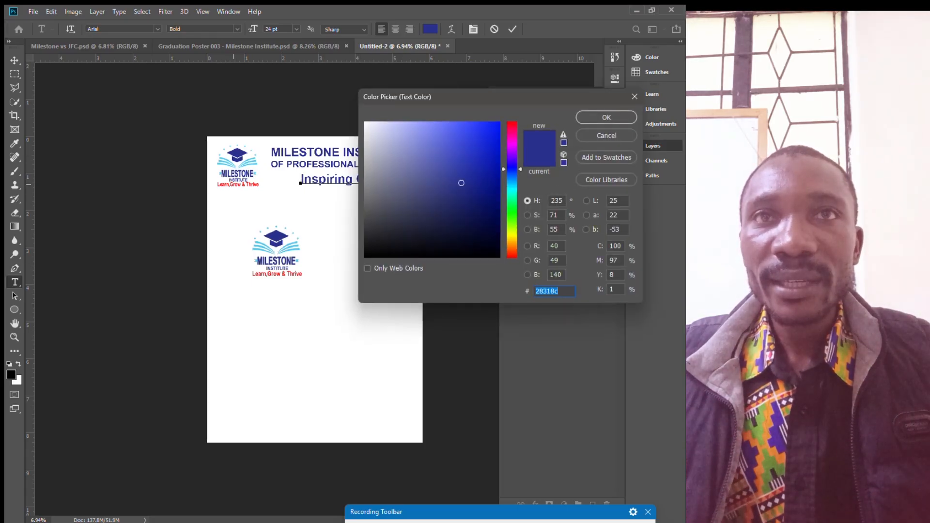
text(ff8e8e)
click(492, 131)
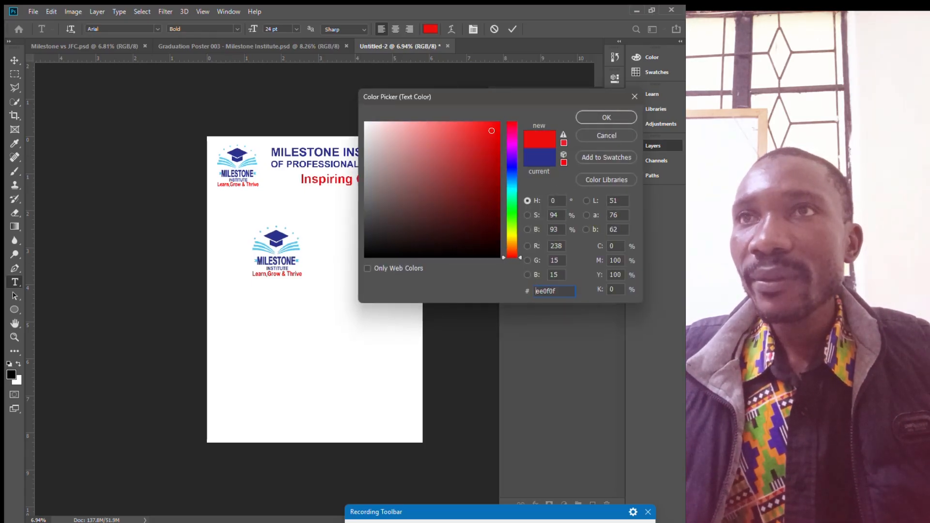
click(606, 117)
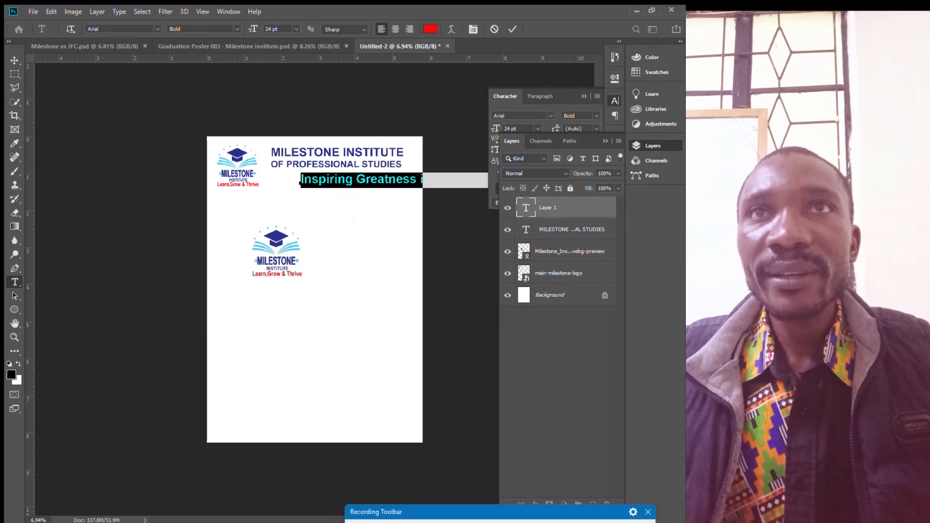
Reduce the tagline's font size to 14 pt
click(296, 29)
click(290, 92)
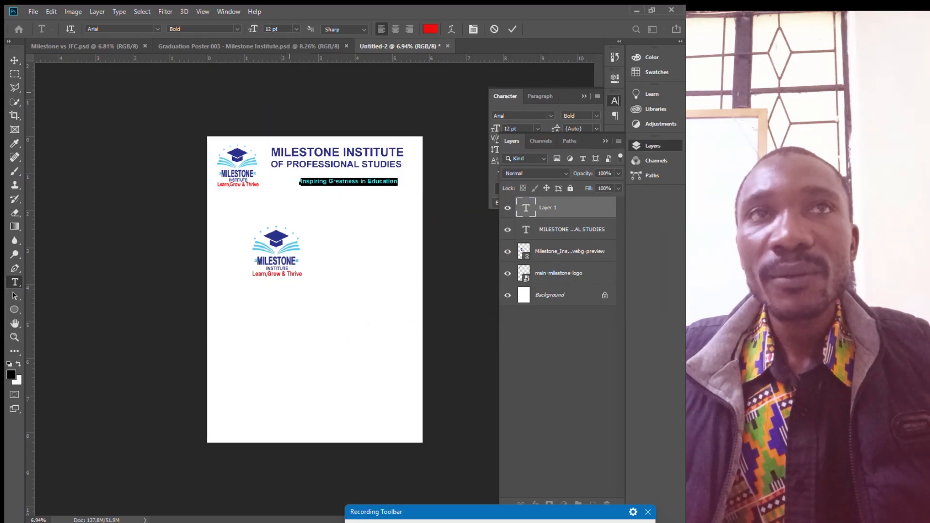
click(296, 29)
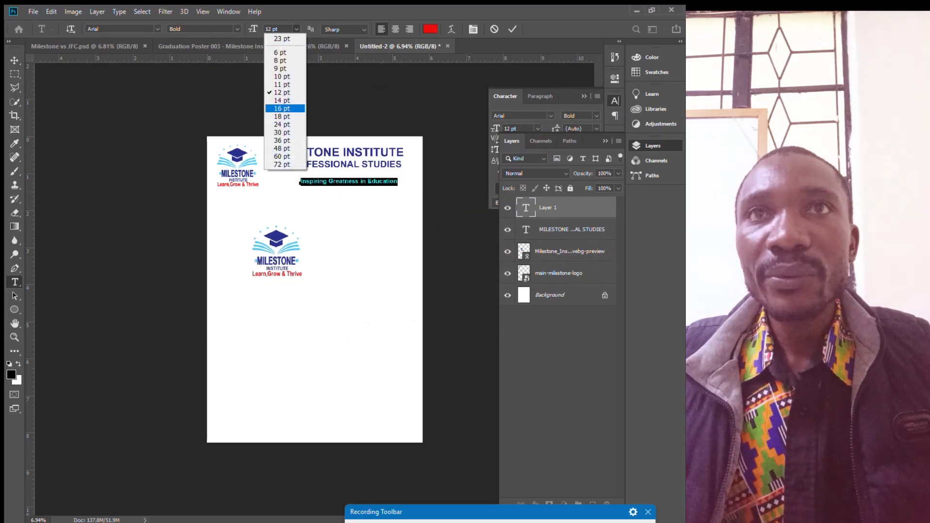
click(290, 101)
Center the tagline beneath the heading, nudge it up close under the second line, and deselect it
click(14, 60)
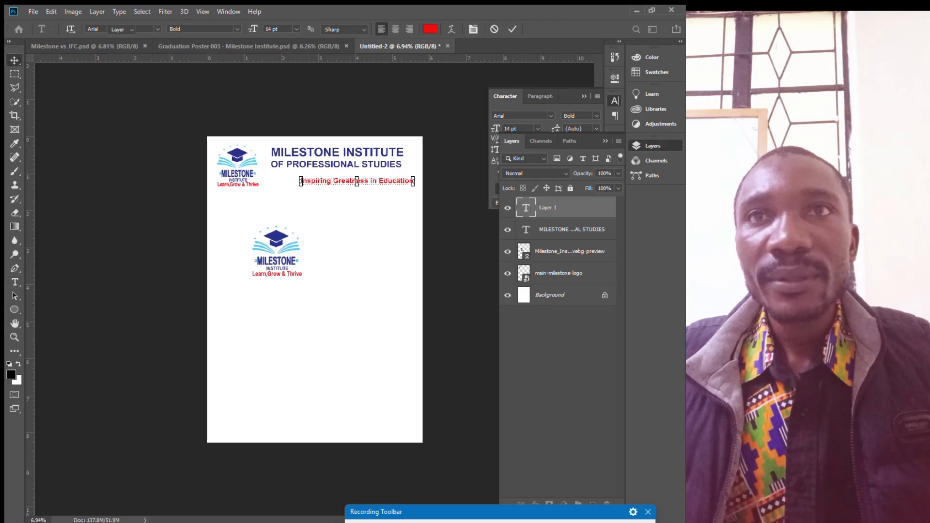
mouse_move(340, 180)
mouse_down()
mouse_move(321, 177)
mouse_move(329, 174)
mouse_up()
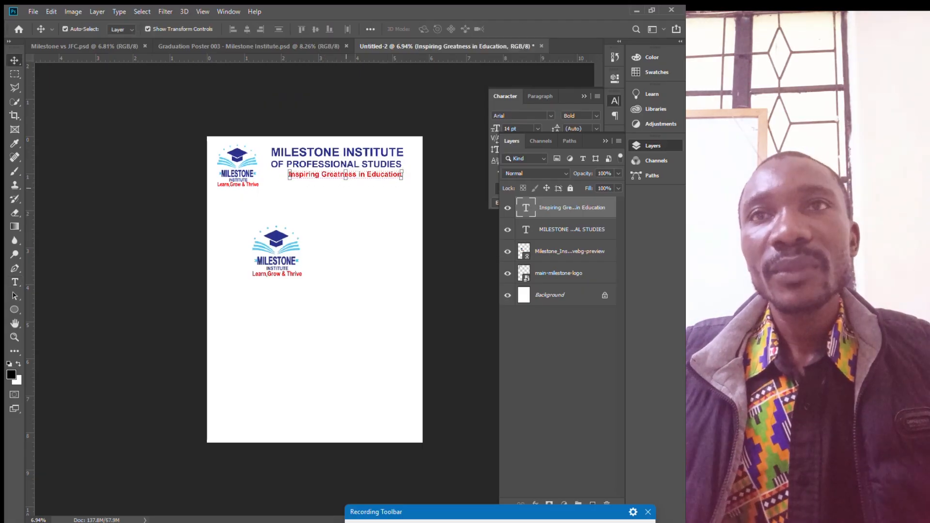
click(360, 177)
drag(360, 177, 329, 179)
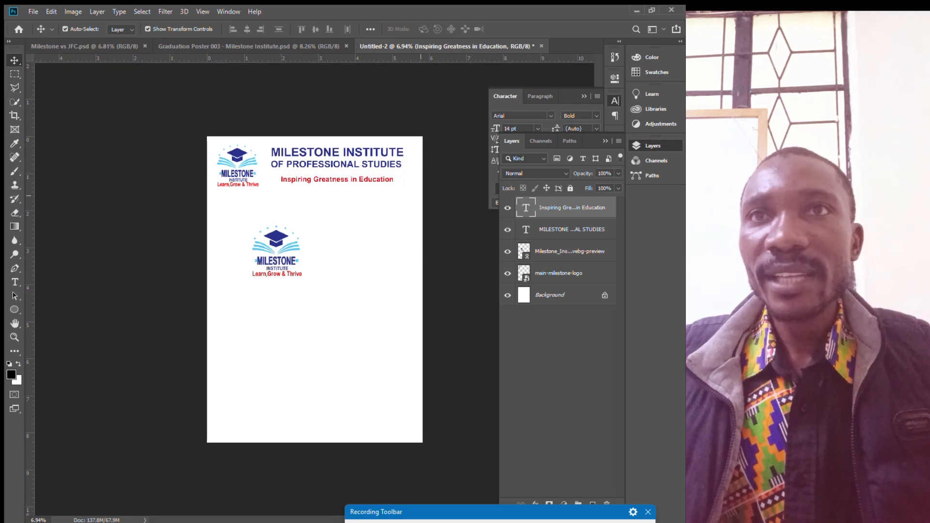
key(Up)
key(Up)
key(Up)
key(Up)
key(Up)
key(Up)
key(Up)
key(Up)
key(Up)
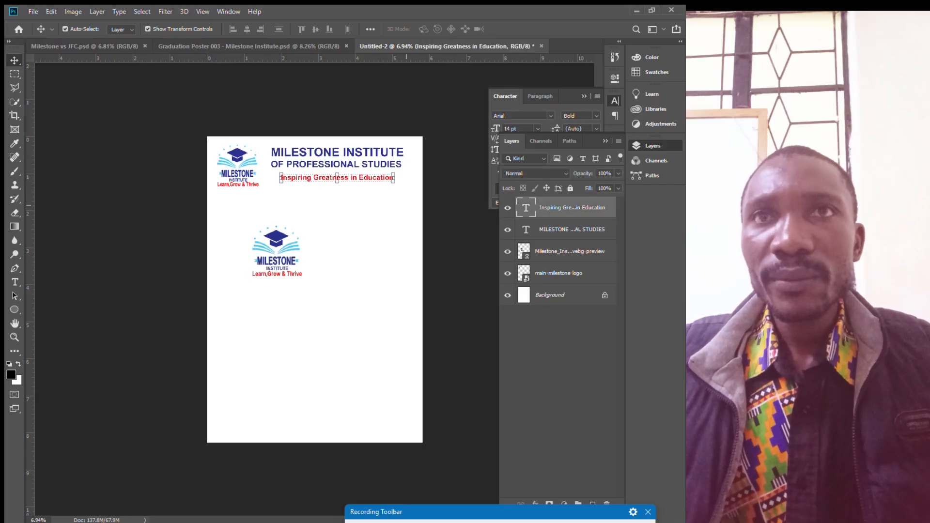
click(381, 230)
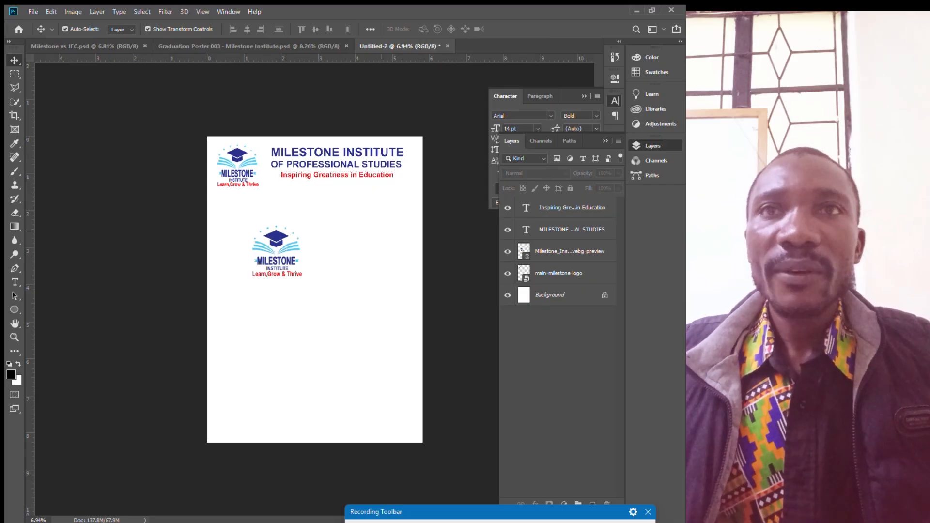
Check the reference graduation poster, and draw a thin rectangle about 1728 x 88 px below the tagline
click(497, 522)
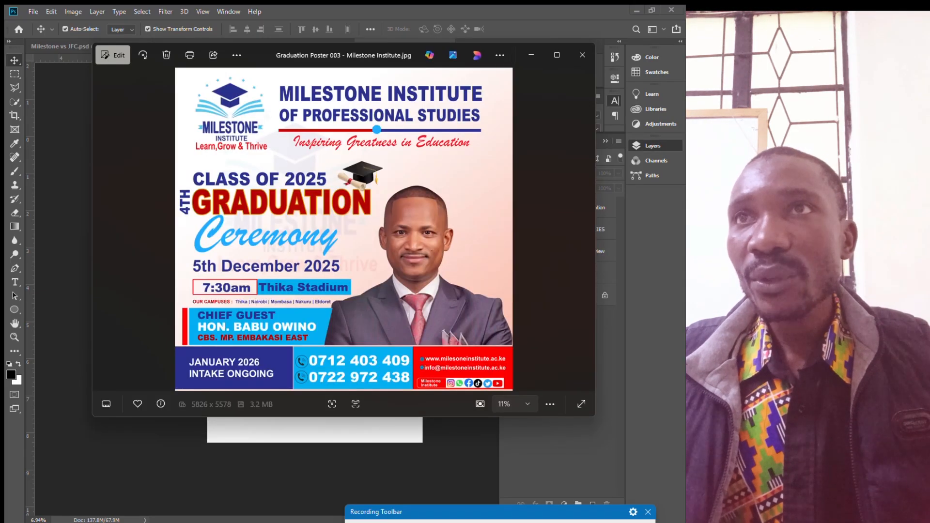
click(531, 55)
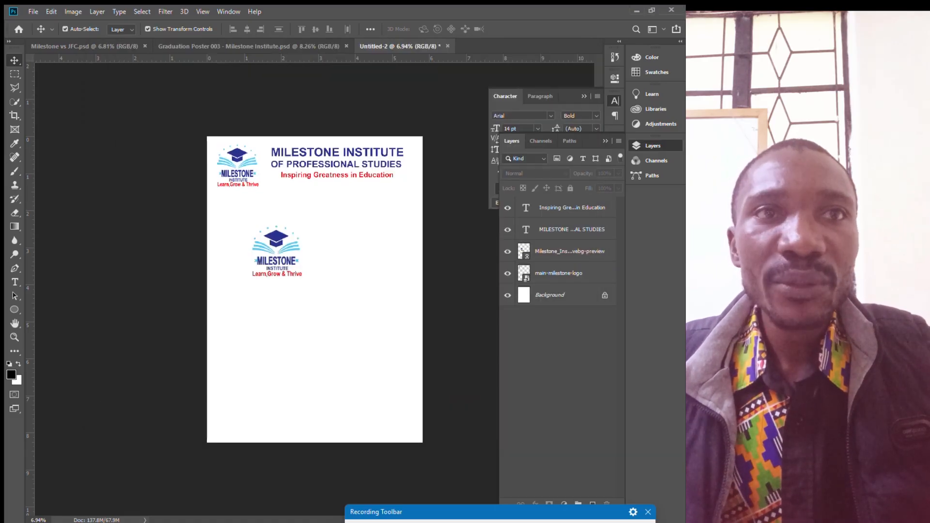
click(14, 310)
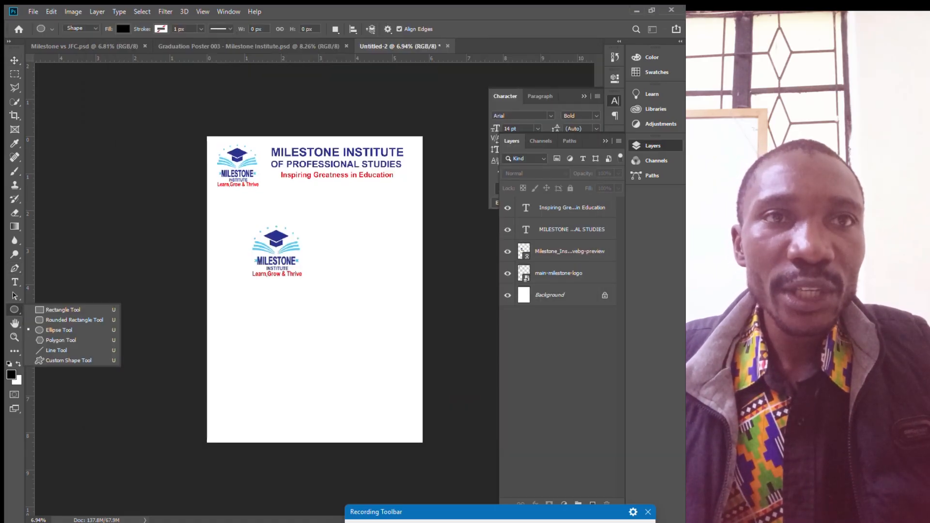
click(63, 310)
drag(274, 189, 340, 193)
click(123, 29)
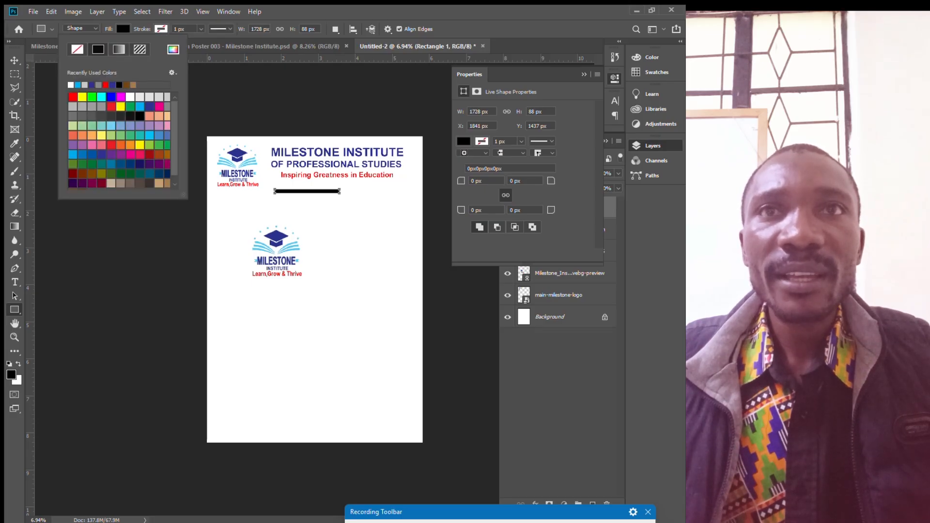
click(91, 85)
key(Escape)
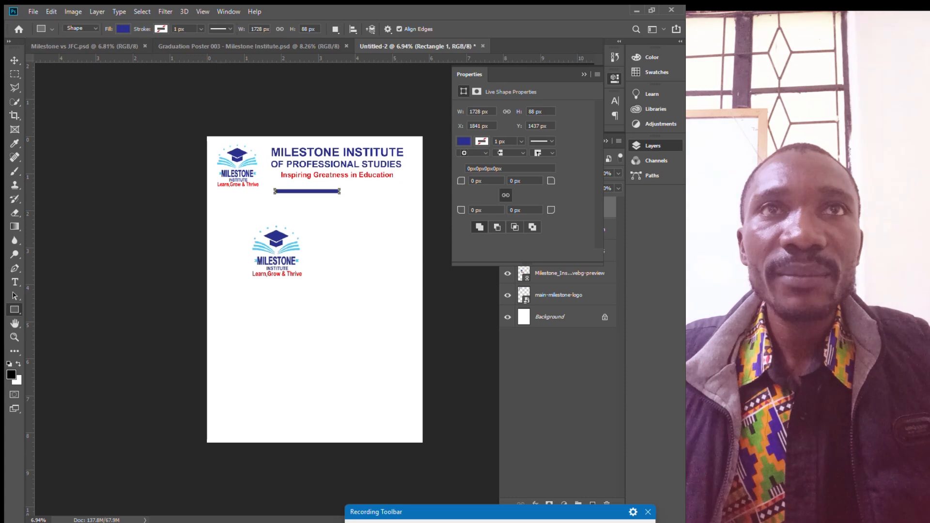
Fill the thin bar with red and place a duplicate of it end to end on its right side
click(123, 29)
click(73, 97)
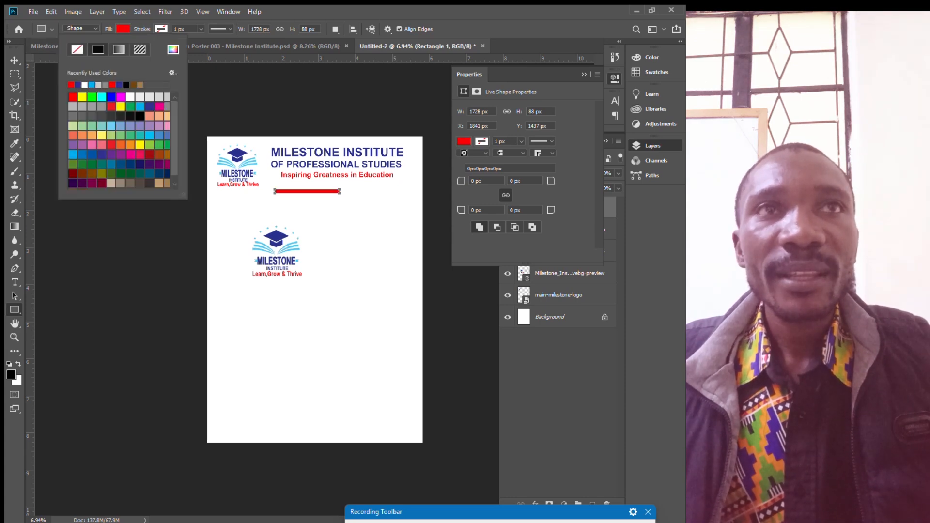
key(v)
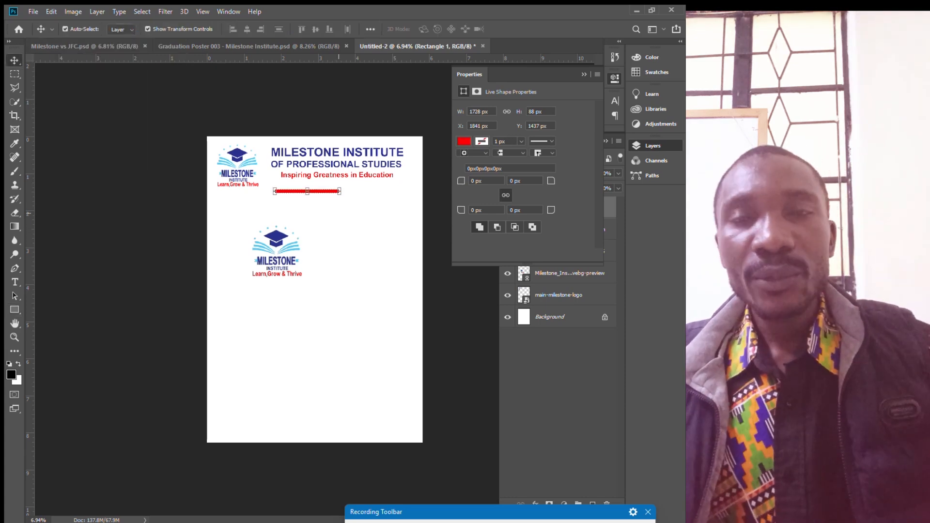
drag(317, 191, 388, 191)
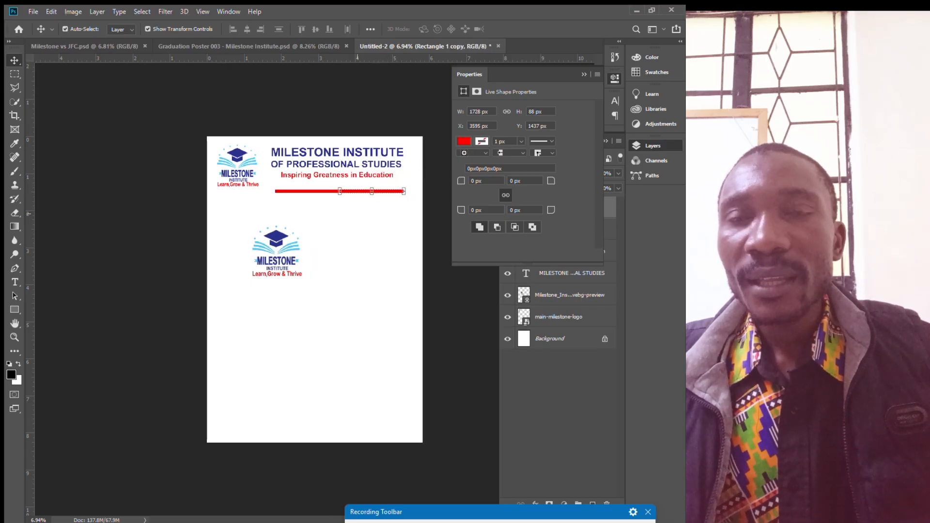
Draw an ellipse about 298 x 275 px over the joint of the two bars and fill it light blue
scroll(436, 458, up, 1)
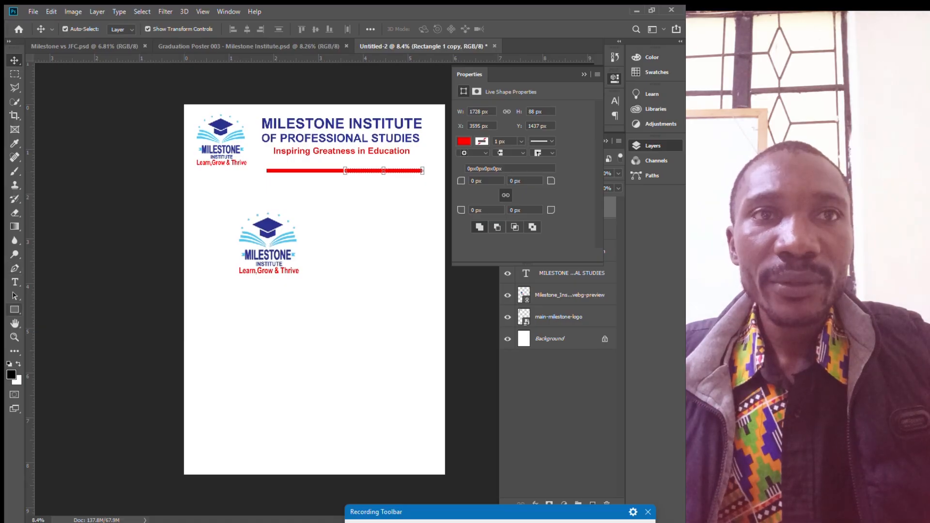
right_click(15, 309)
click(58, 329)
drag(338, 164, 351, 176)
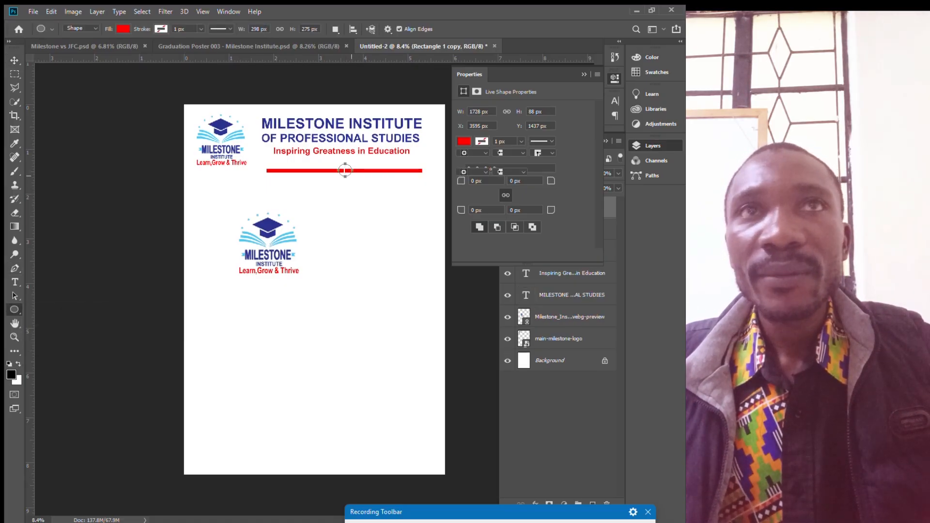
click(123, 29)
click(140, 107)
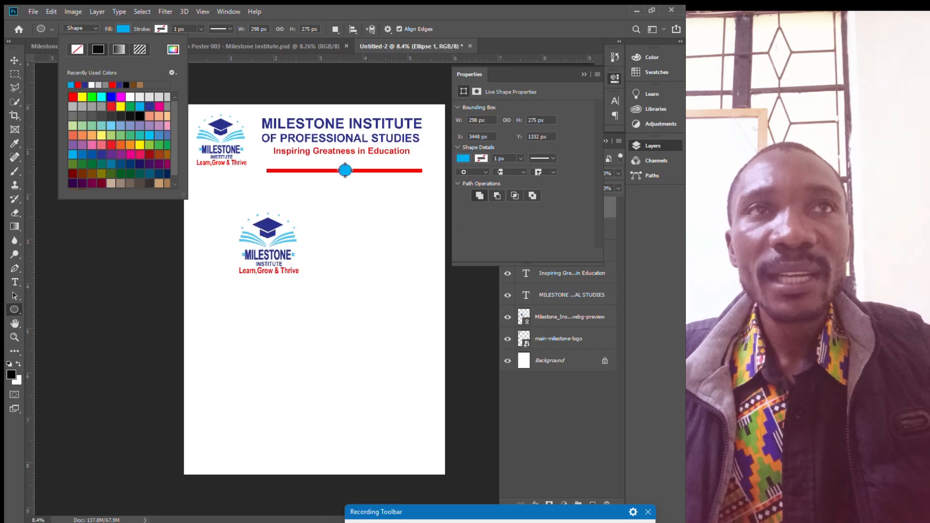
Change the right bar's fill to the heading's dark blue and deselect it
click(14, 60)
click(371, 171)
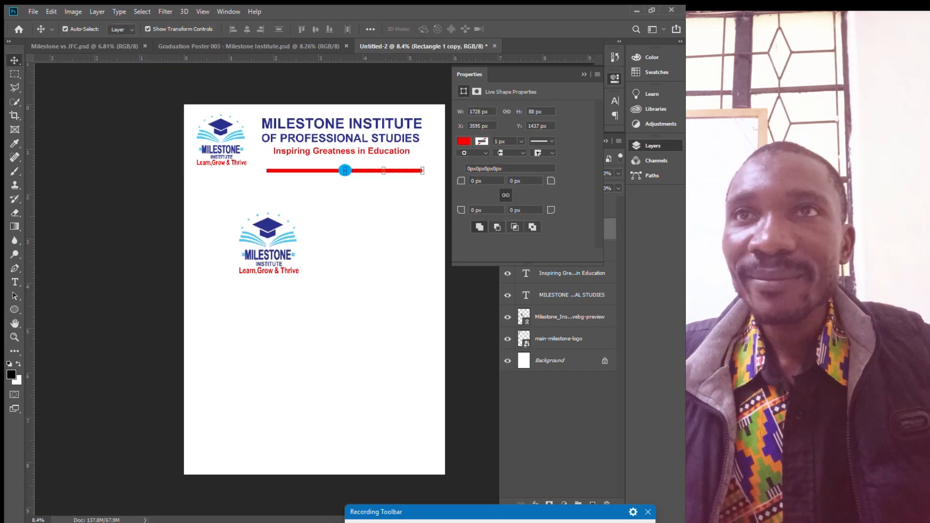
click(463, 141)
click(478, 197)
click(401, 204)
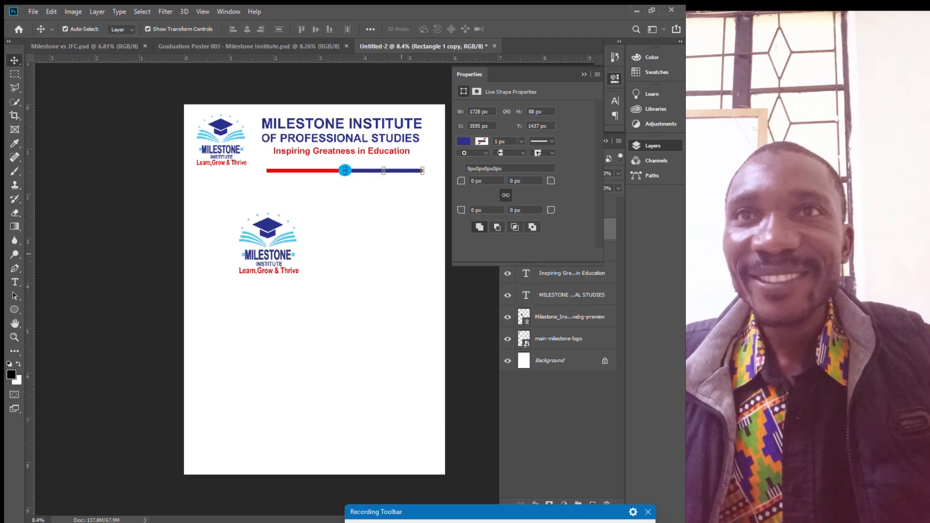
click(401, 203)
Select both bars and the circle together and move them up directly beneath the heading's second line
drag(428, 179, 347, 148)
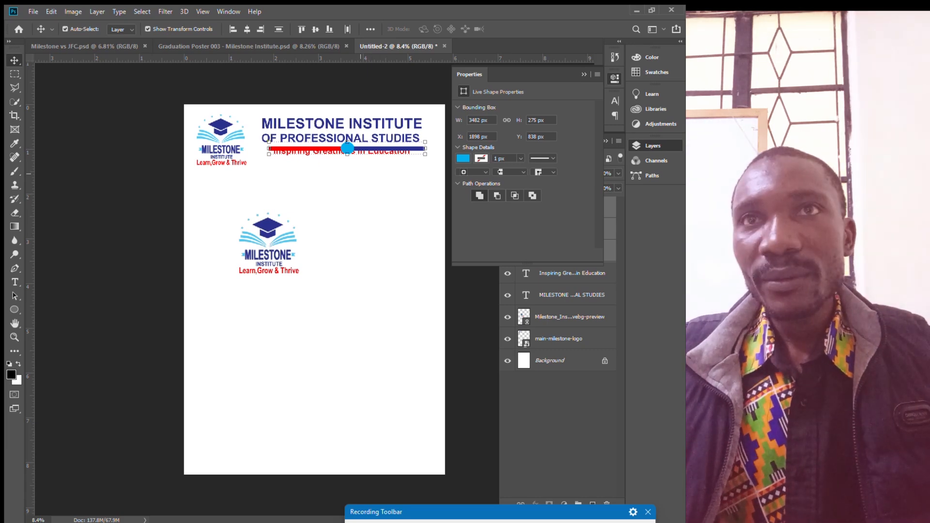
drag(348, 147, 347, 146)
Nudge the tagline down until it clears the divider bars, and deselect it
click(348, 146)
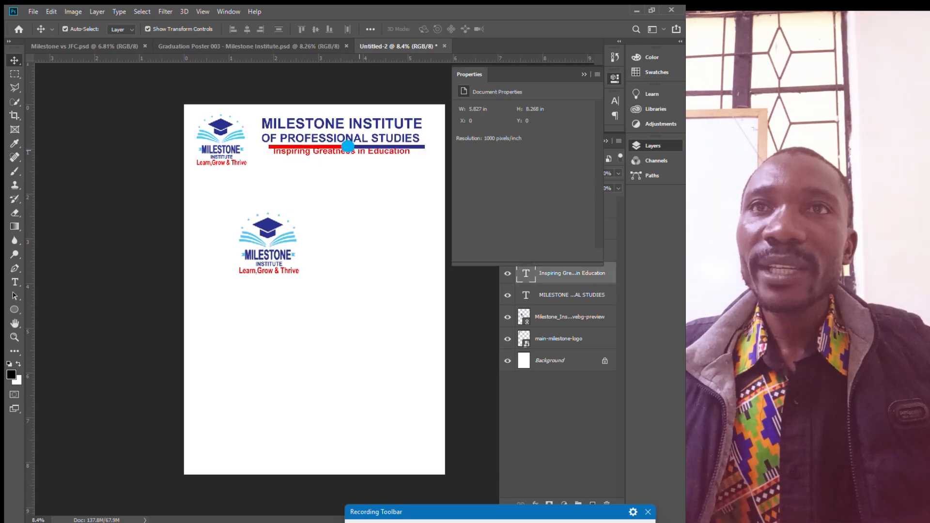
key(shift+Down)
key(shift+Down)
key(shift+Down)
key(shift+Down)
key(shift+Down)
key(shift+Down)
key(shift+Down)
key(shift+Down)
key(shift+Down)
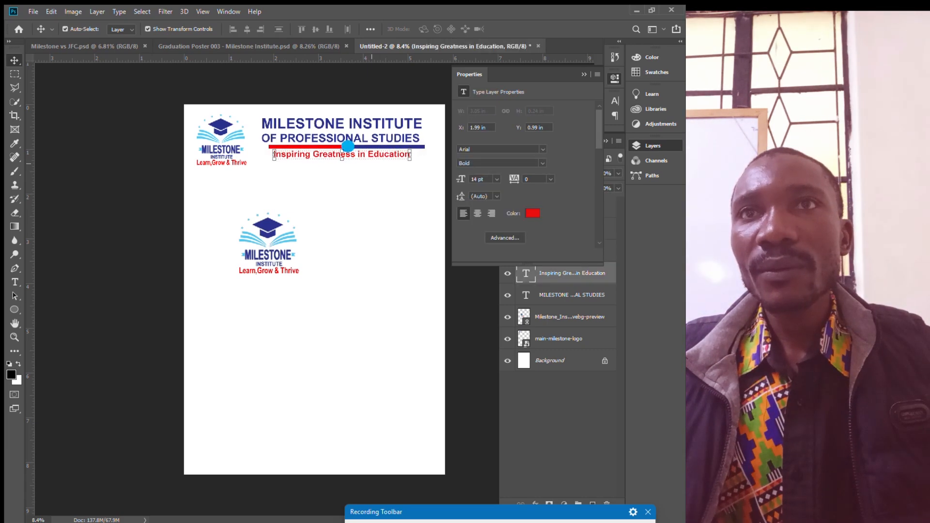
click(339, 197)
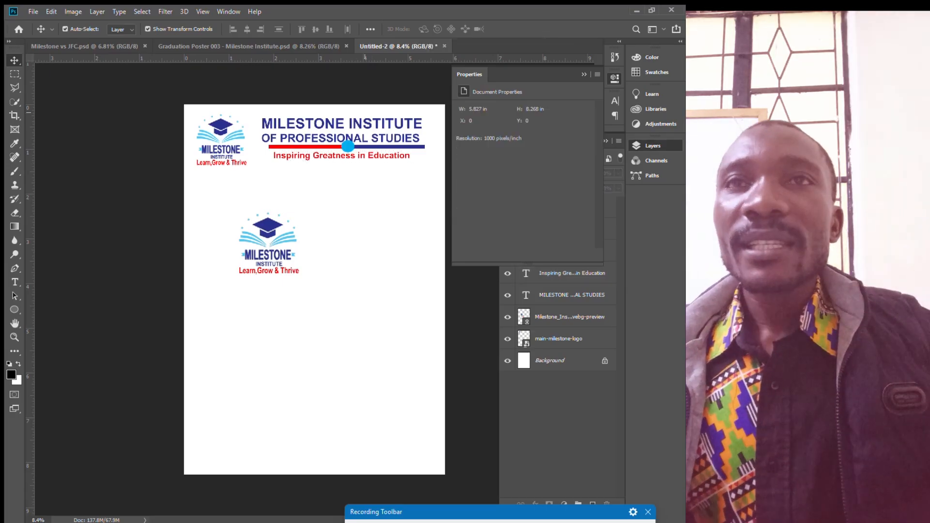
Scale the divider's light blue circle down to about 67% width and 62% height, centered on the joint of the bars
scroll(339, 197, up, 6)
click(350, 119)
drag(368, 95, 348, 119)
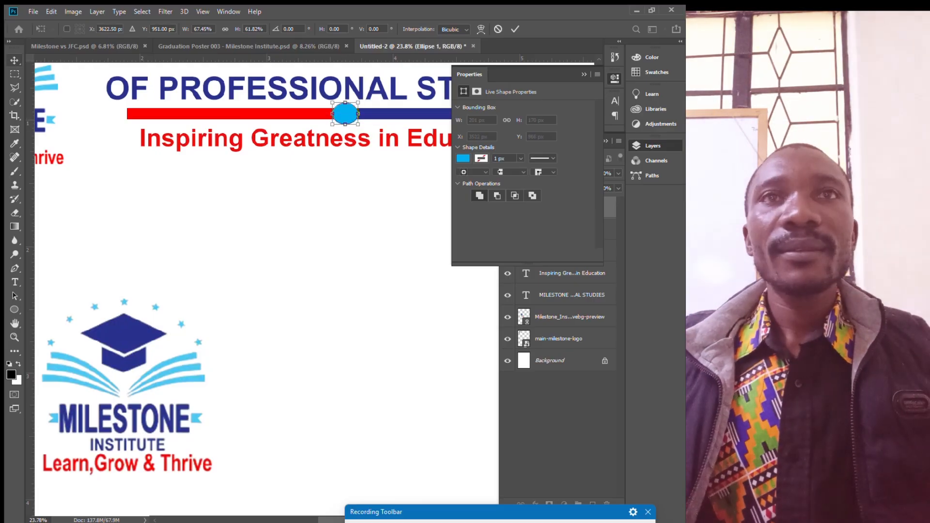
click(210, 211)
scroll(211, 212, down, 4)
scroll(210, 212, down, 2)
click(289, 169)
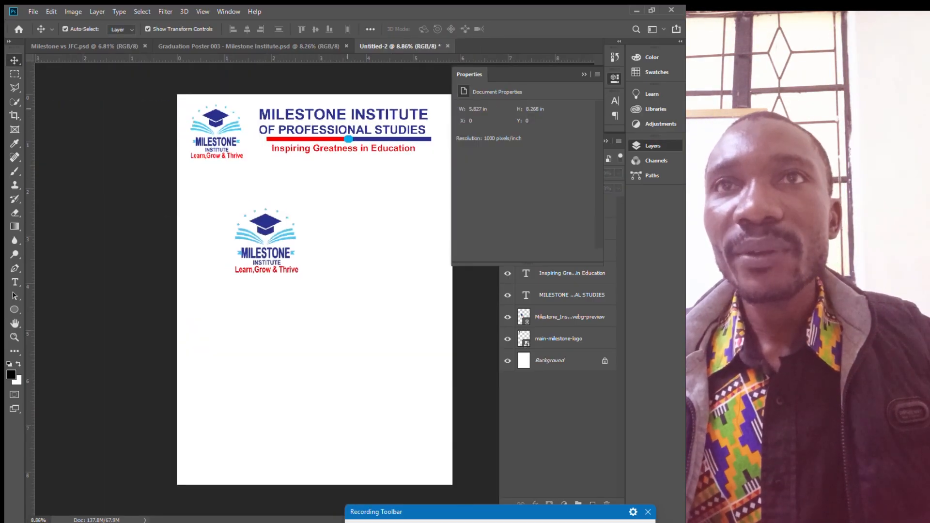
Select the red and blue divider bars together and thin them to about 44 px high
scroll(343, 141, up, 5)
scroll(289, 170, up, 2)
click(310, 137)
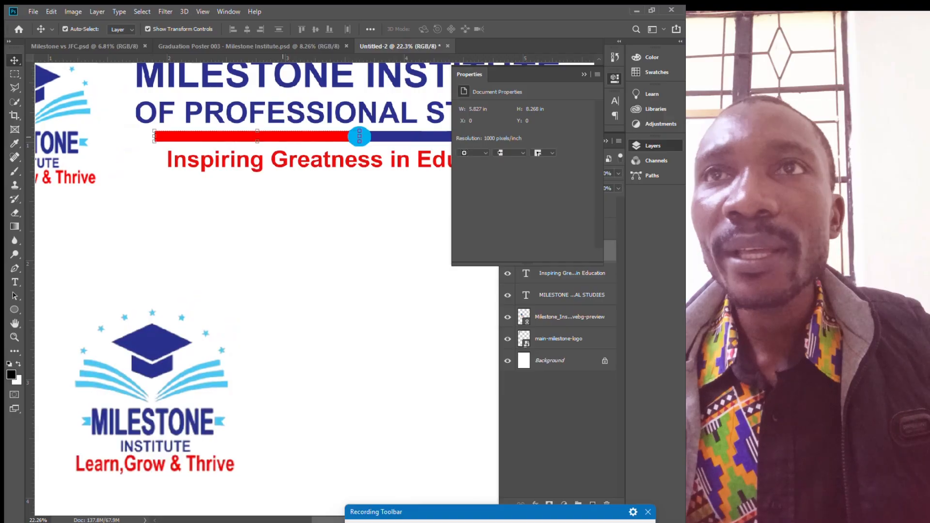
shift+click(404, 139)
drag(360, 142, 360, 137)
key(Return)
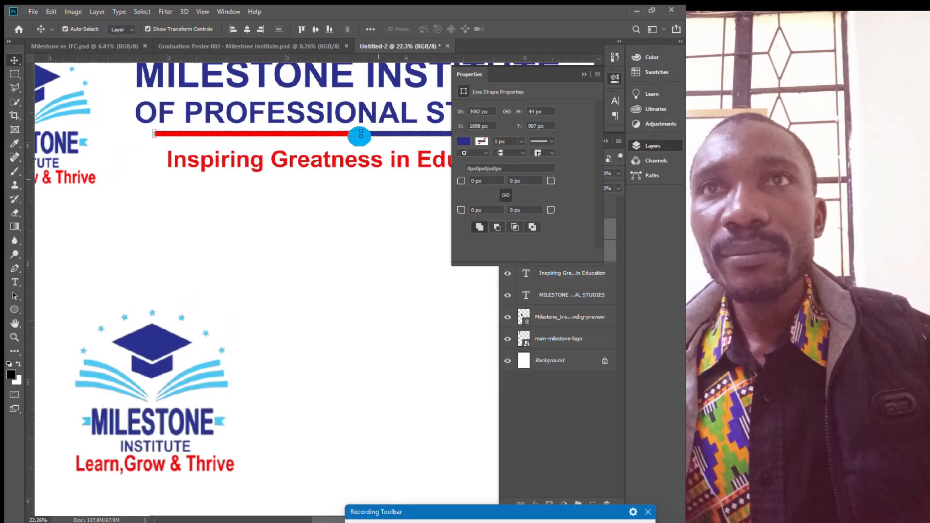
Scale the divider's light blue circle down to about 188 × 151 px and deselect it
scroll(361, 183, down, 4)
click(360, 186)
click(363, 151)
drag(368, 158, 367, 156)
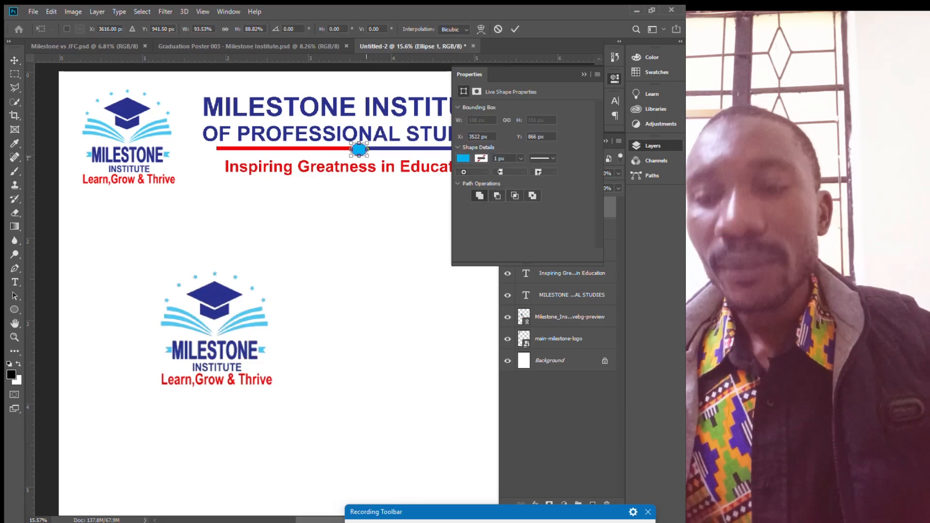
key(Return)
scroll(359, 151, down, 2)
scroll(430, 187, down, 1)
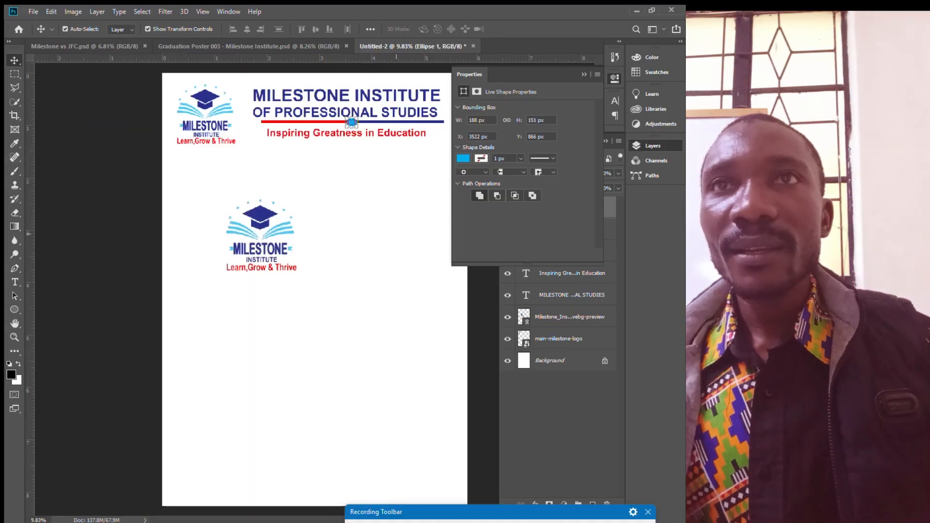
click(430, 187)
Shrink the light blue circle further to about 154 × 134 px, centered on the thinned bars, and deselect it
scroll(362, 145, up, 5)
scroll(318, 152, up, 2)
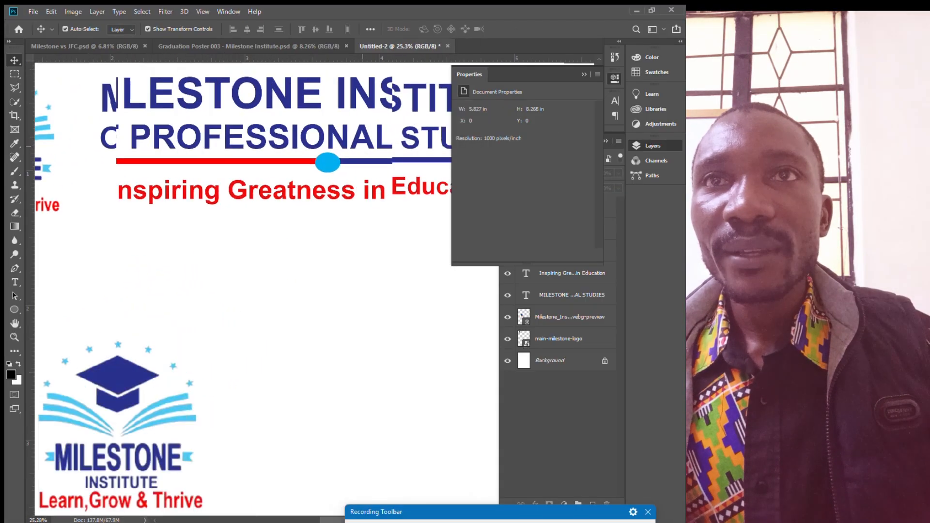
click(320, 148)
drag(320, 147, 311, 164)
key(ctrl+t)
key(Return)
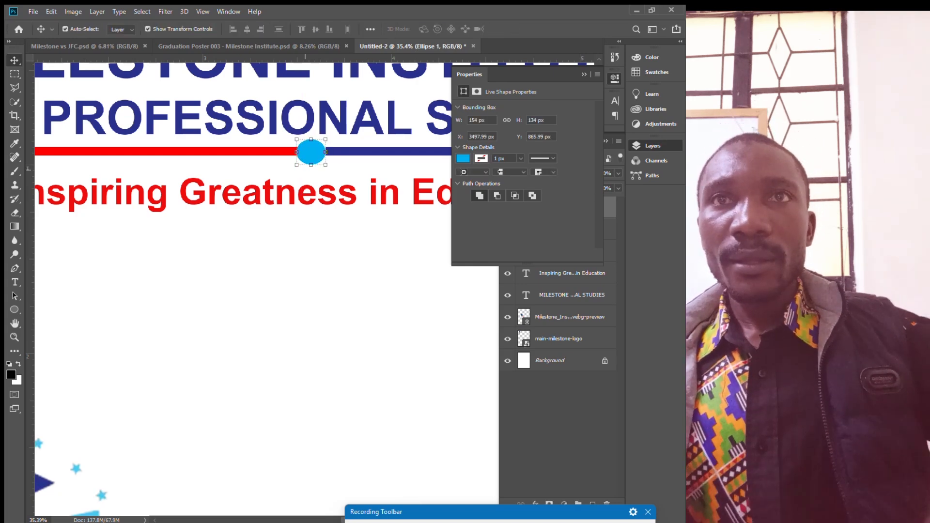
scroll(303, 187, down, 6)
click(364, 259)
scroll(358, 259, down, 2)
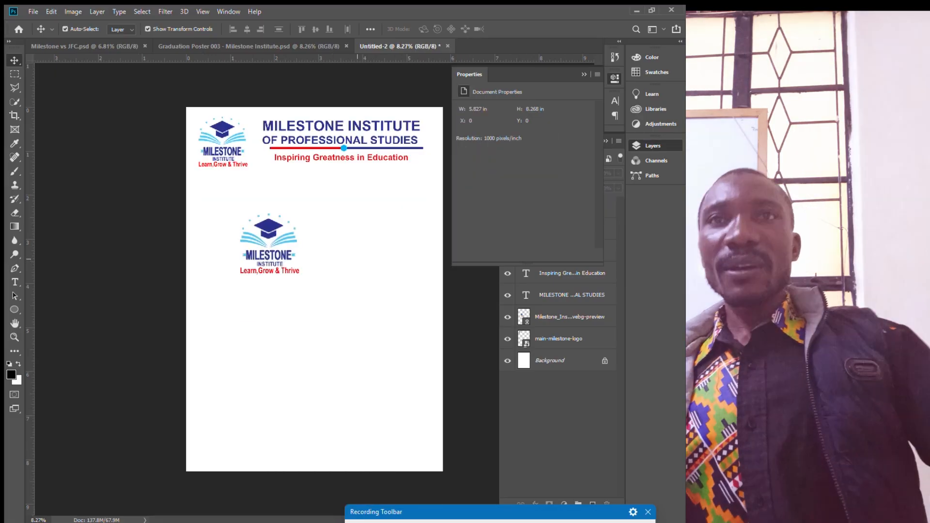
Move the tagline slightly up and right beneath the divider, and check its lettering against the reference poster
drag(322, 158, 327, 156)
key(alt+Tab)
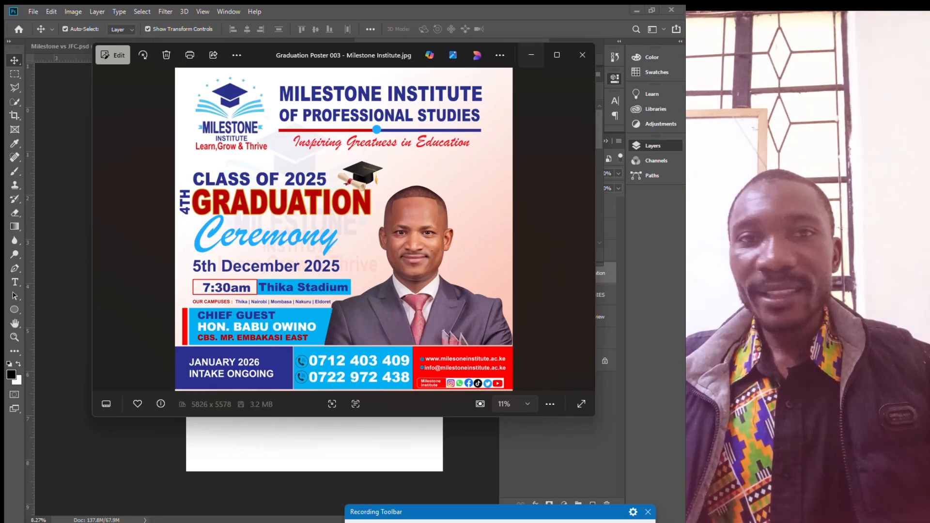
click(532, 55)
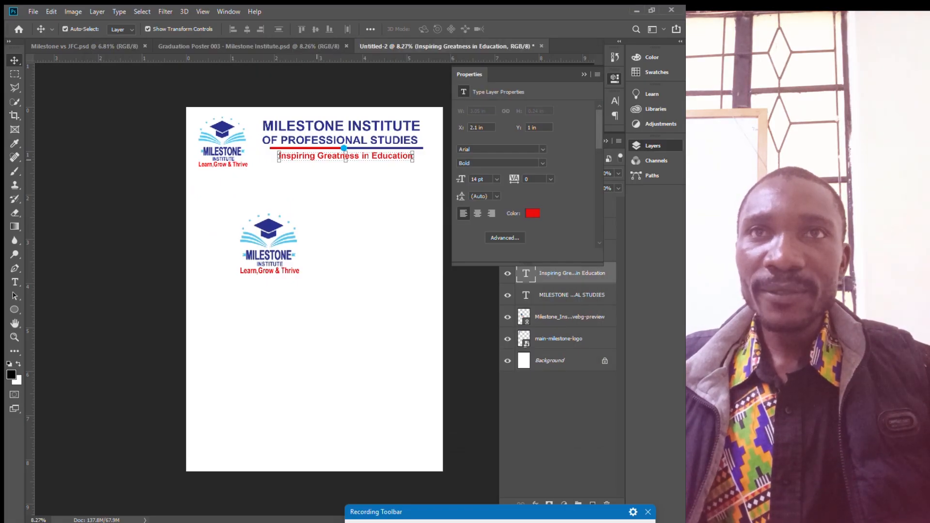
Change the tagline "Inspiring Greatness in Education" to the Brush Script MT font
double_click(317, 160)
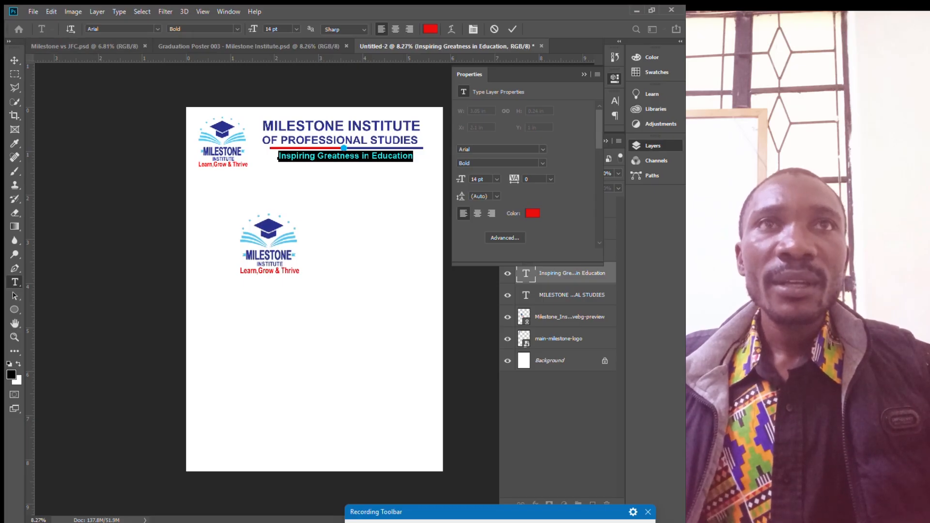
click(157, 28)
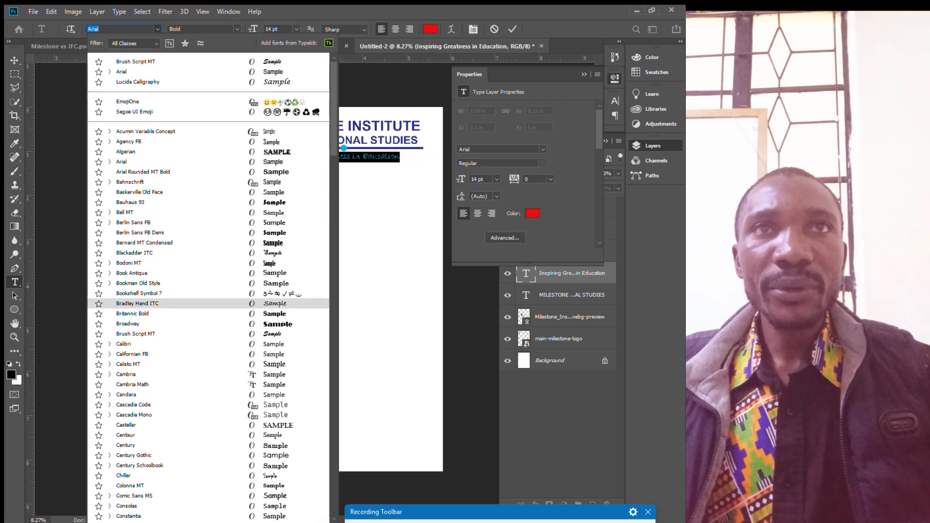
key(Return)
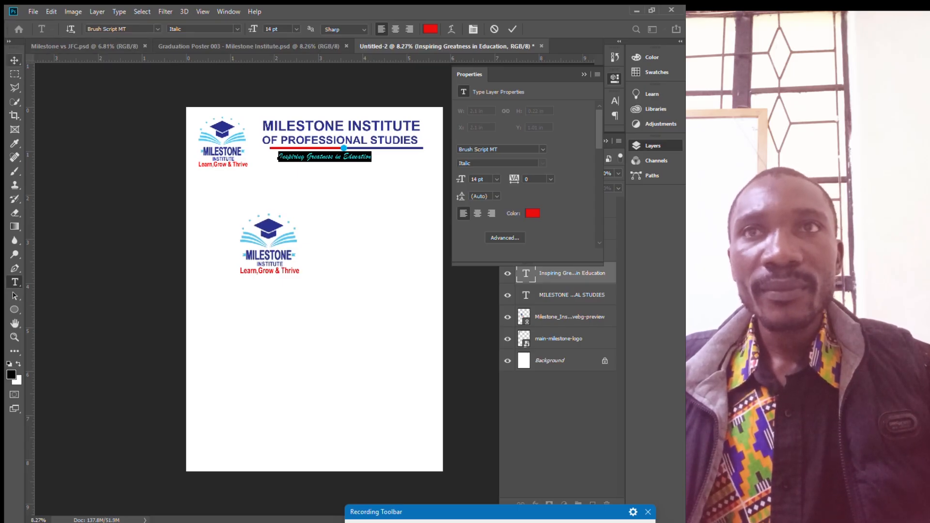
click(15, 61)
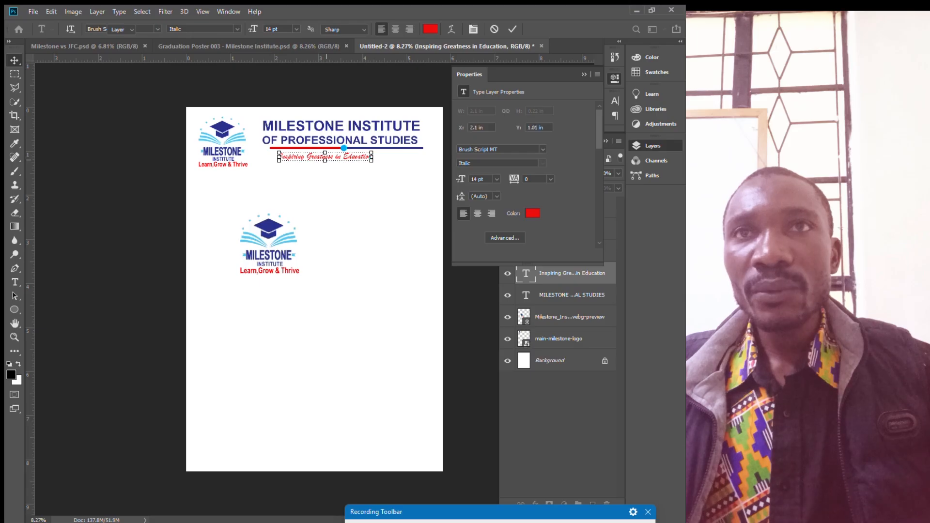
Enlarge the tagline under the divider to 20 pt and commit the text
double_click(345, 158)
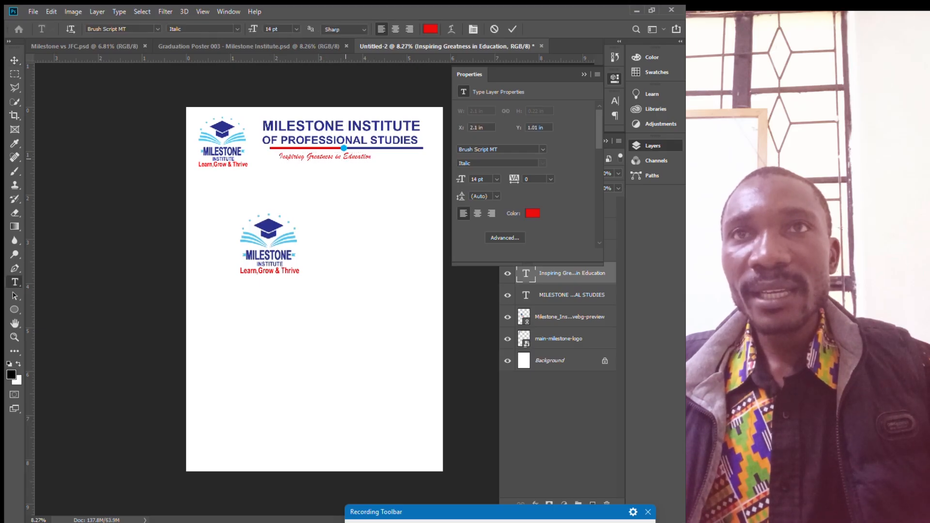
click(296, 30)
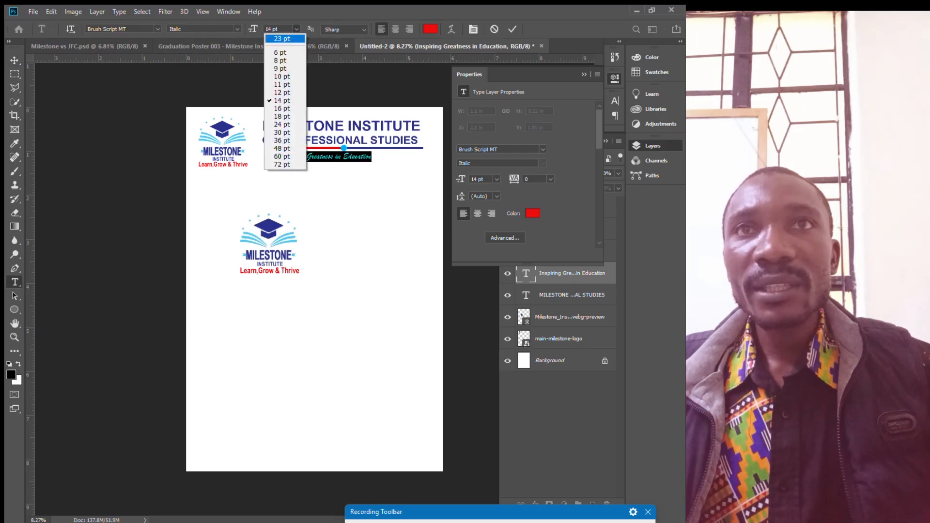
click(286, 117)
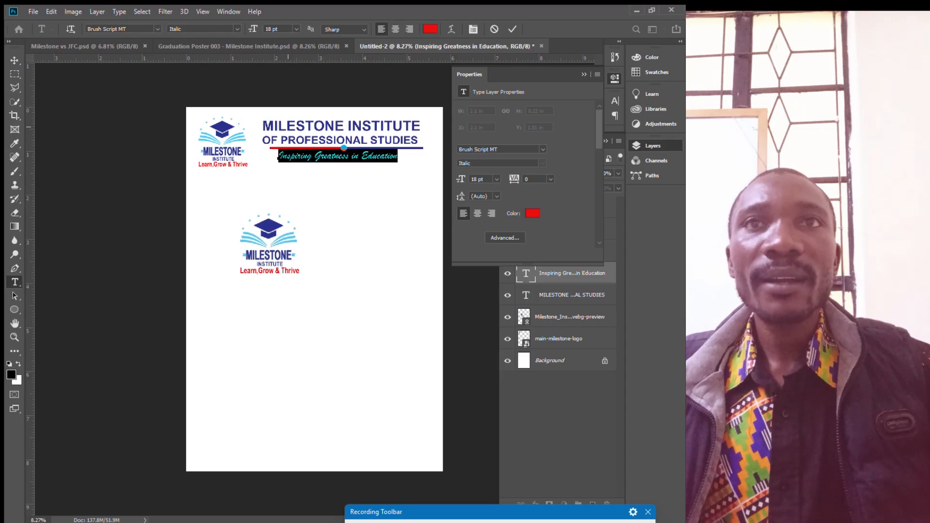
click(296, 29)
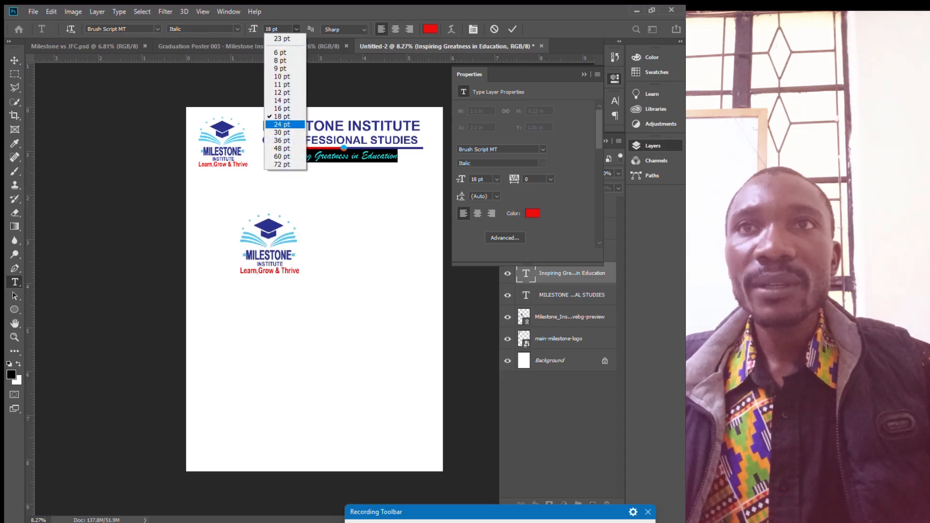
click(283, 125)
click(274, 29)
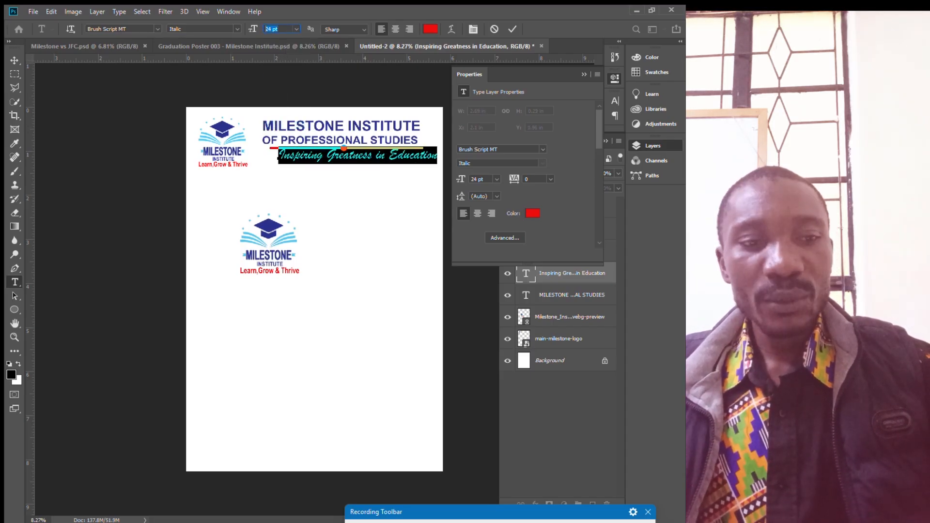
text(20)
key(Return)
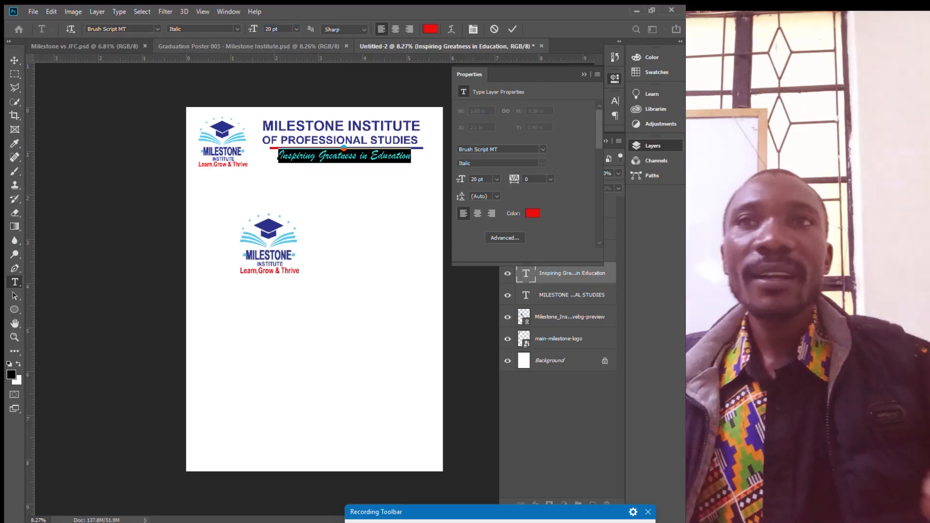
click(15, 61)
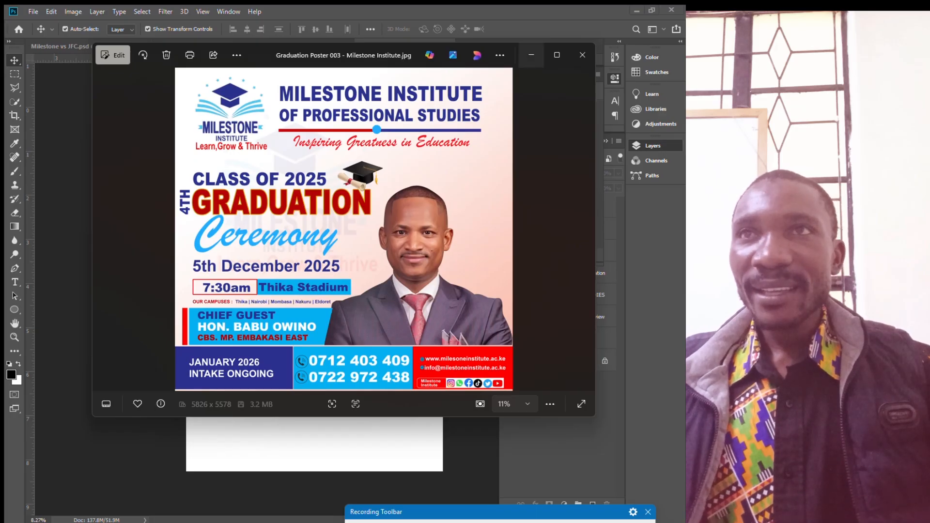
Compare the finished header with the reference graduation poster and examine its next text lines
click(531, 55)
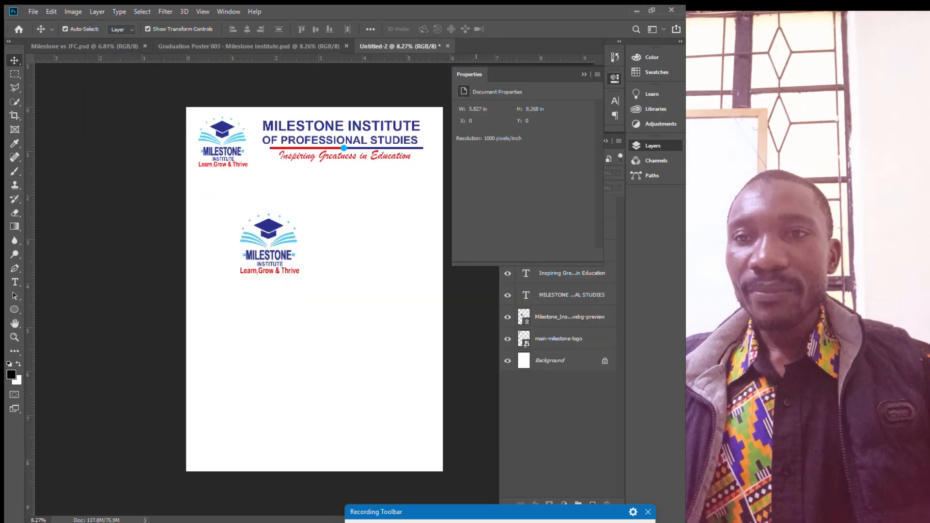
key(alt+Tab)
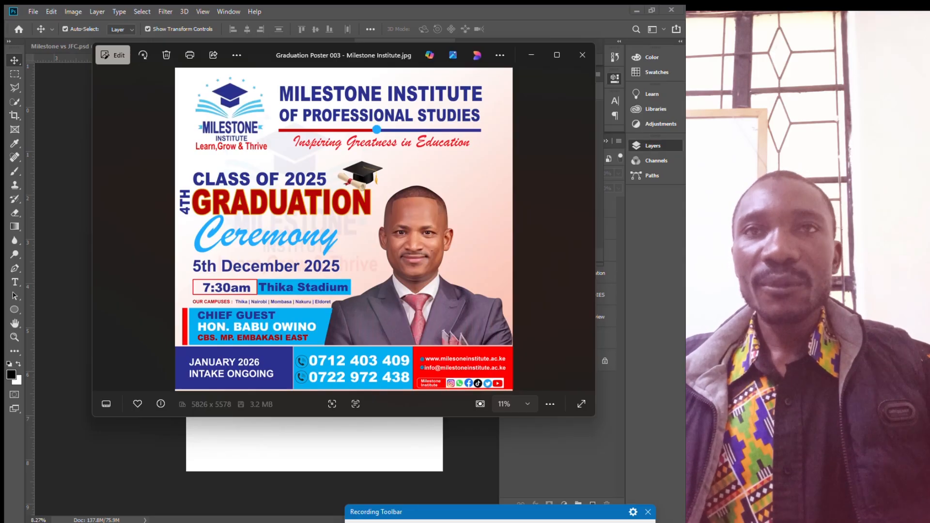
key(alt+Tab)
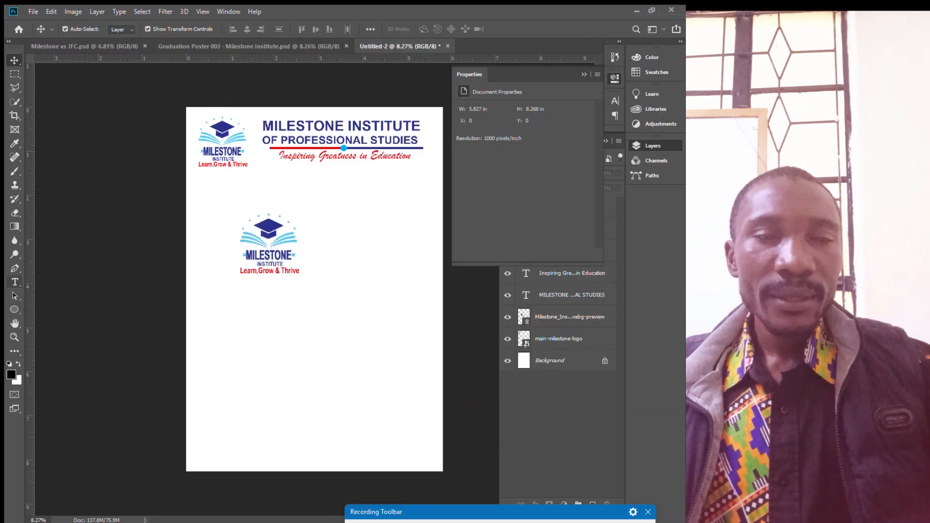
Add a text line reading "CLASS OF 2025" beneath the header logo
click(14, 282)
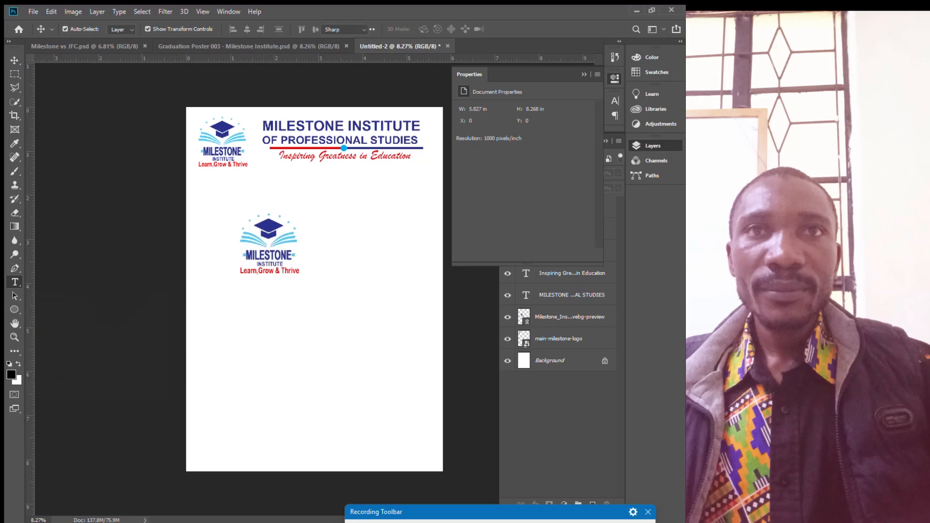
click(201, 188)
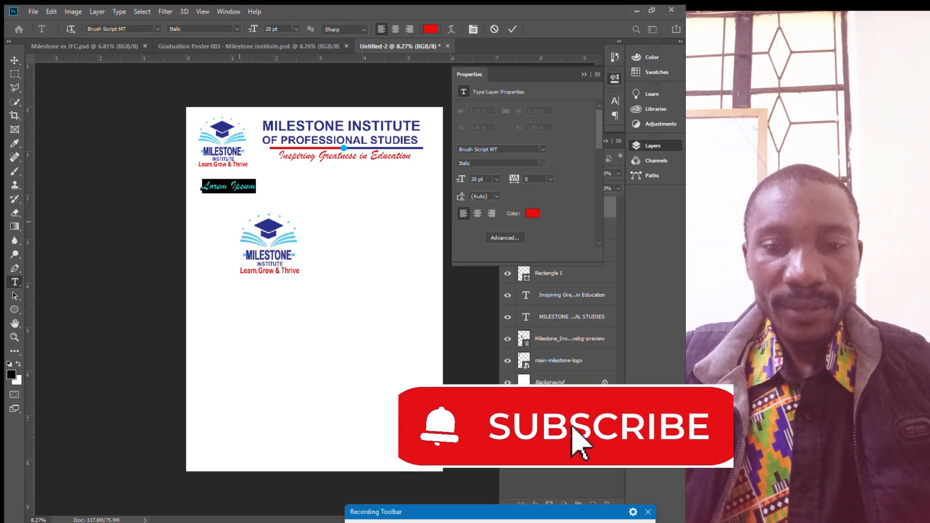
key(BackSpace)
text(CLASS OF)
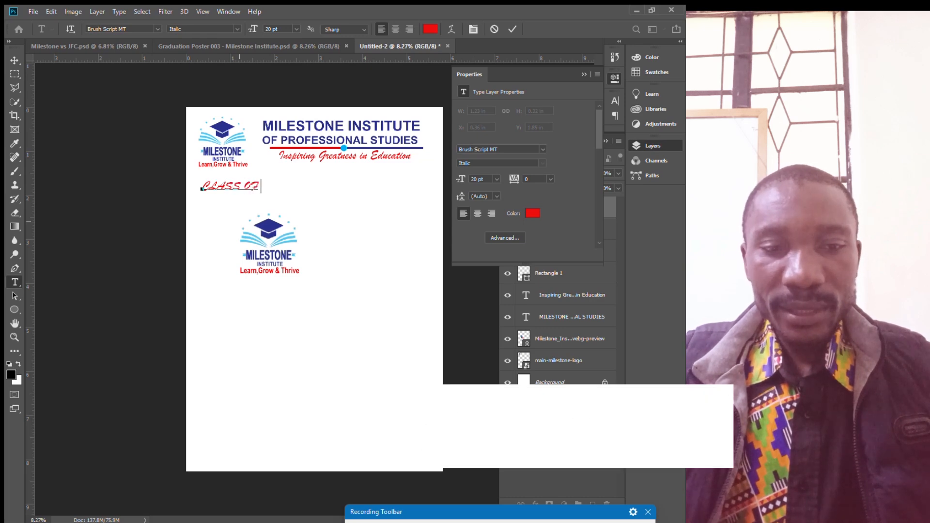
text( 2023)
Change the font of the whole "CLASS OF 2025" line to Arial and commit it
key(ctrl+a)
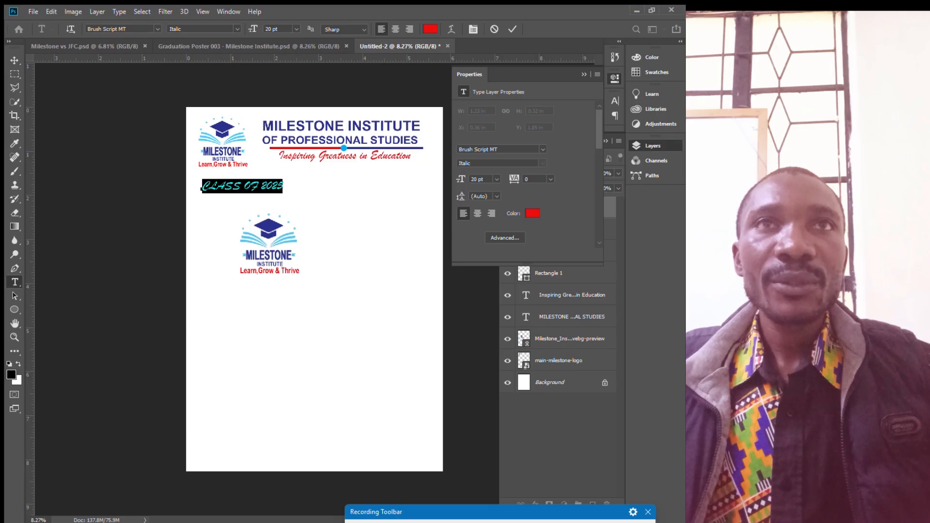
click(157, 29)
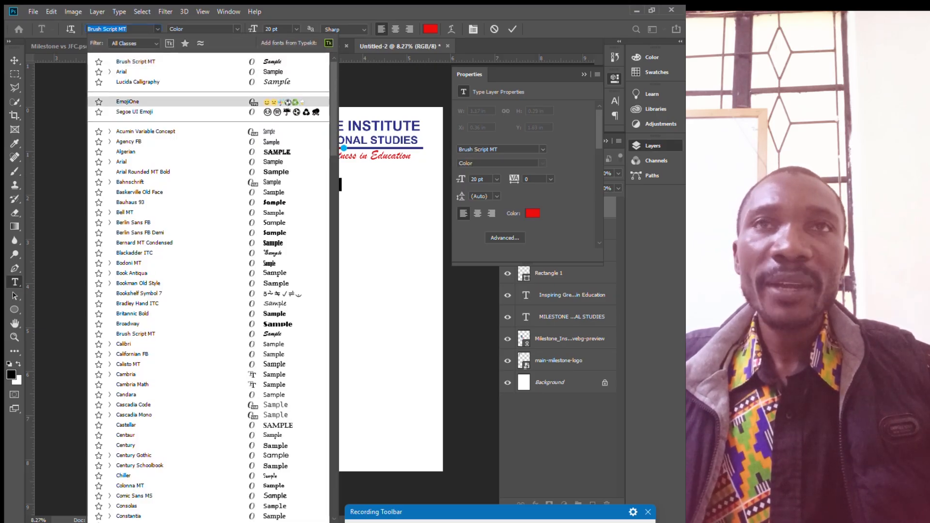
click(127, 102)
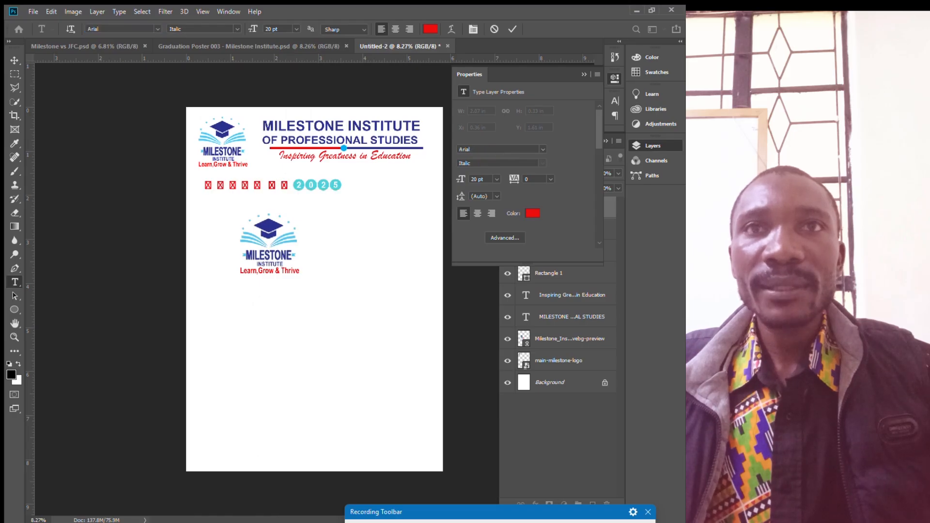
key(ctrl+Return)
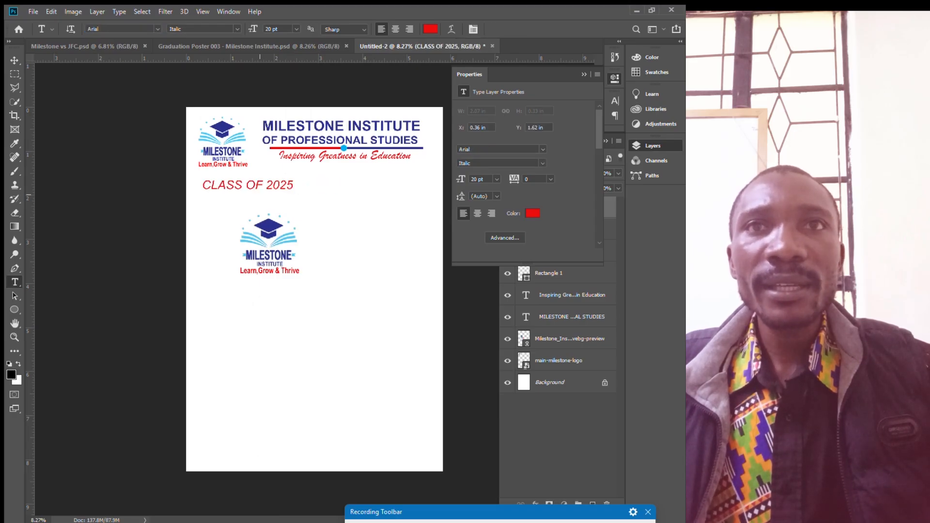
Set the "CLASS OF 2025" line to the Black font style and deselect it
click(264, 184)
key(ctrl+a)
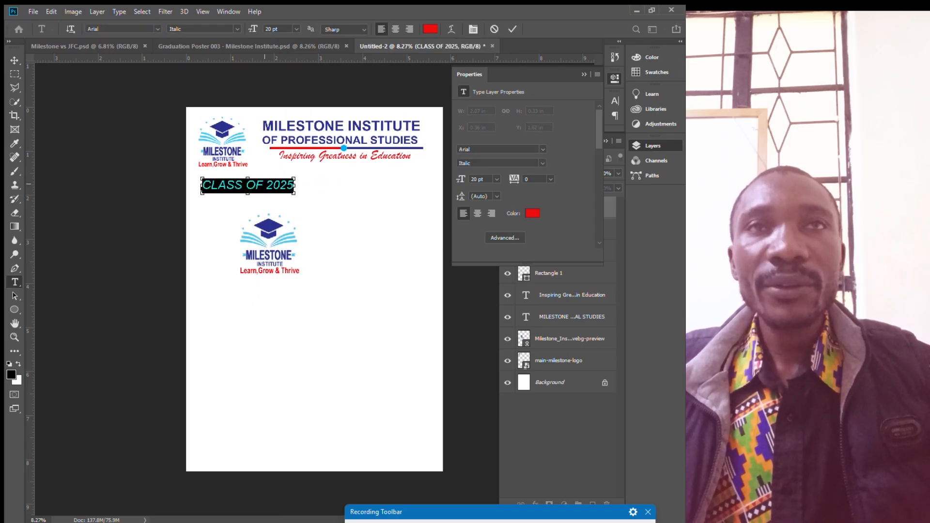
click(237, 29)
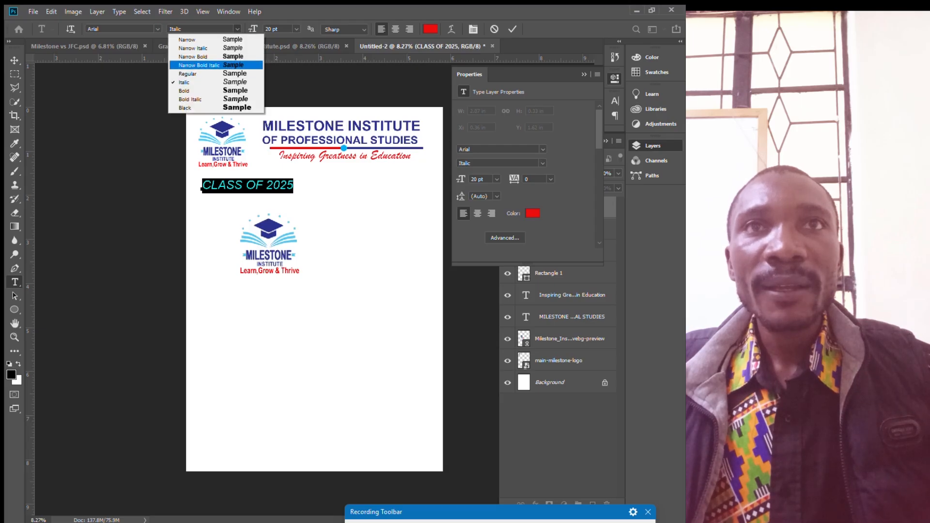
click(208, 108)
click(14, 60)
click(135, 200)
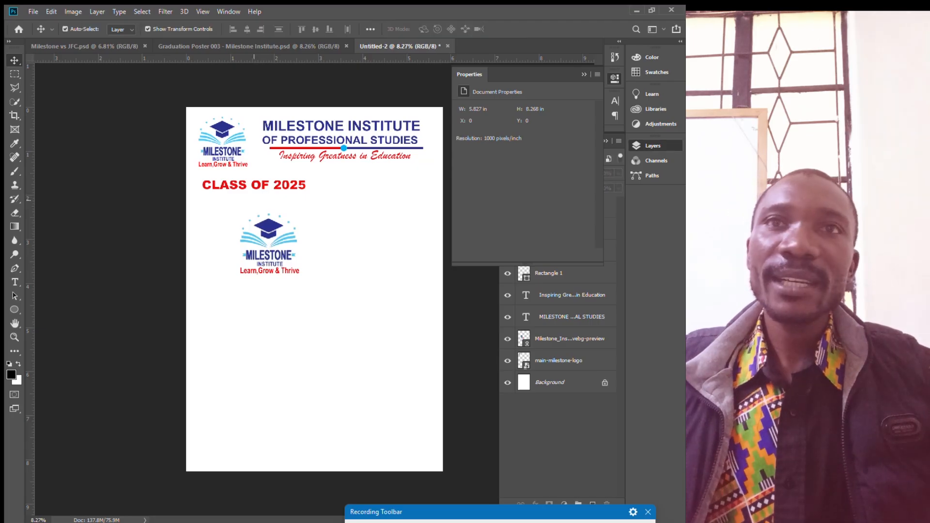
Glance at the reference poster's class line and return to the new poster
key(alt+Tab)
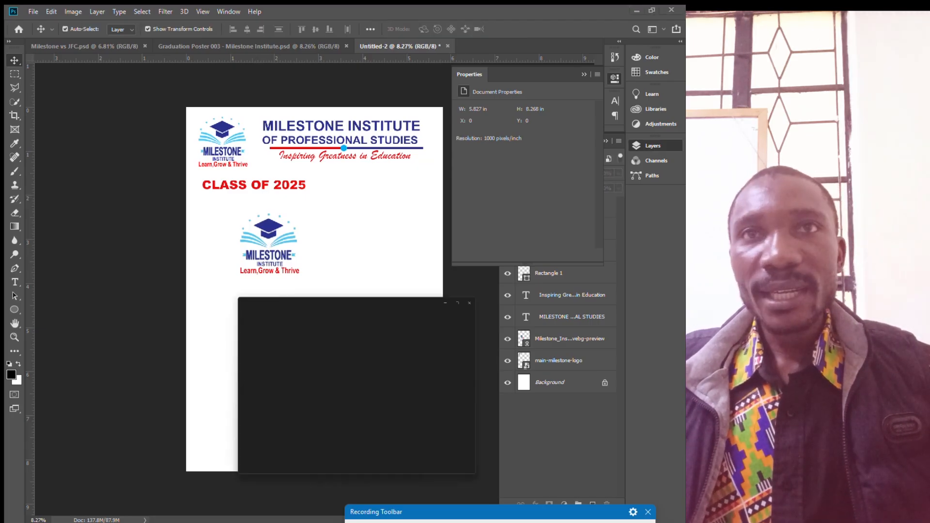
key(alt+Tab)
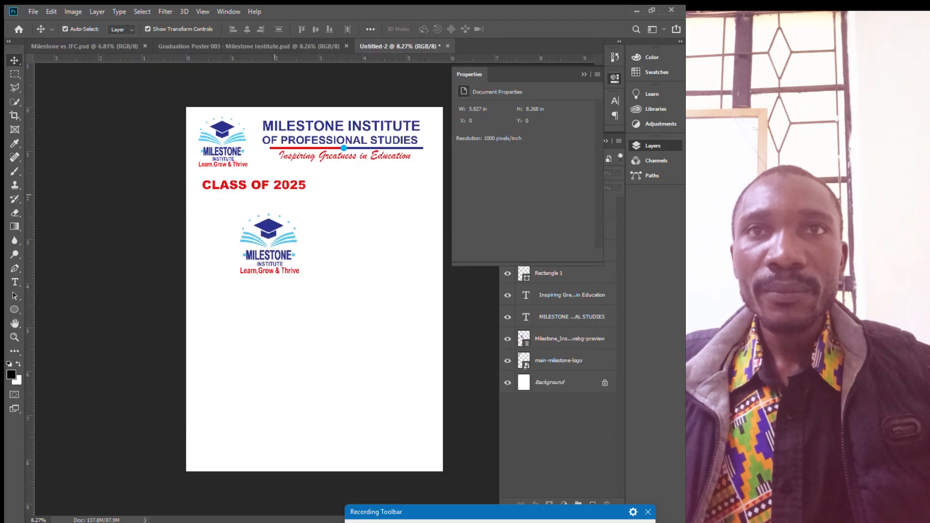
Set the text color of the "CLASS OF 2025" line to #28318c, commit it and deselect the layer
double_click(202, 186)
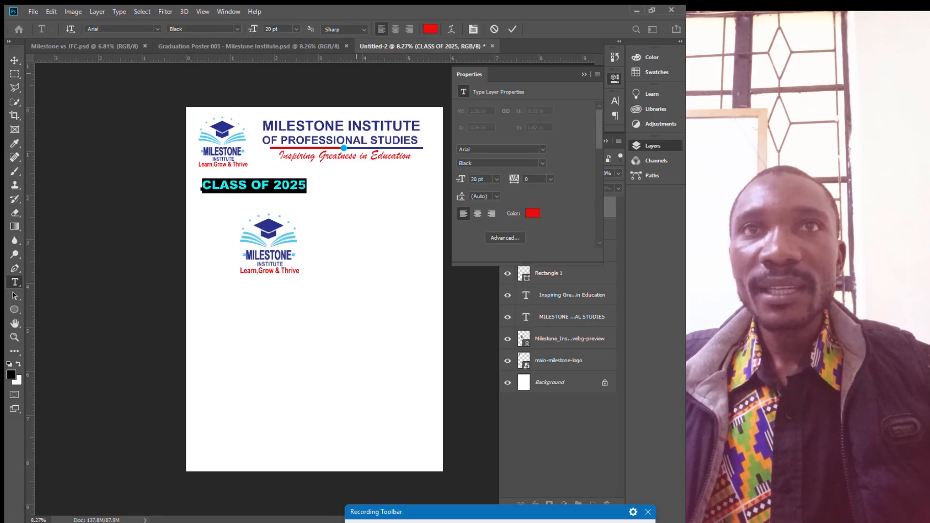
click(430, 30)
text(28318c)
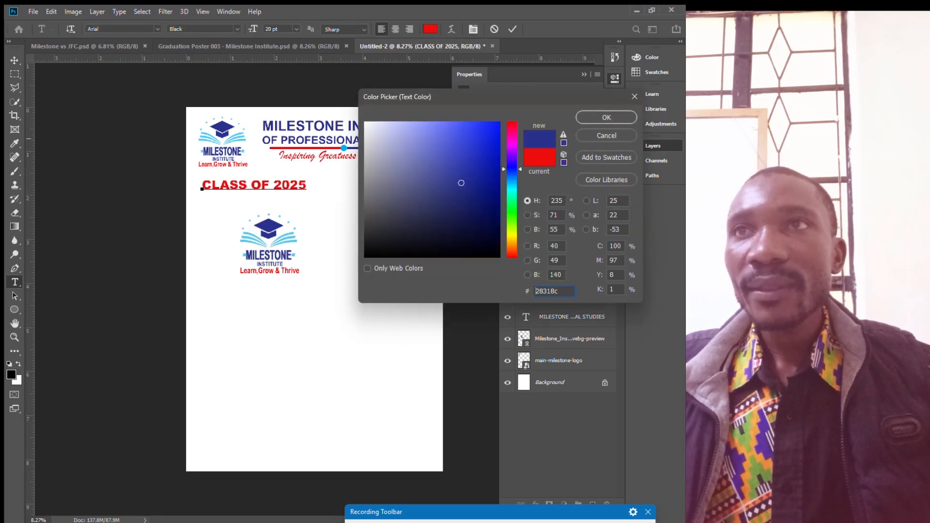
key(Return)
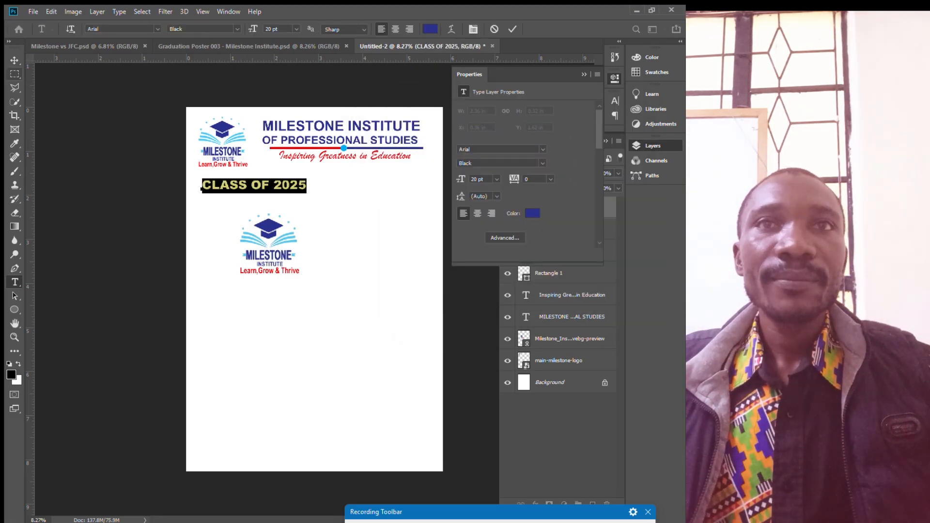
click(15, 60)
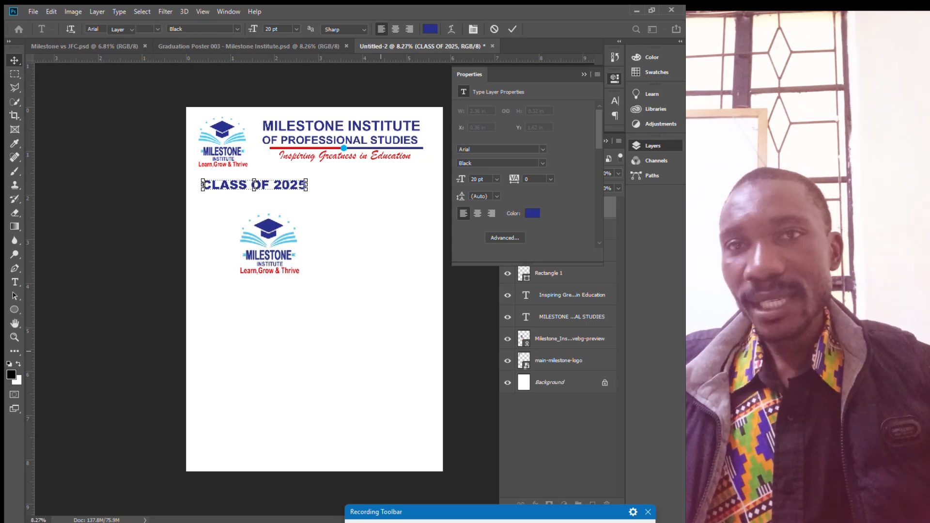
click(381, 351)
Check the reference poster's class heading, then duplicate the "CLASS OF 2025" text layer within the new poster
mouse_move(497, 522)
click(497, 475)
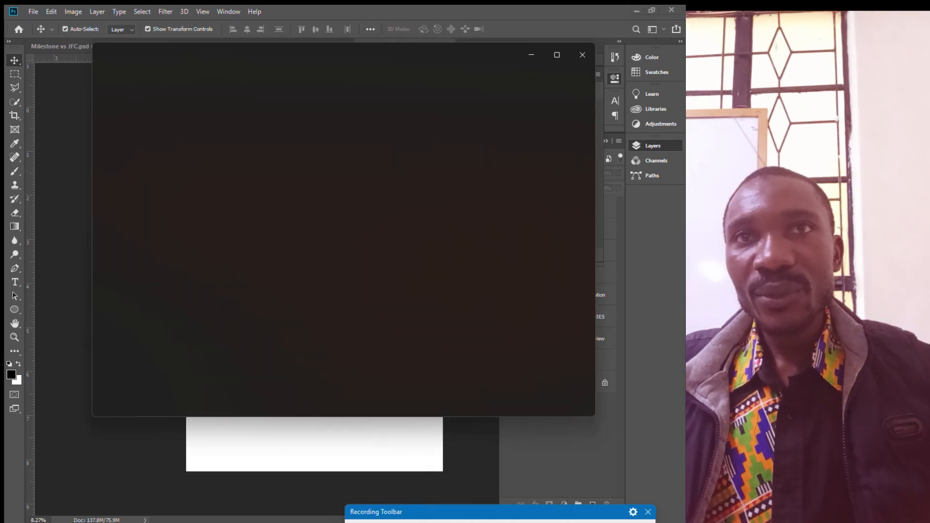
click(531, 55)
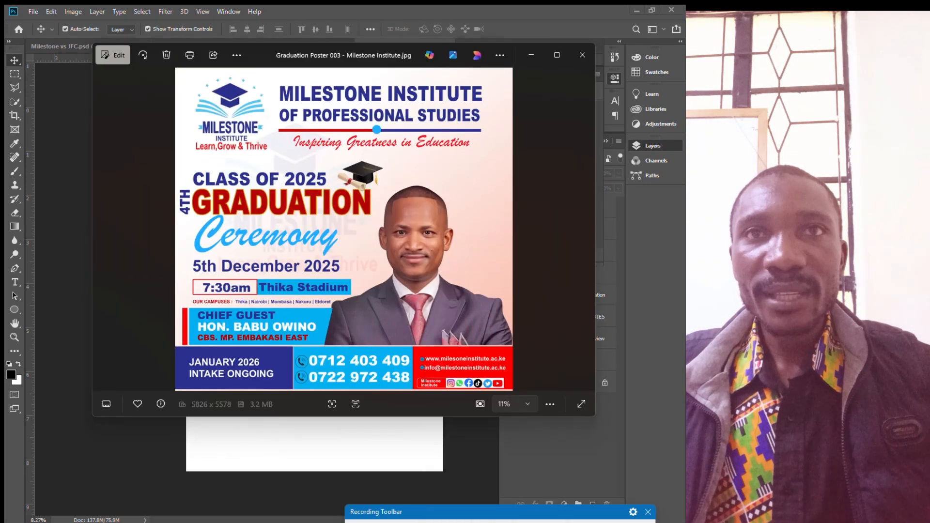
click(280, 186)
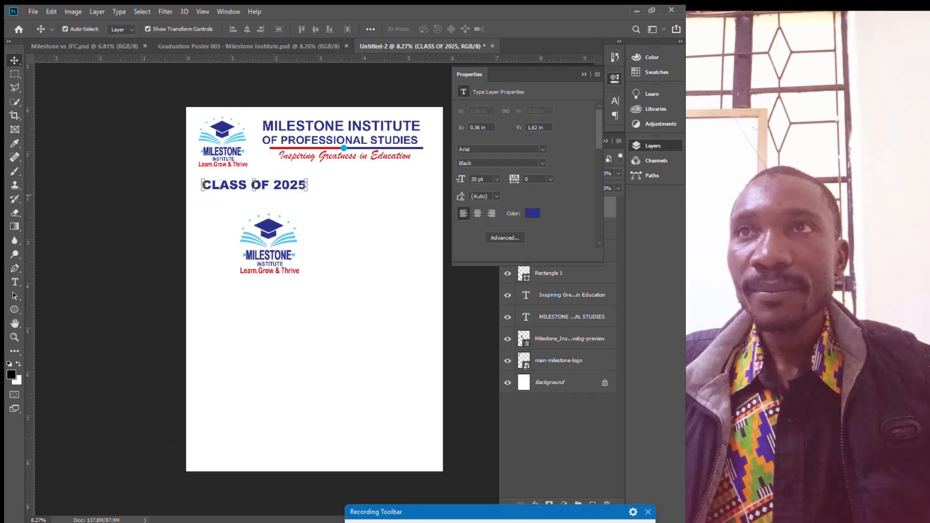
click(615, 78)
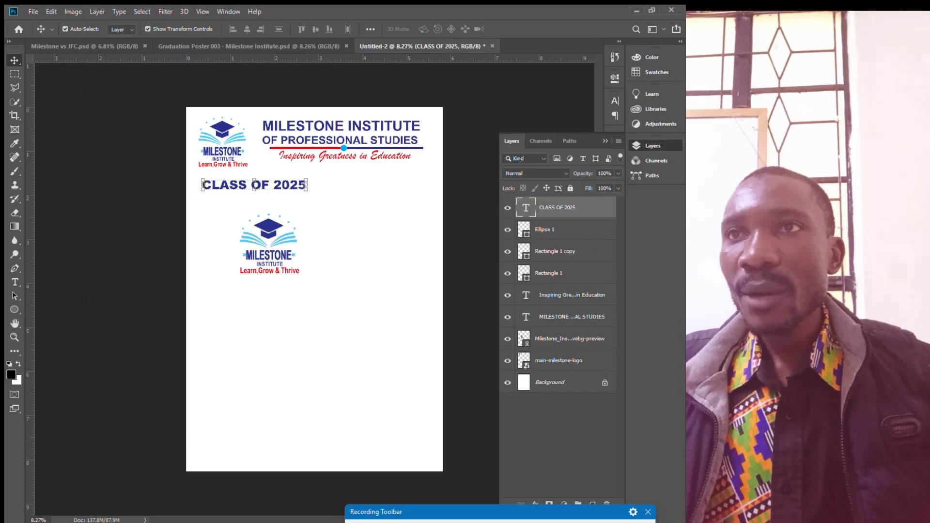
right_click(557, 207)
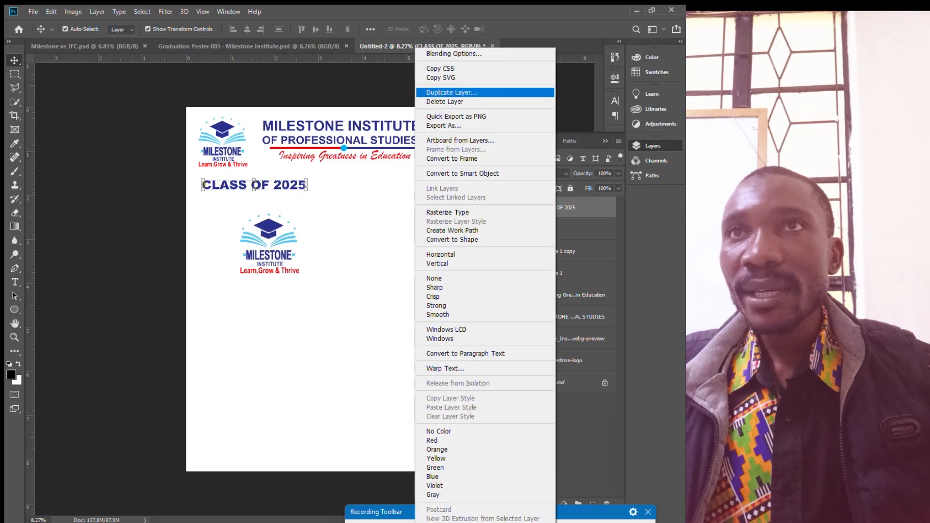
click(450, 92)
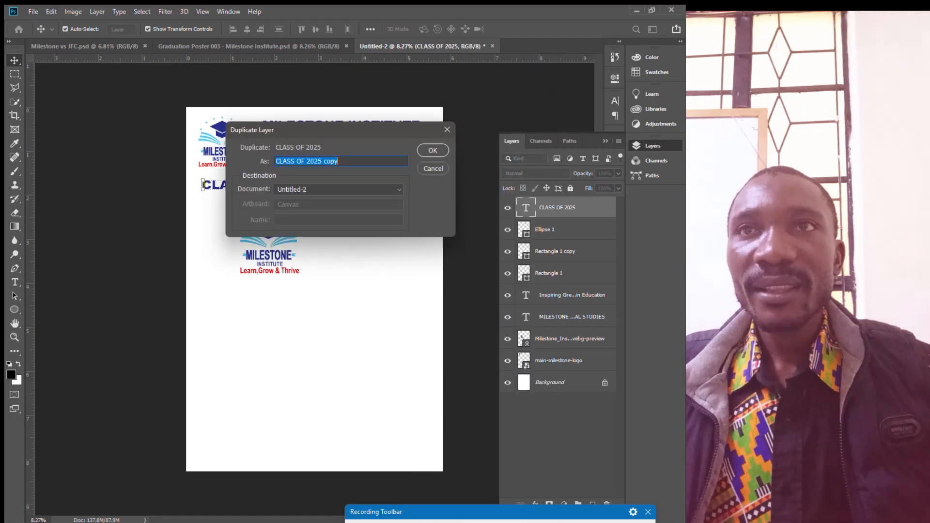
click(431, 149)
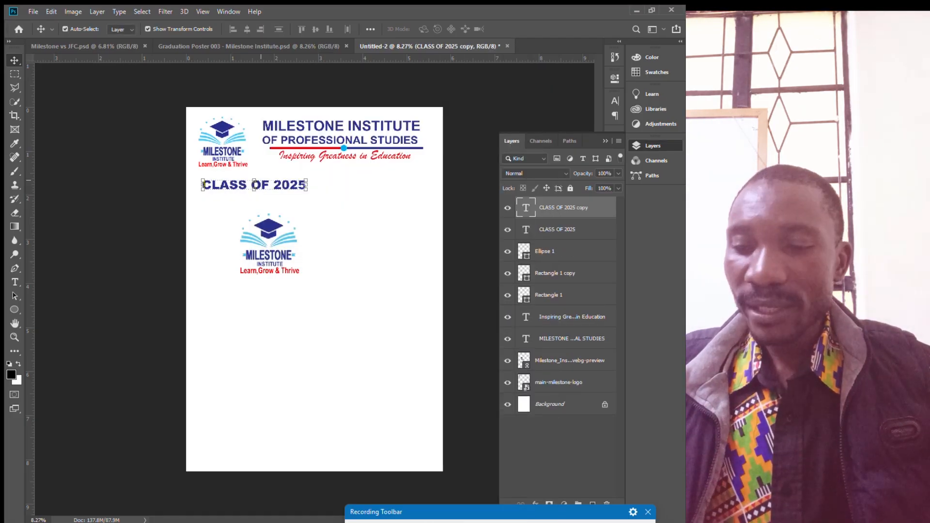
Move the duplicated "CLASS OF 2025" line straight down so it sits just beneath the original line
key(shift+Down)
key(shift+Down)
key(shift+Down)
key(shift+Down)
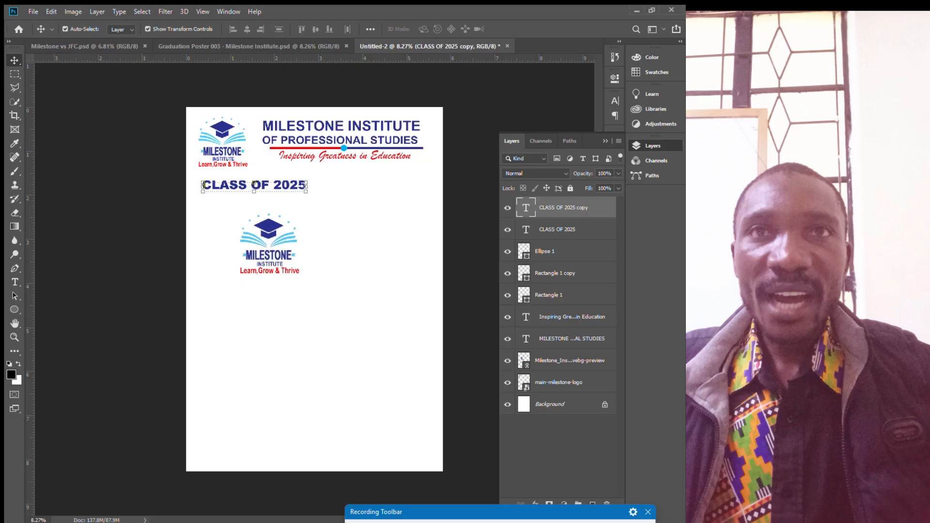
key(shift+Down)
key(shift+Down)
key(shift+Down)
key(shift+Down)
key(shift+Down)
key(shift+Down)
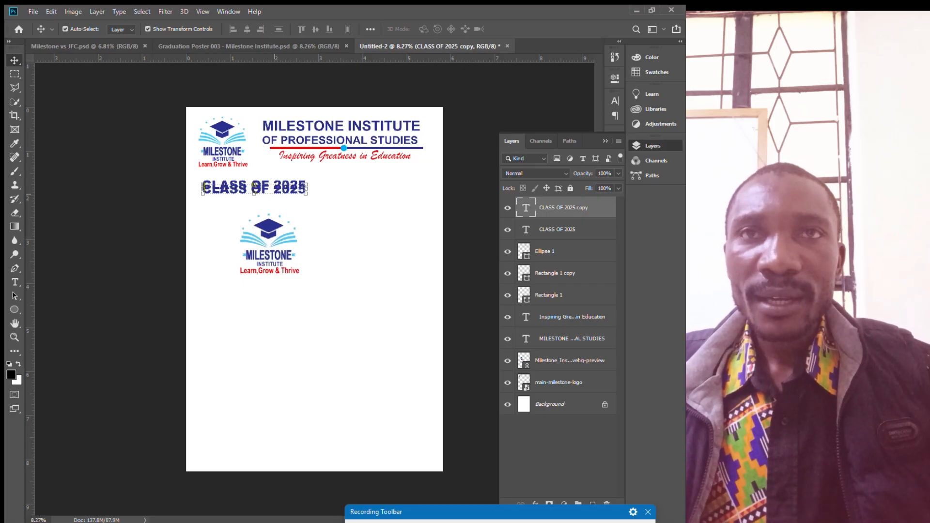
drag(271, 190, 271, 196)
Replace the duplicated line's text with "GRADUATION" and set its font size to 30 pt
double_click(279, 198)
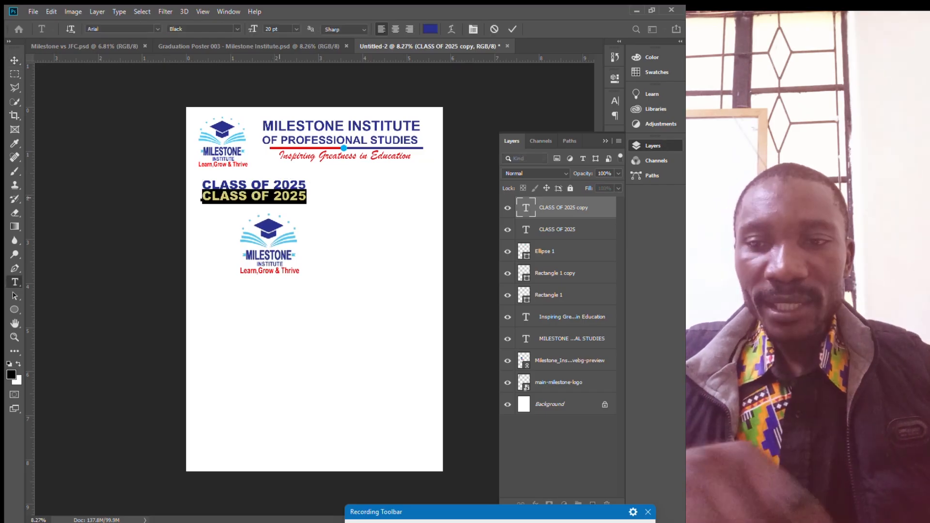
text(GRADUATION)
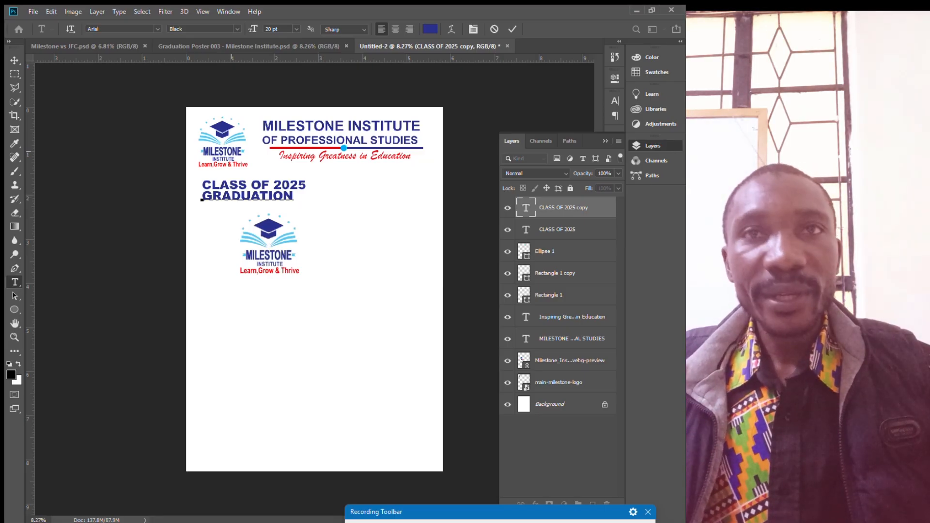
key(ctrl+a)
click(296, 29)
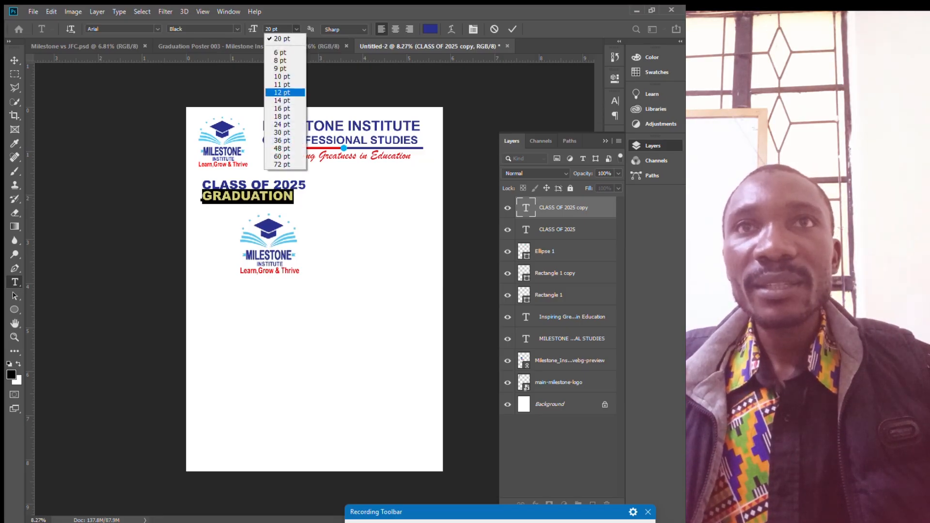
click(285, 141)
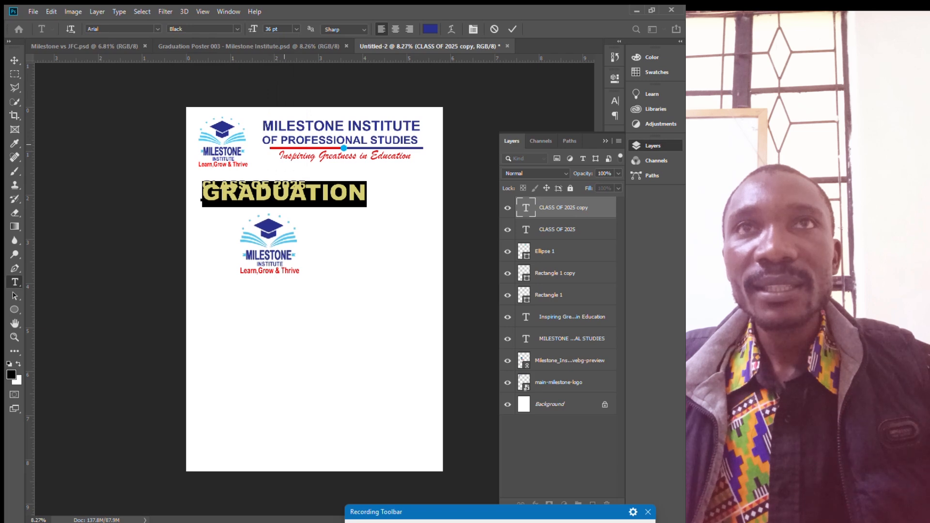
click(296, 30)
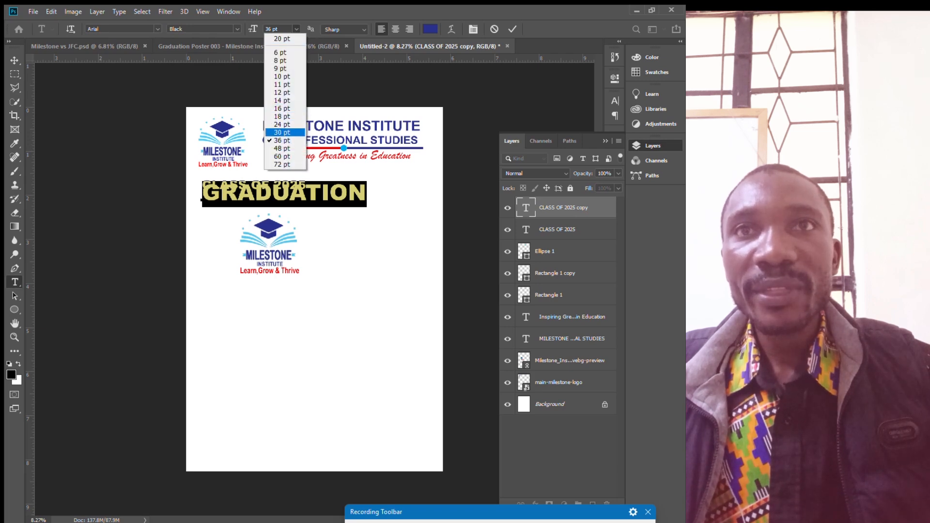
click(285, 125)
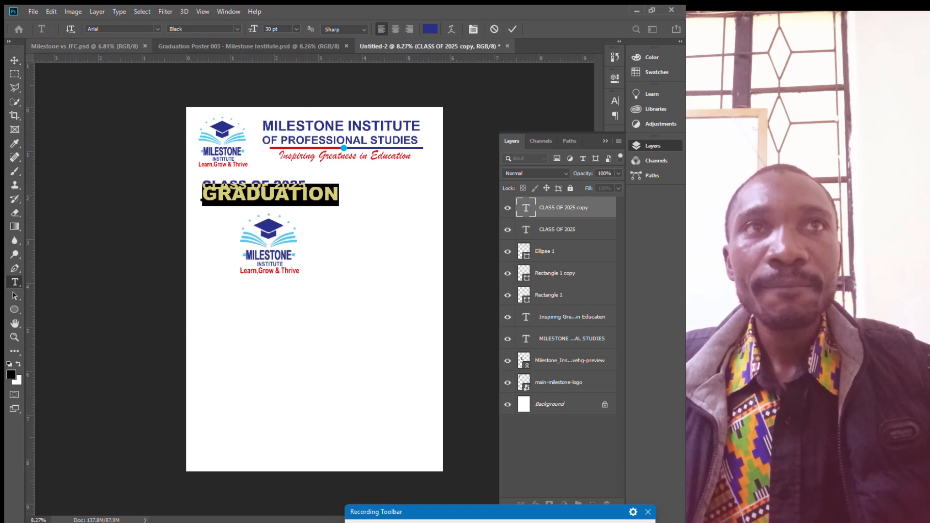
Change the "GRADUATION" text color to dark red #af0404, matching the reference poster, and commit the text
click(429, 29)
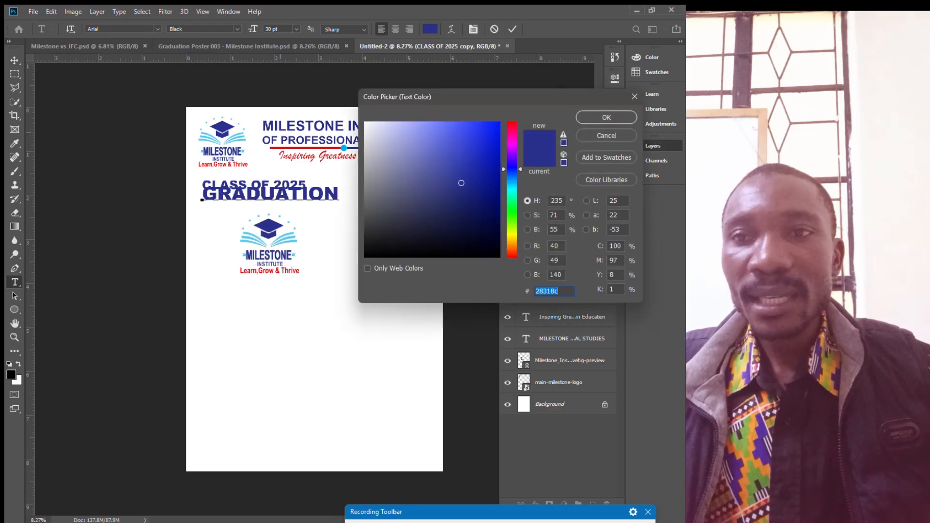
key(alt+Tab)
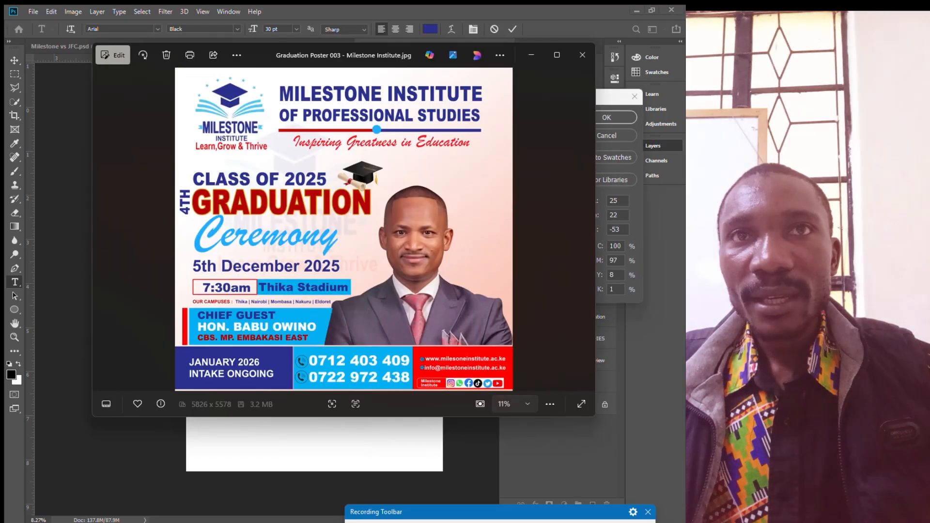
key(alt+Tab)
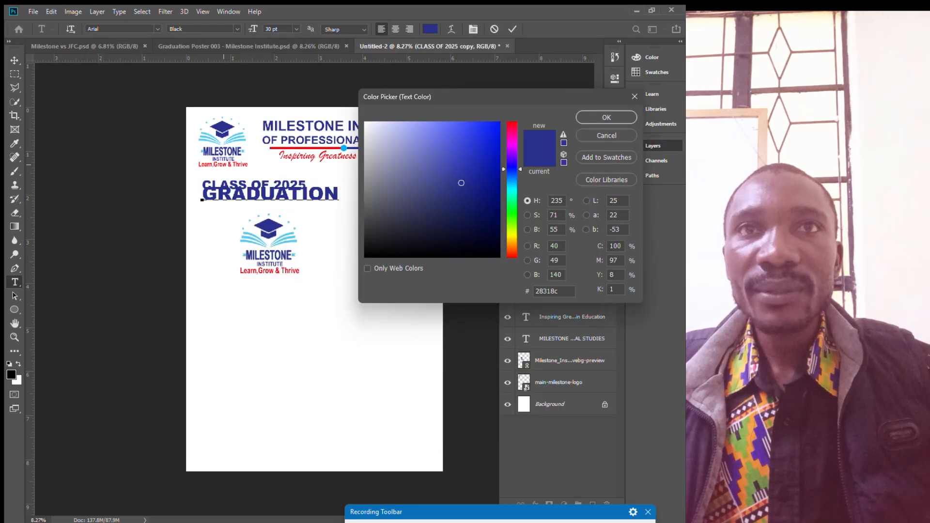
click(224, 165)
click(498, 164)
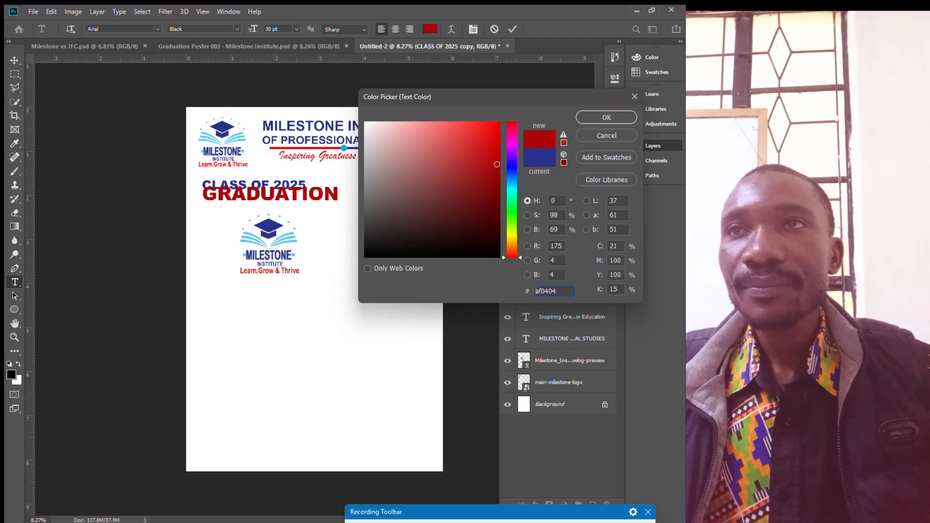
click(607, 117)
click(14, 60)
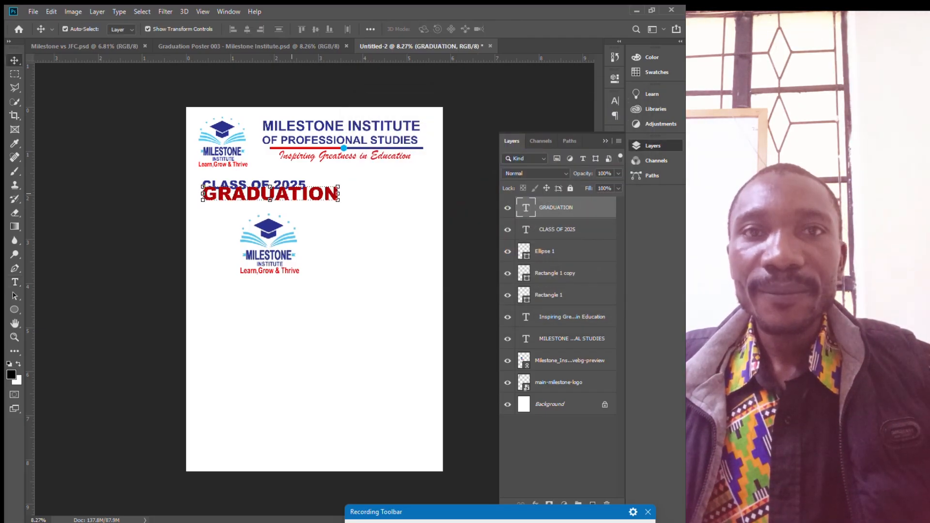
Move "GRADUATION" clear of the "CLASS OF 2025" line and stretch only its height to about 137%
drag(309, 177, 305, 182)
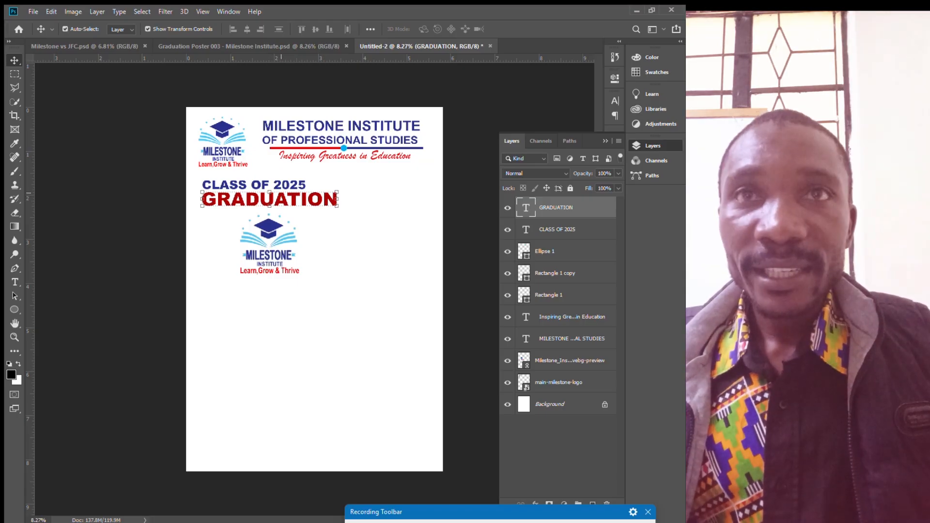
key(ctrl+t)
mouse_move(270, 211)
mouse_down()
mouse_move(270, 227)
mouse_move(270, 219)
mouse_up()
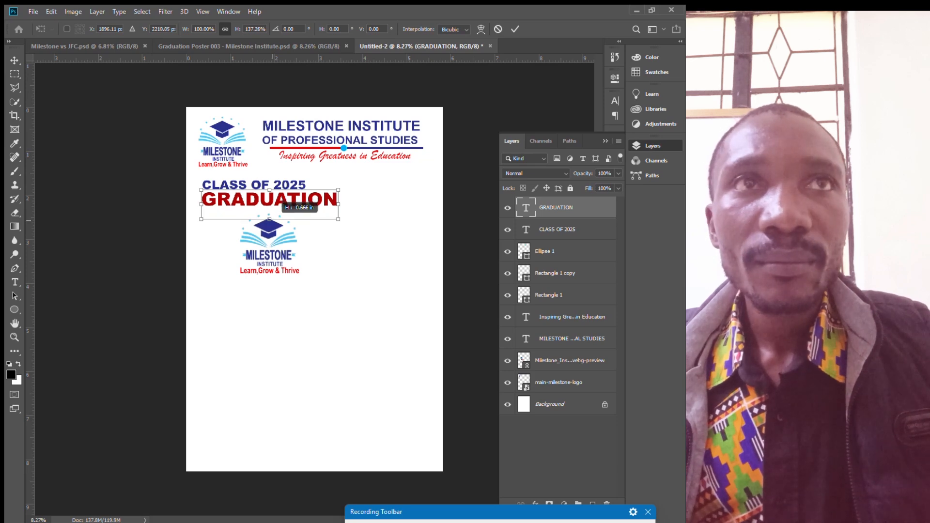
key(Return)
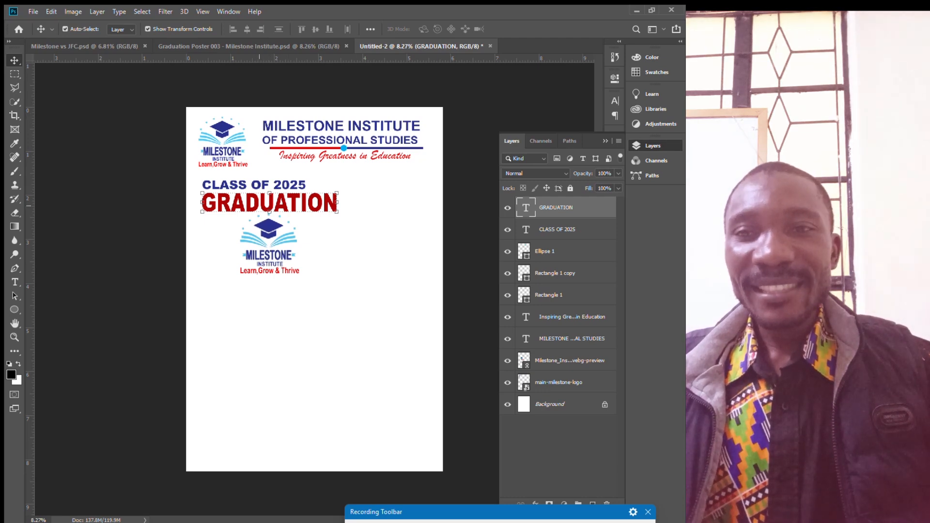
Check the reference poster and add a separate "4TH" text line in the blank area below the middle logo
key(alt+Tab)
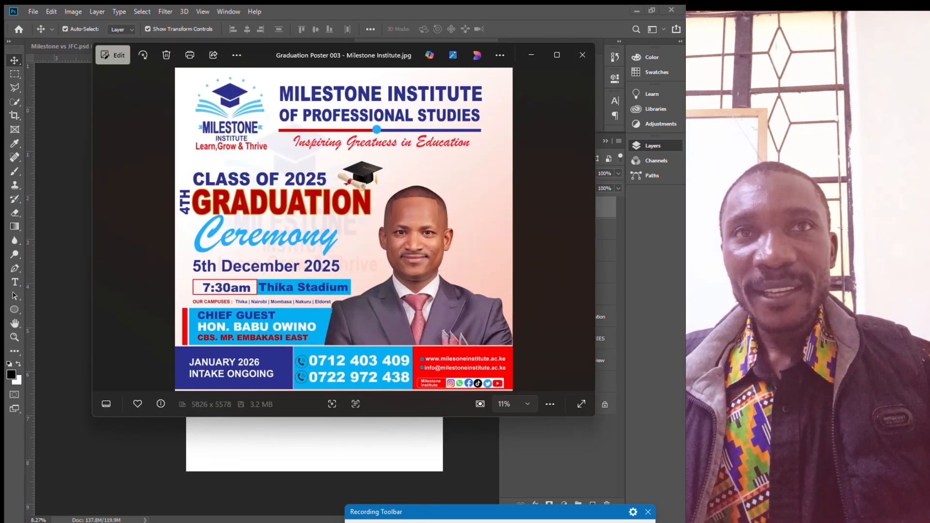
key(alt+Tab)
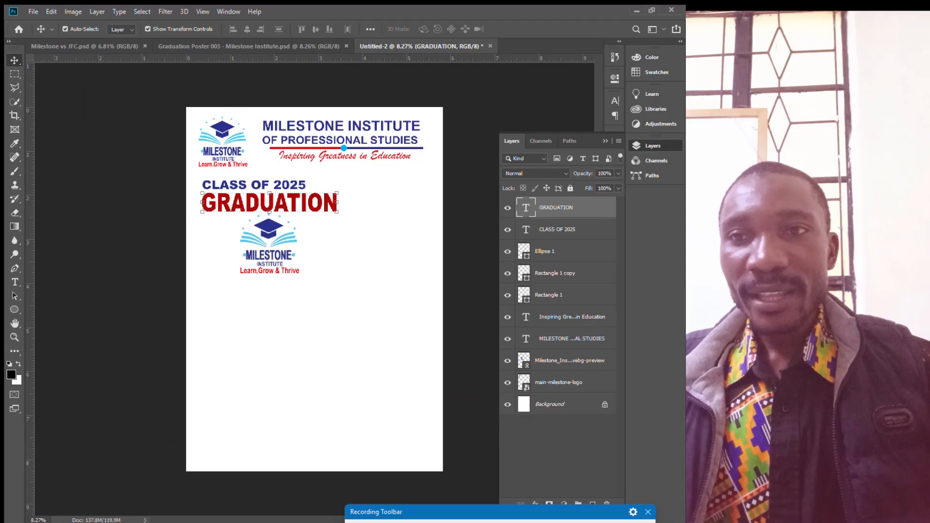
key(alt+Tab)
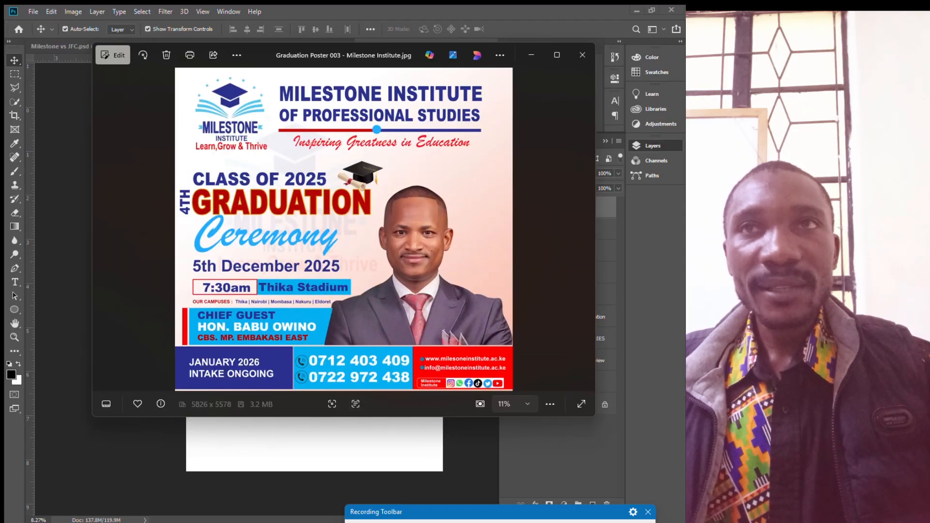
key(alt+Tab)
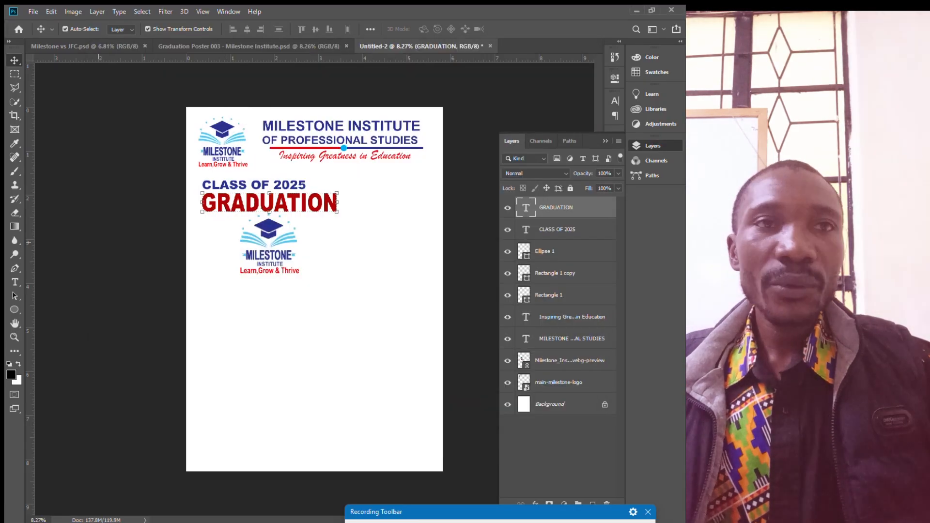
key(t)
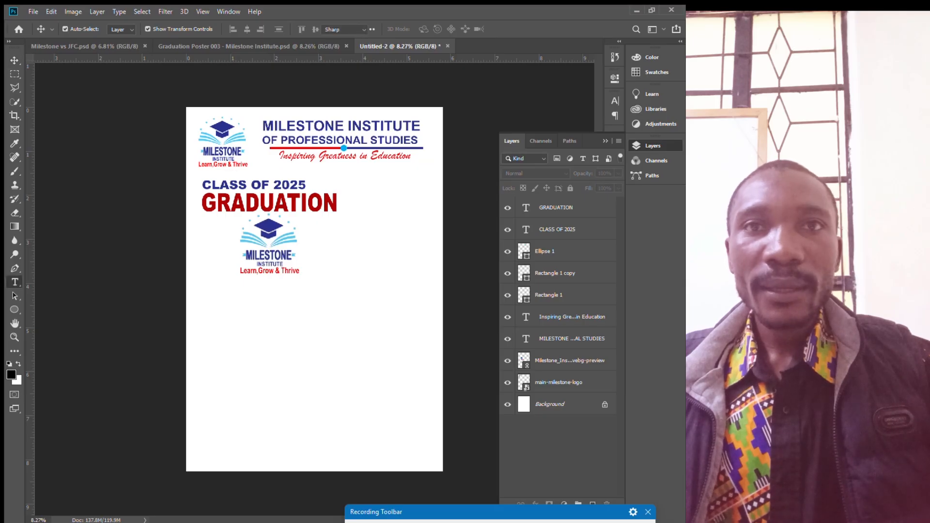
click(237, 290)
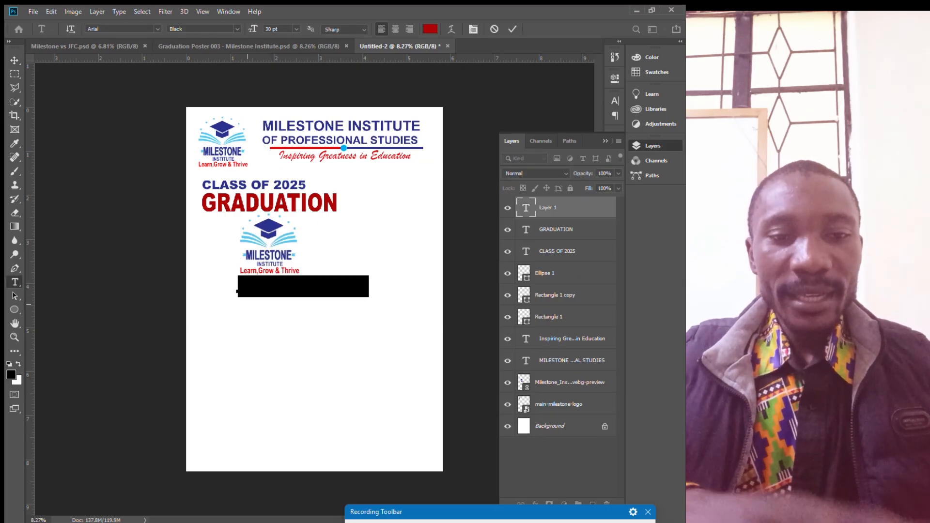
text(4TH)
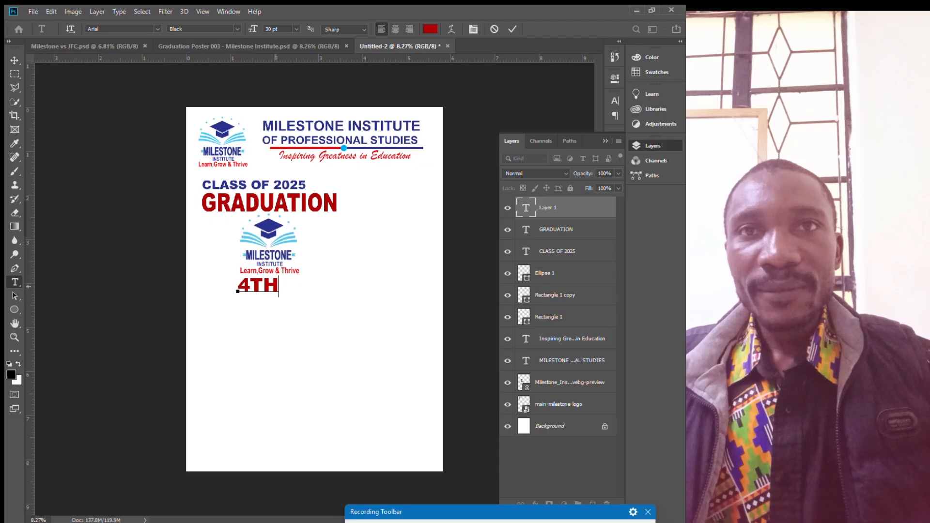
Recolor the "4TH" text to dark blue #28318c, sampled from the "CLASS OF 2025" line, and commit it
key(ctrl+a)
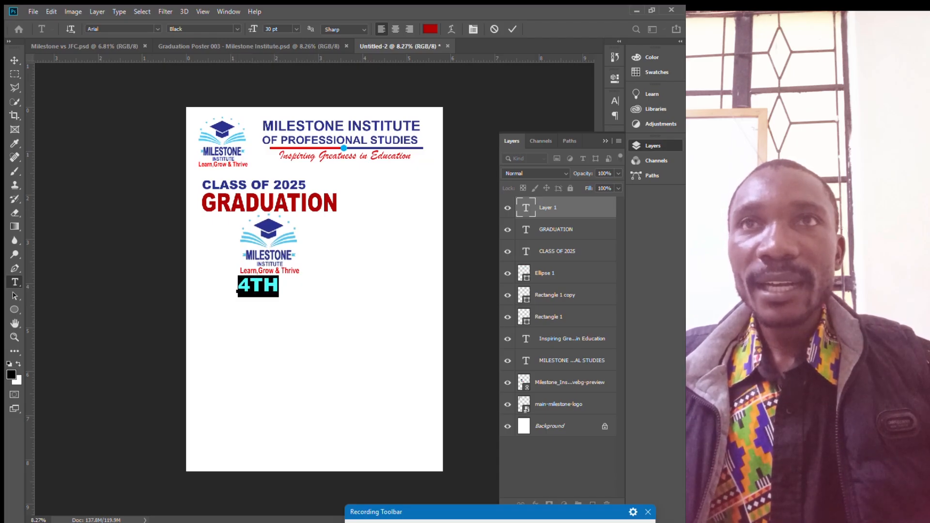
click(430, 29)
click(265, 185)
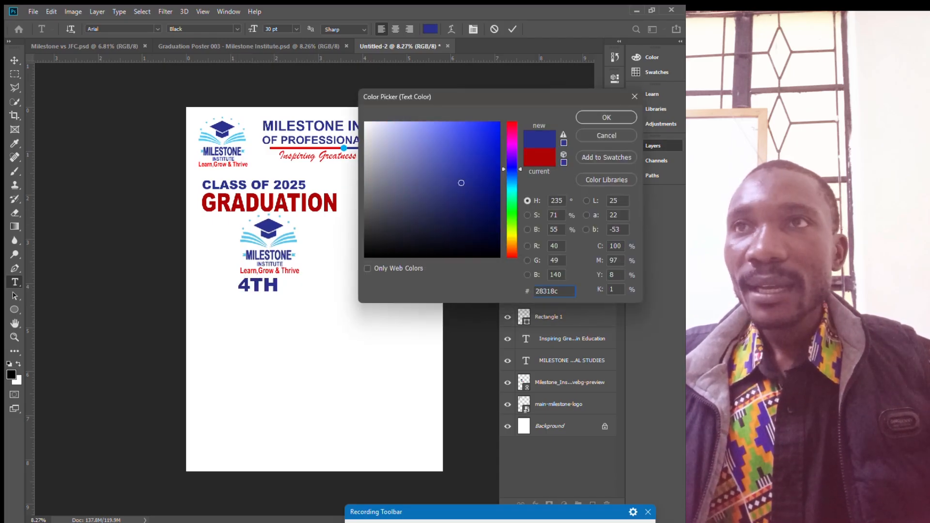
key(Return)
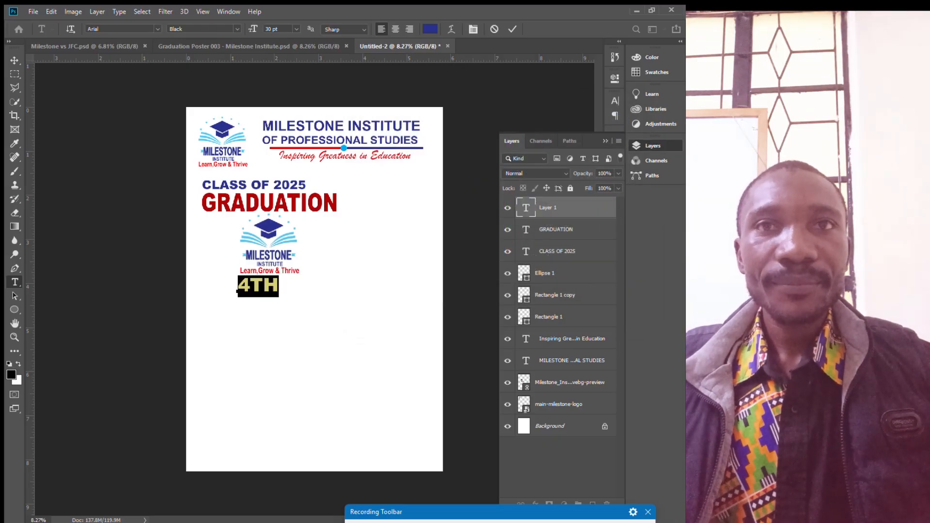
key(ctrl)
key(ctrl+Return)
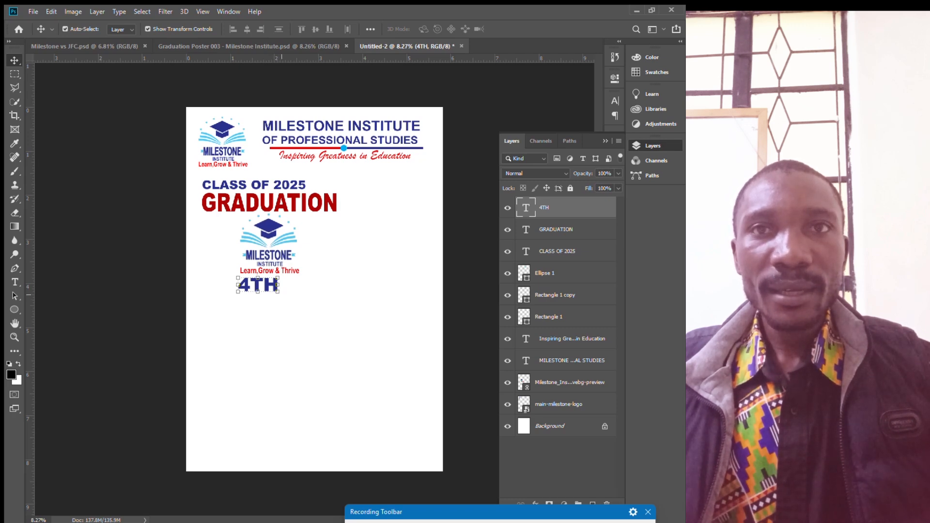
Rotate the "4TH" text about 90° counterclockwise so that it reads upward
key(ctrl+t)
drag(287, 298, 273, 260)
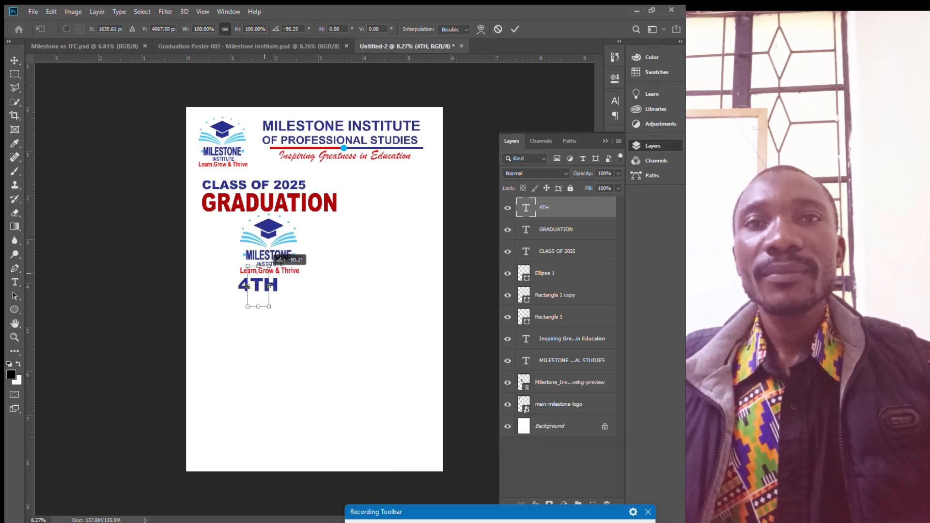
drag(264, 274, 264, 274)
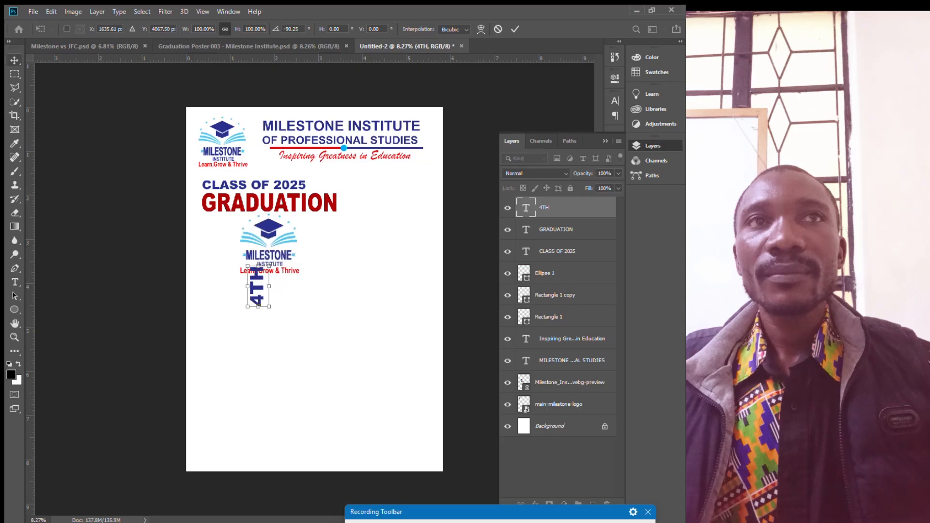
key(Return)
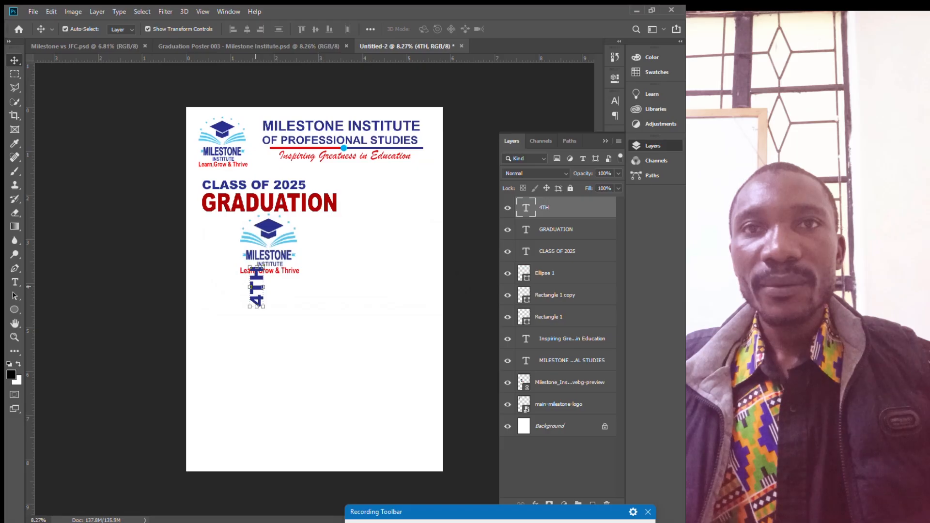
Move the vertical "4TH" to the start of "GRADUATION" and scale it proportionally to about 62%
drag(257, 279, 213, 192)
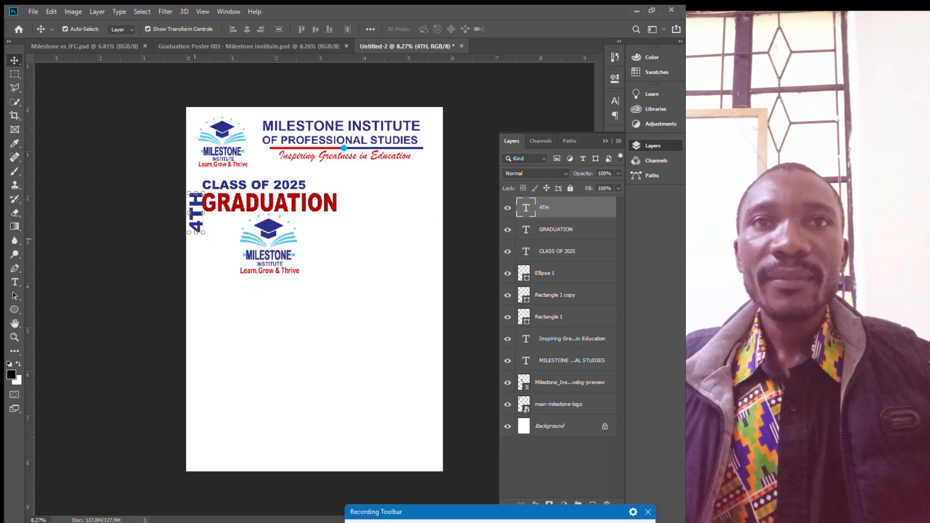
key(ctrl+t)
mouse_move(204, 232)
mouse_down()
mouse_move(206, 214)
mouse_move(196, 218)
mouse_up()
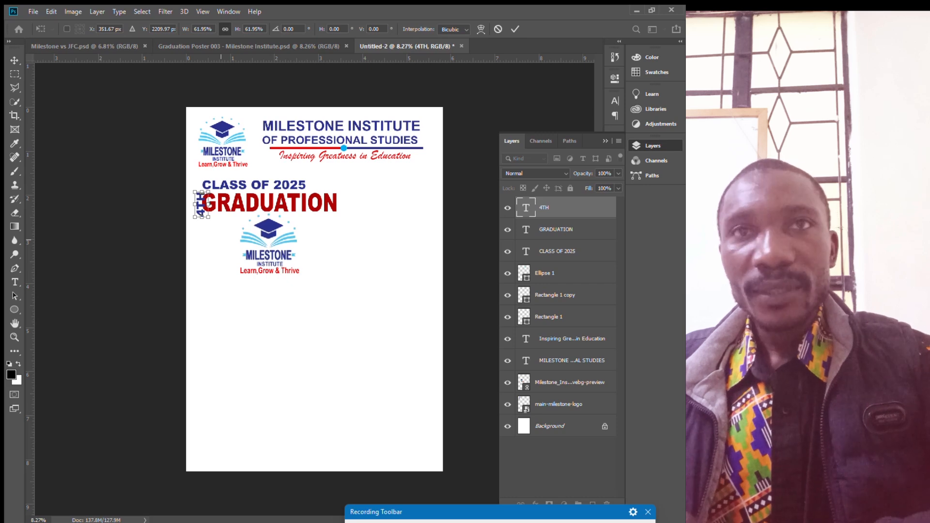
key(Return)
Nudge "4TH" left until it clears the "G" of "GRADUATION", then deselect it
key(Left)
key(Left)
key(Left)
key(Left)
key(Left)
key(Left)
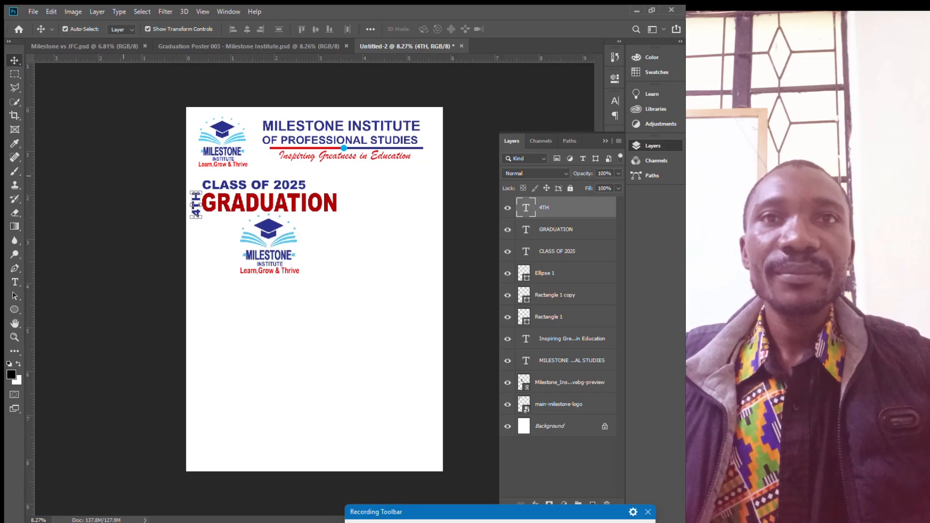
click(128, 178)
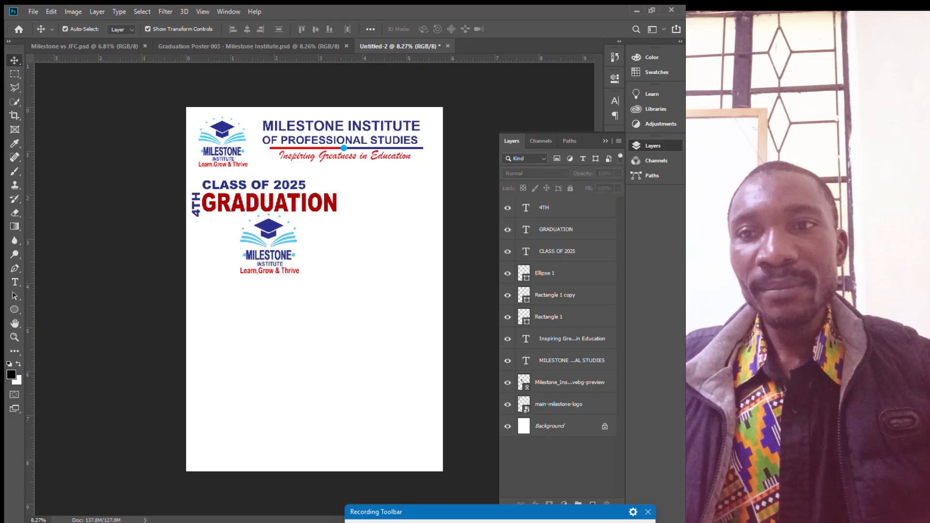
Compare with the reference poster and stretch "4TH" to about 121% width and 79% height
key(alt+Tab)
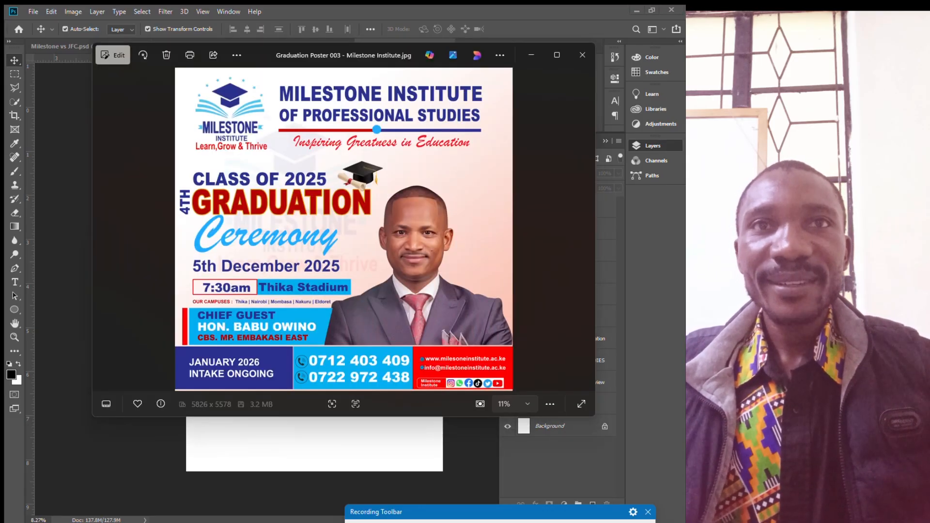
key(alt+Tab)
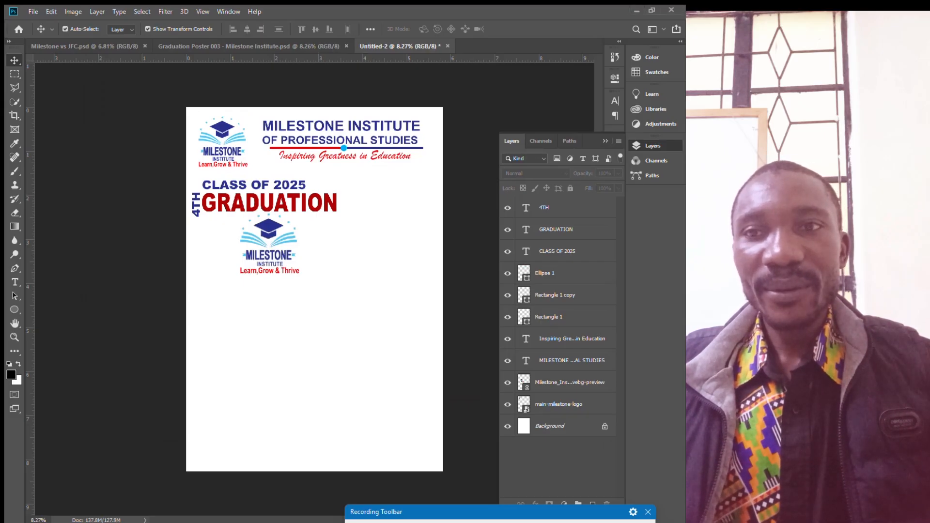
key(alt+Tab)
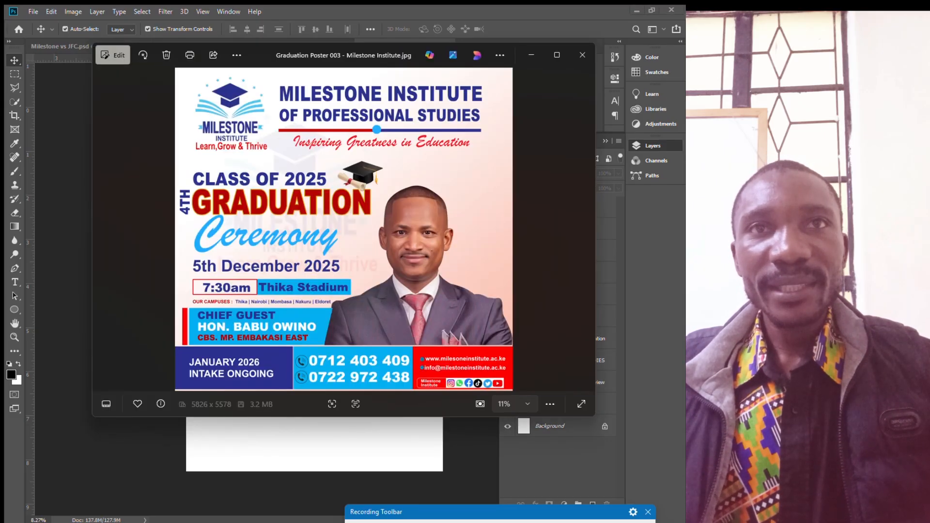
key(alt+Tab)
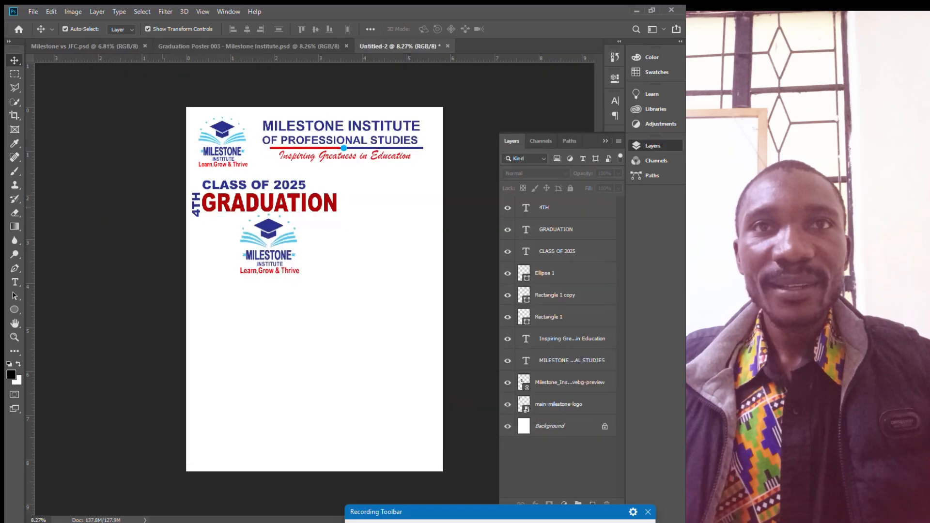
scroll(178, 207, up, 8)
click(190, 231)
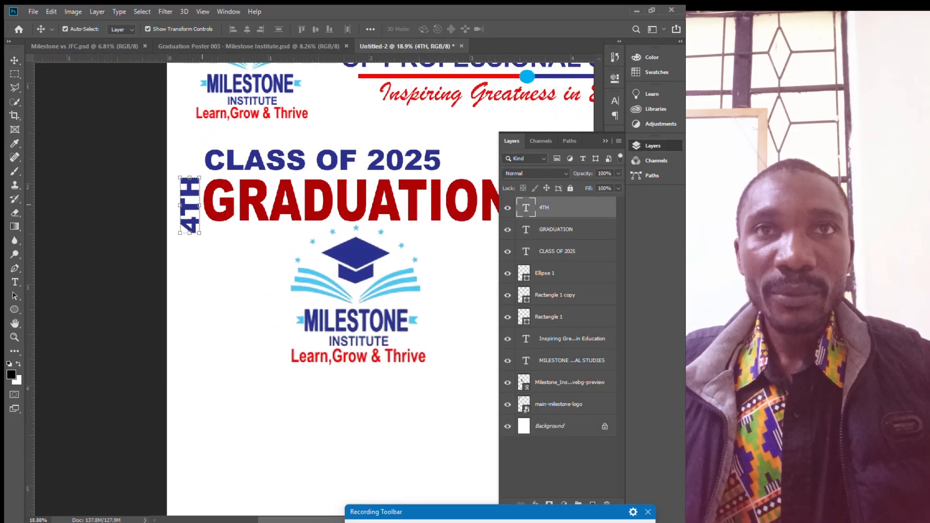
key(ctrl+t)
drag(210, 204, 195, 221)
click(195, 234)
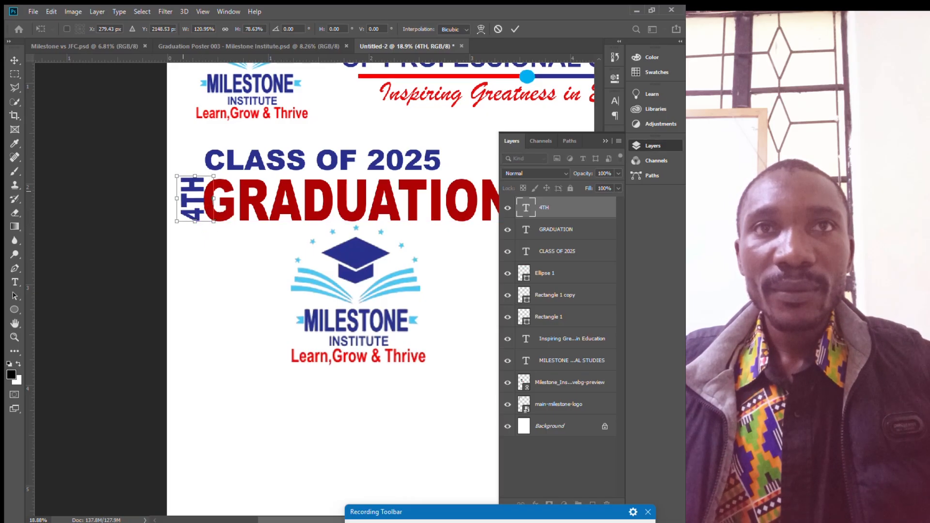
key(Return)
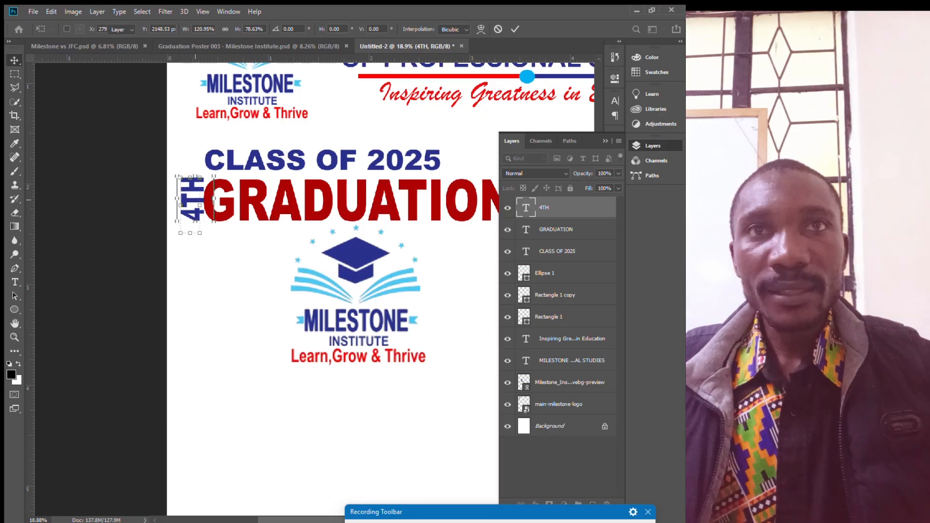
Shift "4TH" slightly left off the "G" and shorten it from its upper edge to fit beside "GRADUATION"
drag(190, 201, 188, 202)
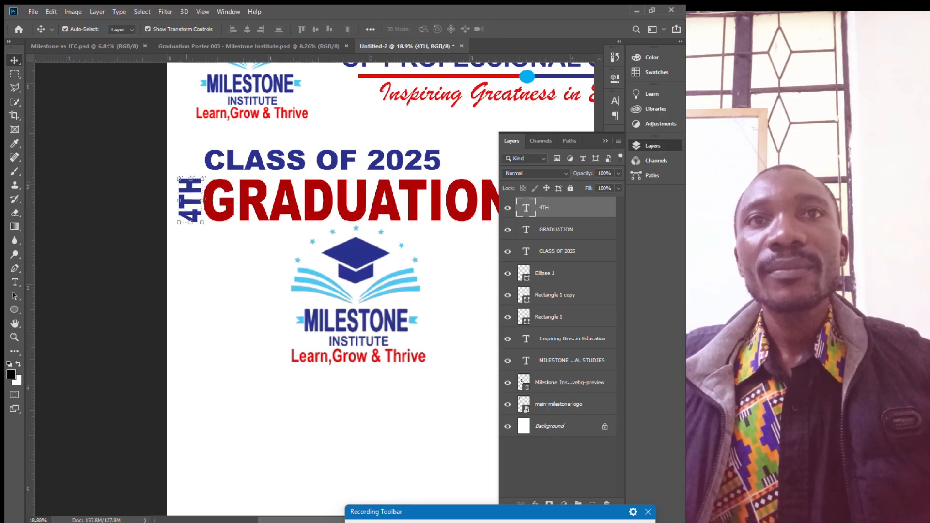
drag(179, 179, 177, 180)
key(Return)
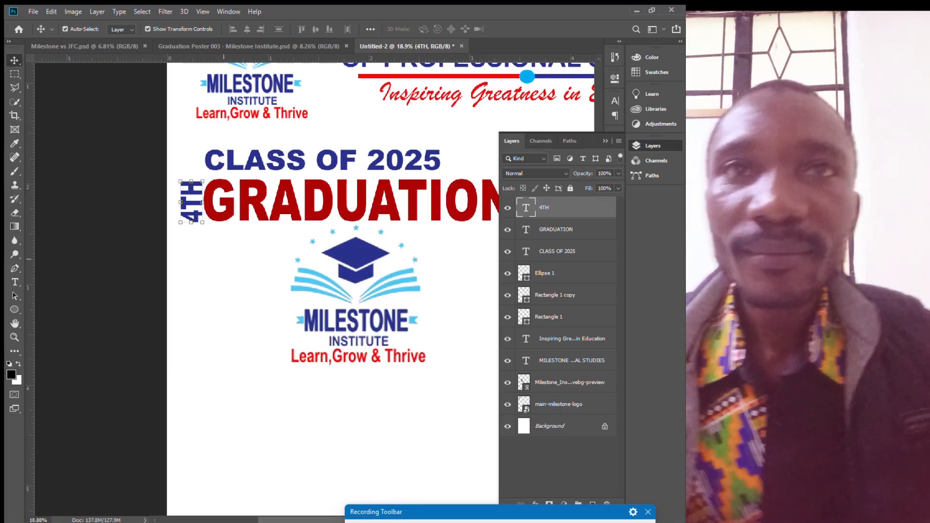
click(220, 259)
scroll(285, 271, down, 2)
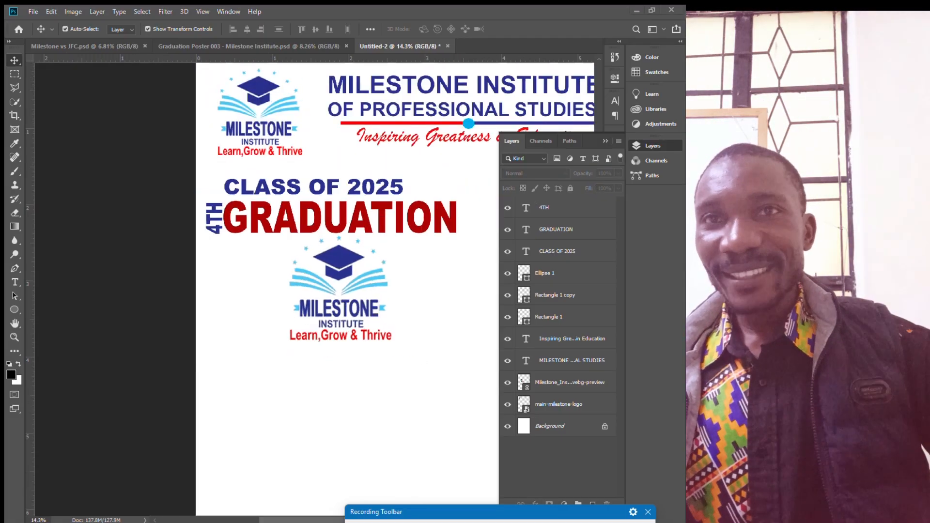
Duplicate the "CLASS OF 2025" line just beneath "GRADUATION" and delete the spare Milestone logo it overlaps
key(alt+Tab)
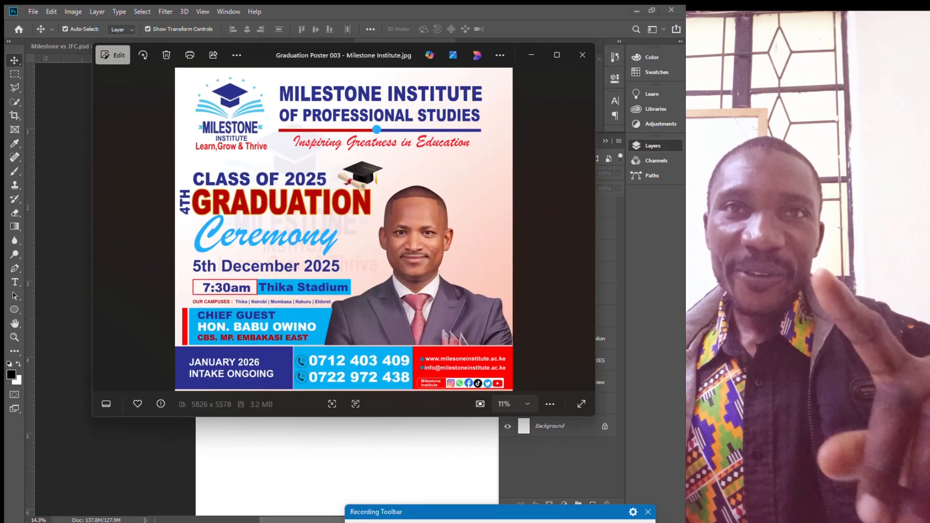
key(alt+Tab)
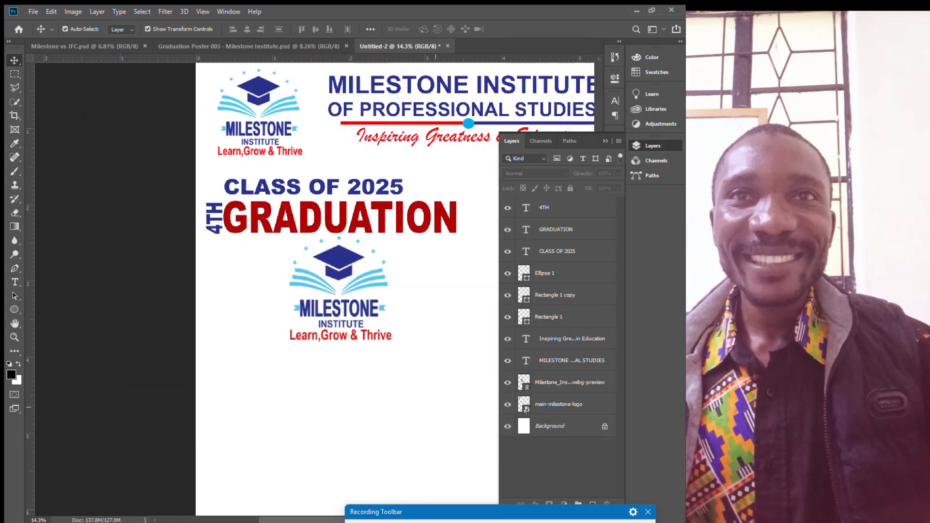
click(297, 189)
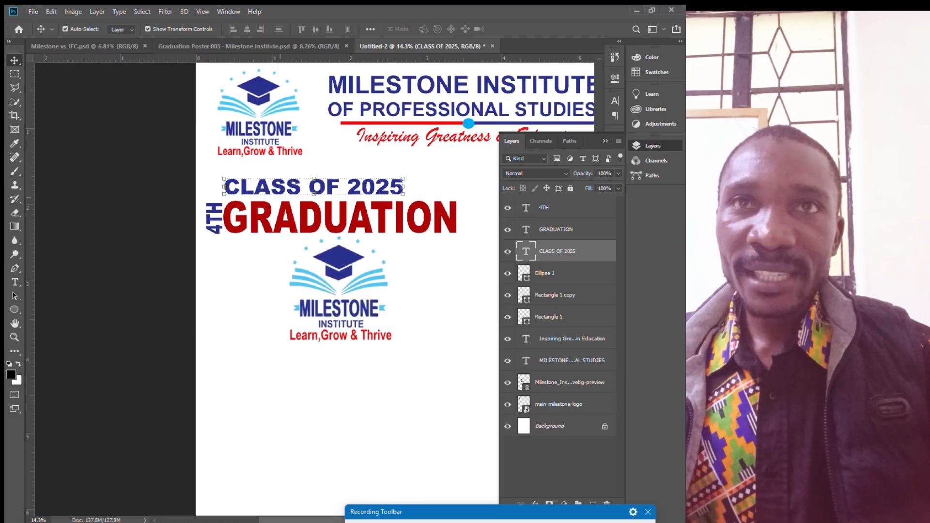
drag(291, 186, 292, 226)
click(523, 403)
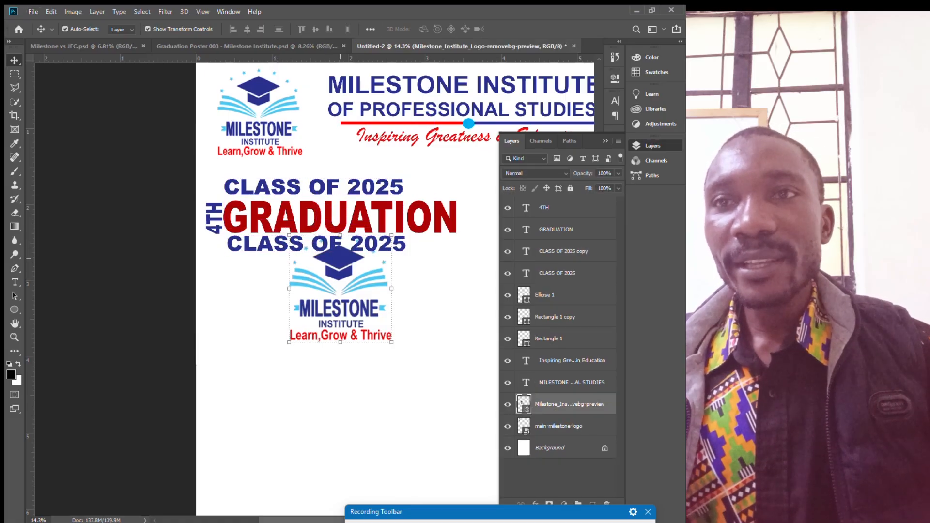
key(Delete)
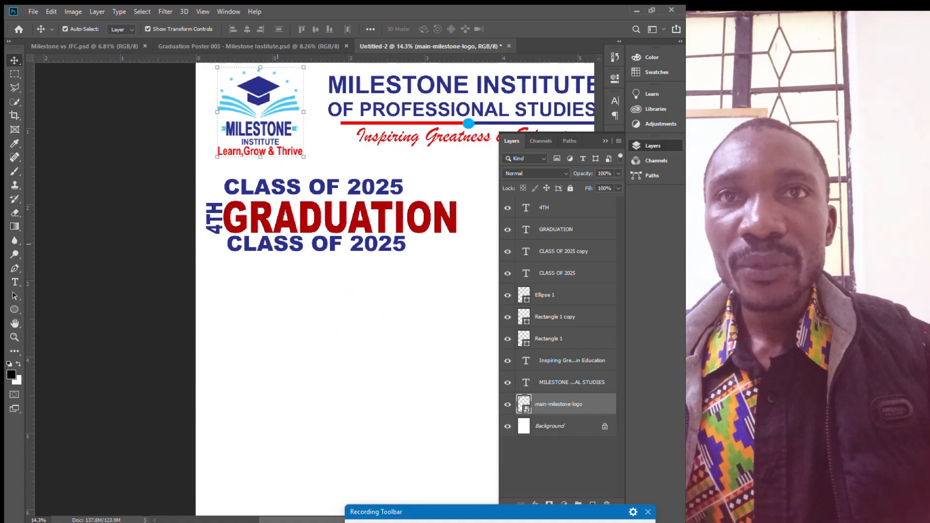
Change the copied "CLASS OF 2025" line beneath "GRADUATION" to read "Ceremony" and set it in Brush Script MT
double_click(297, 247)
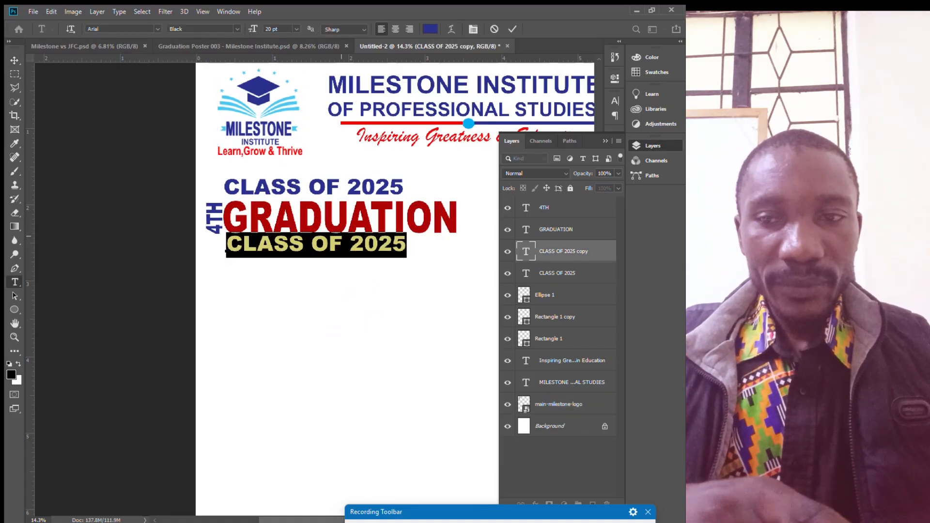
text(Cere)
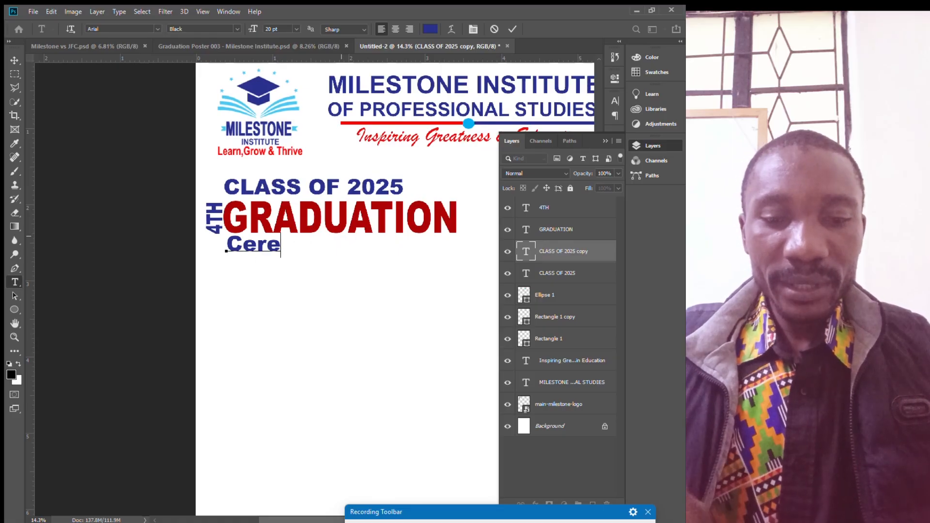
text(mony)
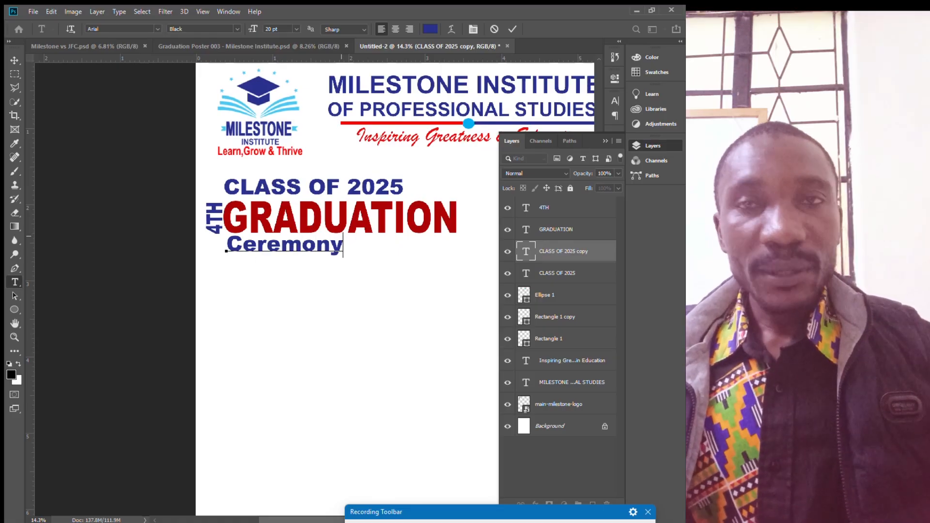
key(ctrl+a)
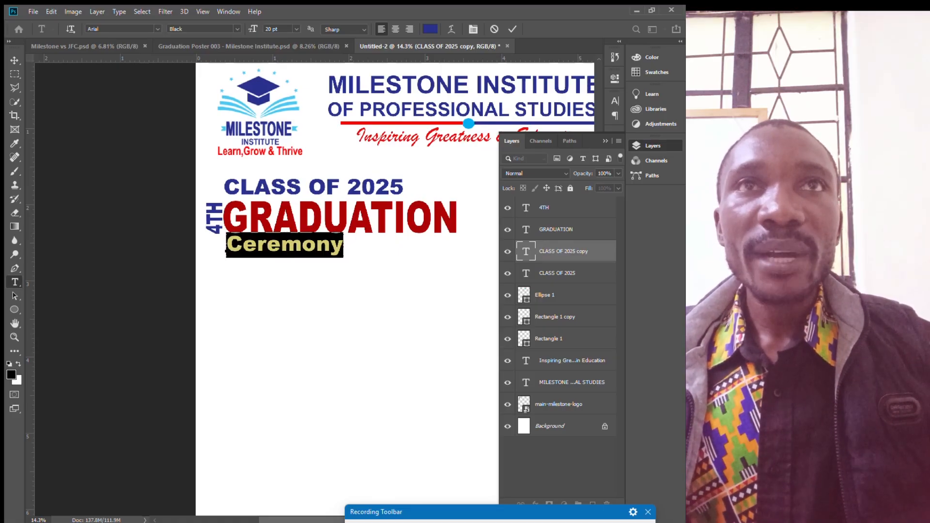
click(157, 29)
click(127, 73)
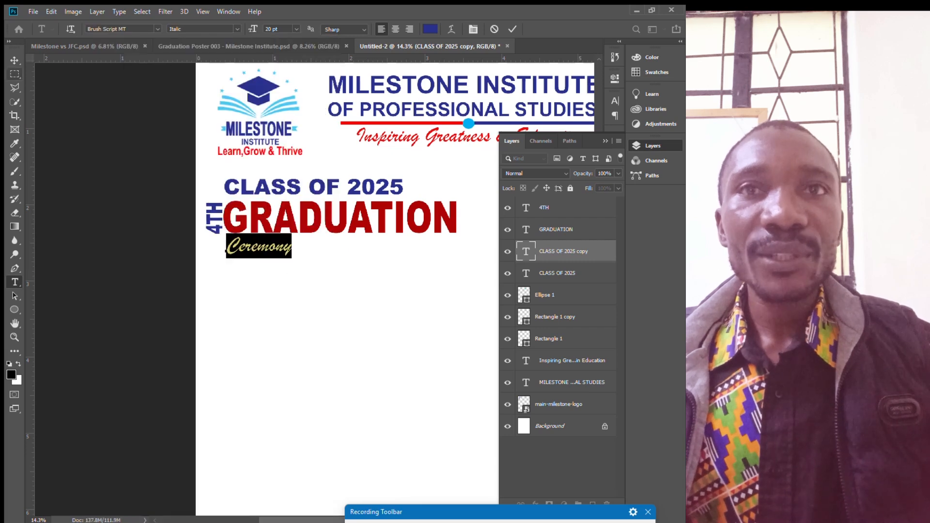
Scale "Ceremony" proportionally to about 252% and position it just beneath "GRADUATION", level with the start of the heading
click(14, 61)
drag(292, 255, 399, 283)
mouse_move(360, 273)
mouse_down()
mouse_move(348, 257)
mouse_move(355, 264)
mouse_up()
key(Return)
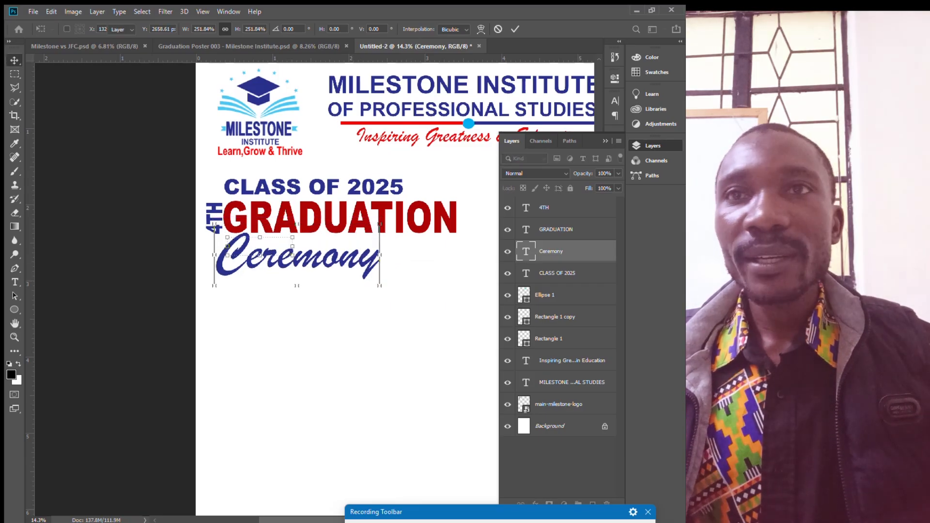
Recolour the "Ceremony" text to light blue #4ac8f1
key(t)
key(Return)
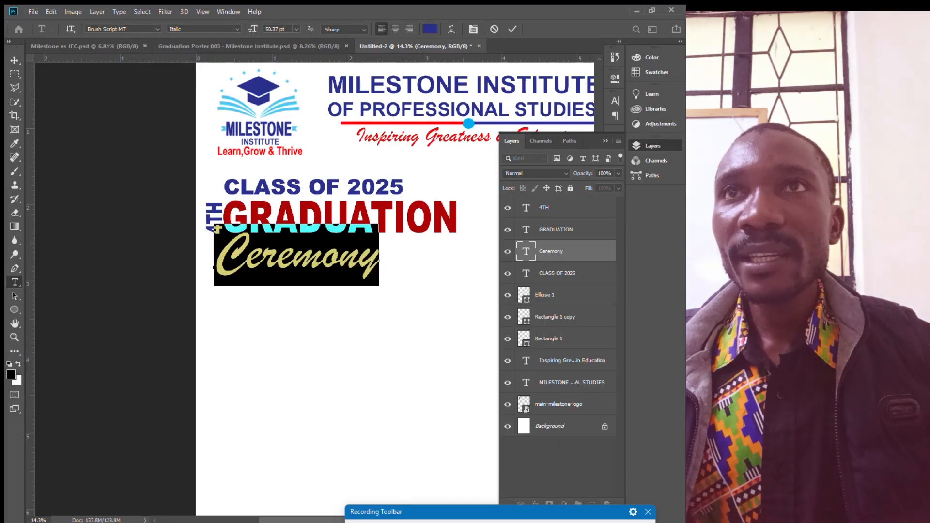
click(429, 29)
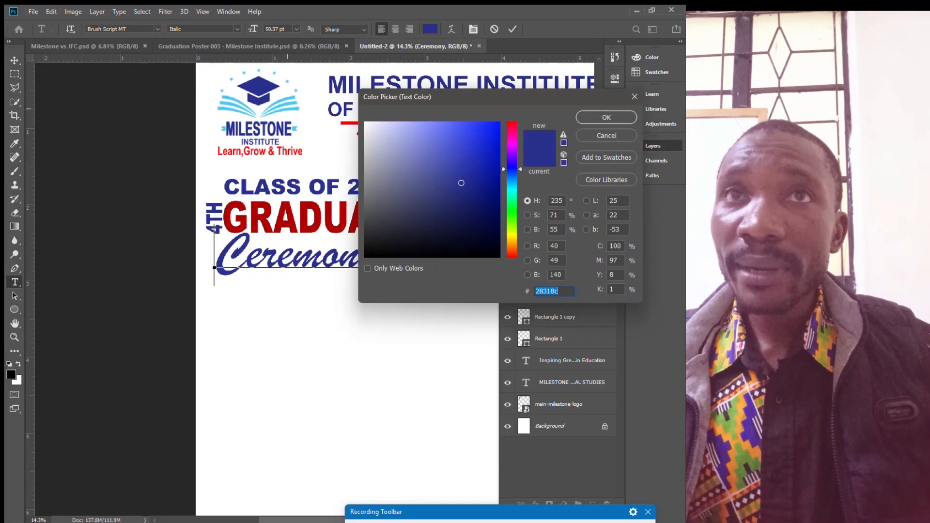
text(4ac8f1)
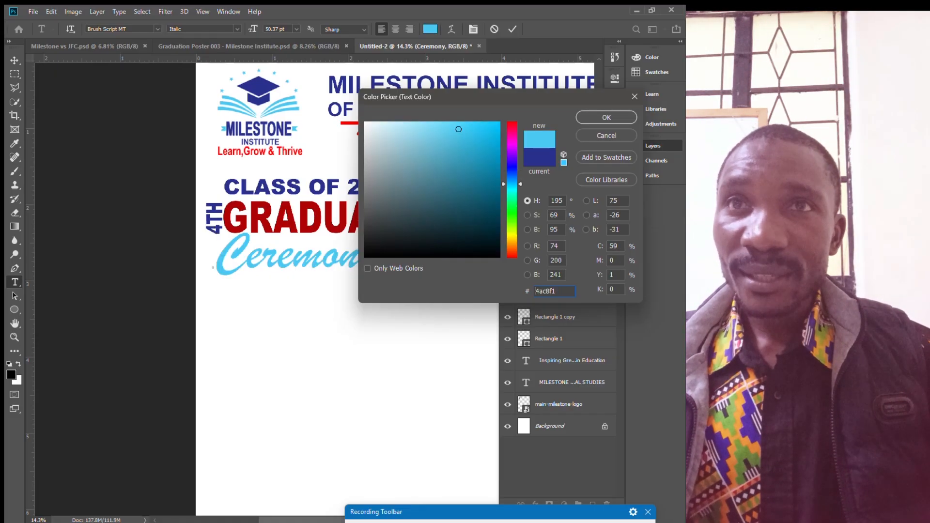
key(Return)
click(15, 60)
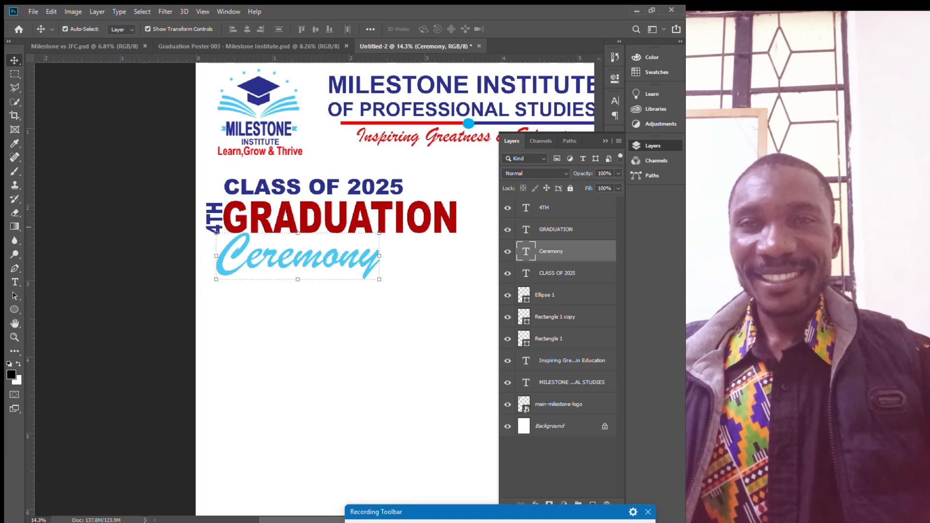
Compare the whole page with the reference poster and recolour "Ceremony" to the brighter blue #00aeef
scroll(331, 223, down, 6)
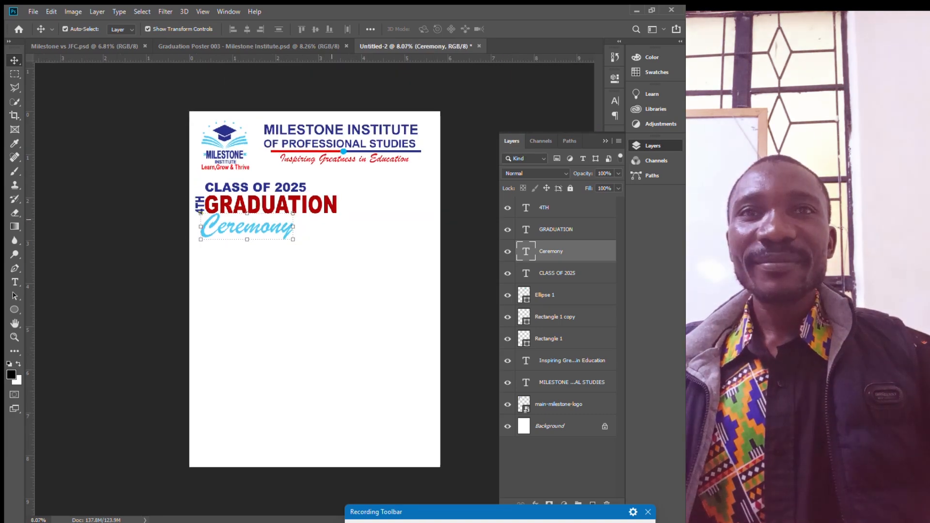
scroll(316, 289, up, 2)
key(alt+Tab)
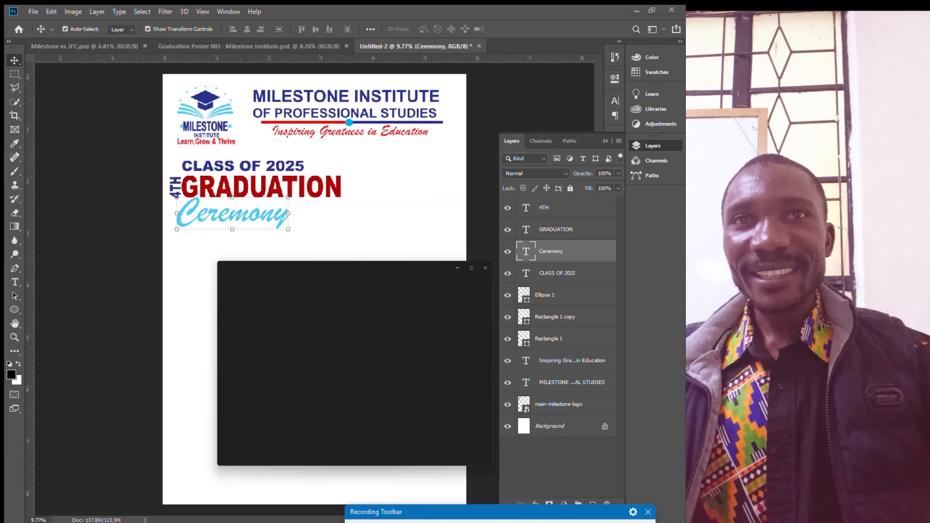
key(alt+Tab)
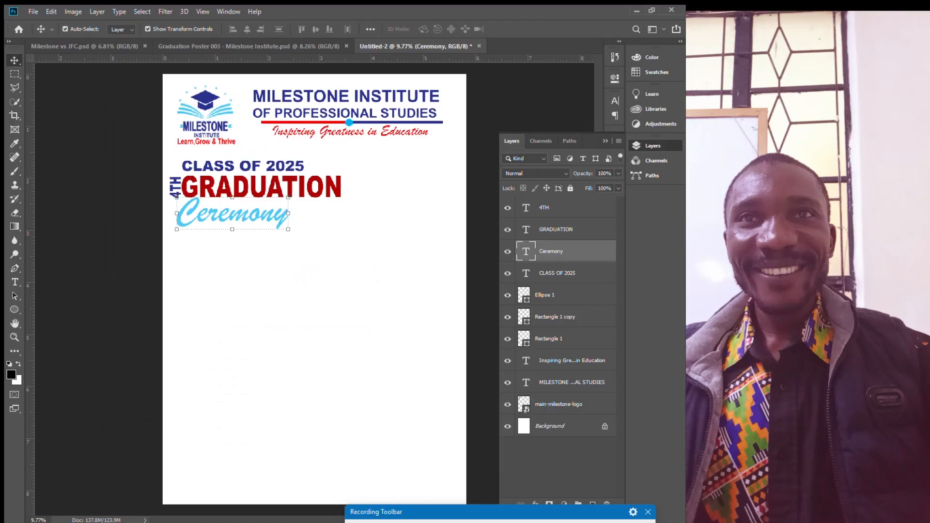
key(alt+Tab)
key(alt+Tab)
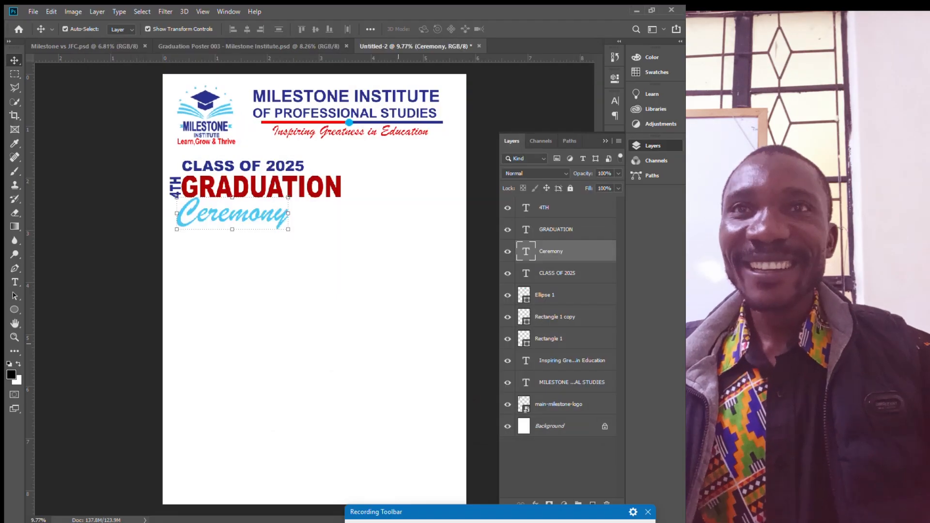
double_click(526, 251)
click(430, 29)
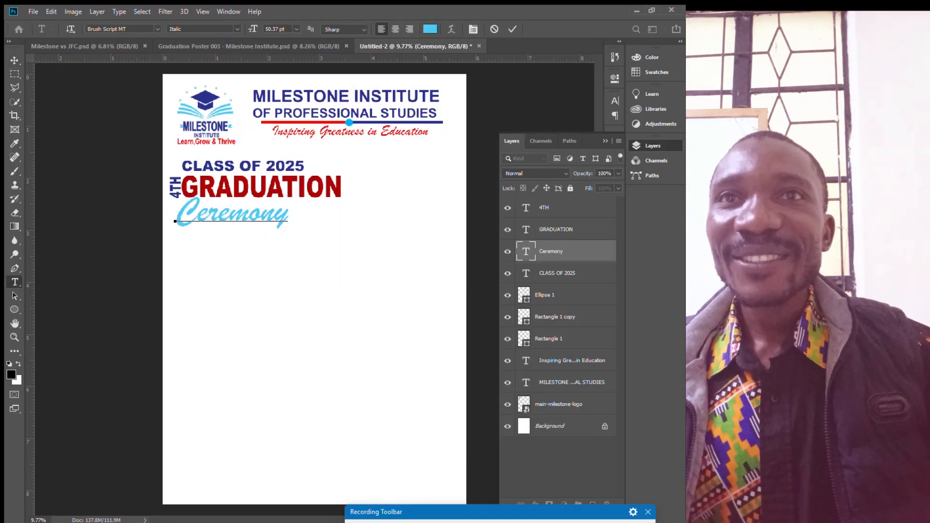
text(00aeef)
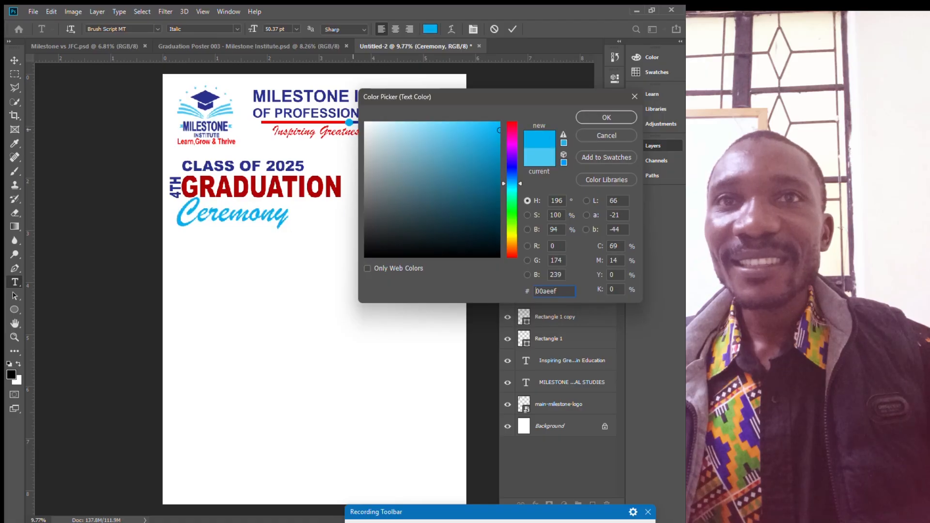
key(Return)
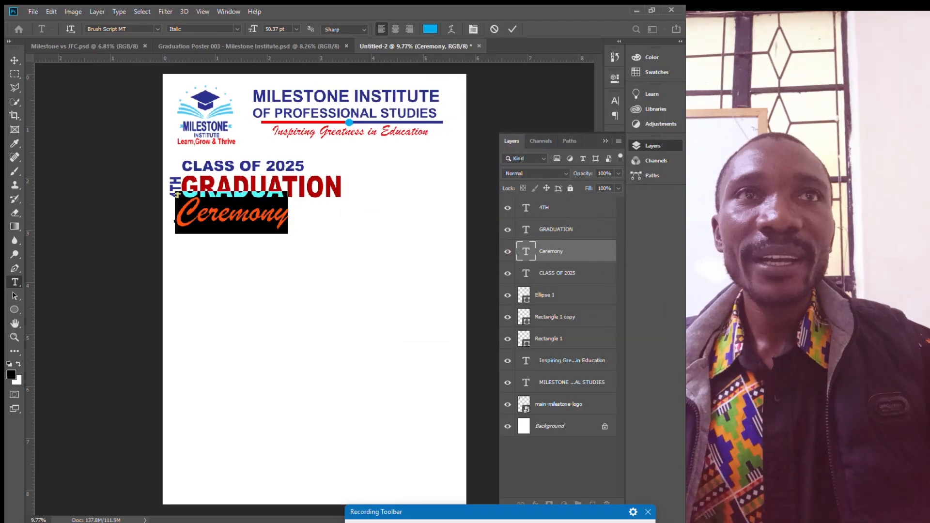
click(14, 60)
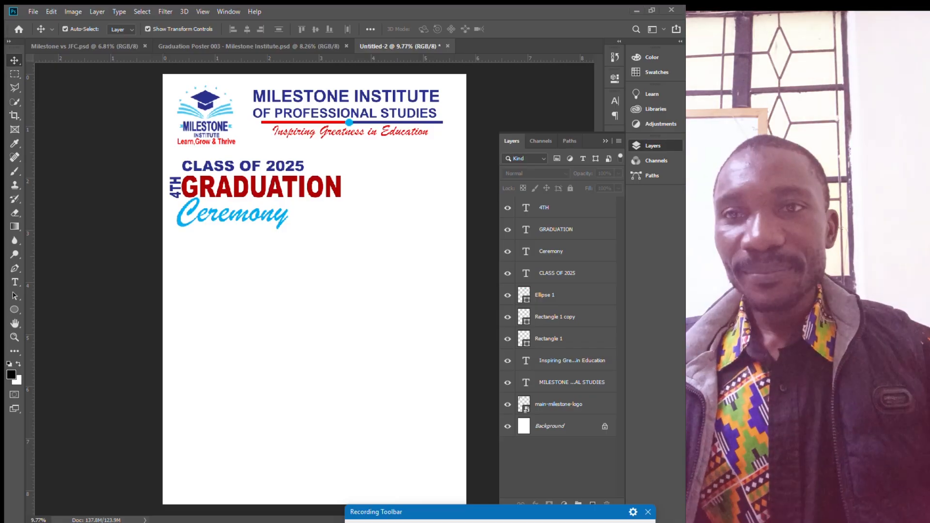
Check the reference poster, then switch to Pinterest in Chrome and search for "graduation"
key(alt+Tab)
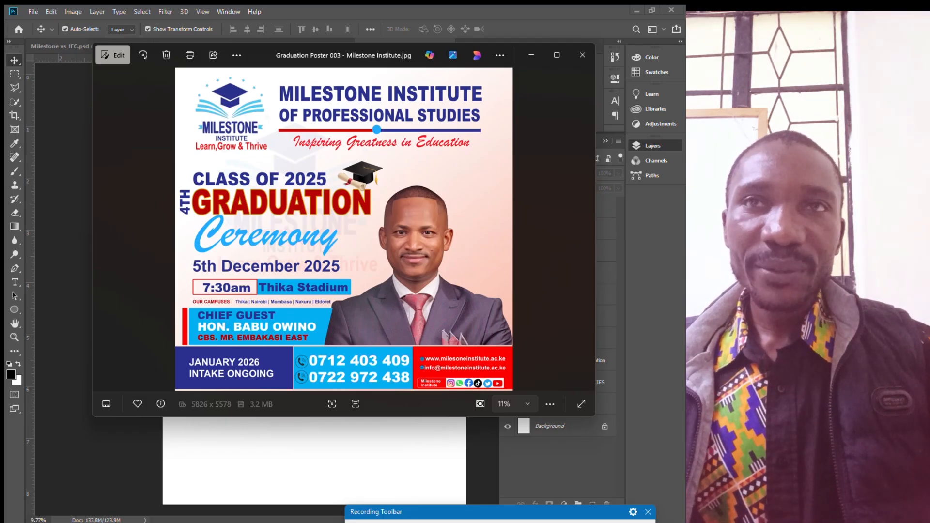
key(alt+Tab)
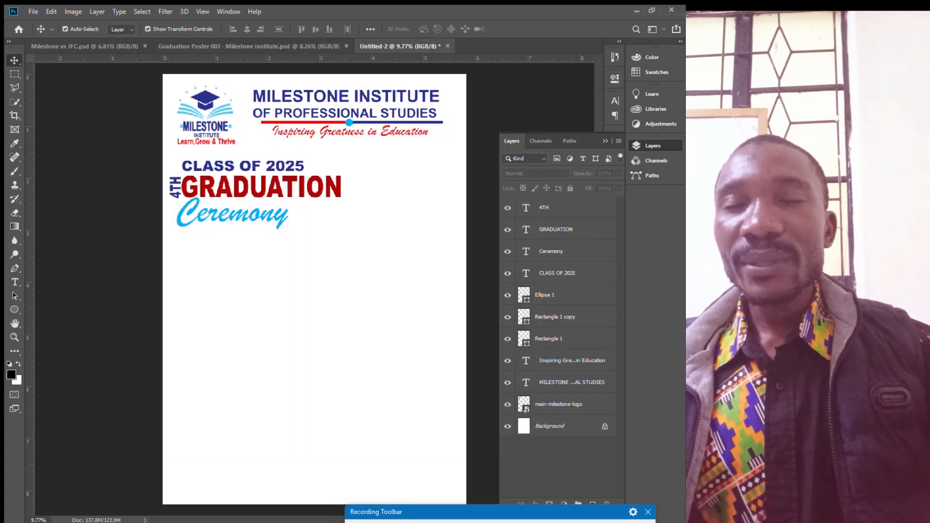
click(380, 522)
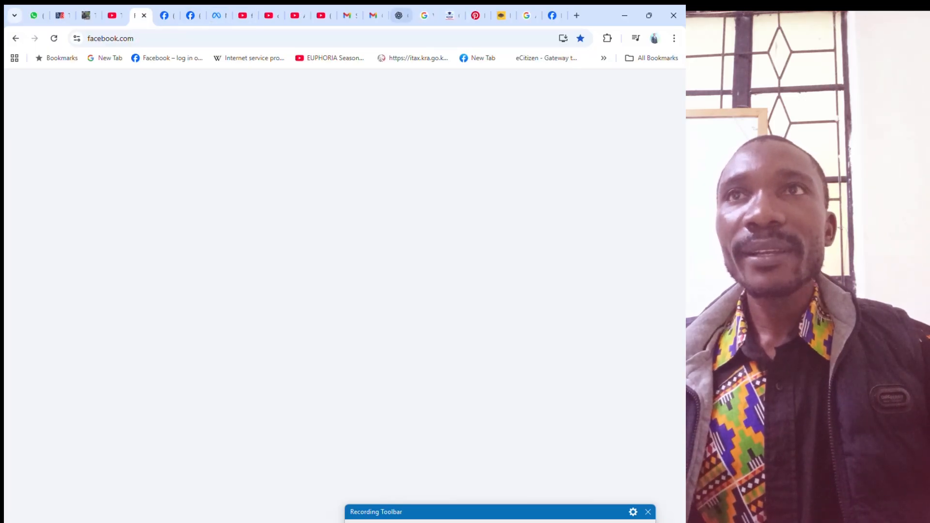
click(477, 15)
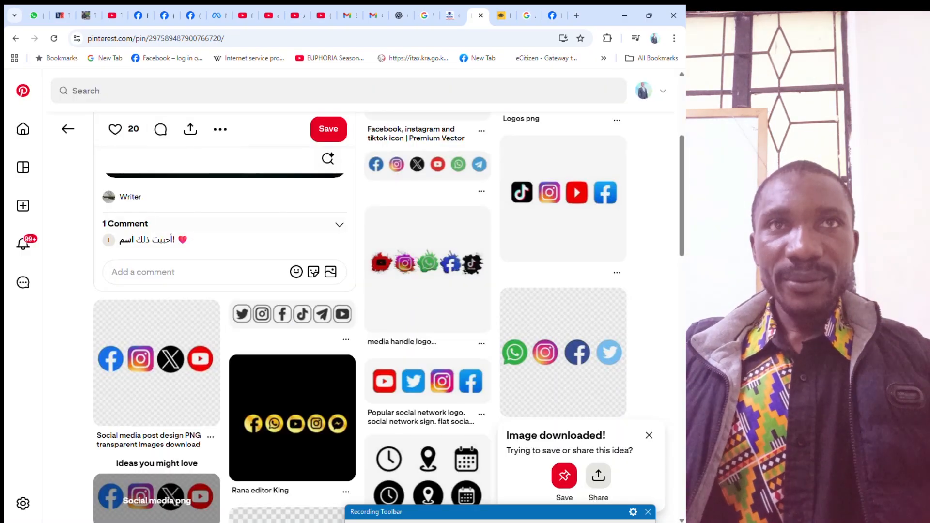
click(213, 91)
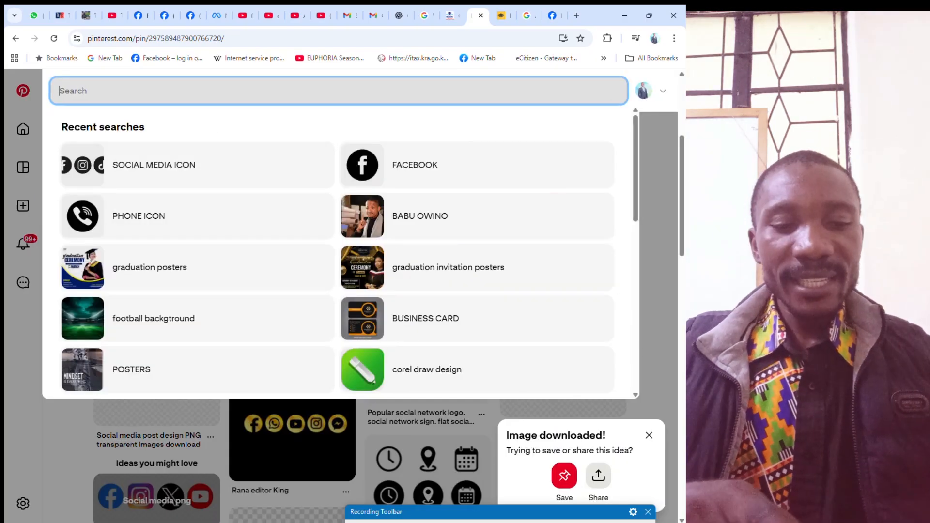
text(c)
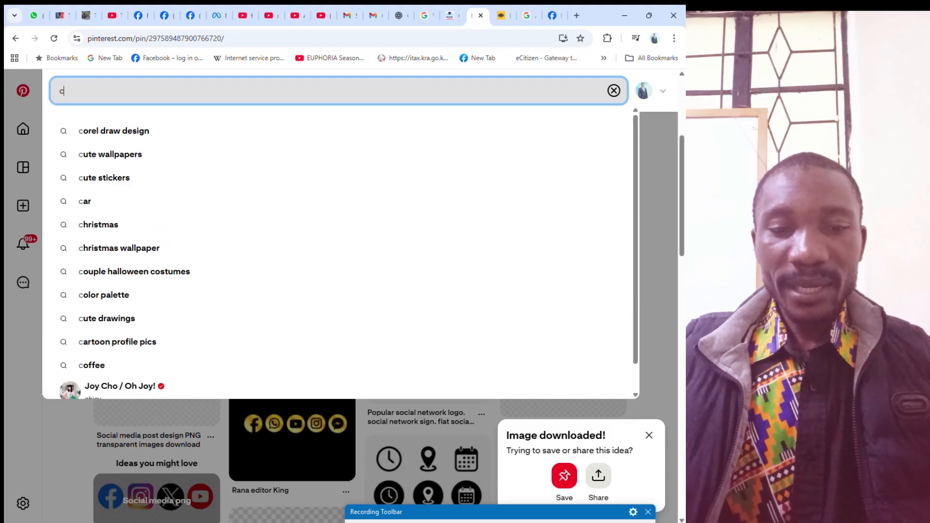
key(BackSpace)
text(gra)
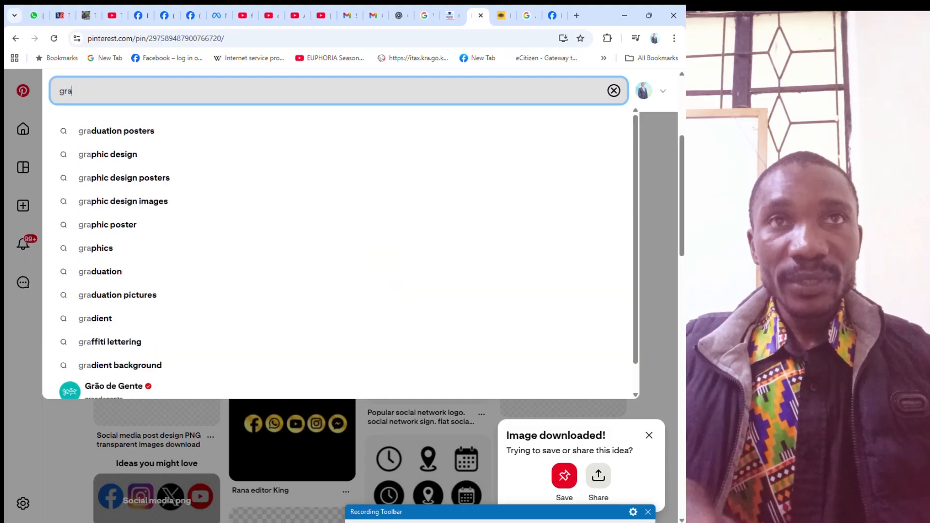
text(duation)
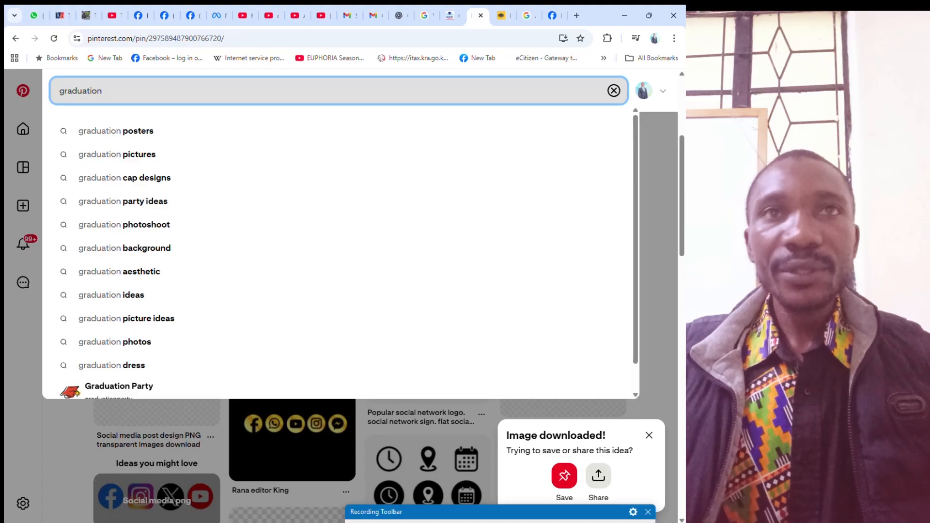
key(Return)
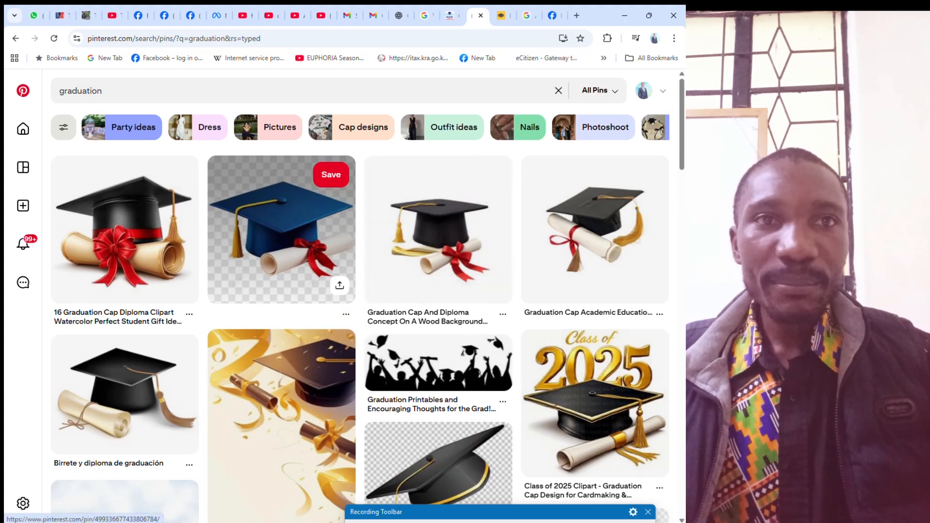
Browse the graduation results and download the image of the blue graduation cap with a red-ribboned diploma
scroll(438, 251, down, 2)
scroll(438, 252, down, 1)
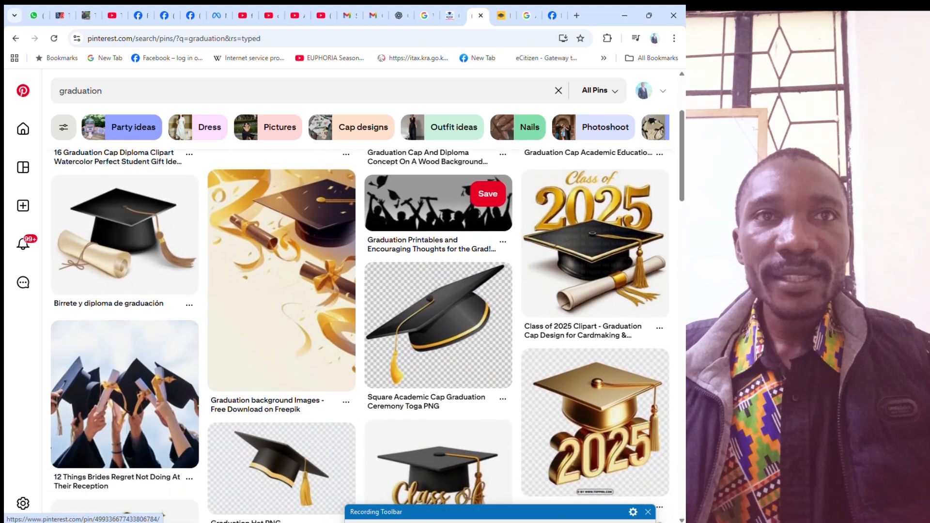
scroll(438, 252, up, 3)
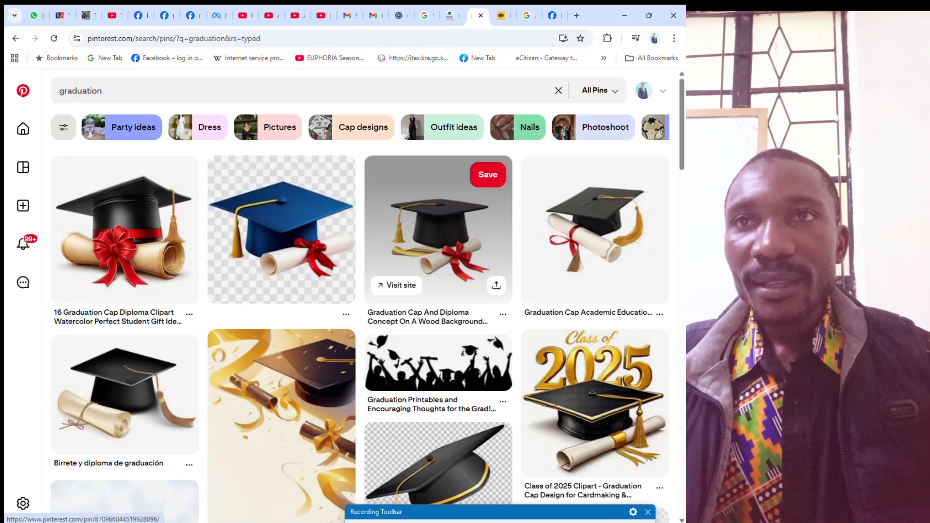
click(281, 228)
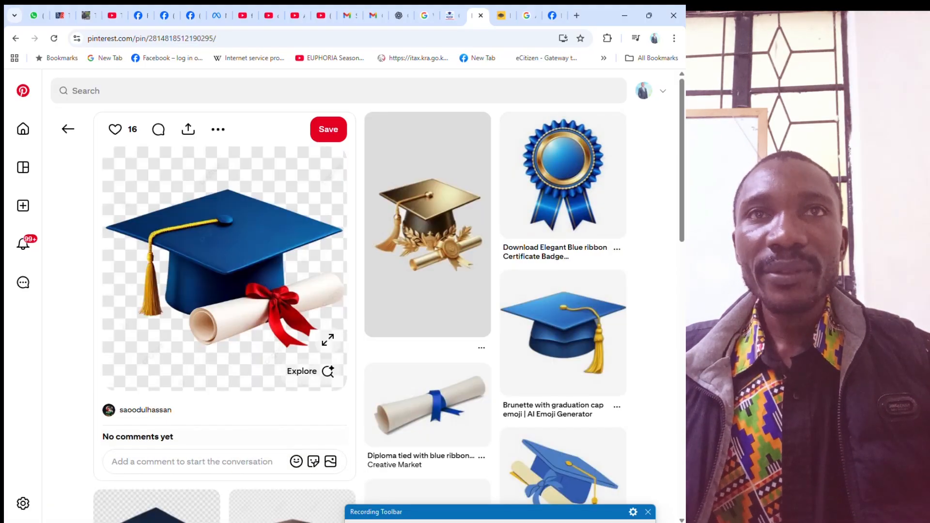
click(218, 128)
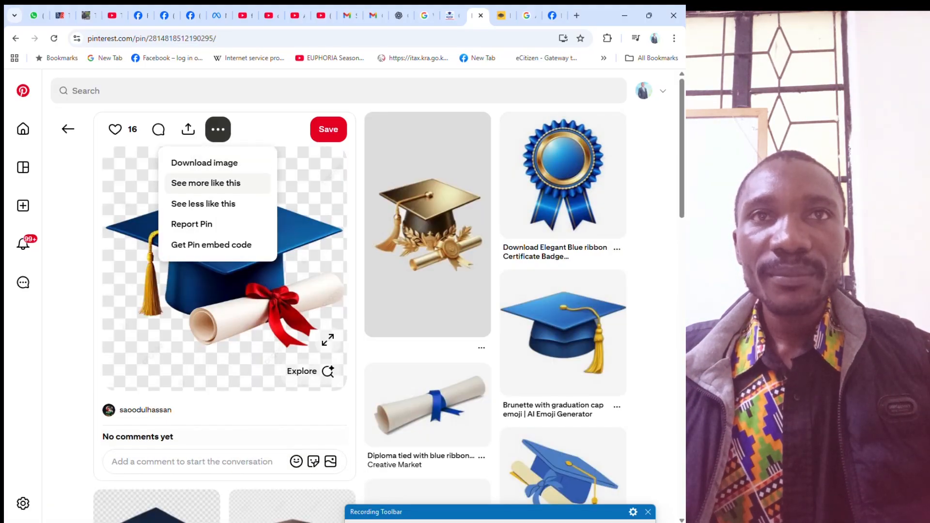
click(204, 163)
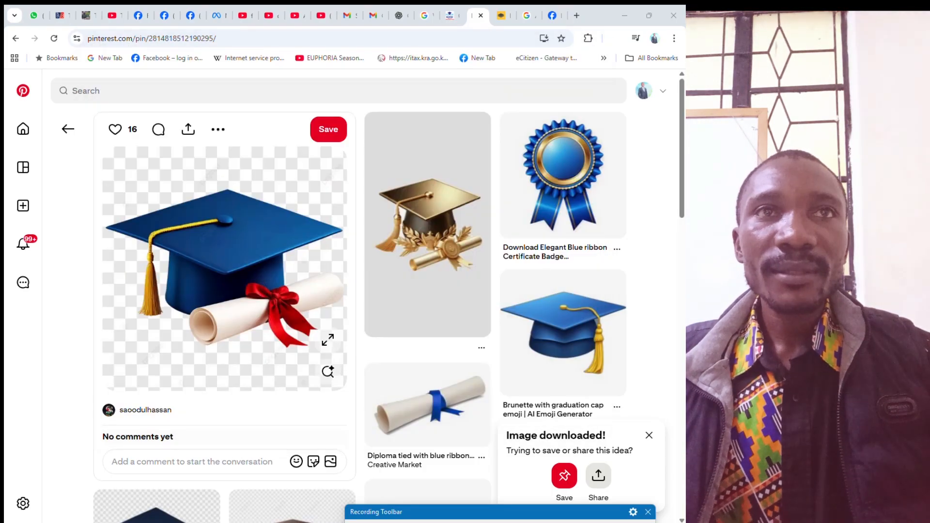
Return to the graduation results, view the black "Graduation Cap And Diploma" pin and go back to the results
click(68, 129)
click(67, 128)
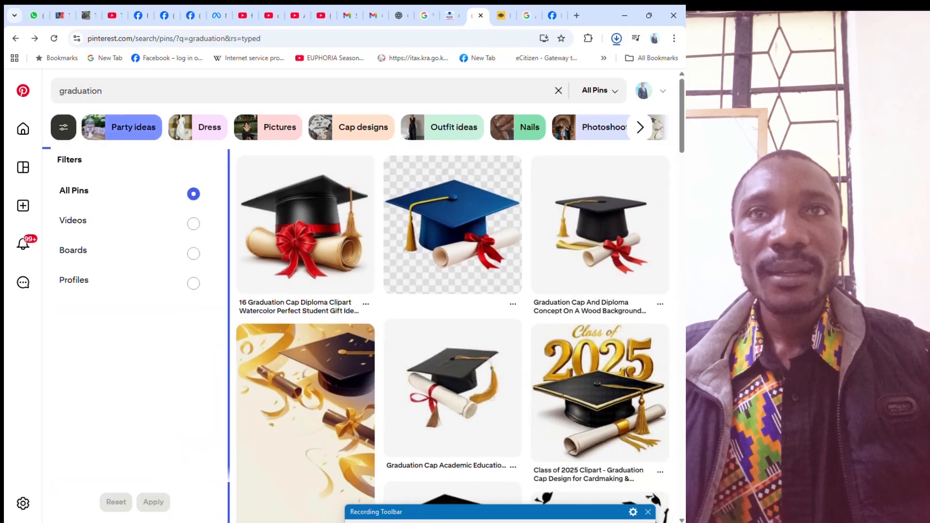
click(601, 227)
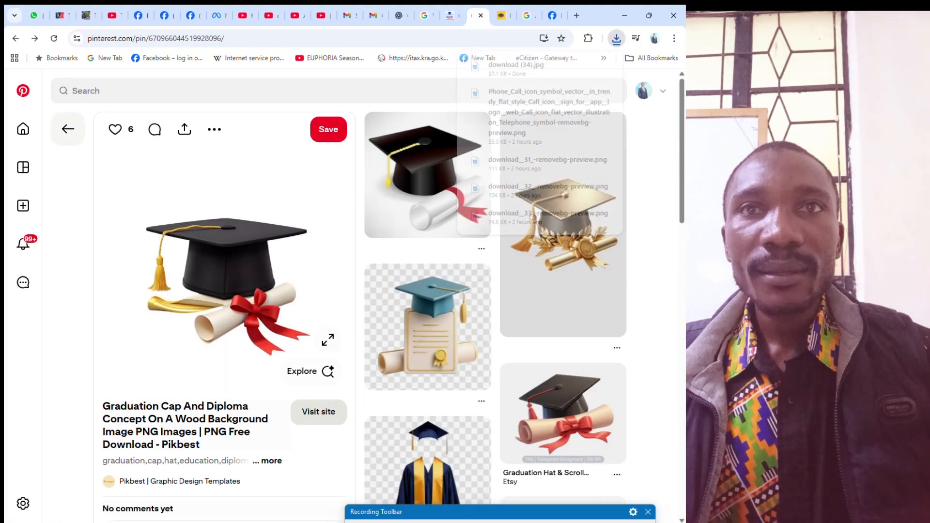
click(68, 129)
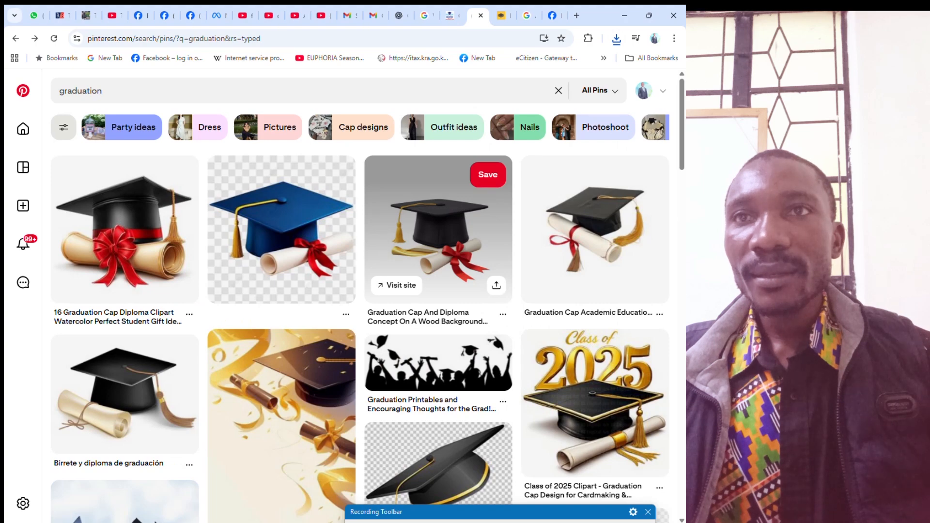
Browse the related graduation pins and download the "GRADUACION" image of a dark cap with a red-ribboned diploma
click(438, 228)
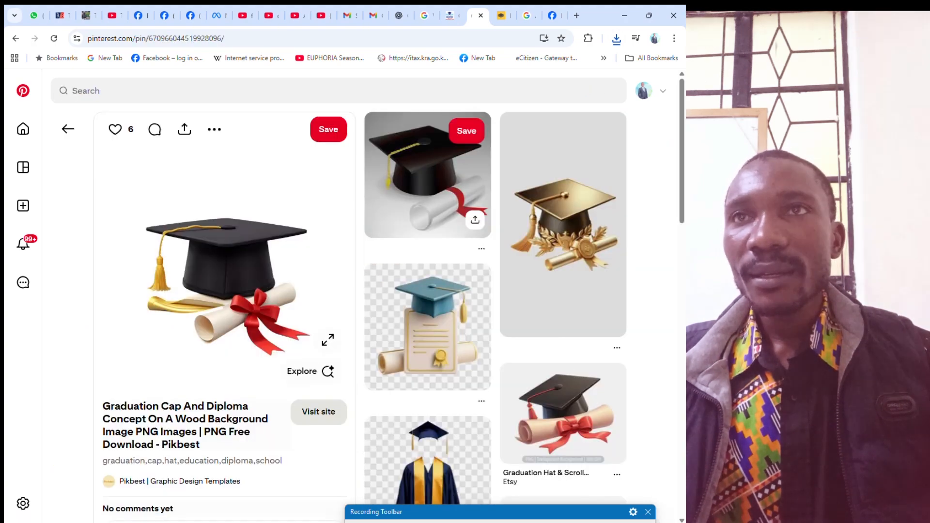
click(439, 228)
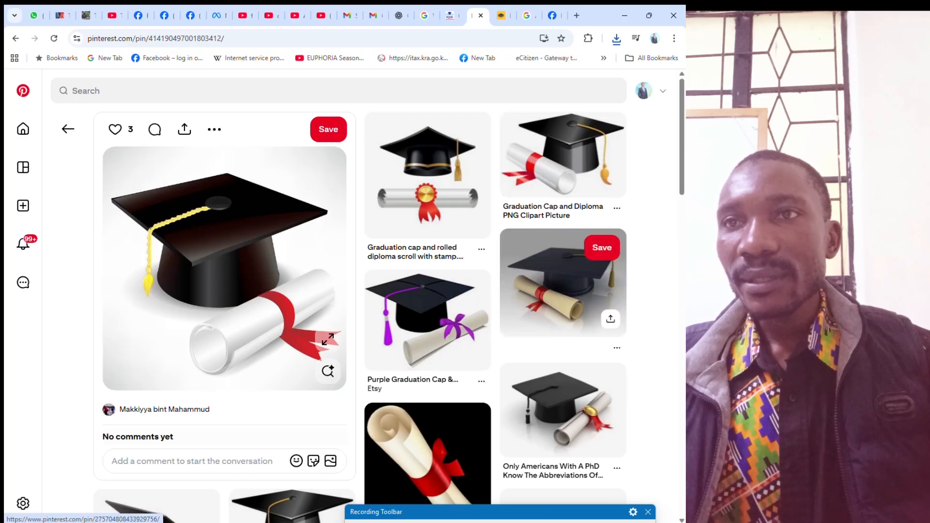
click(557, 286)
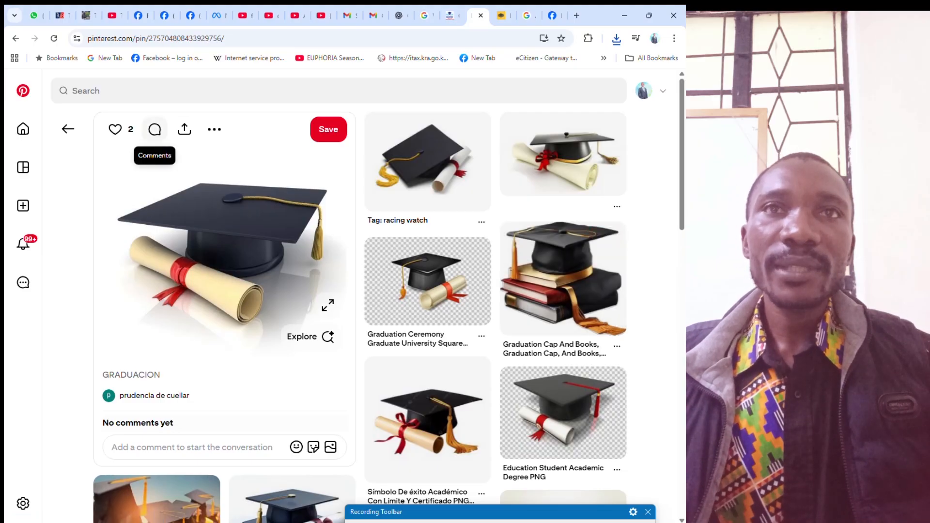
click(214, 129)
click(203, 160)
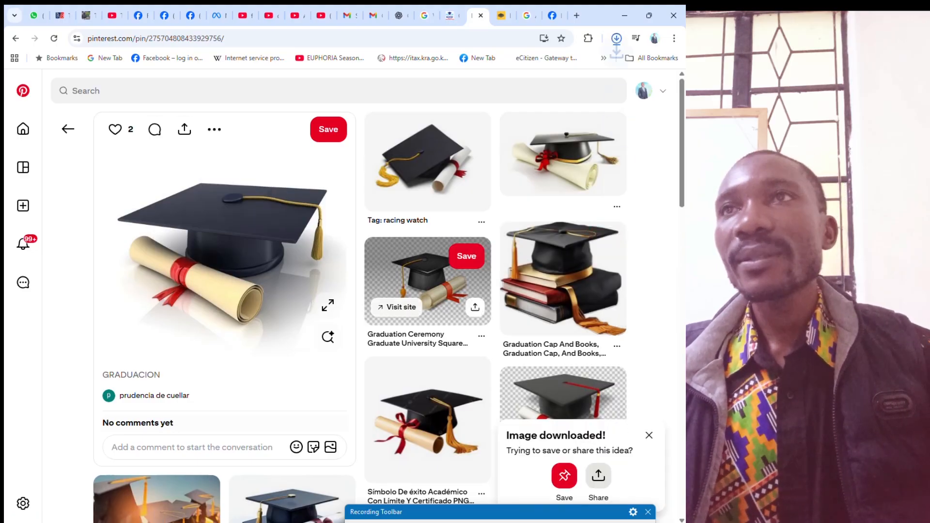
Upload the downloaded GRADUACION.jpg to remove.bg in another browser tab and download the free 539 x 463 background-free preview
click(616, 38)
click(588, 63)
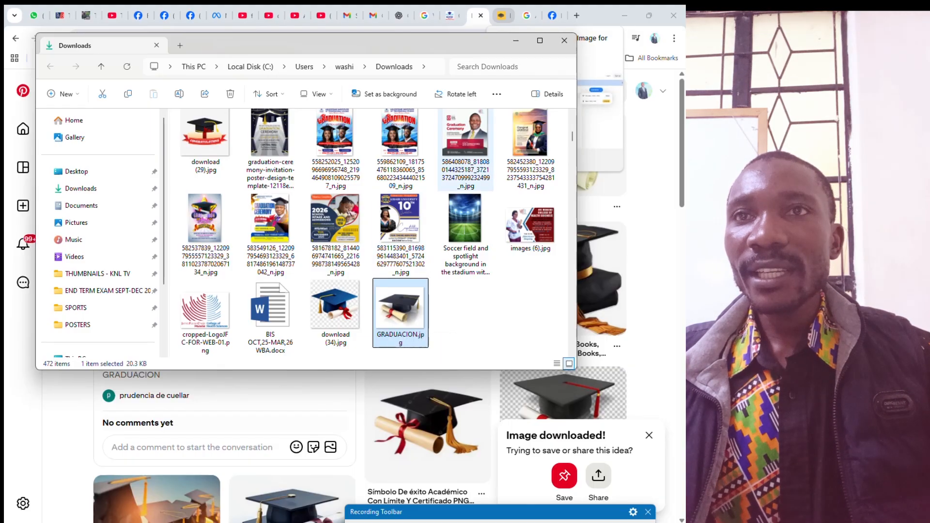
click(502, 15)
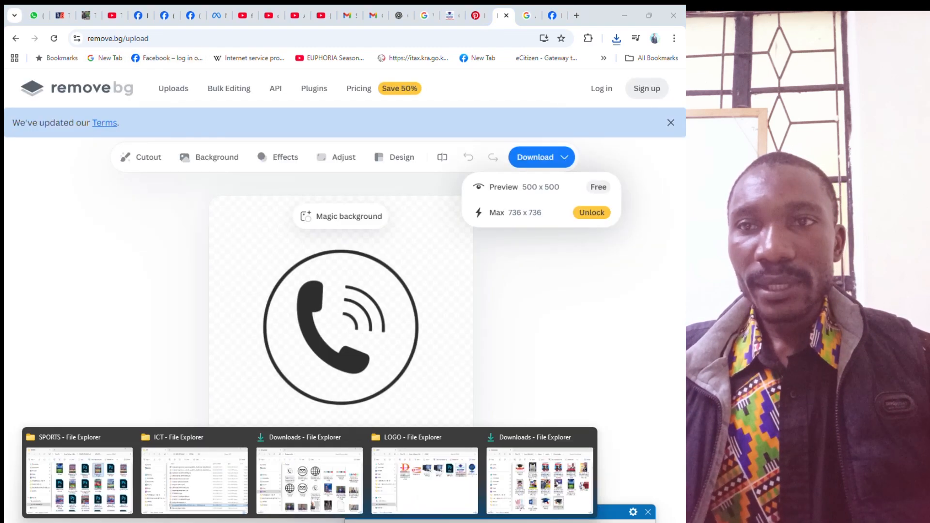
click(538, 469)
drag(400, 313, 381, 422)
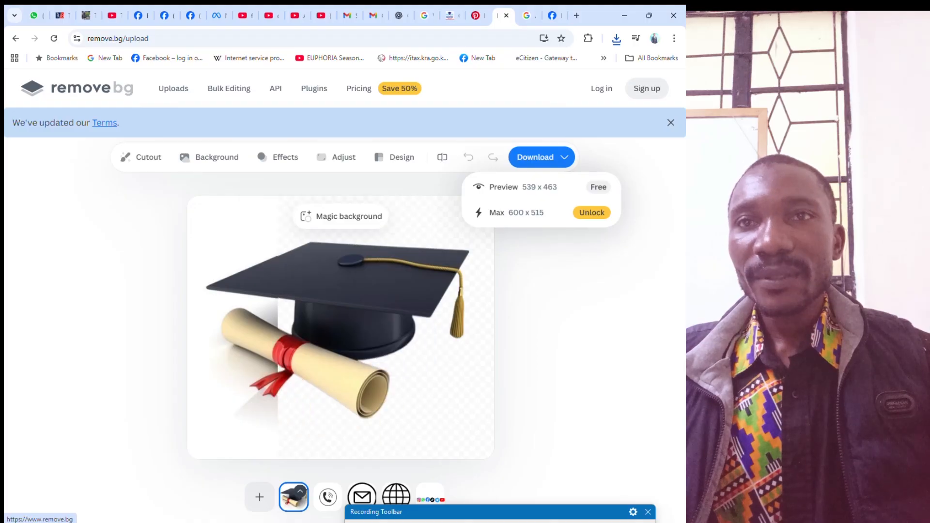
click(541, 187)
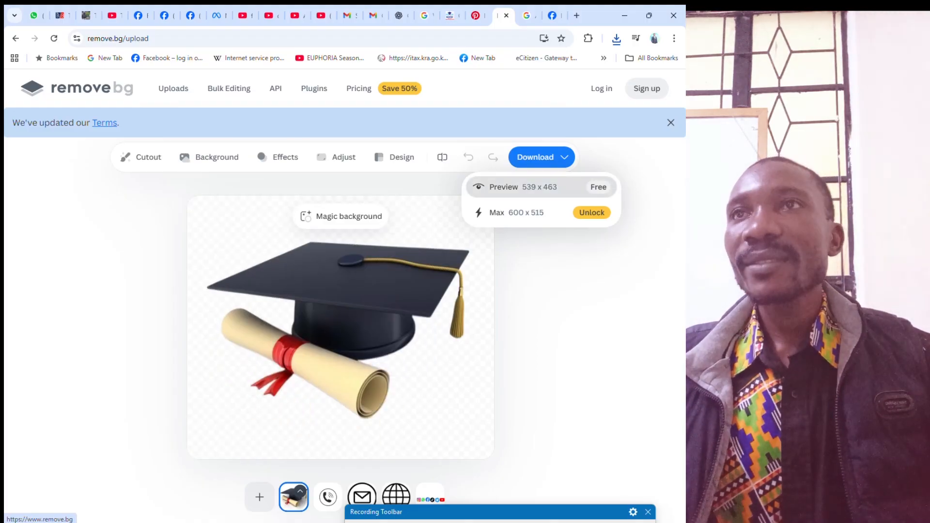
Place GRADUACION-removebg-preview.png from the browser downloads into the Photoshop poster, scaled down to about 21.8%
click(616, 38)
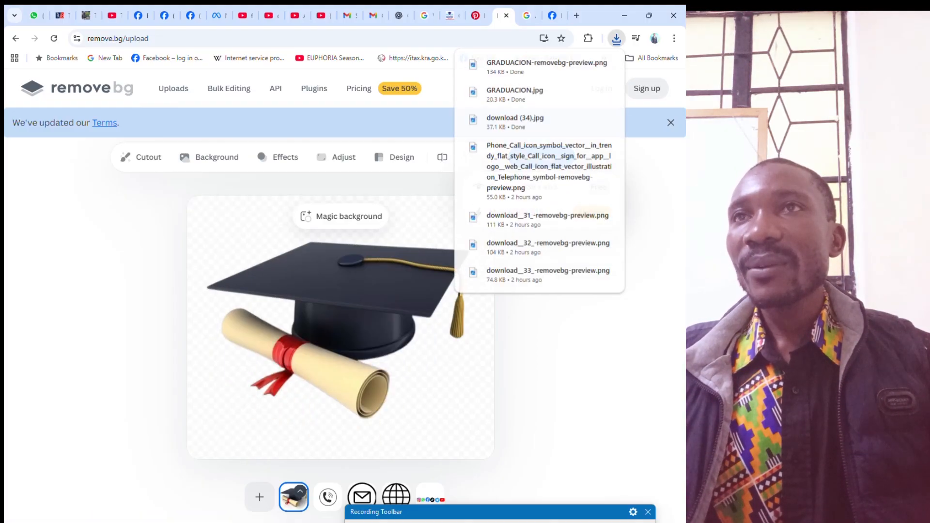
click(588, 63)
drag(466, 339, 352, 504)
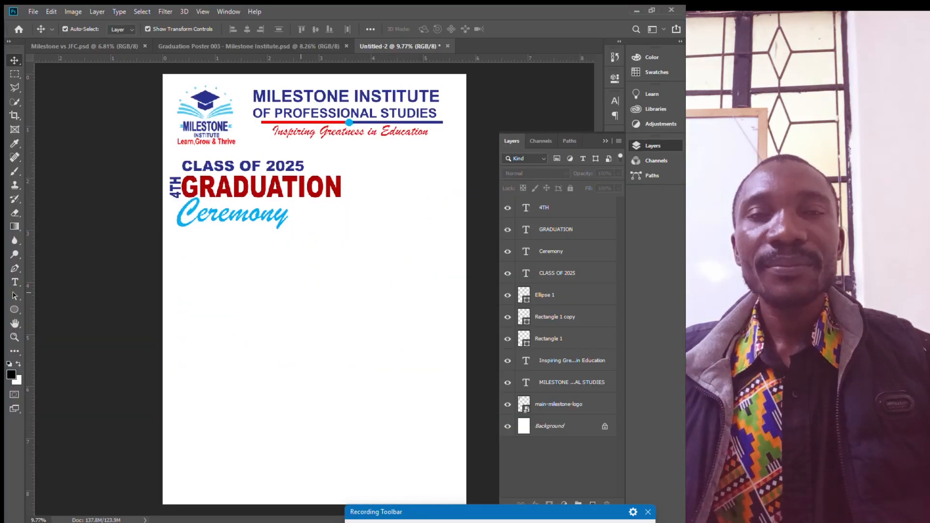
drag(466, 419, 248, 232)
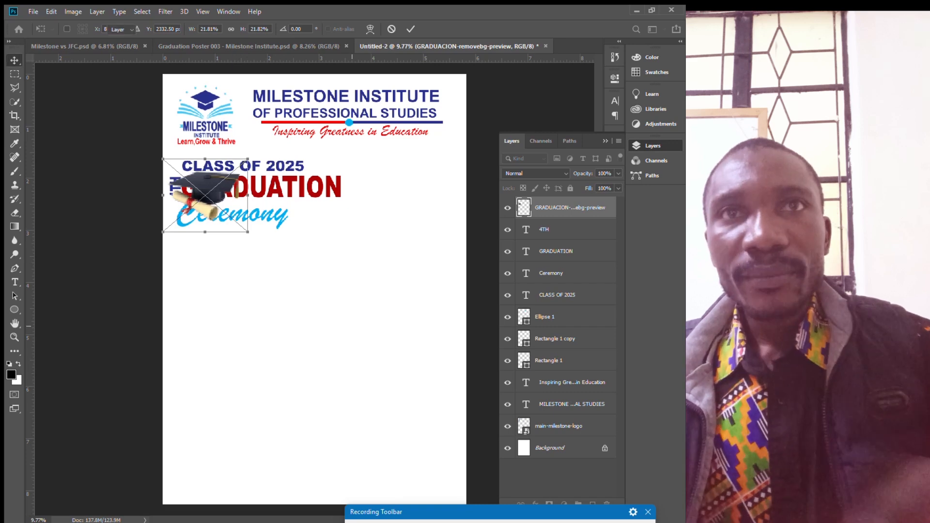
key(Return)
Shrink the graduation cap to about 11.8% and position it beside "CLASS OF 2025", above the end of "GRADUATION"
drag(204, 196, 378, 162)
click(496, 522)
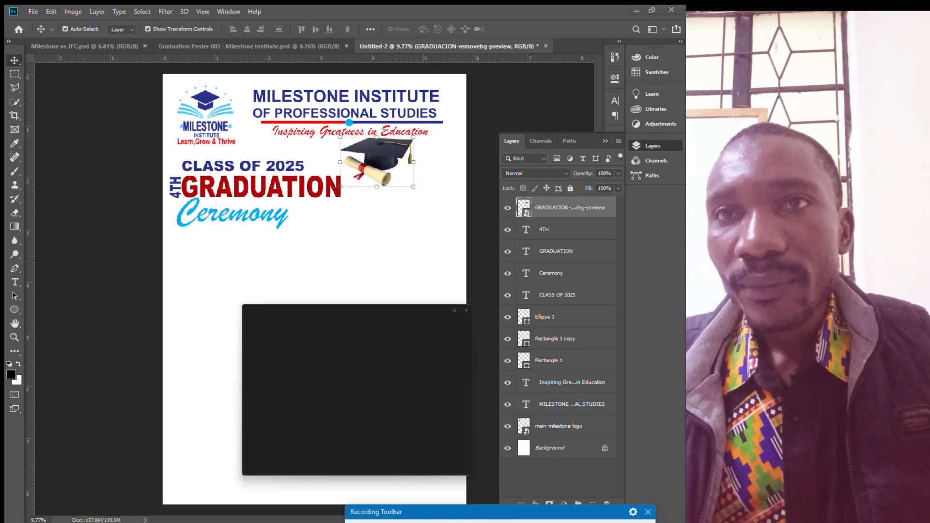
key(alt+Tab)
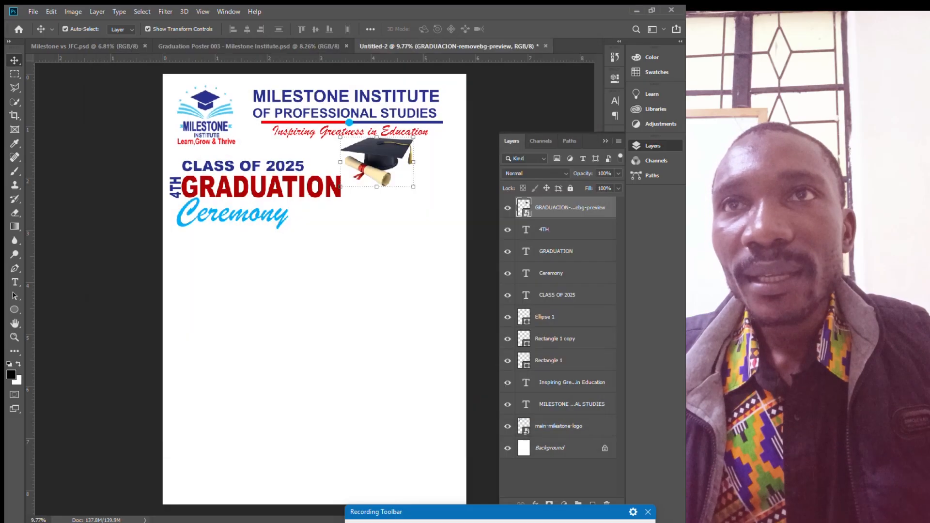
drag(413, 187, 365, 180)
drag(288, 117, 314, 140)
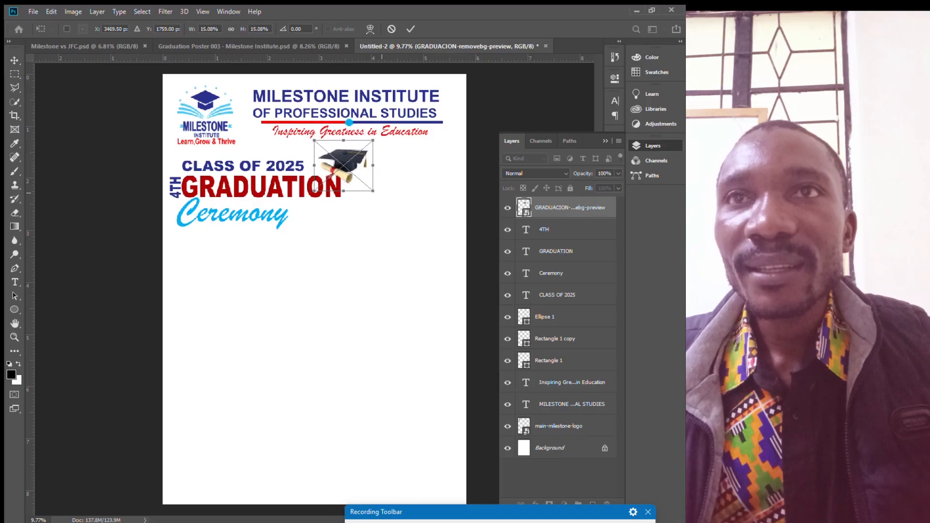
drag(374, 190, 337, 161)
drag(337, 161, 337, 160)
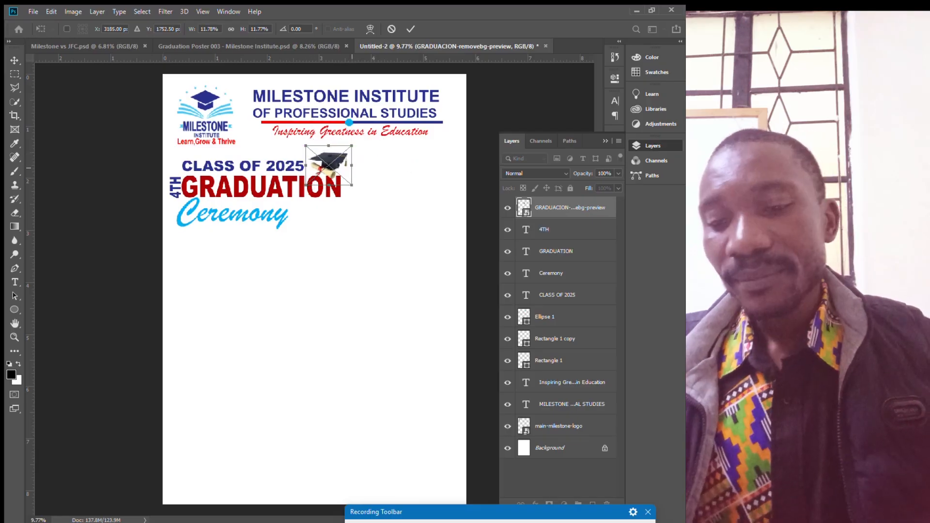
key(Return)
click(345, 257)
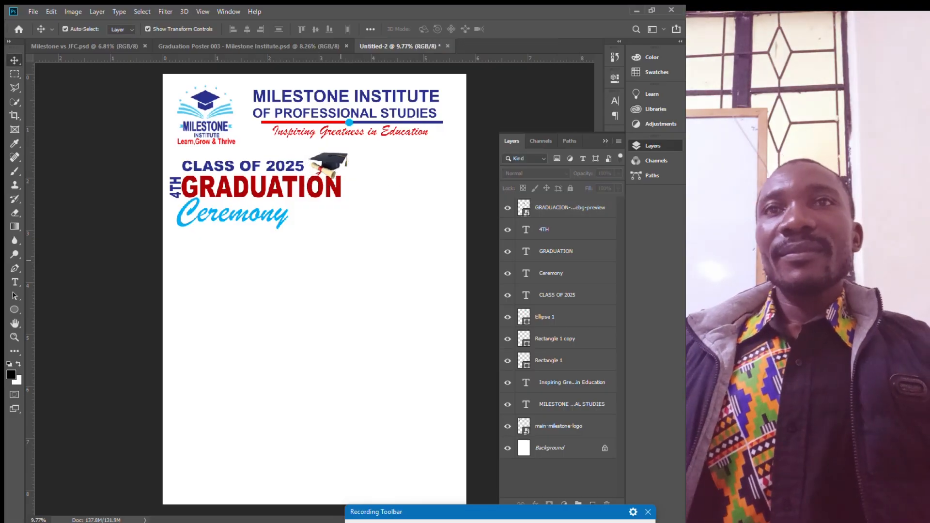
Check the heading area against the reference poster and duplicate the "CLASS OF 2025" text below "Ceremony"
scroll(342, 260, up, 4)
scroll(342, 261, up, 1)
scroll(342, 260, down, 4)
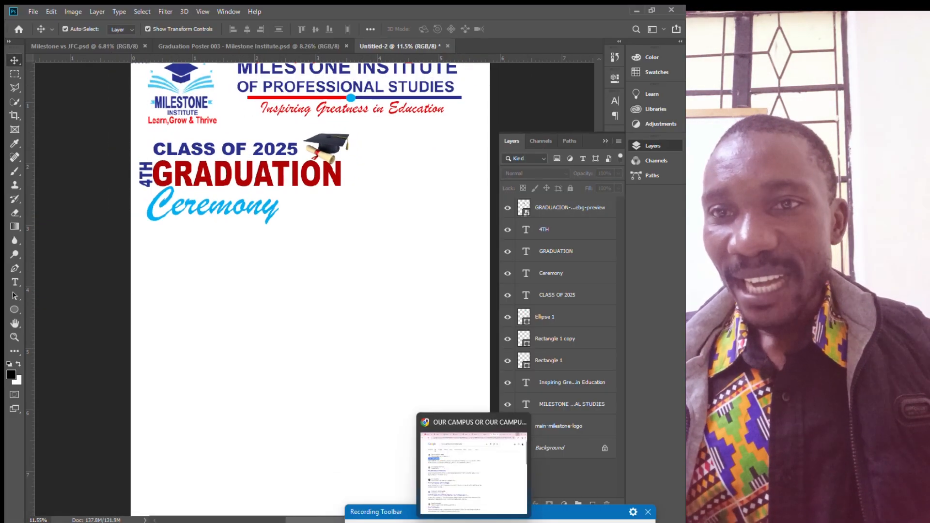
mouse_move(403, 522)
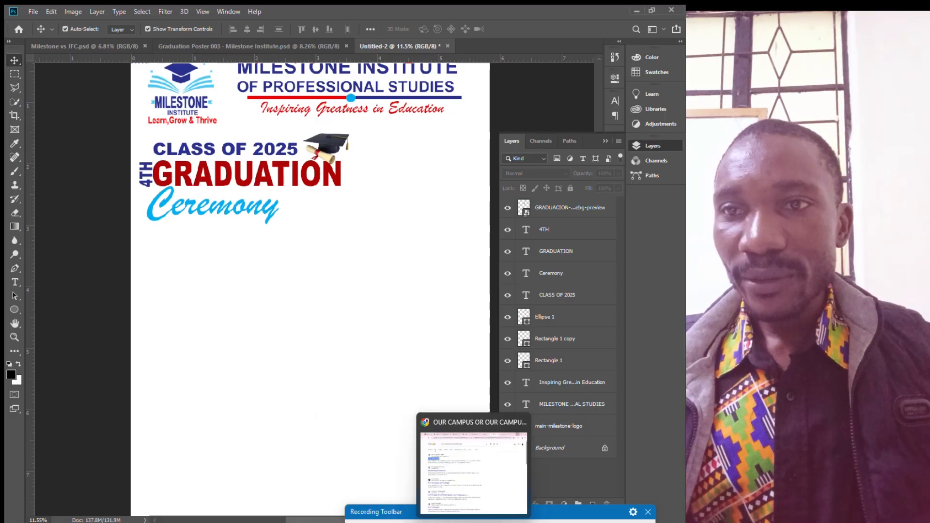
click(455, 522)
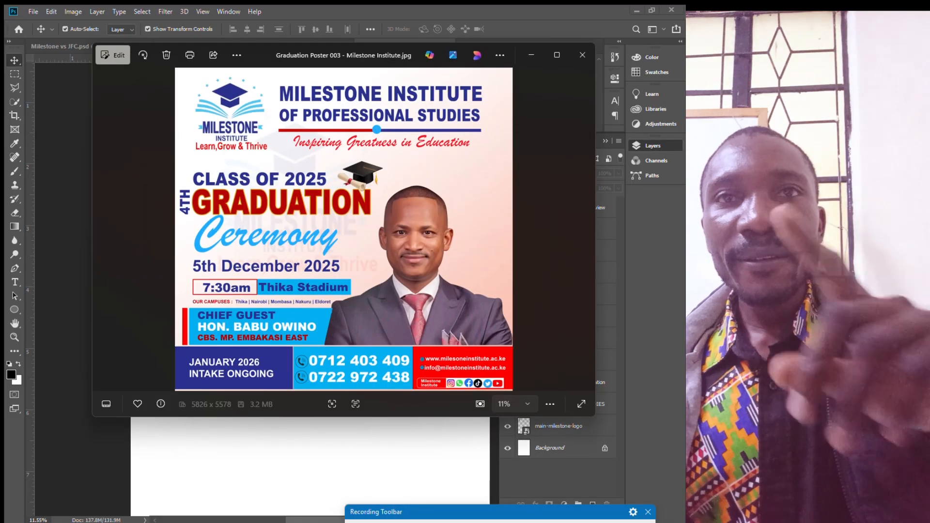
click(455, 522)
drag(205, 149, 200, 240)
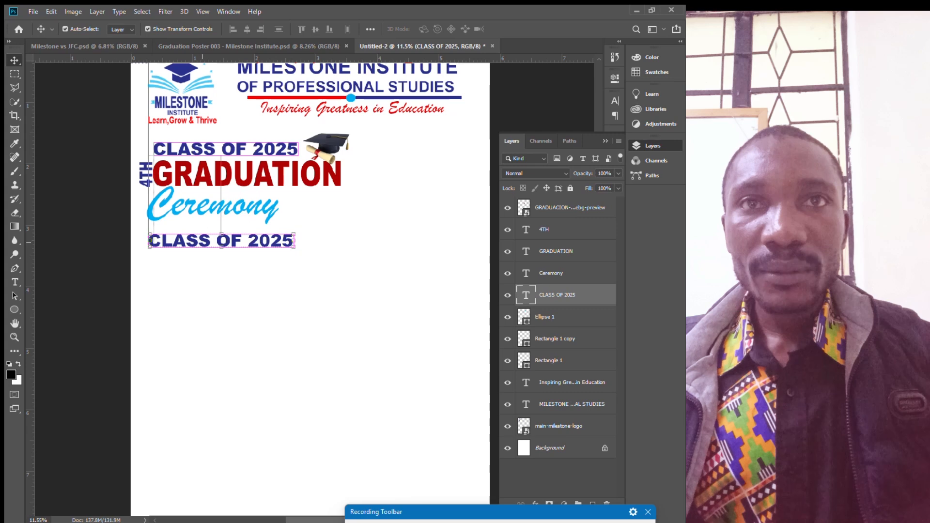
Replace the text of the duplicated line below "Ceremony" with "5th December 2025"
double_click(200, 240)
text(5th dece)
key(BackSpace)
key(BackSpace)
key(BackSpace)
key(BackSpace)
key(BackSpace)
key(BackSpace)
key(BackSpace)
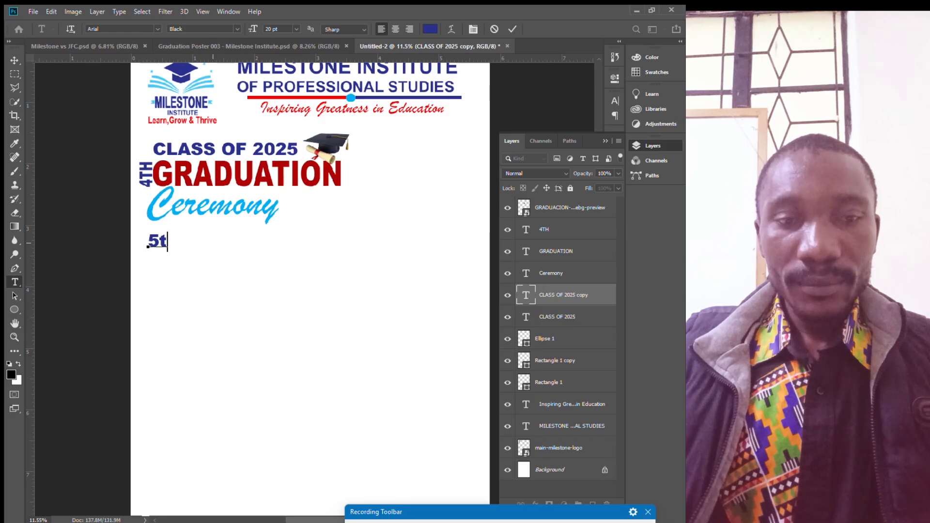
text(r)
key(BackSpace)
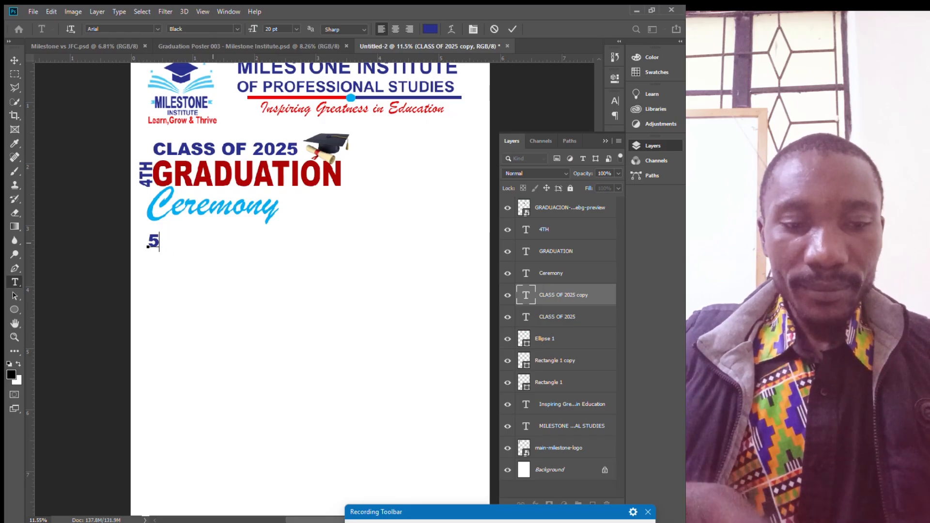
text(th Decemb)
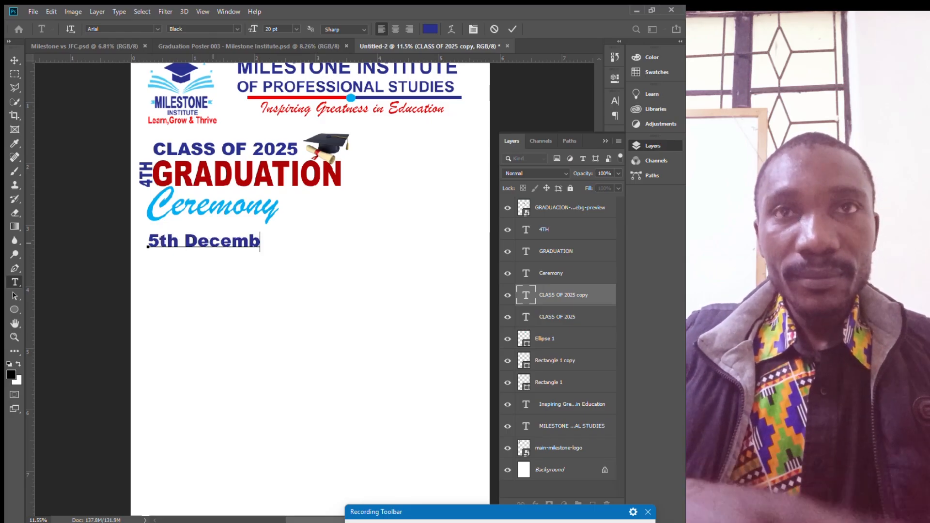
text(er 2025)
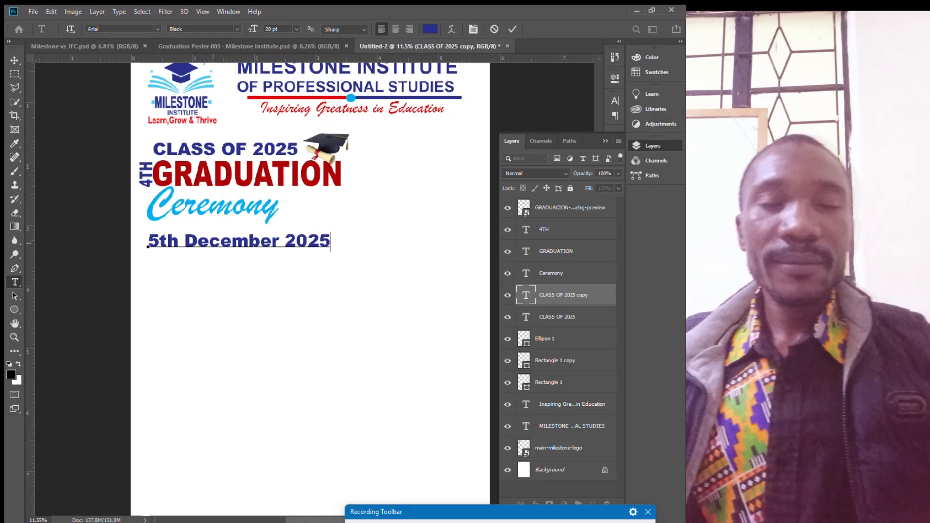
key(ctrl)
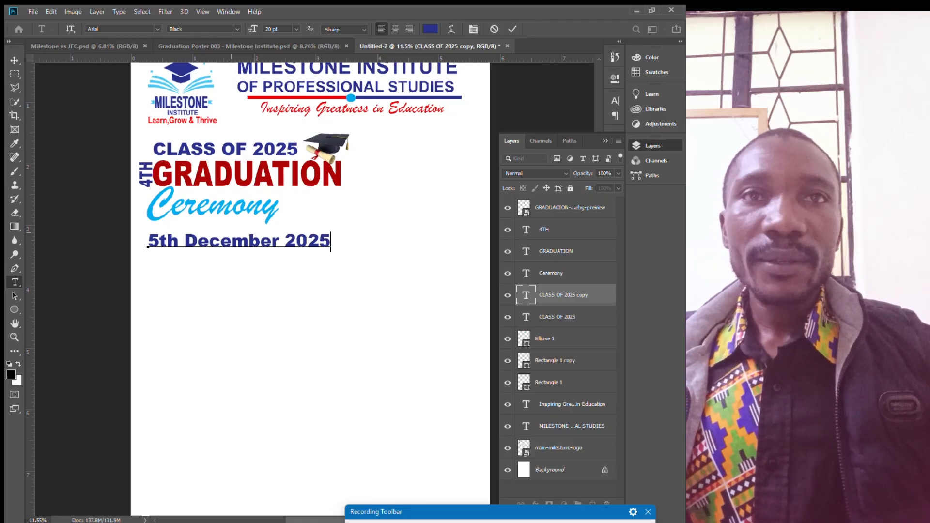
Check the reference poster, then duplicate the date line directly beneath itself and change the copy's text to "7:30am"
click(496, 522)
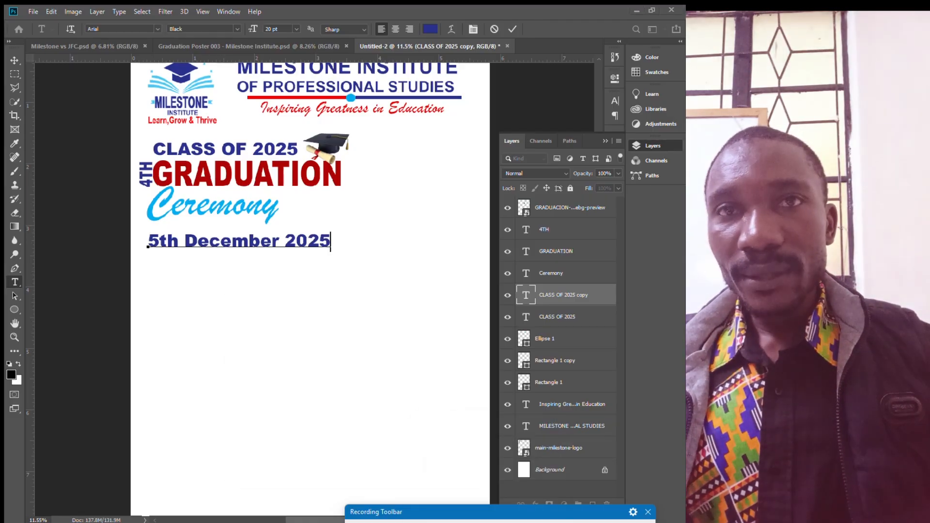
click(496, 521)
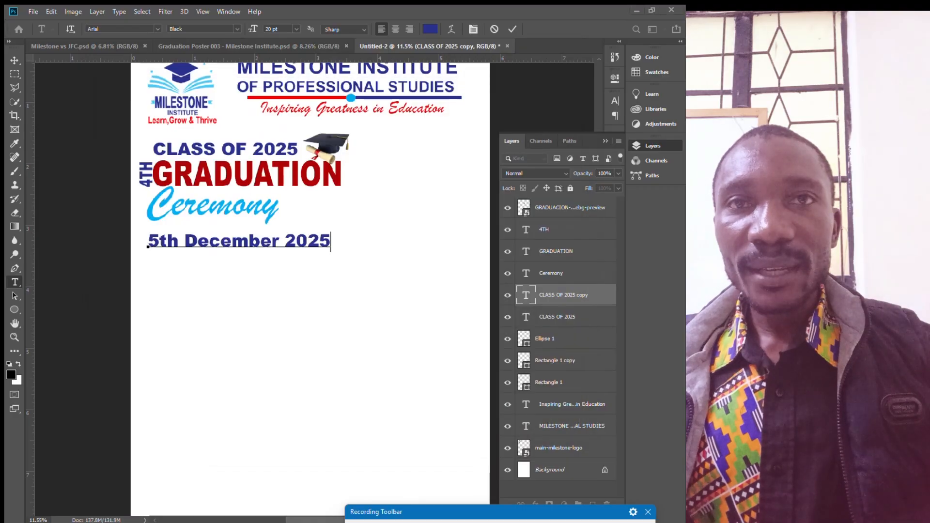
click(496, 522)
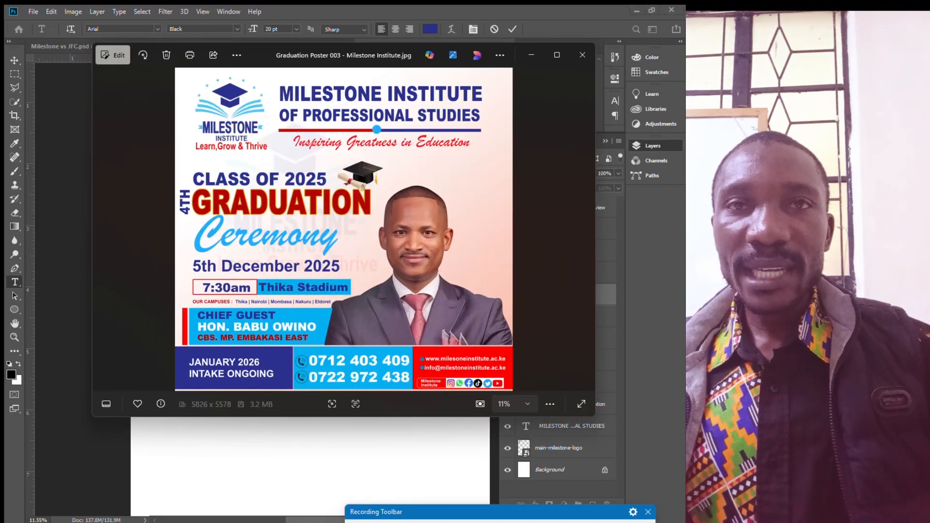
click(496, 522)
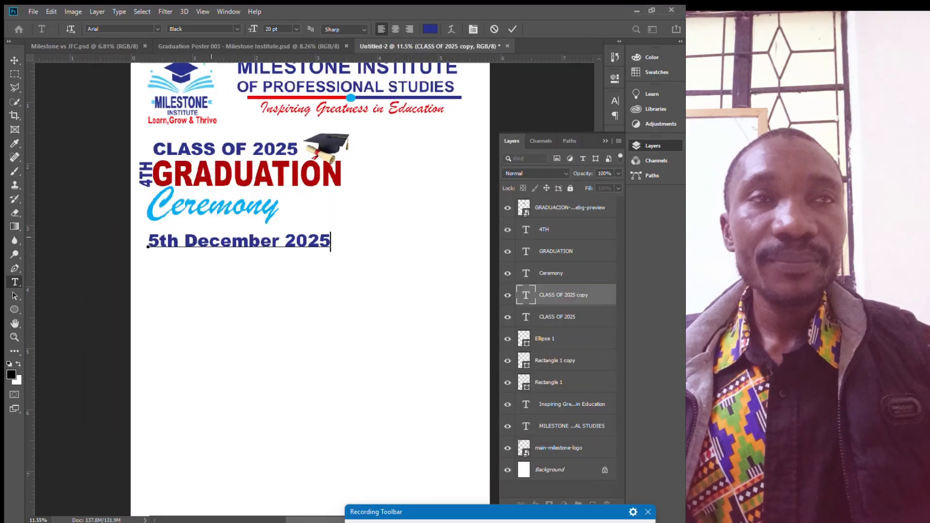
click(15, 60)
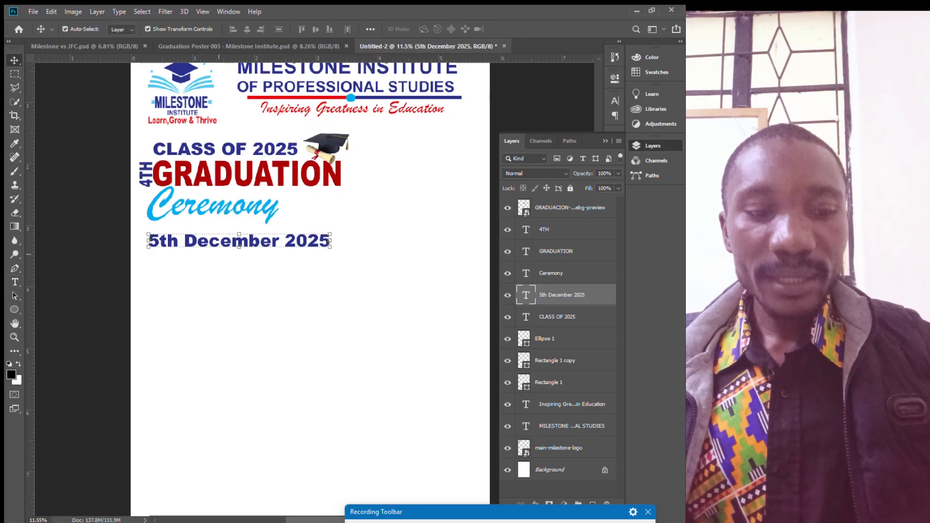
drag(239, 241, 239, 251)
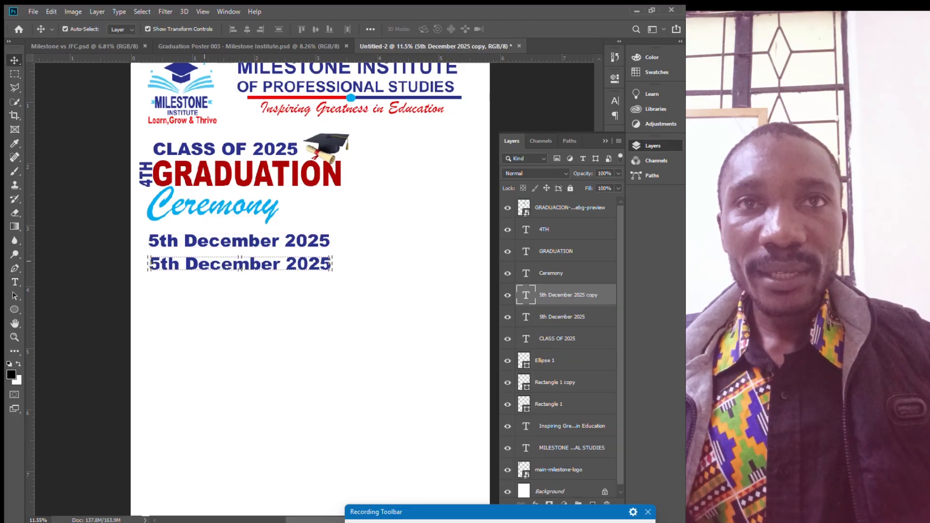
double_click(240, 263)
text(7:30am)
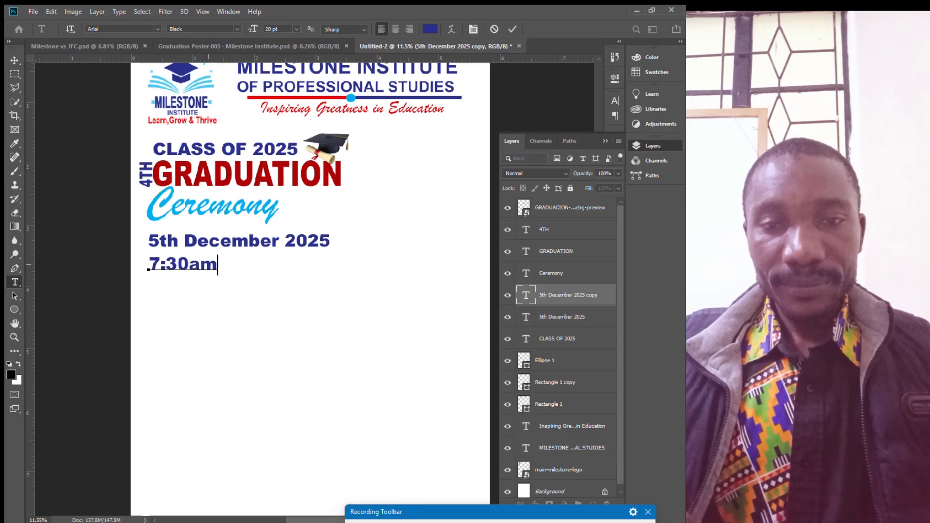
click(14, 60)
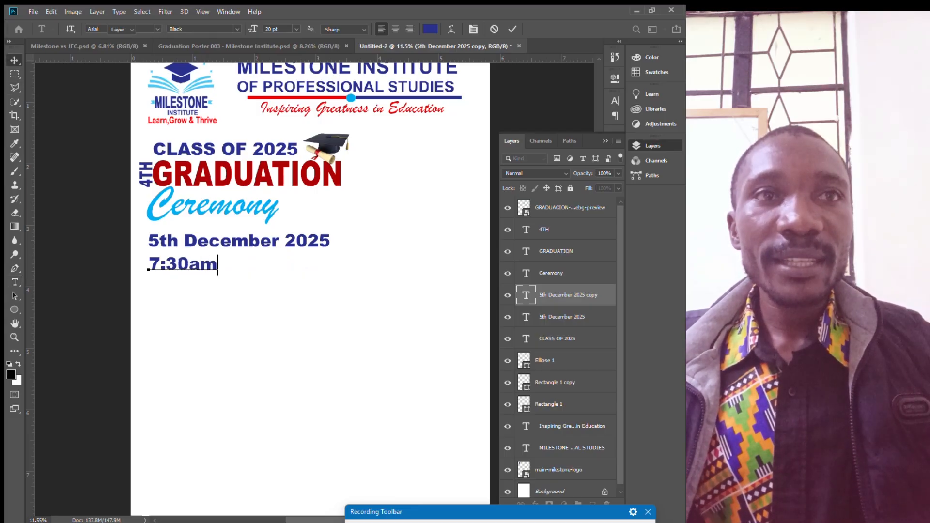
Draw a black rounded rectangle of about 1391 x 317 px with a 10 px radius over the "7:30am" text
right_click(15, 310)
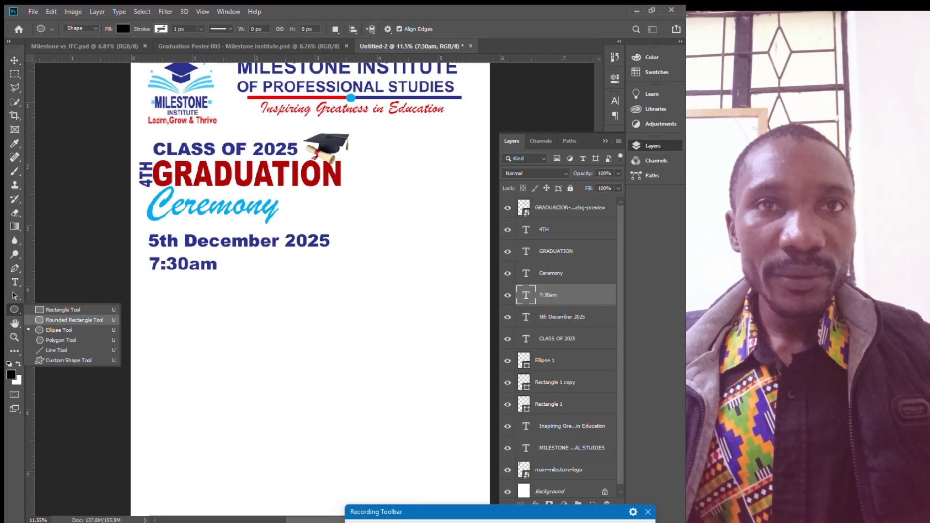
click(74, 320)
drag(143, 256, 228, 275)
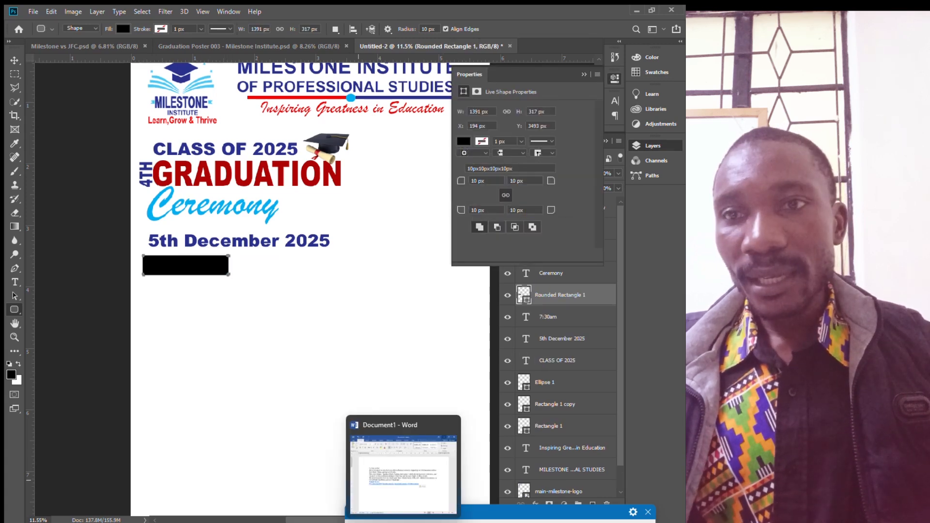
Remove the fill from the rounded rectangle around "7:30am" and give it a red stroke of about 13.34 px
click(123, 29)
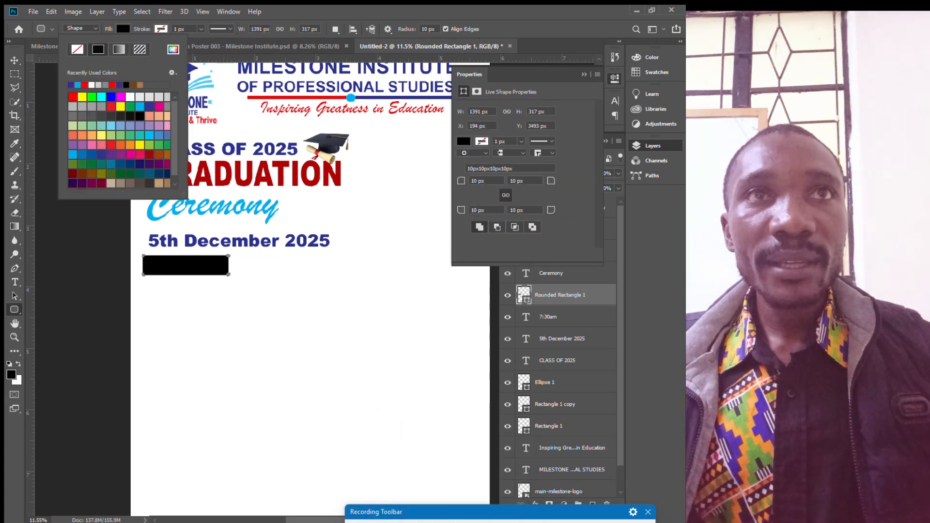
click(77, 49)
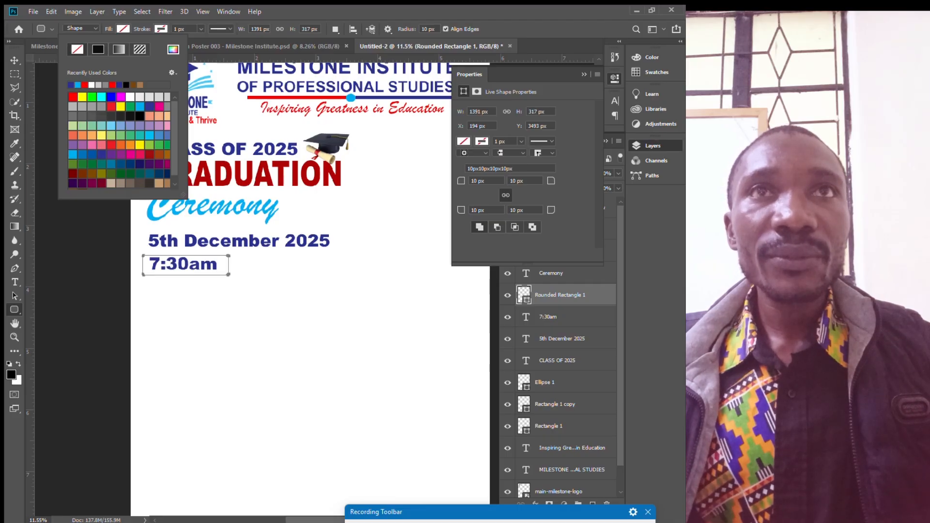
click(160, 29)
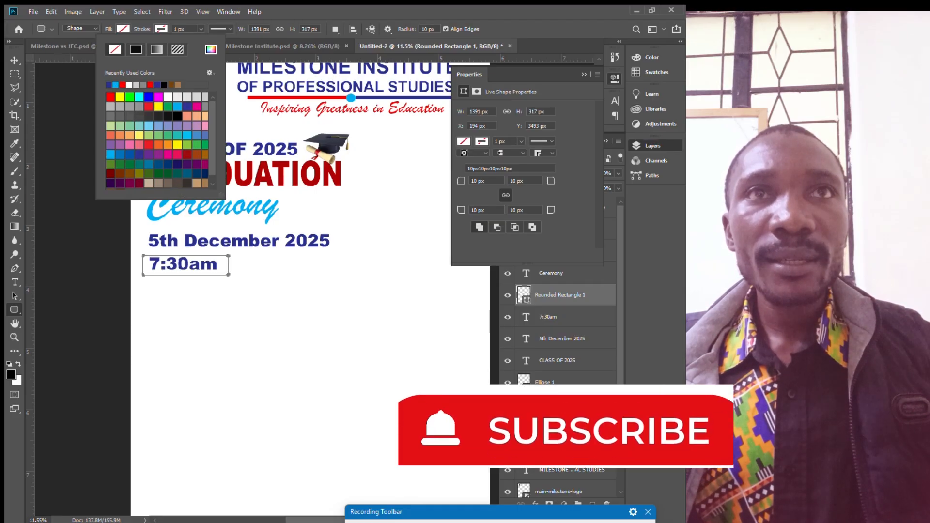
click(111, 97)
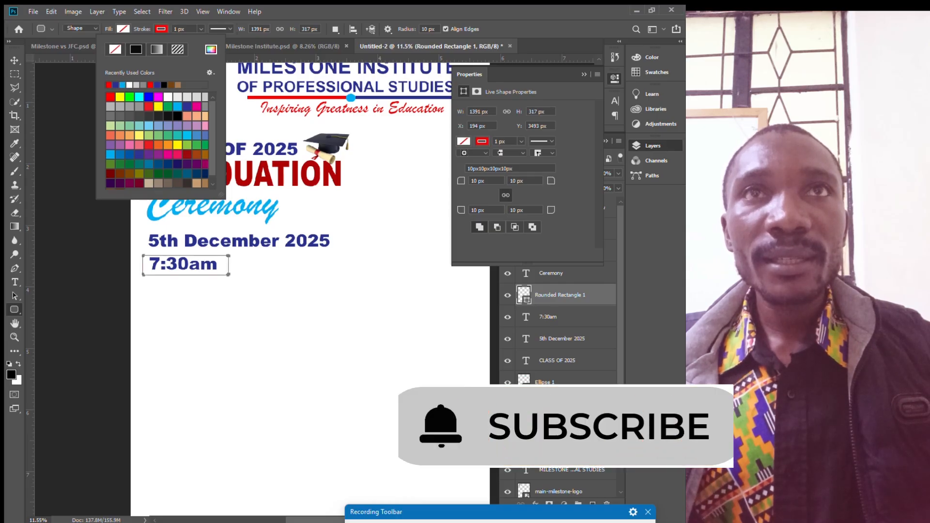
click(201, 29)
drag(201, 41, 202, 41)
click(14, 60)
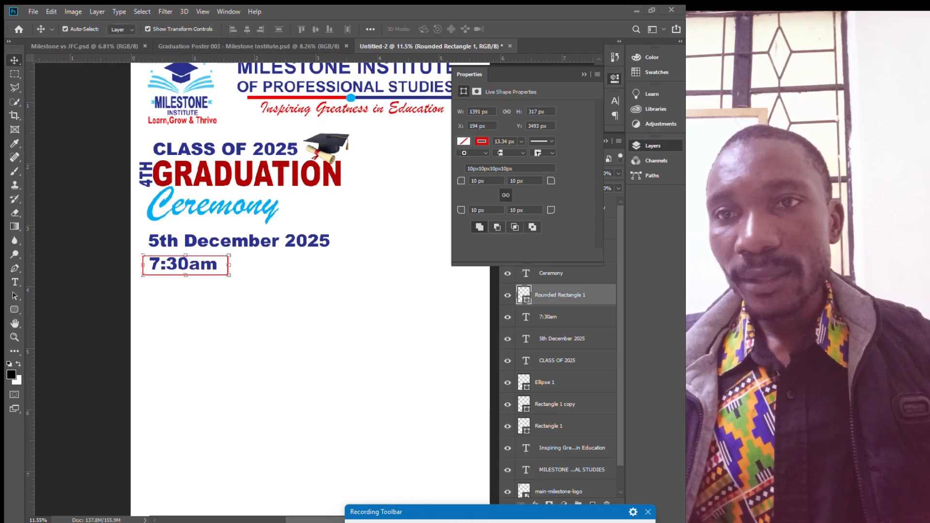
click(497, 522)
click(497, 522)
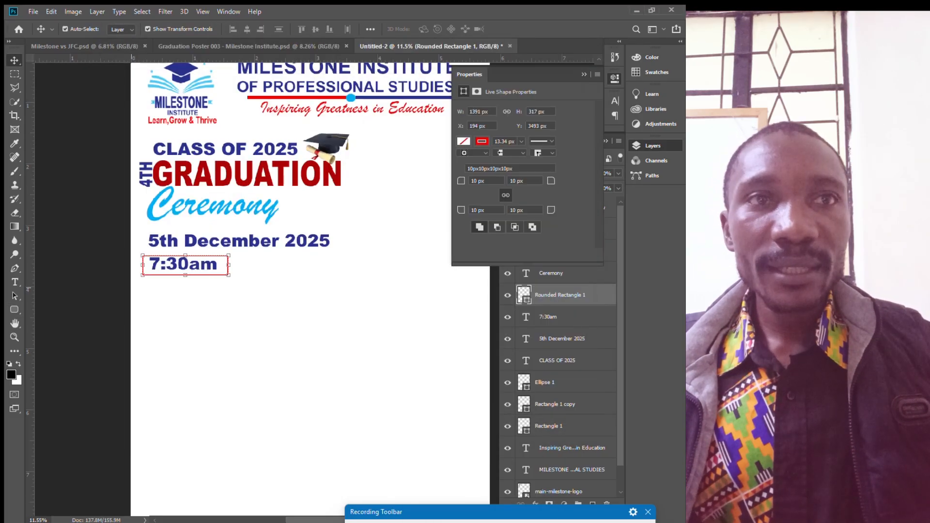
Draw a square-cornered rectangle of about 1703 x 291 px adjoining the red "7:30am" box, ending roughly under the end of the date line
click(14, 309)
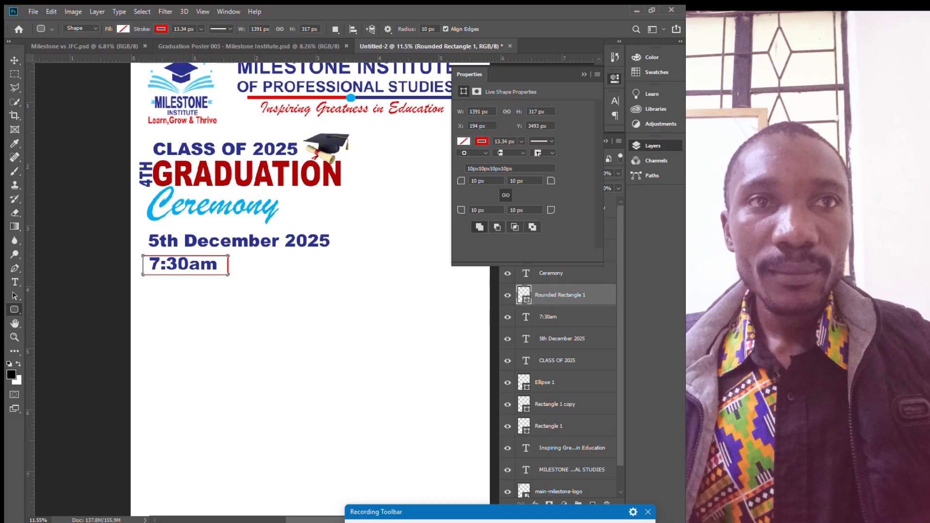
right_click(15, 310)
click(63, 310)
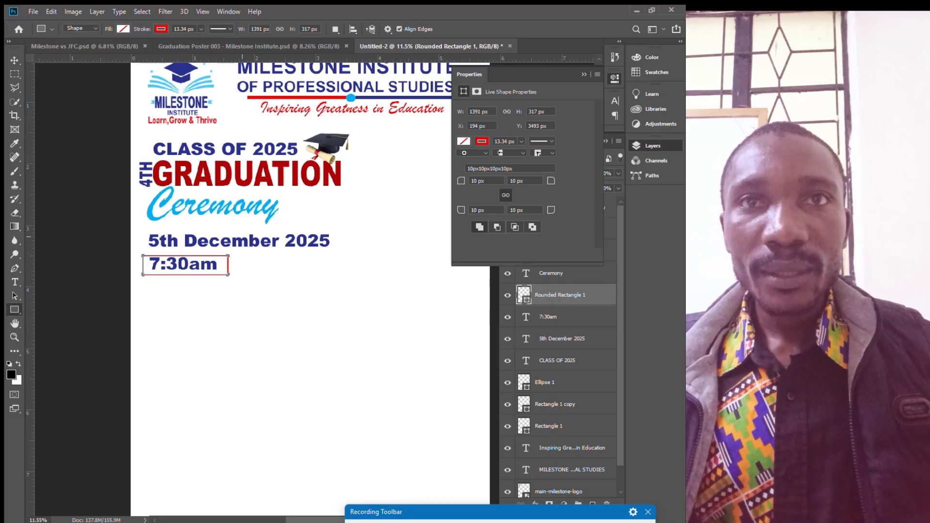
drag(228, 257, 332, 275)
Set both the fill and the stroke of the rectangle beside the "7:30am" box to light blue
click(123, 29)
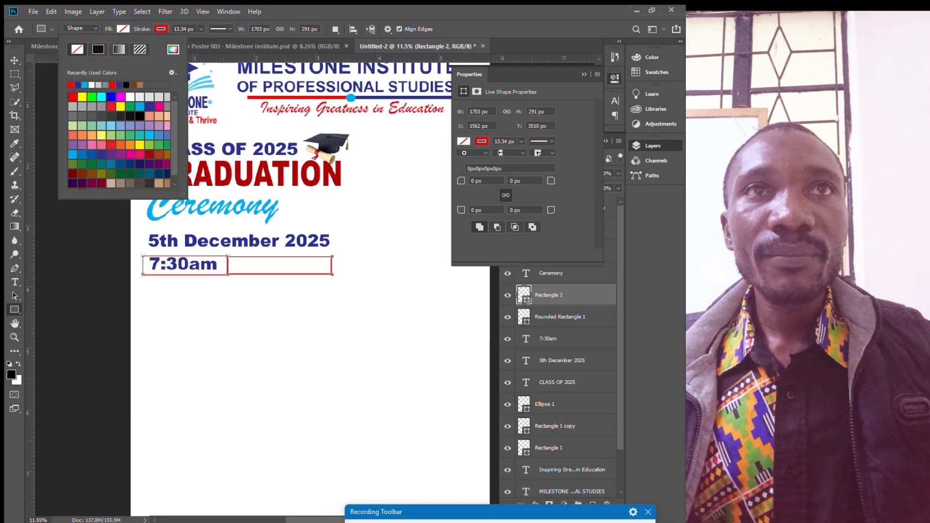
click(84, 85)
click(162, 29)
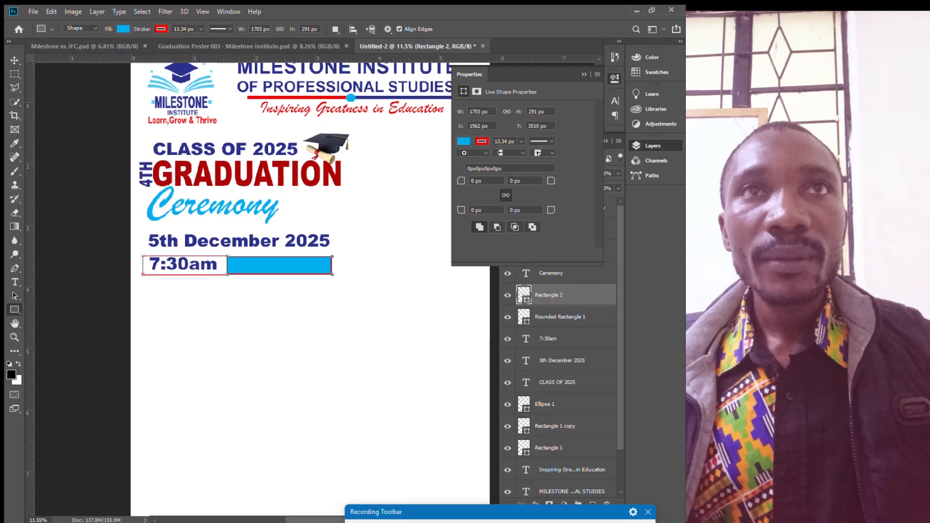
click(108, 85)
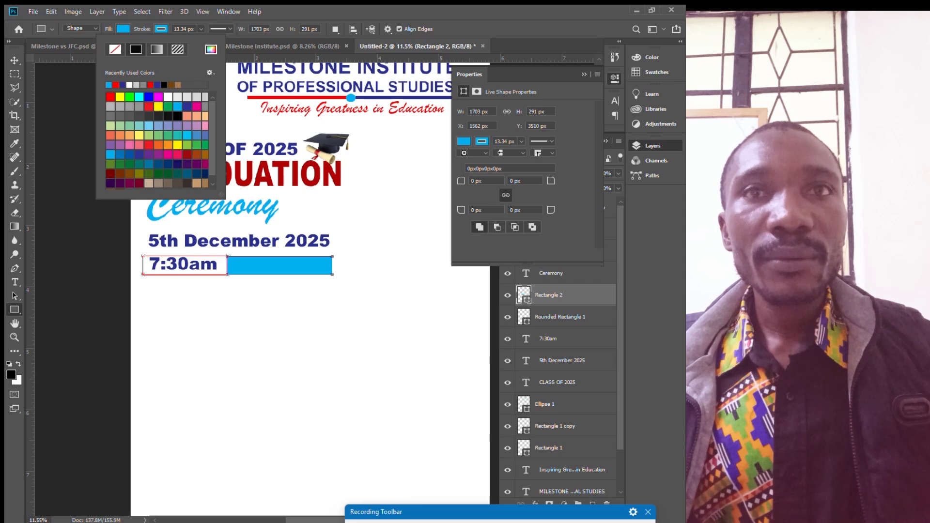
click(15, 60)
click(337, 324)
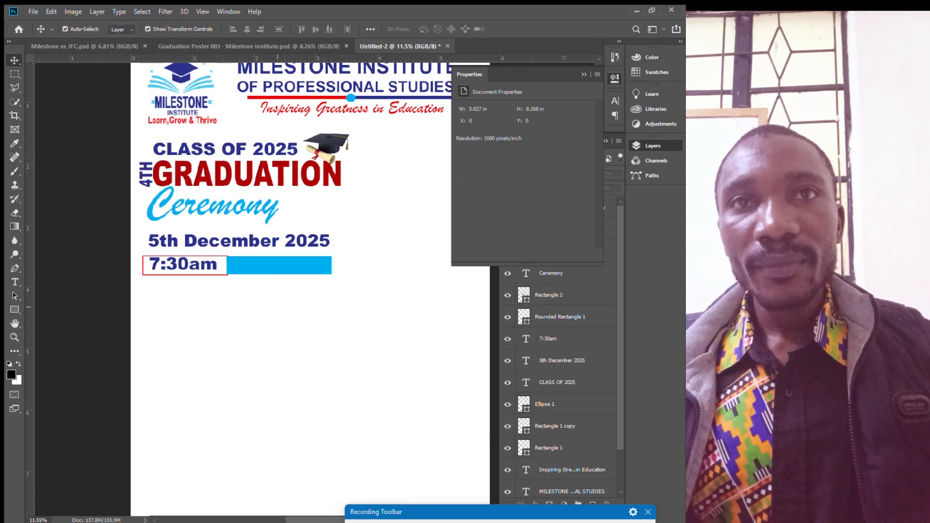
Stretch the light blue rectangle vertically to about 109% so its edges line up with the red "7:30am" box
scroll(275, 304, up, 4)
scroll(256, 267, up, 3)
click(266, 252)
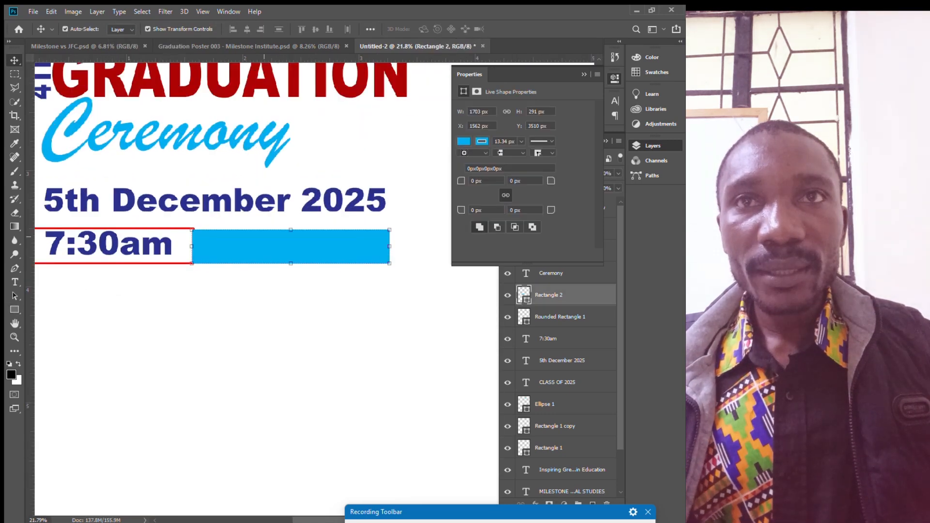
click(290, 229)
drag(291, 229, 286, 227)
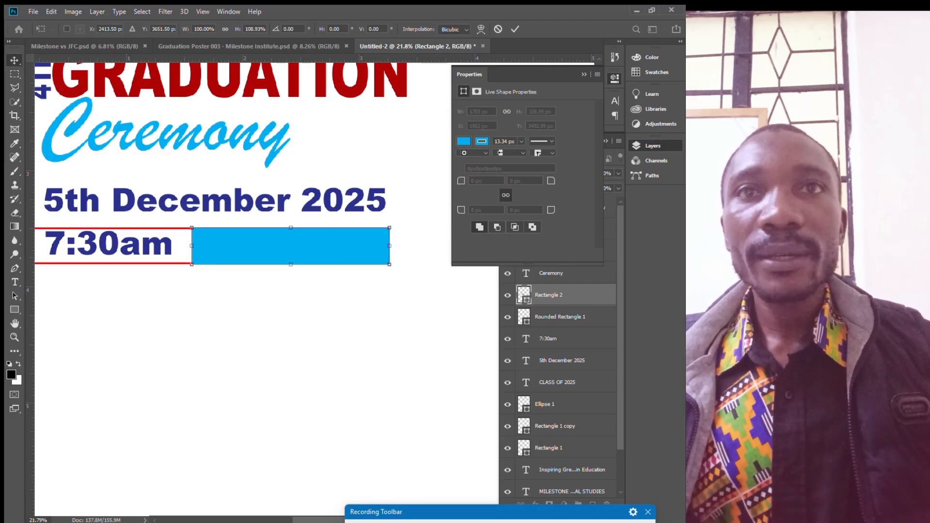
key(Return)
scroll(264, 273, down, 6)
click(257, 290)
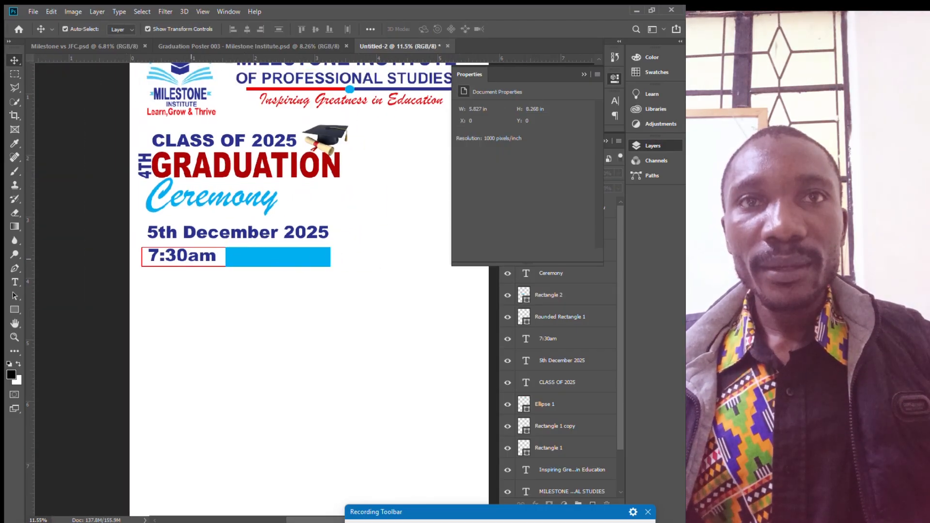
Try to scale the "7:30am" text down slightly inside the red box
click(168, 258)
key(ctrl+t)
drag(219, 255, 217, 256)
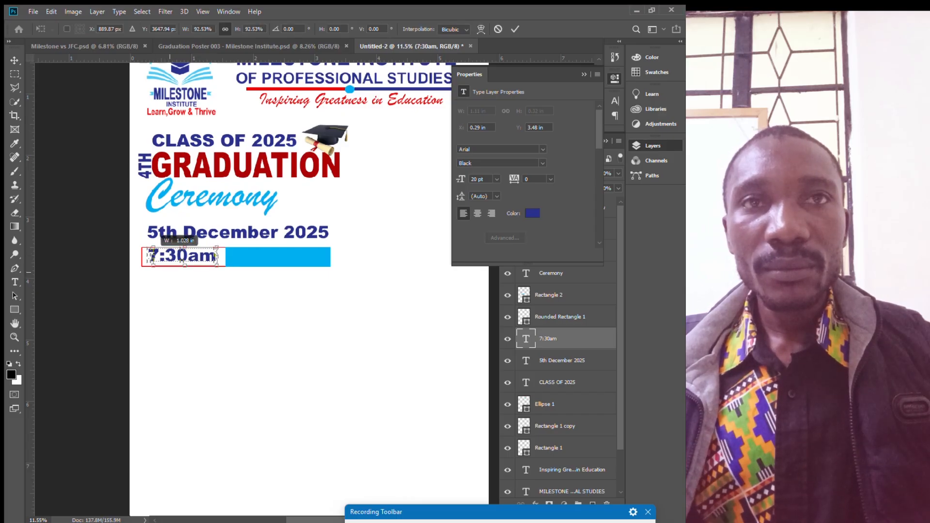
drag(217, 255, 217, 255)
key(Return)
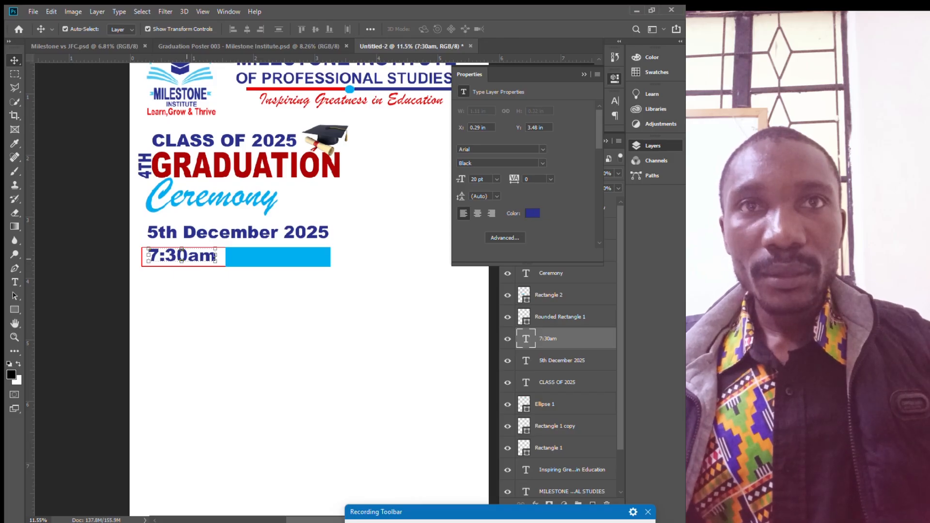
Place a copy of the "7:30am" text in front of the light blue rectangle and change its wording to "Thika Stadium"
alt+drag(182, 256, 272, 255)
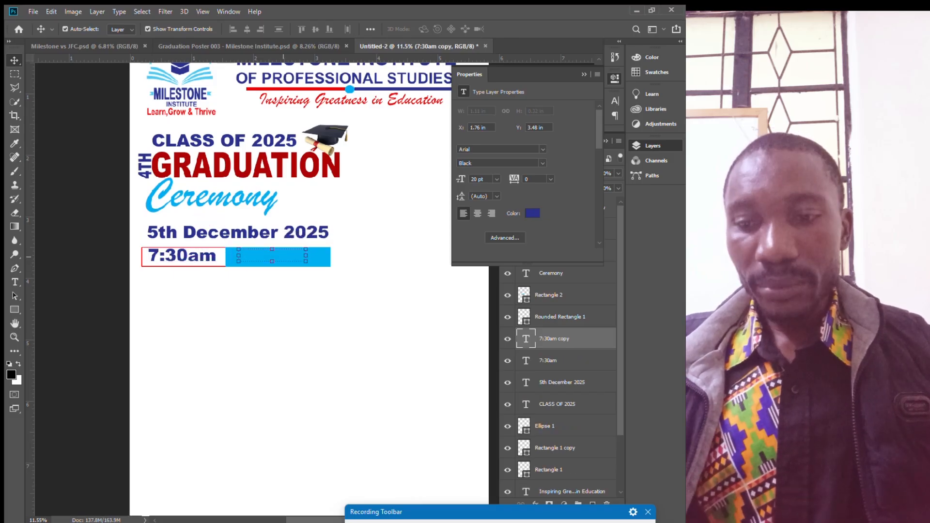
key(ctrl+shift+bracketright)
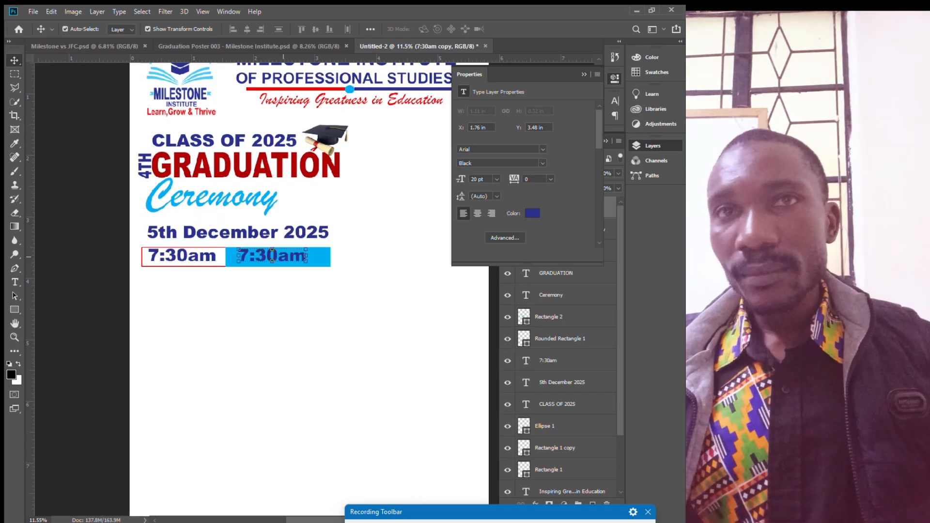
double_click(272, 256)
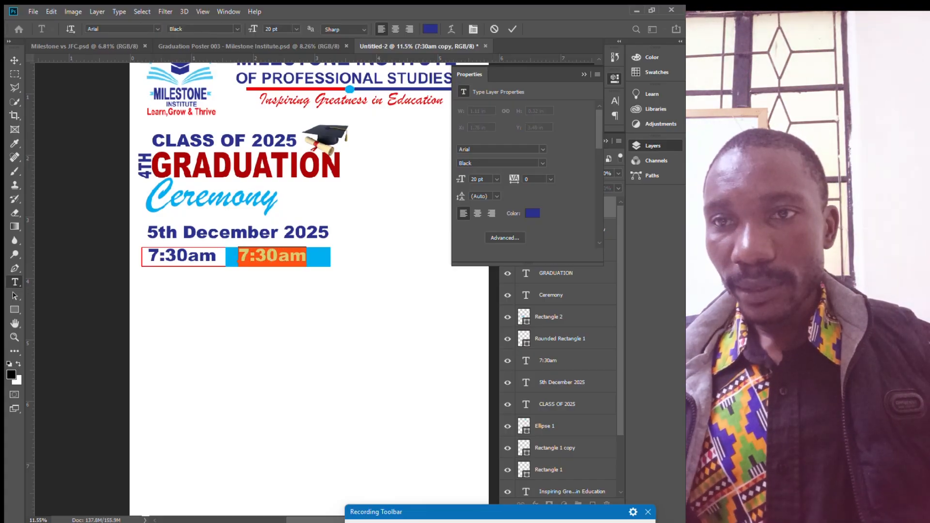
key(alt+Tab)
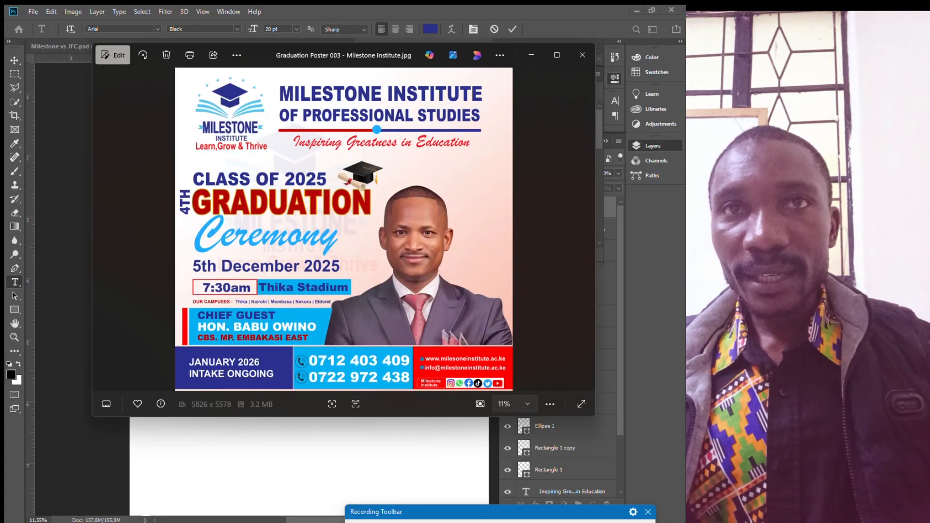
key(alt+Tab)
text(T)
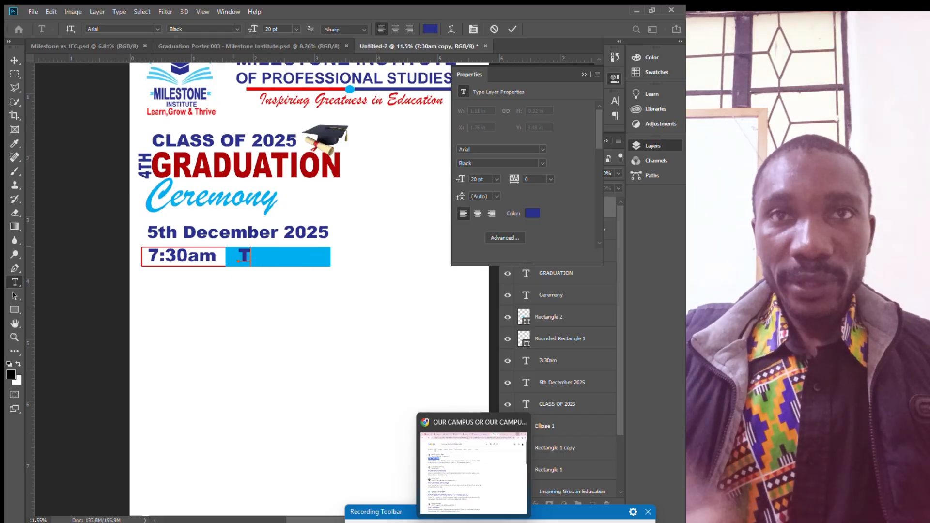
text(hika Stda)
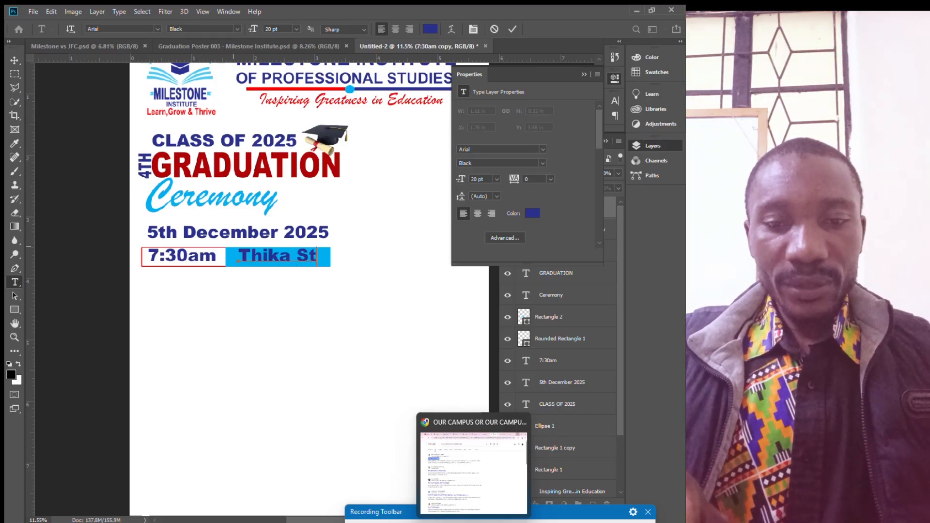
key(BackSpace)
key(BackSpace)
text(adium)
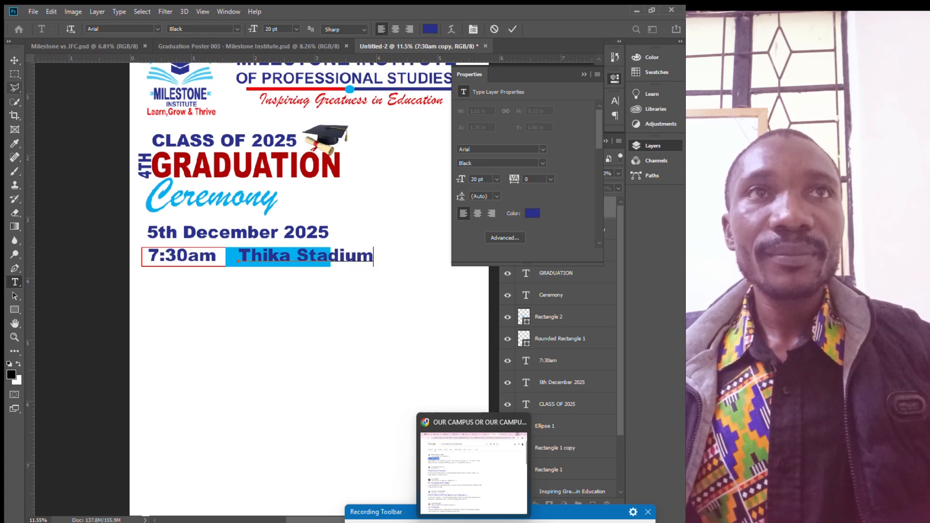
Scale the "Thika Stadium" text down to about 14.15 pt and position it within the light blue rectangle
click(15, 60)
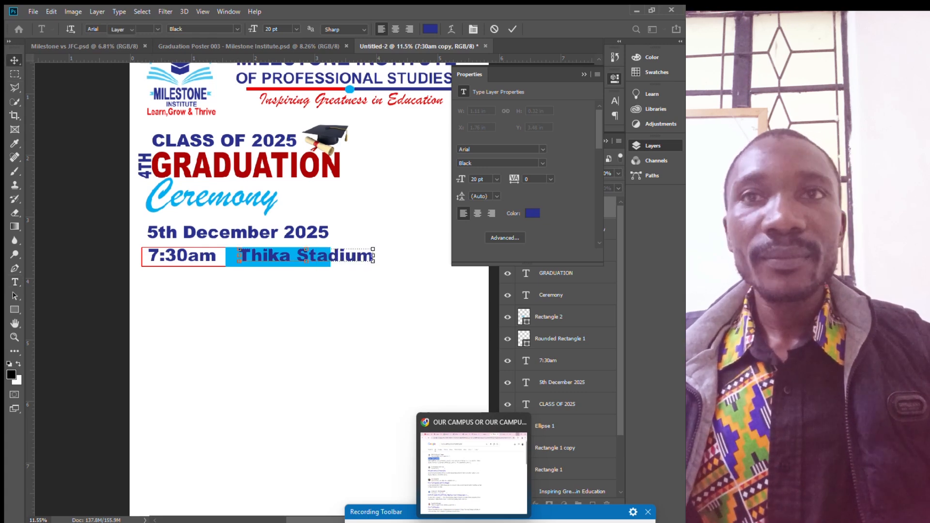
drag(372, 256, 280, 257)
key(Return)
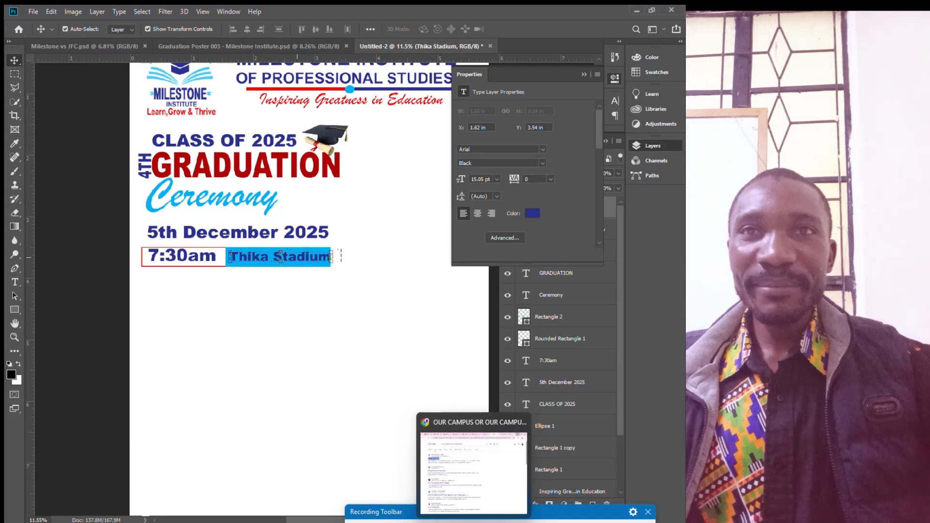
drag(331, 257, 324, 256)
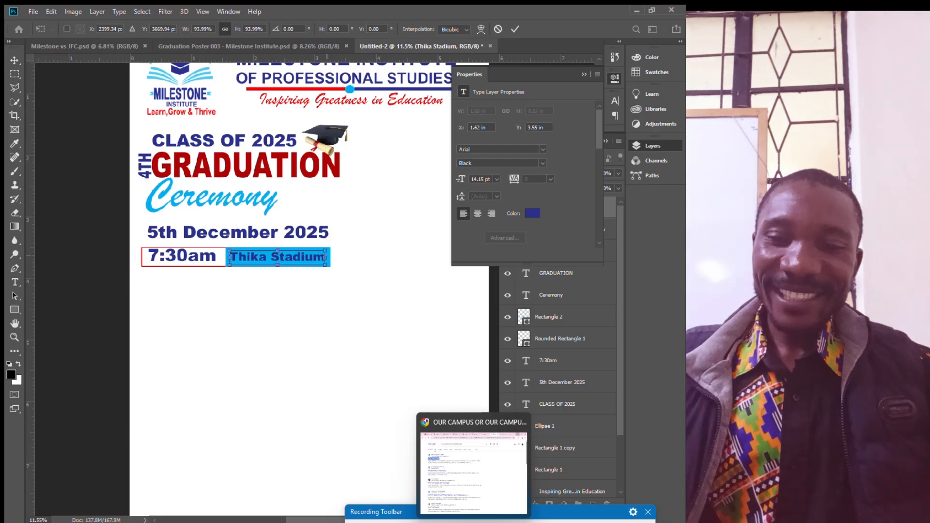
Apply the 93.99% scaling to the Thika Stadium text in the blue box and deselect it
key(Return)
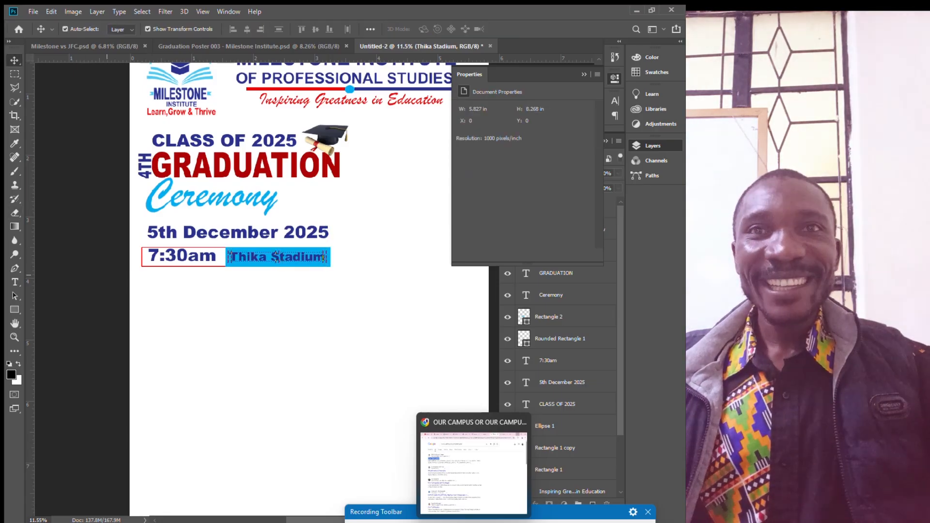
click(267, 288)
scroll(267, 288, down, 3)
scroll(268, 288, up, 3)
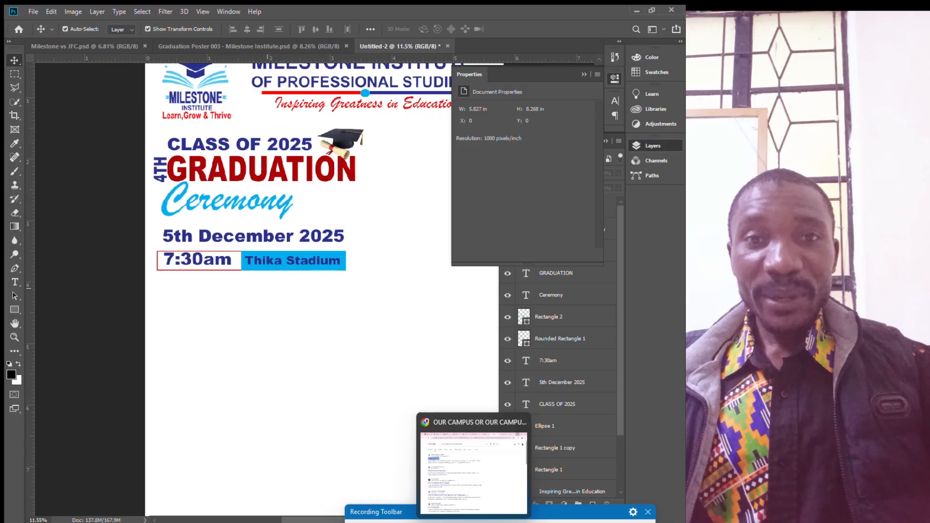
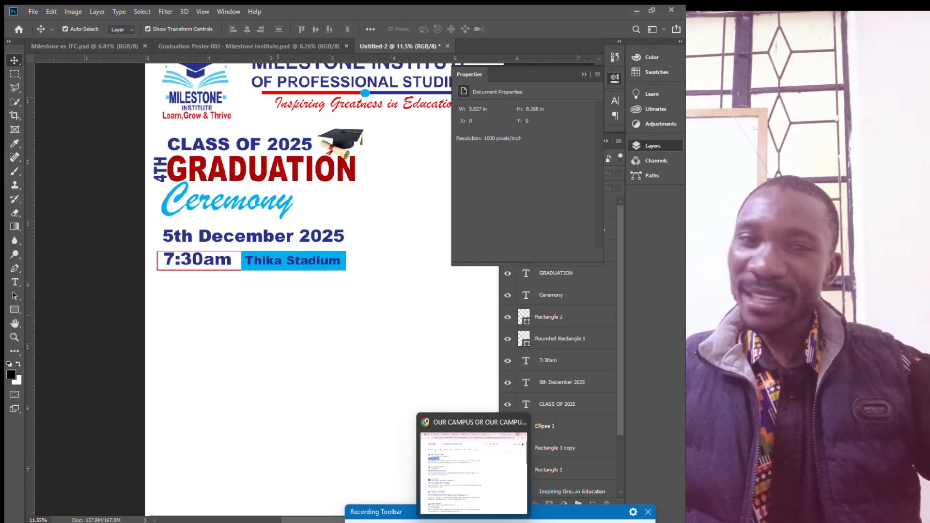
Check the reference graduation poster image for the content that goes below the time and venue row
scroll(278, 315, down, 4)
scroll(281, 315, up, 4)
scroll(290, 315, down, 2)
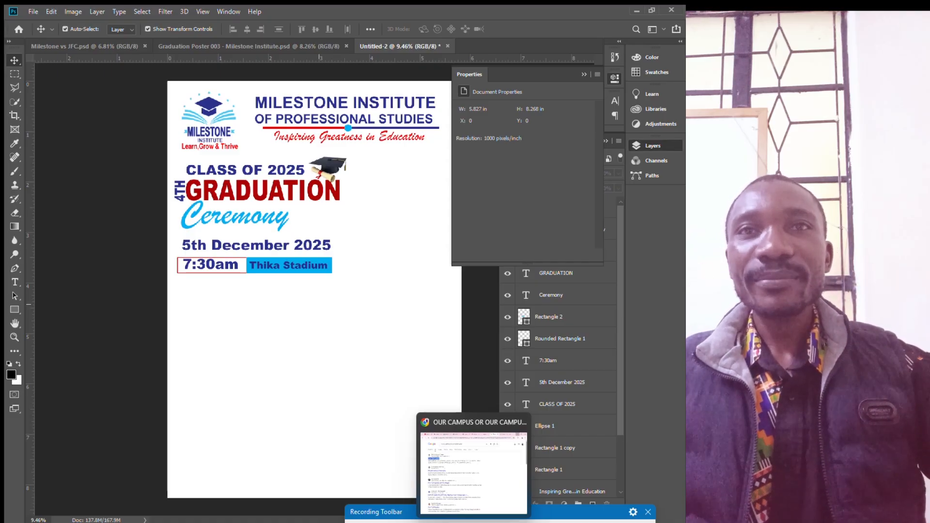
click(496, 522)
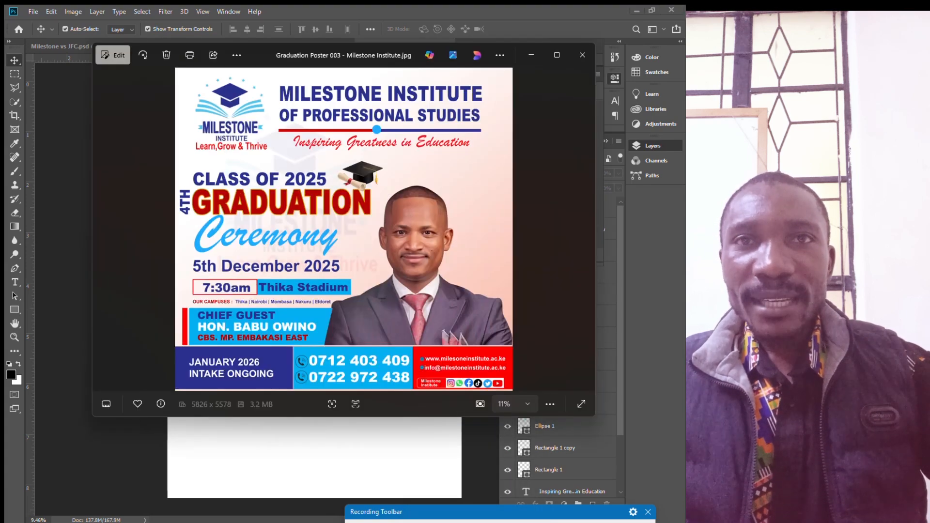
click(474, 522)
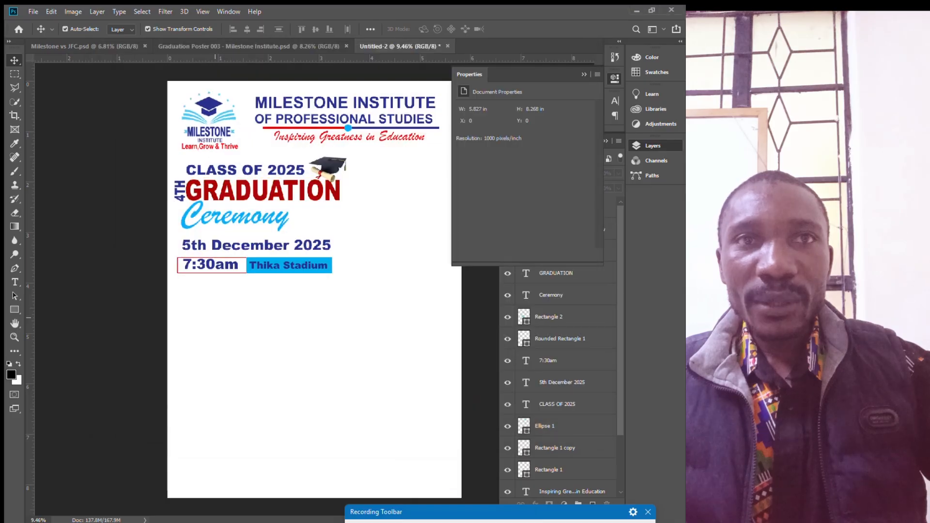
Duplicate the "5th December 2025" text below the time and venue row and replace its wording with "OUR CAMPUSES"
click(200, 248)
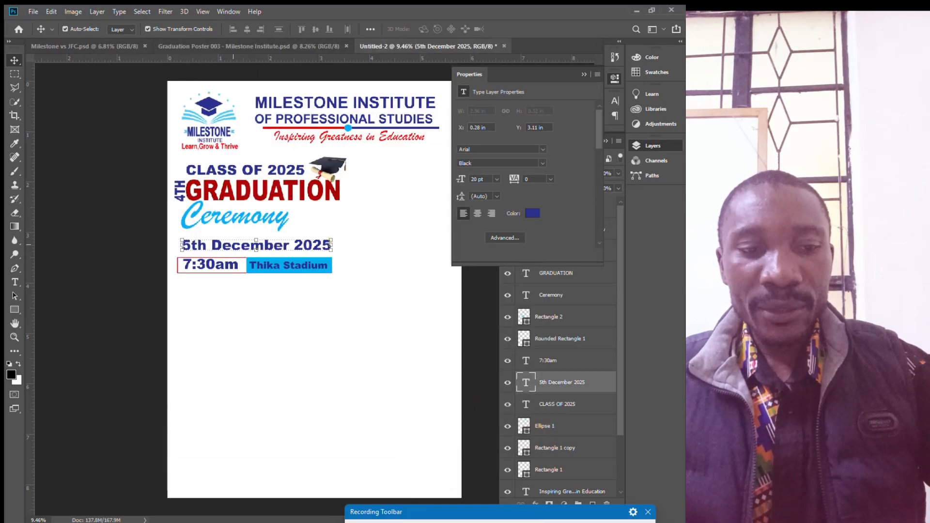
drag(257, 246, 231, 290)
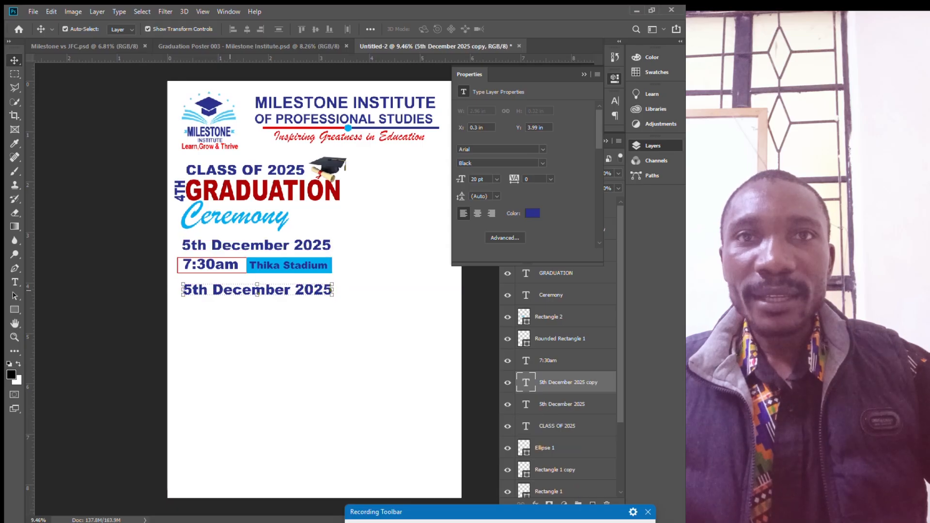
double_click(231, 290)
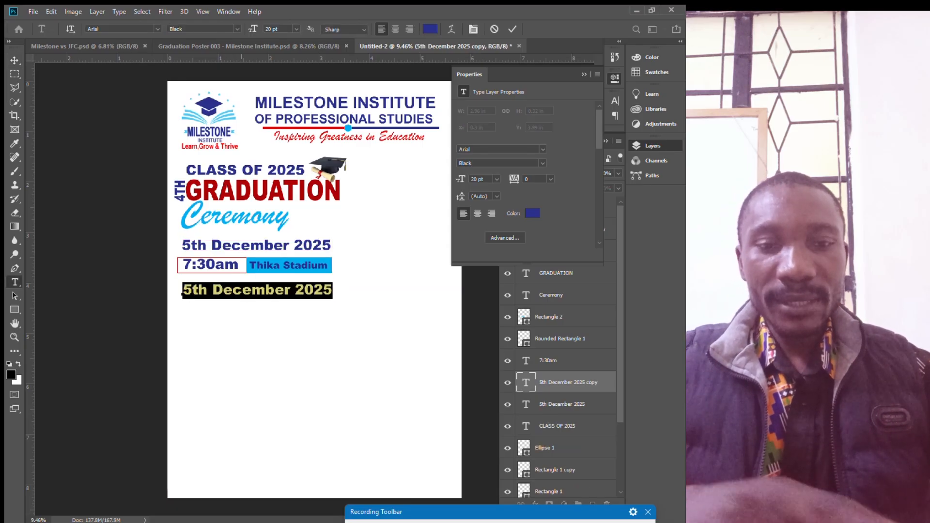
key(BackSpace)
text(OUR )
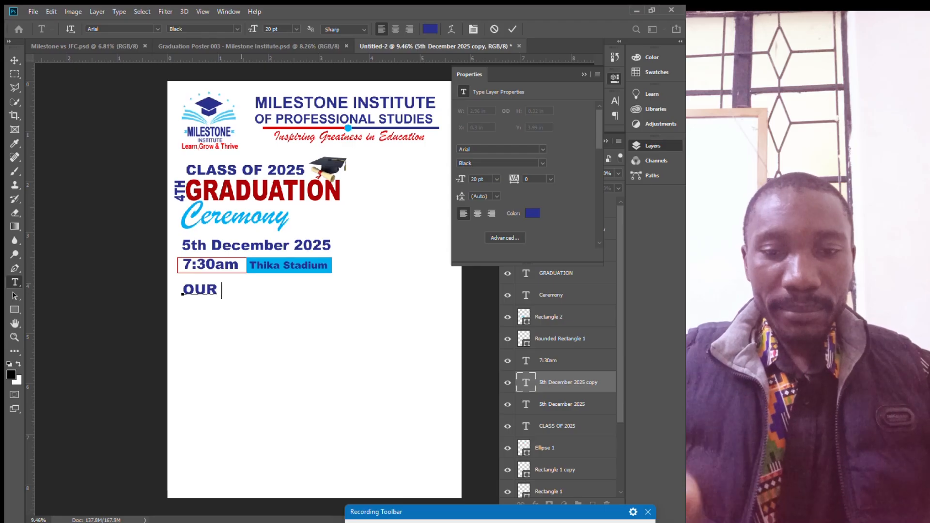
text(CAM PUSES)
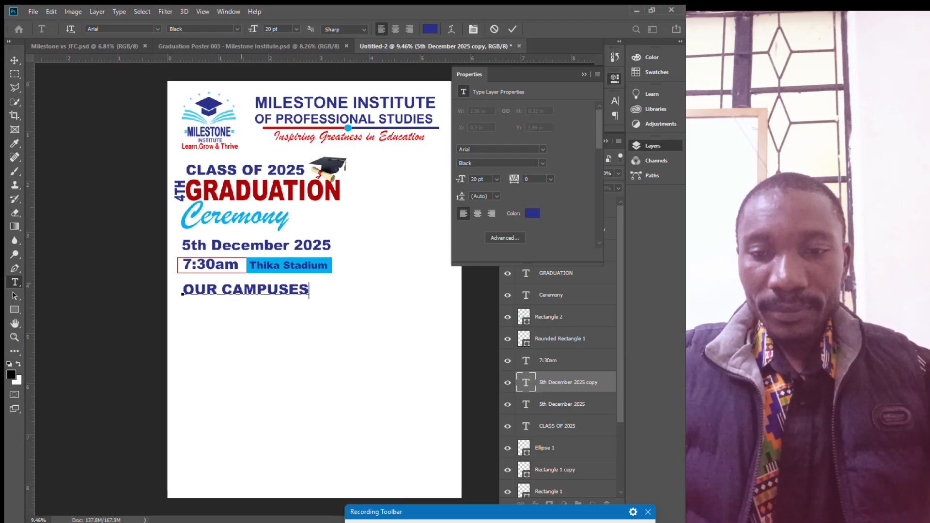
Continue the campuses line with ": Thika | Nairobi | Mombasa | Nakuru | Eldoret"
text(: Thika)
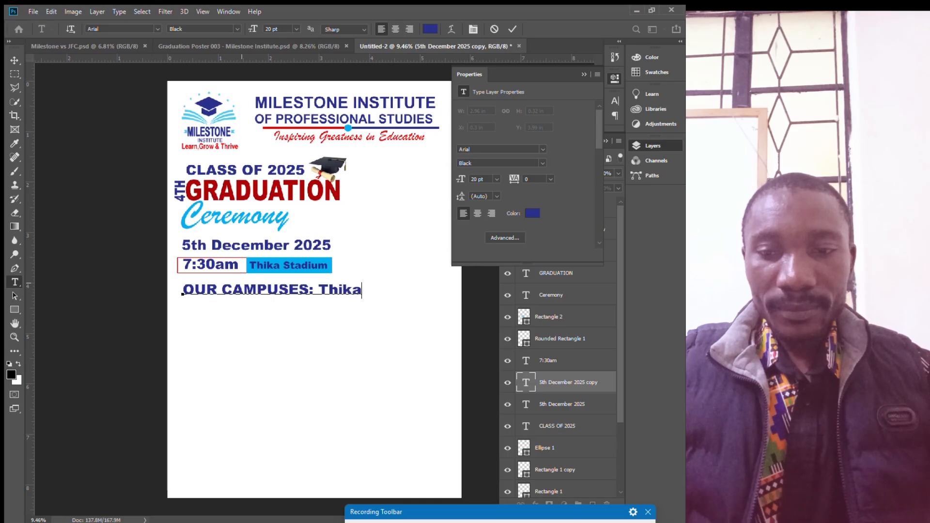
text(,)
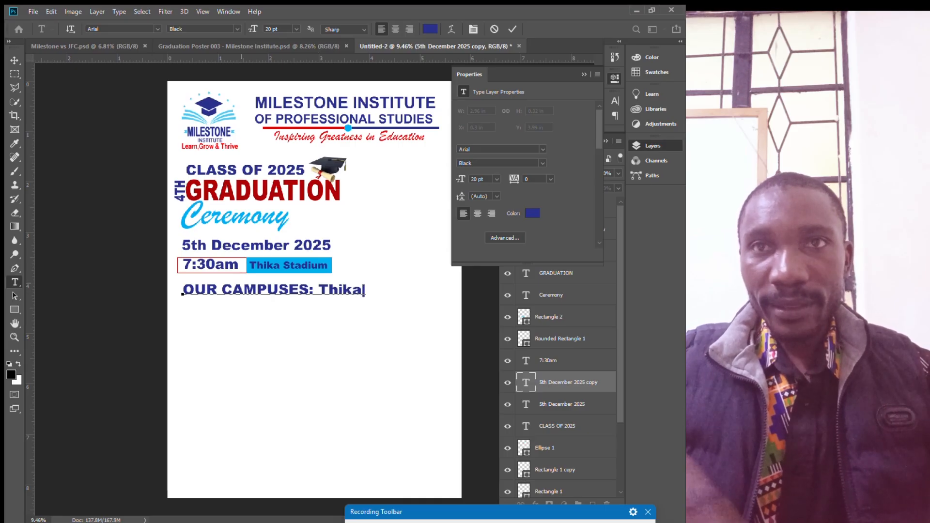
text(MN)
key(BackSpace)
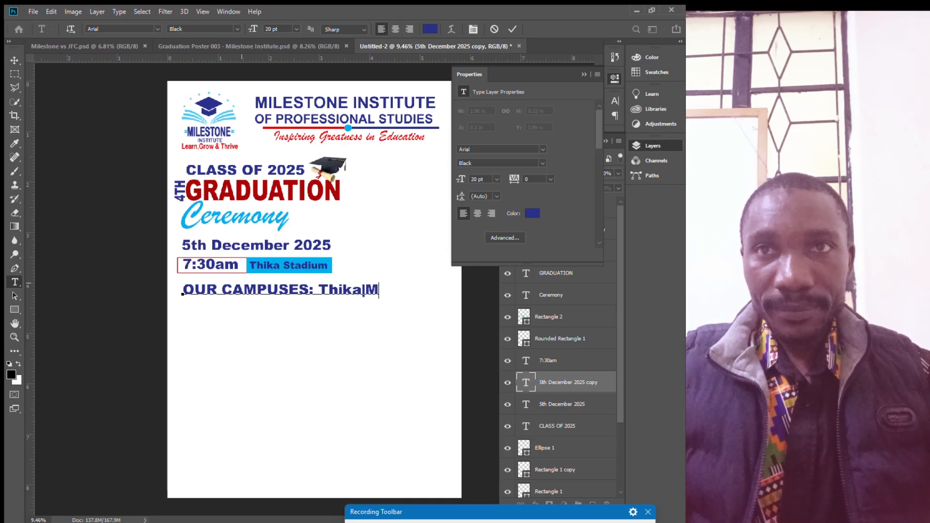
key(BackSpace)
key(BackSpace)
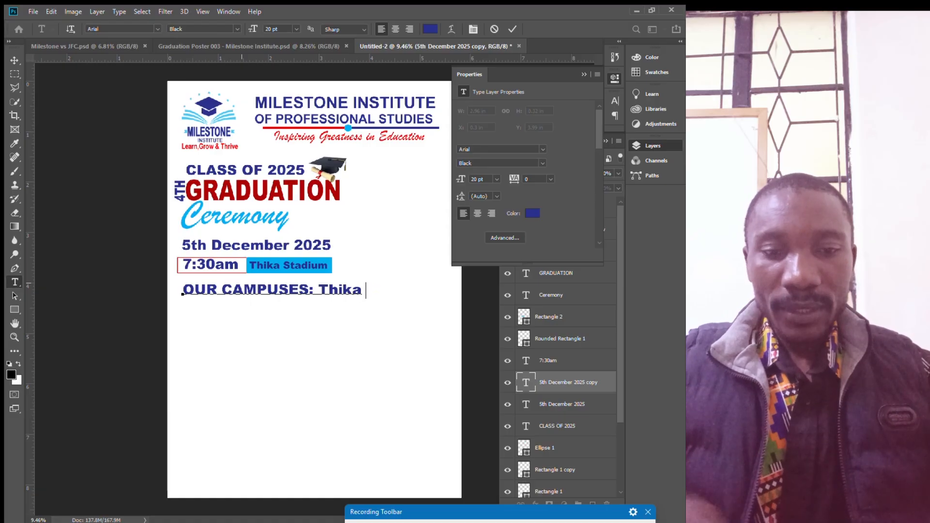
text(| Nairobi | Mo)
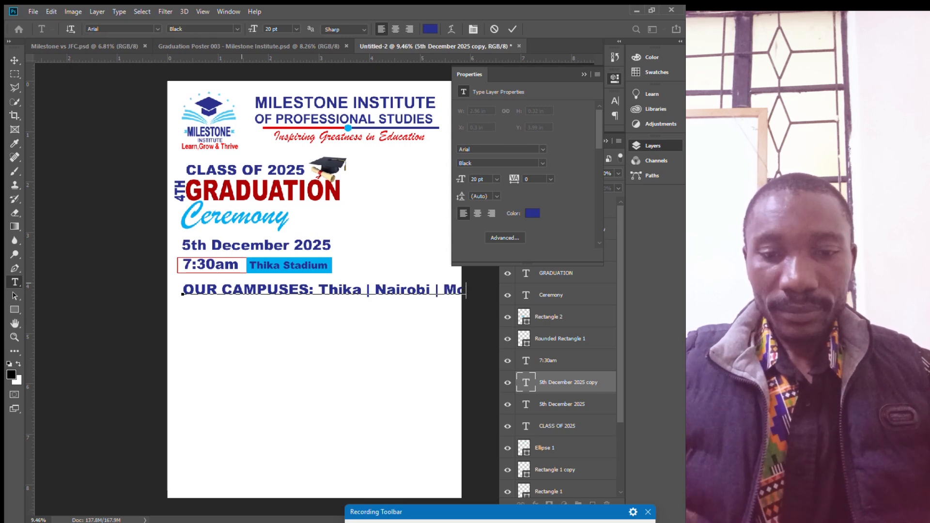
text(mba)
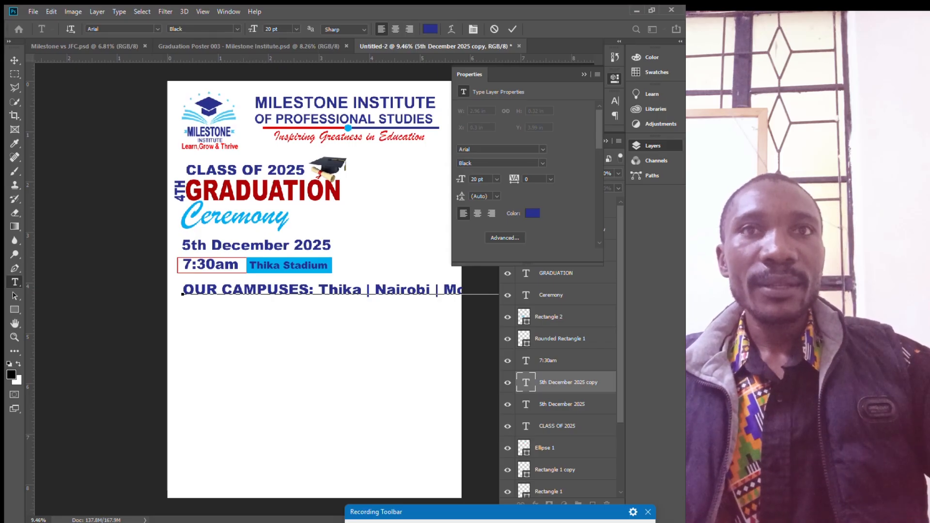
Recolour only the words "OUR CAMPUSES" with the dark red sampled from the GRADUATION heading
shift+click(322, 293)
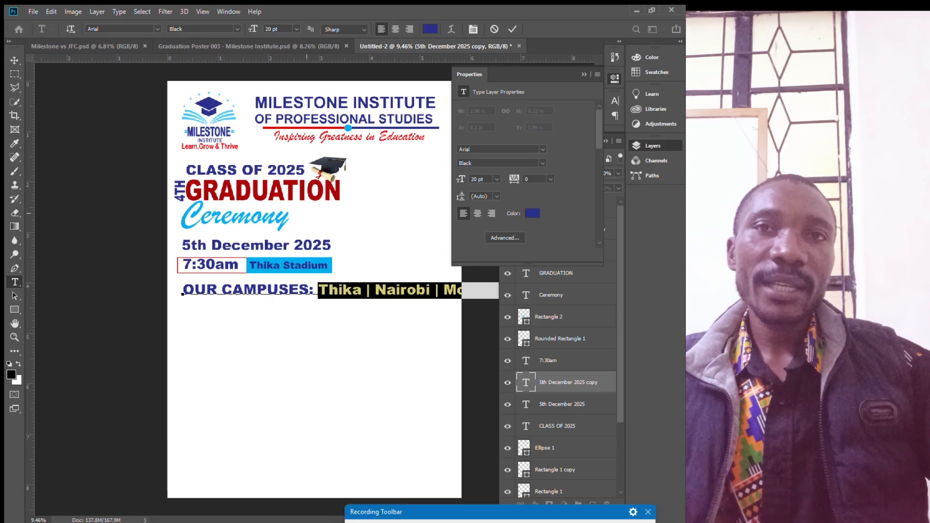
drag(309, 291, 183, 291)
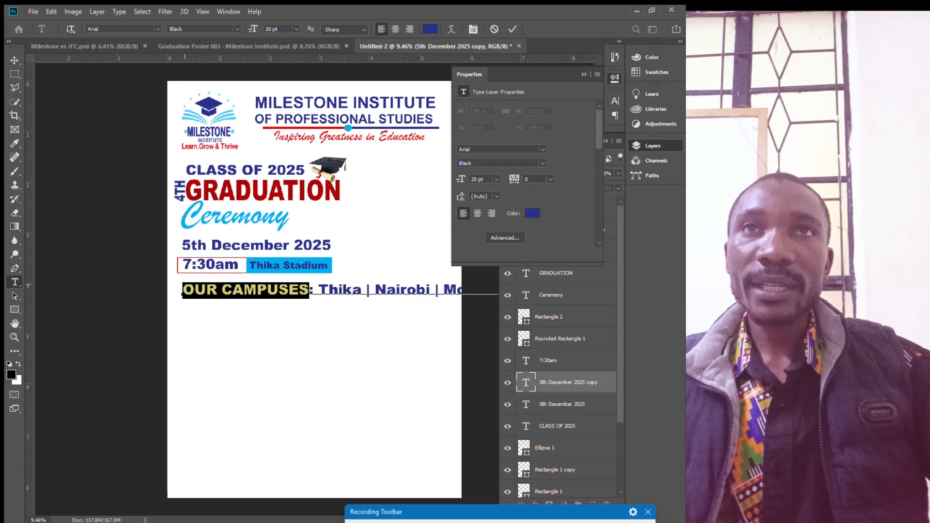
click(431, 29)
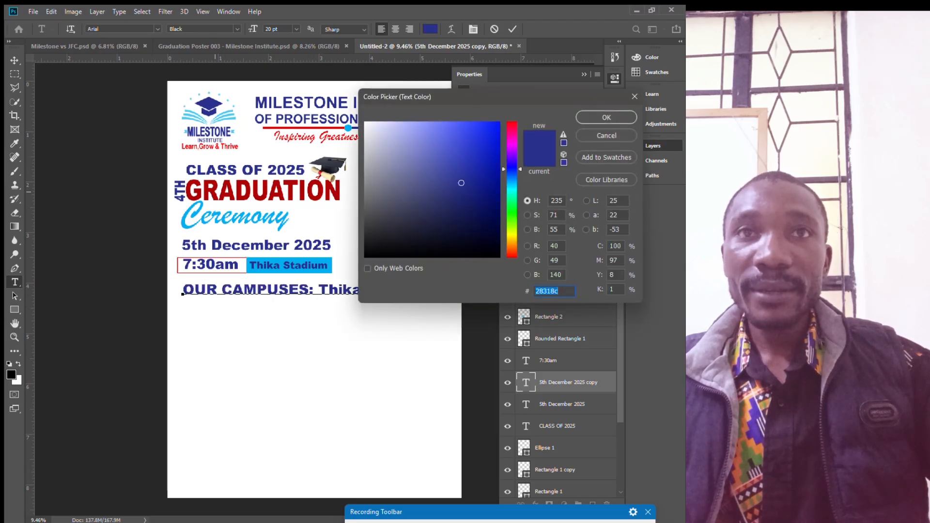
click(206, 191)
click(606, 117)
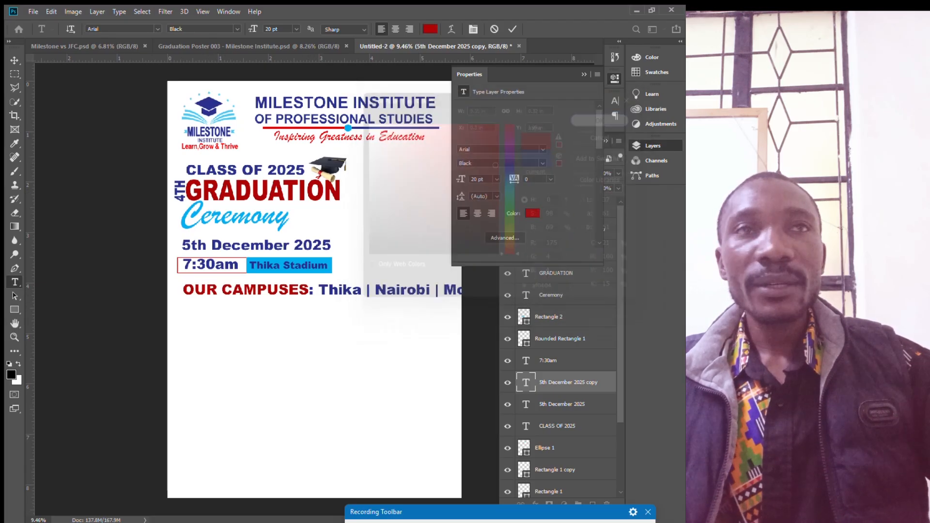
click(15, 60)
Scale the campuses line proportionally to 53.55% so it fits within the poster's width
scroll(457, 290, down, 5)
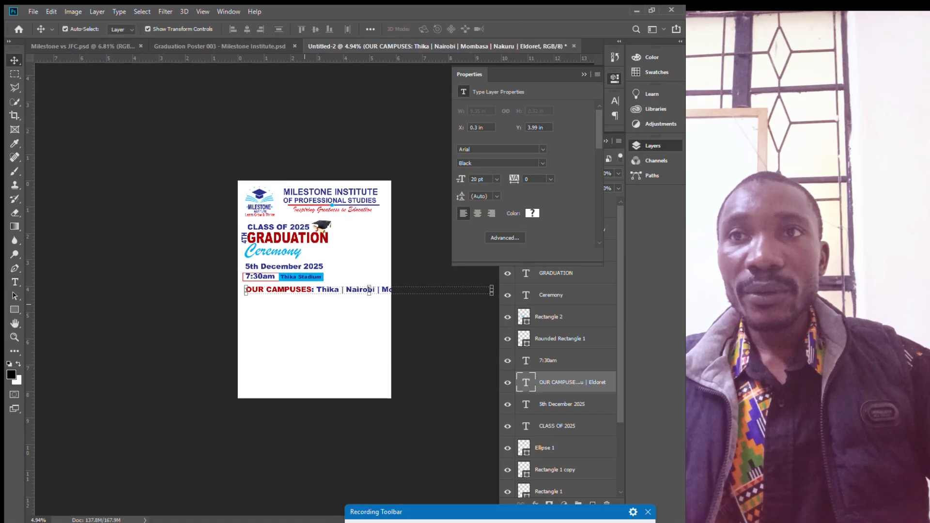
drag(460, 290, 369, 294)
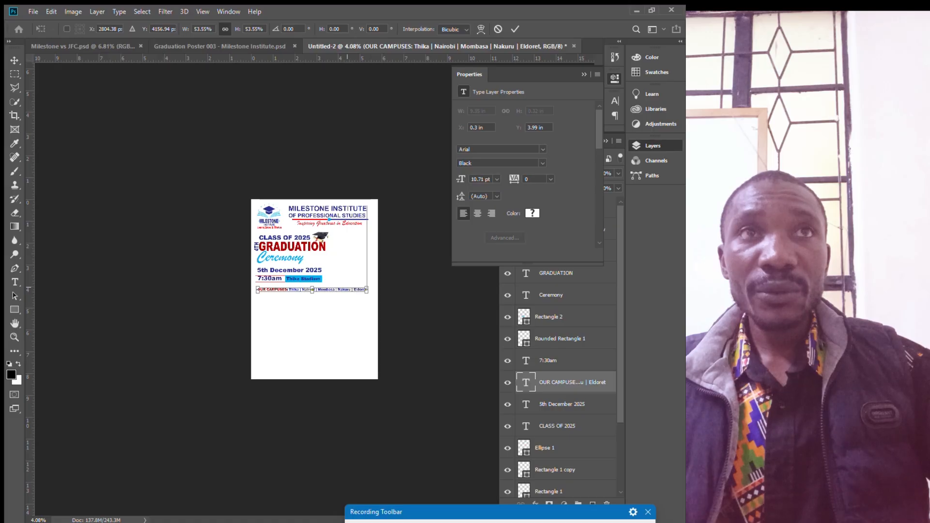
click(15, 60)
scroll(354, 303, up, 3)
scroll(366, 290, up, 5)
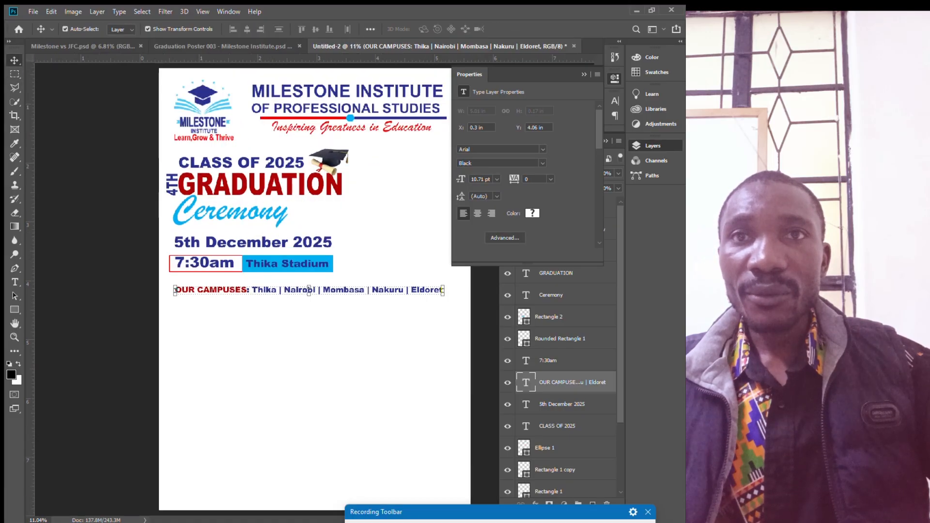
Move the campuses line up directly under the time box, aligned with its left edge, and narrow its width to 76.81%
drag(294, 287, 287, 276)
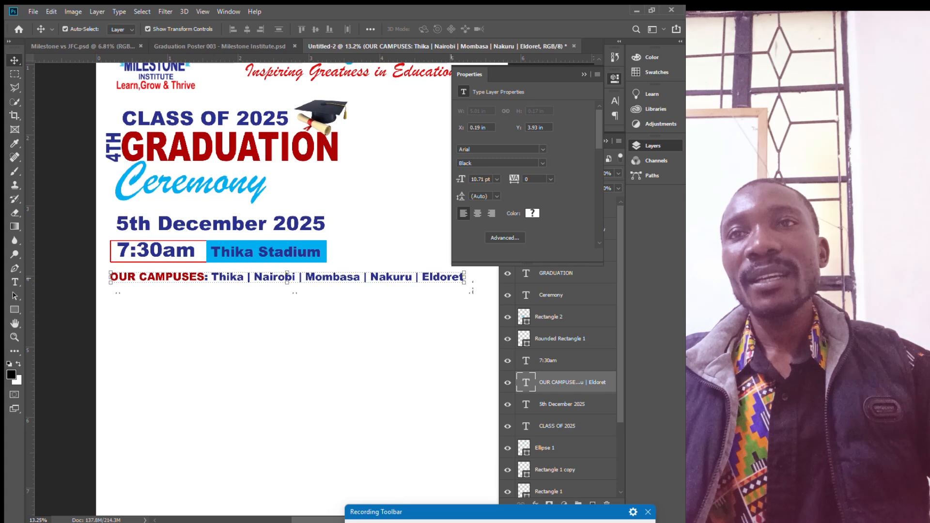
drag(464, 277, 382, 278)
click(15, 60)
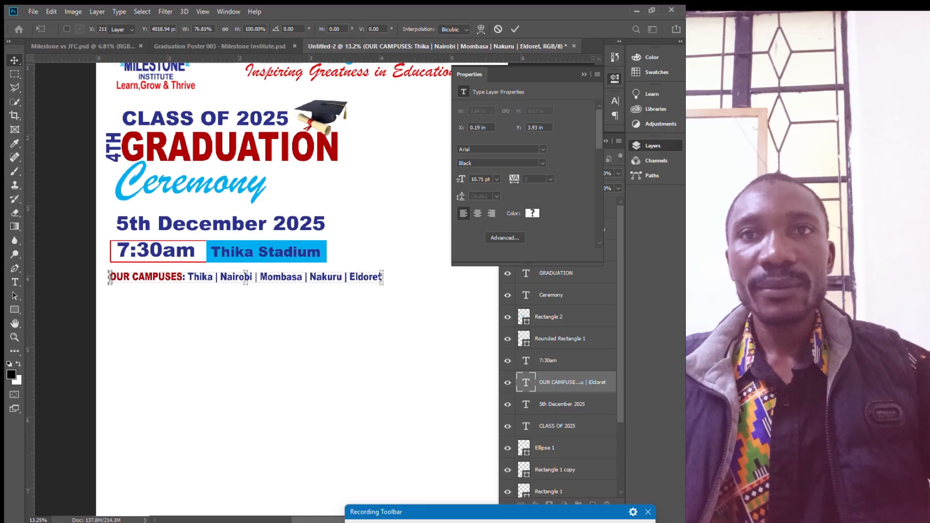
click(373, 379)
Review the poster layout and compare it with the reference image's chief guest section
scroll(373, 379, up, 3)
scroll(338, 311, down, 3)
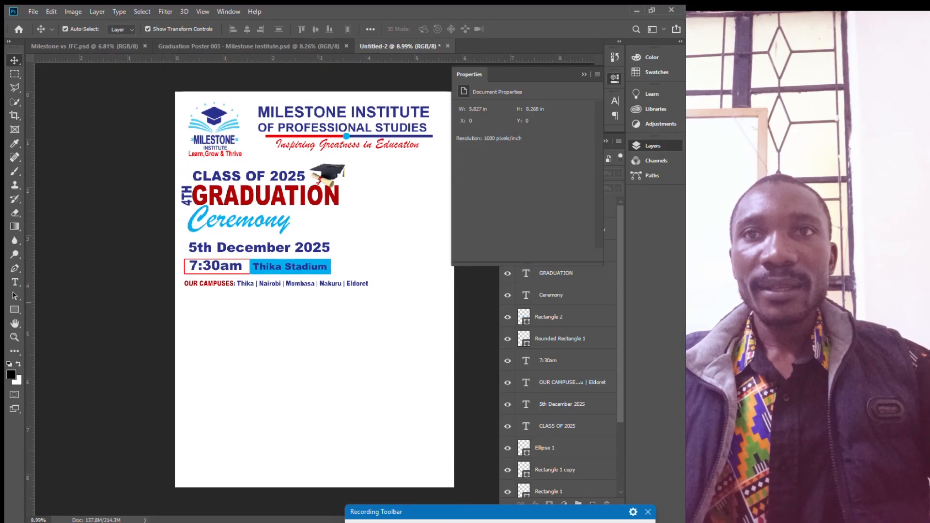
scroll(317, 294, up, 1)
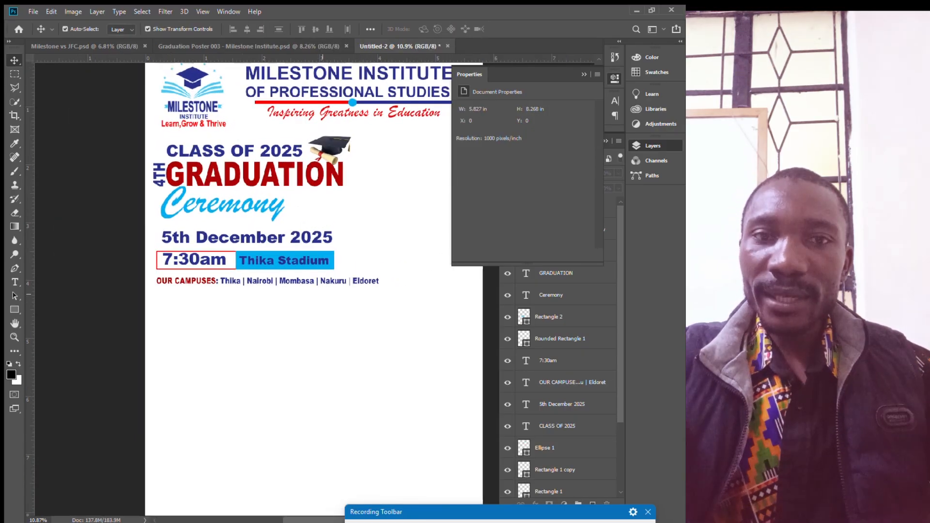
scroll(316, 294, down, 2)
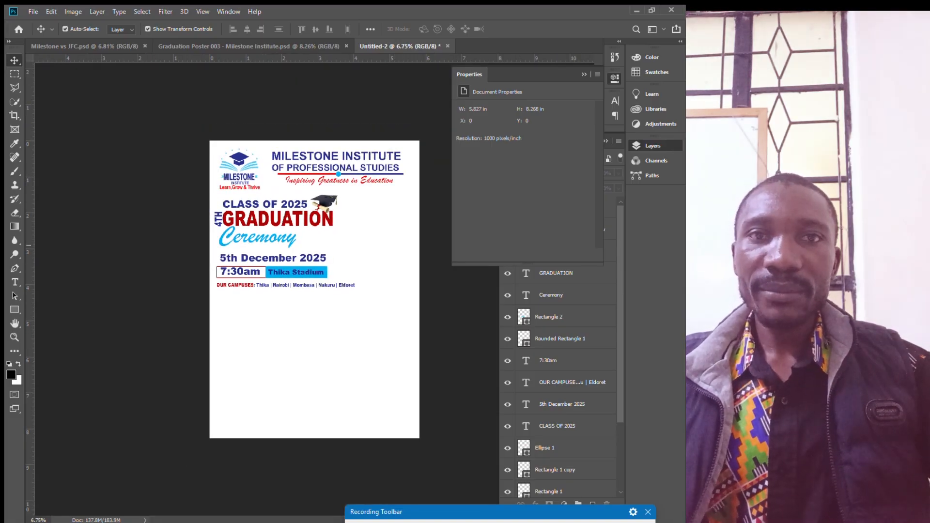
scroll(313, 291, up, 1)
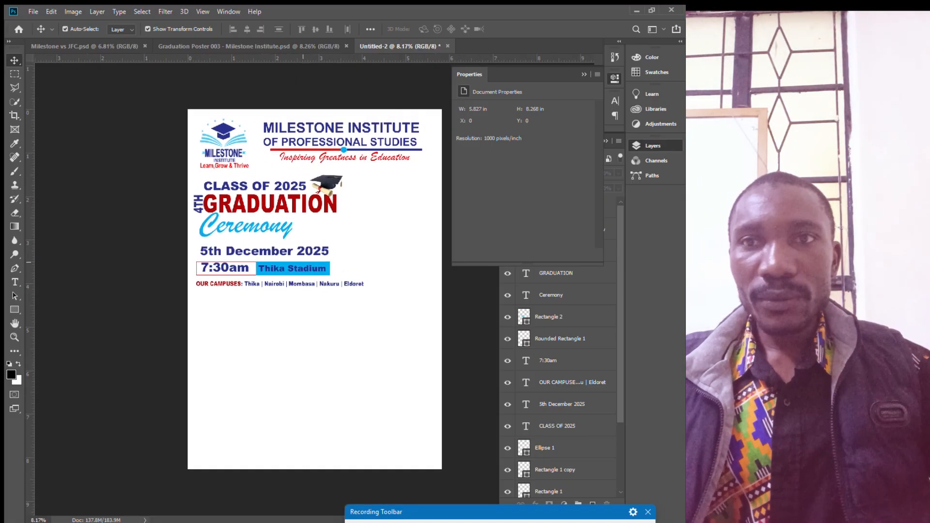
key(alt+Tab)
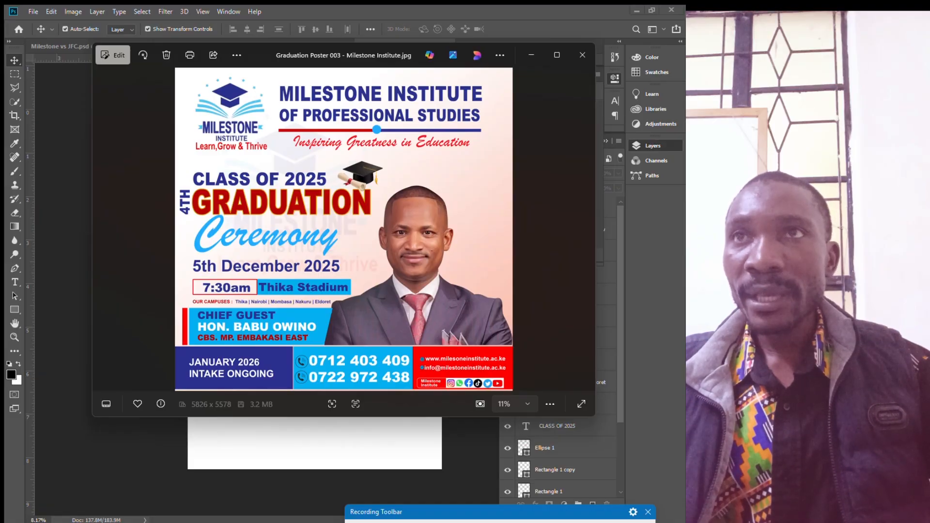
click(531, 56)
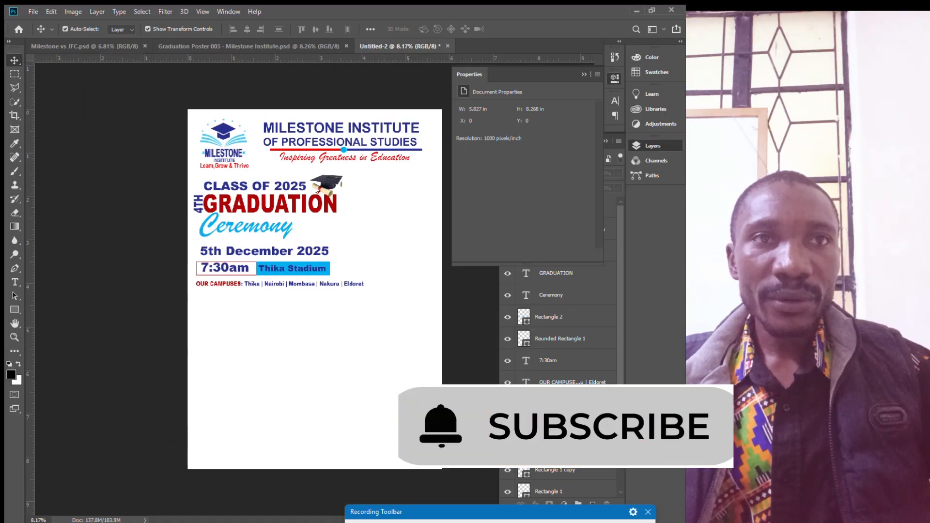
Draw a rectangle about 2835 by 906 px below the campuses line and fill it with the recently used light blue
click(14, 309)
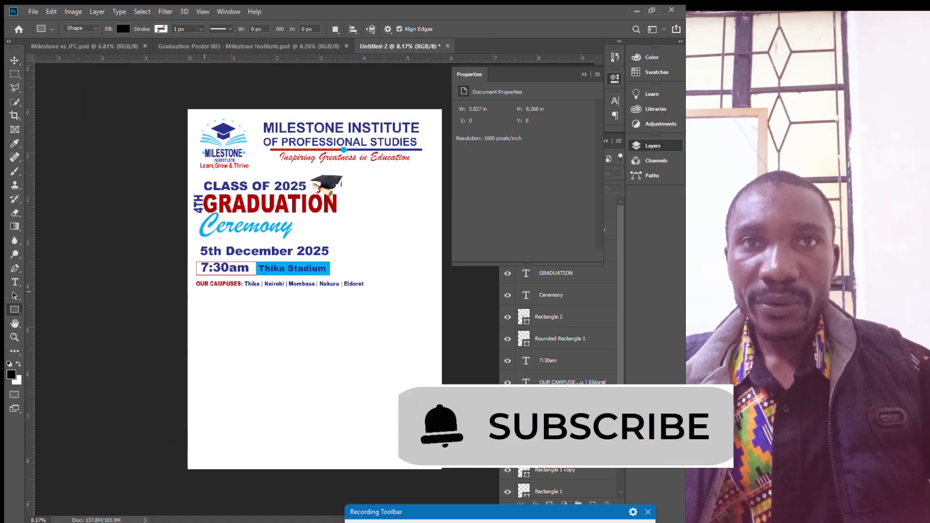
drag(206, 289, 331, 329)
click(123, 28)
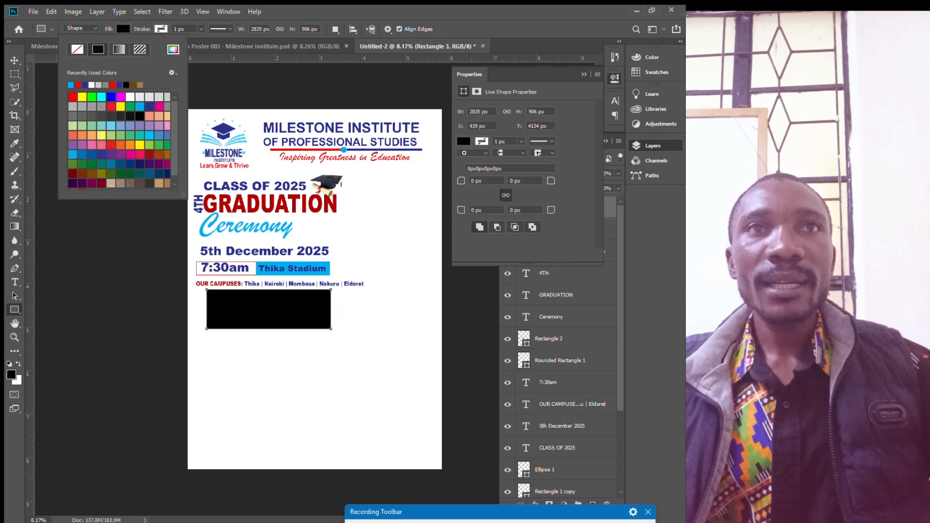
click(70, 85)
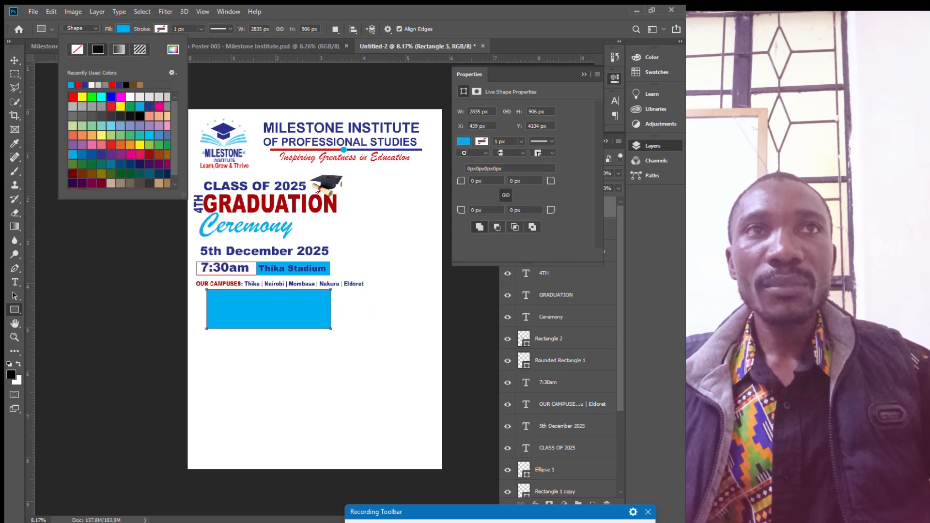
Draw a vertical bar about 111 by 930 px beside the left edge of the blue rectangle and fill it with the recently used red
key(v)
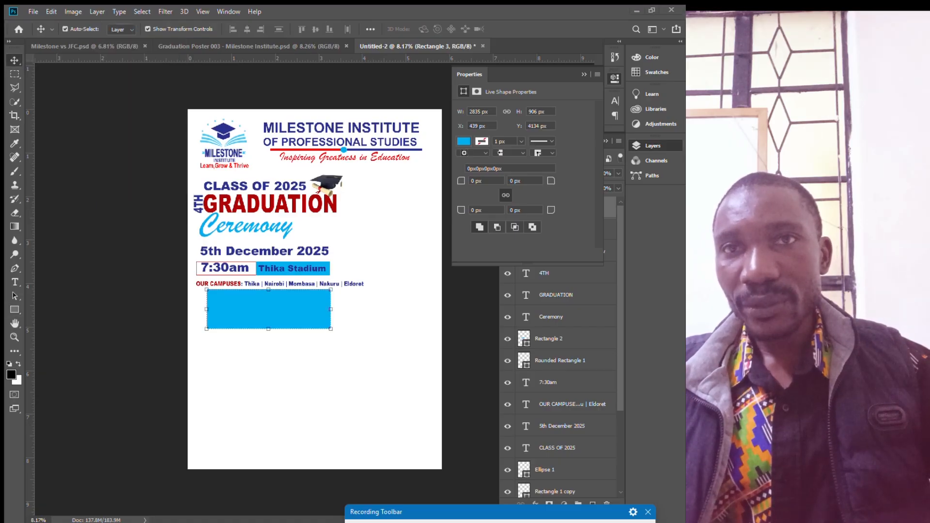
key(alt+Tab)
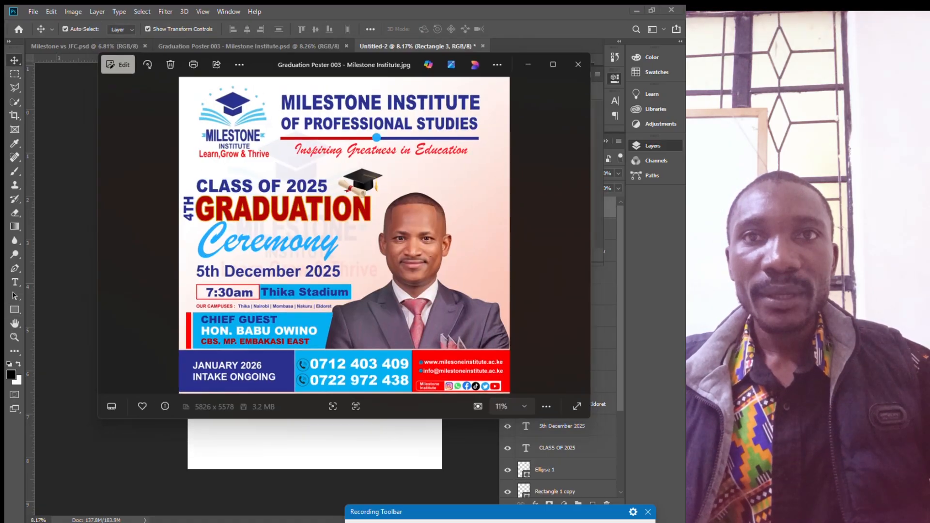
key(alt+Tab)
key(a)
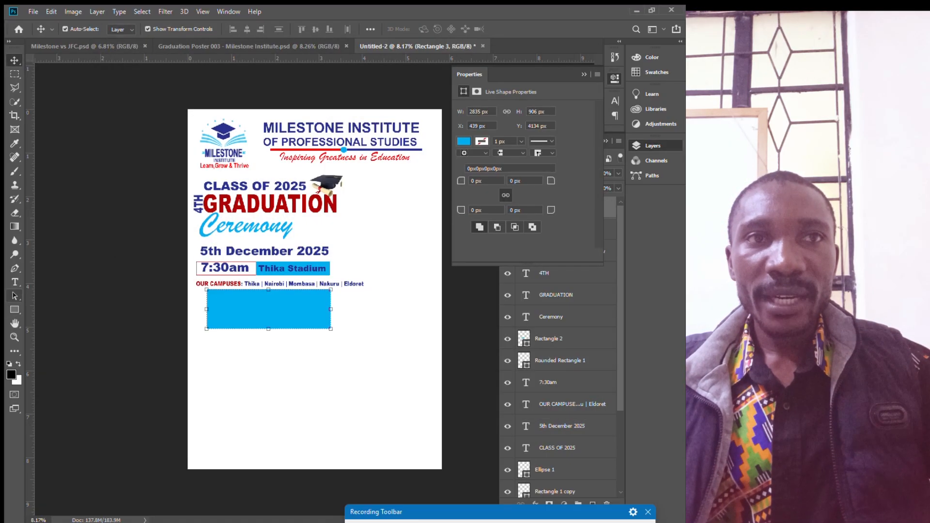
key(u)
drag(198, 289, 204, 332)
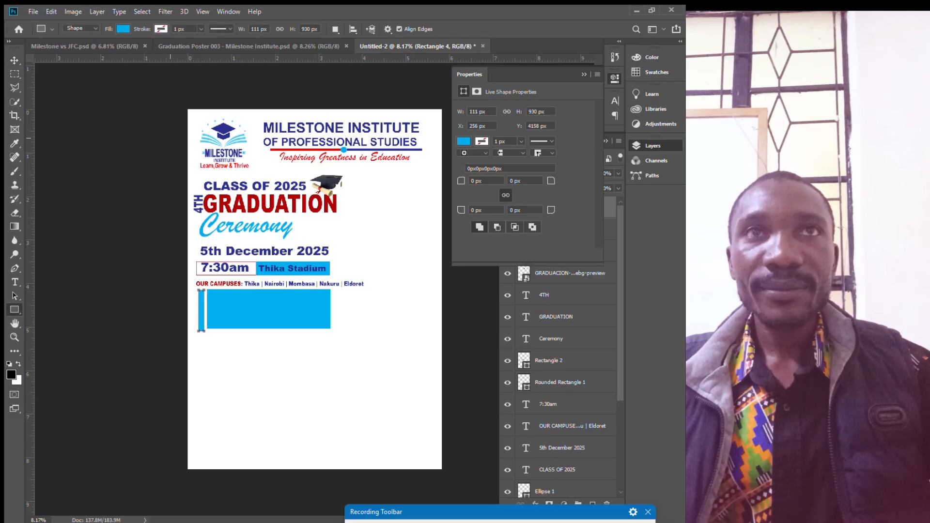
click(123, 28)
click(78, 84)
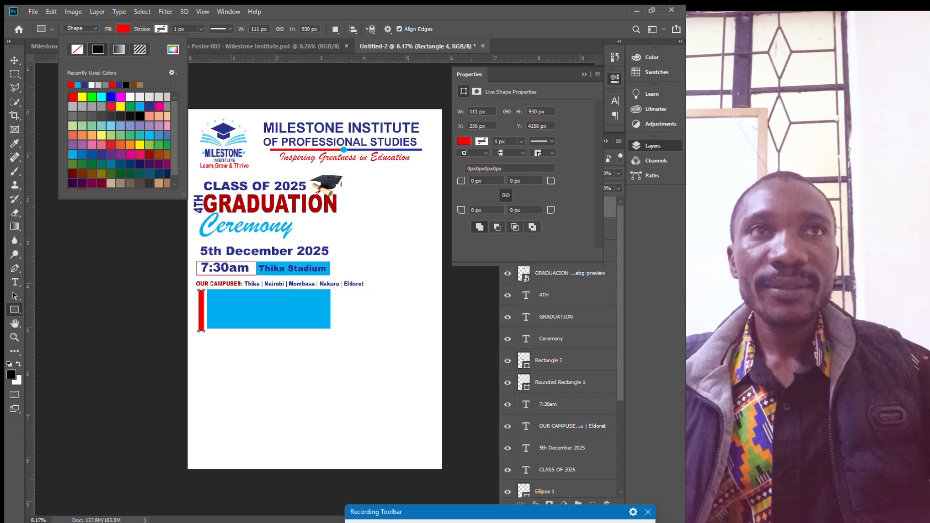
Adjust the red bar's top and bottom edges to match the blue rectangle, giving it a height of 906 px
click(14, 60)
scroll(279, 313, up, 5)
scroll(246, 337, up, 1)
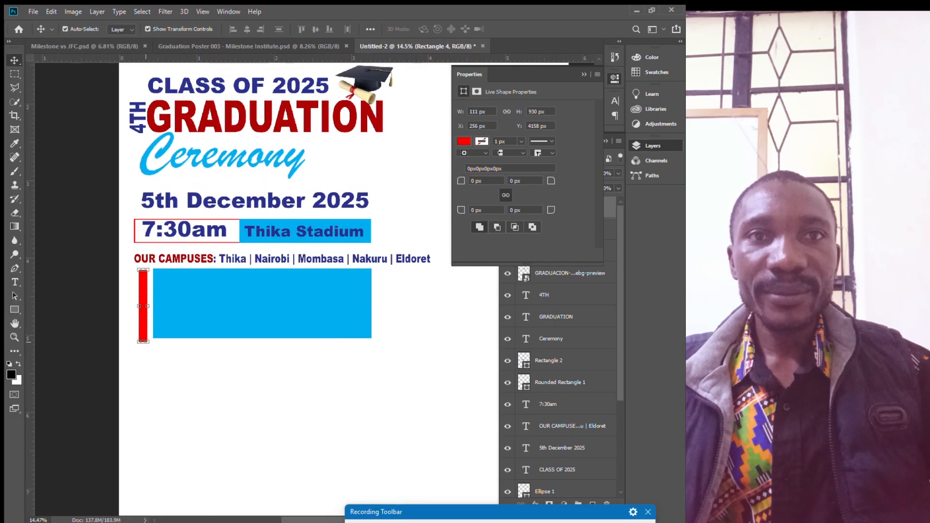
drag(143, 341, 143, 338)
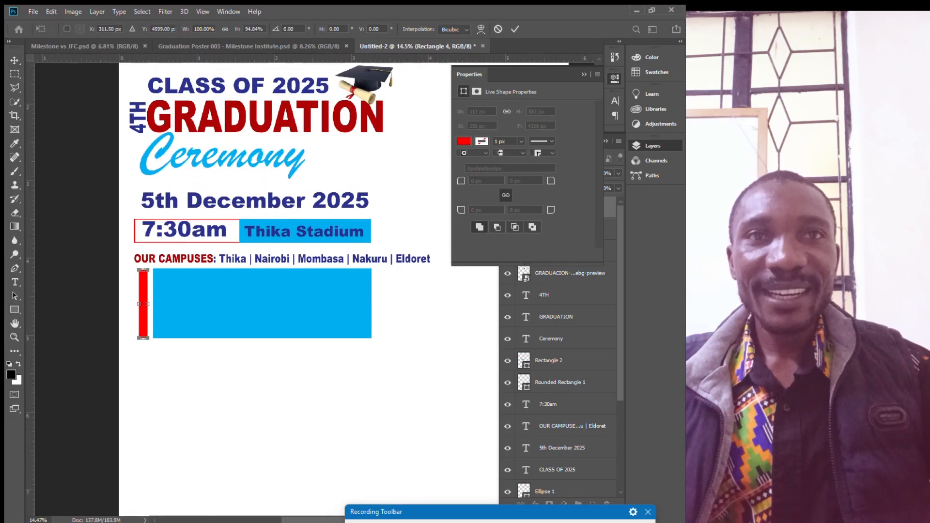
drag(143, 269, 143, 267)
key(Return)
key(ctrl+0)
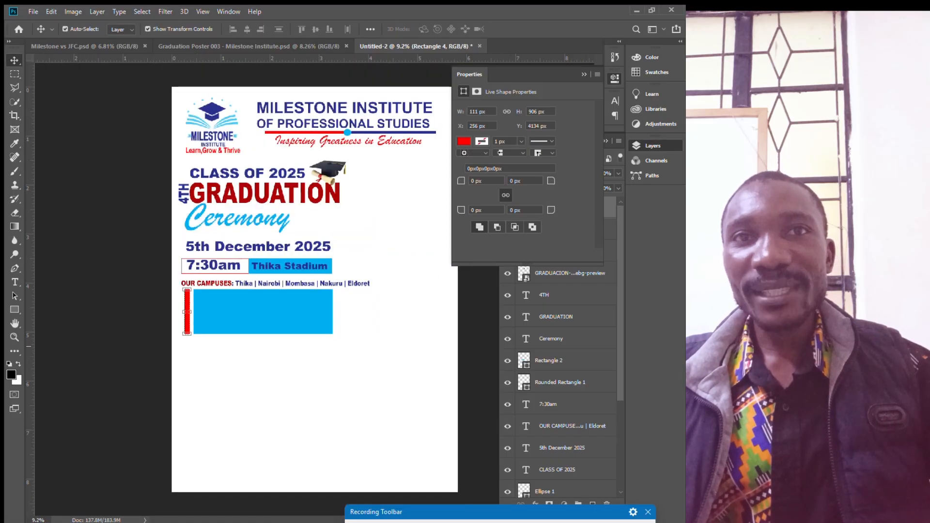
Widen the red bar slightly toward the blue rectangle, to 108.11% of its width
click(143, 267)
scroll(203, 296, up, 3)
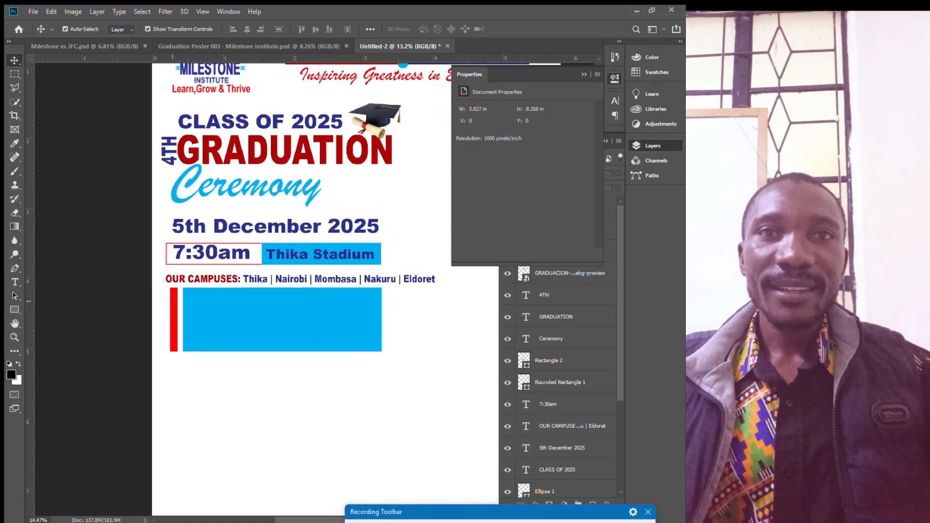
click(174, 322)
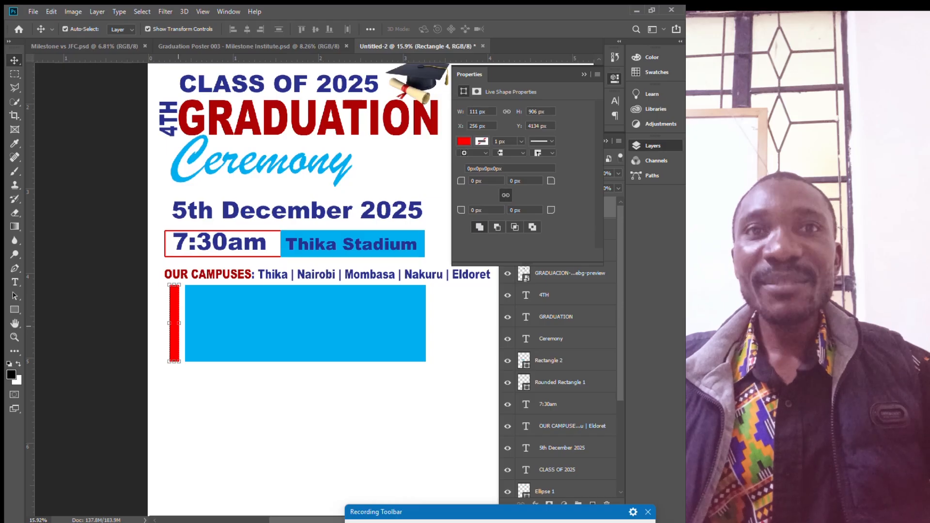
key(ctrl+t)
drag(180, 326, 181, 326)
key(Return)
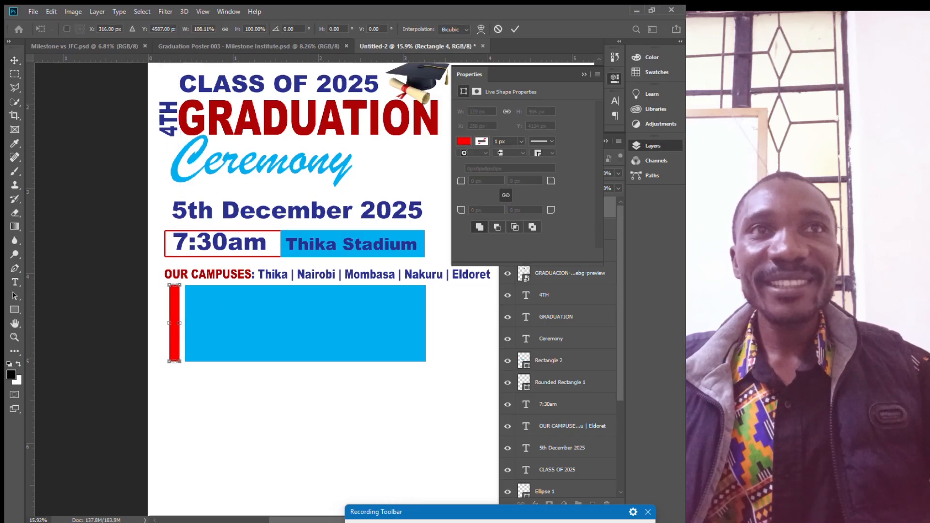
scroll(180, 240, down, 2)
scroll(181, 241, down, 1)
click(360, 375)
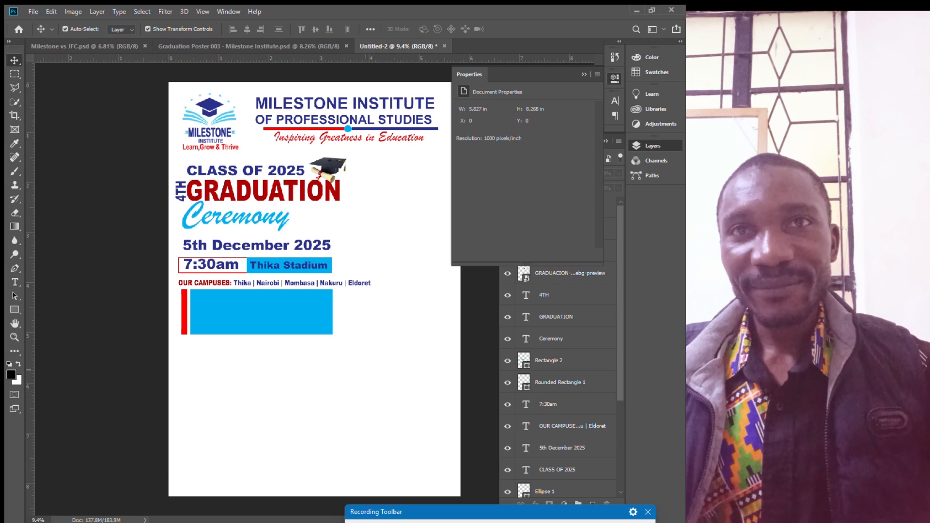
scroll(367, 277, up, 3)
scroll(358, 286, down, 2)
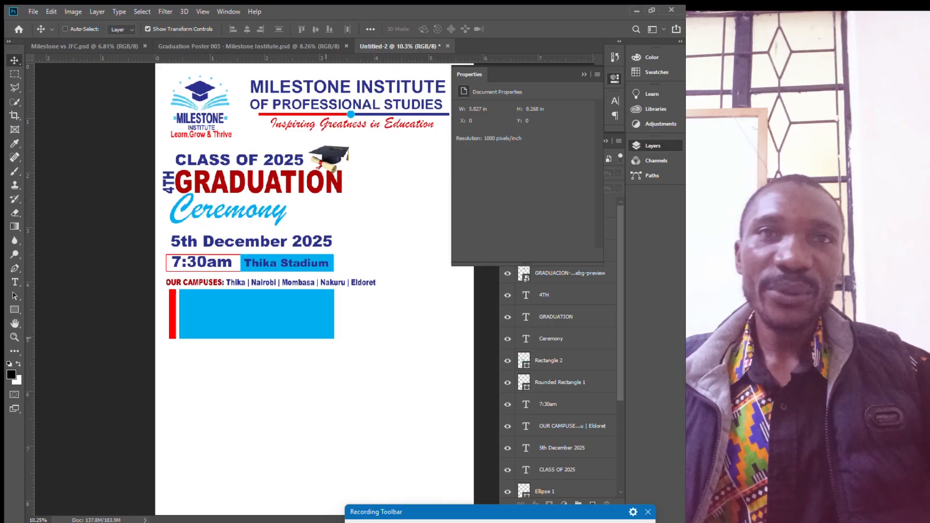
key(ctrl+s)
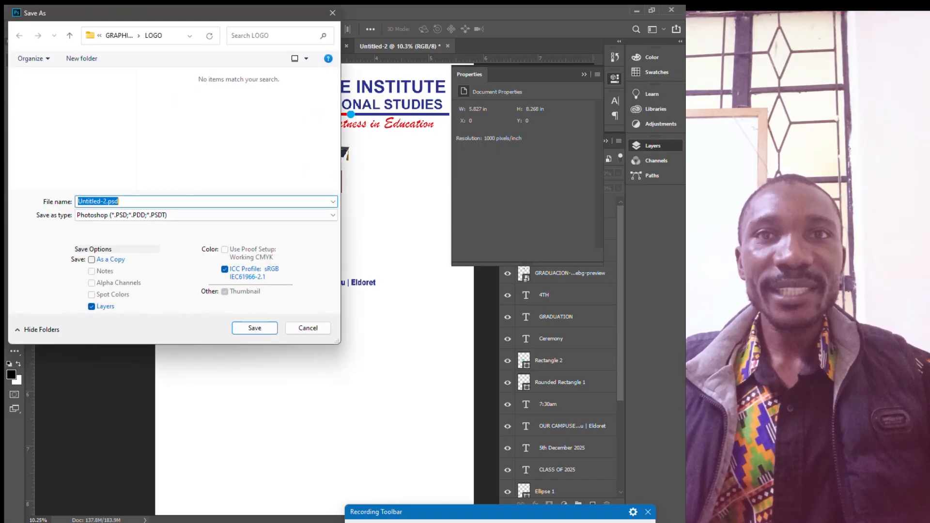
click(308, 328)
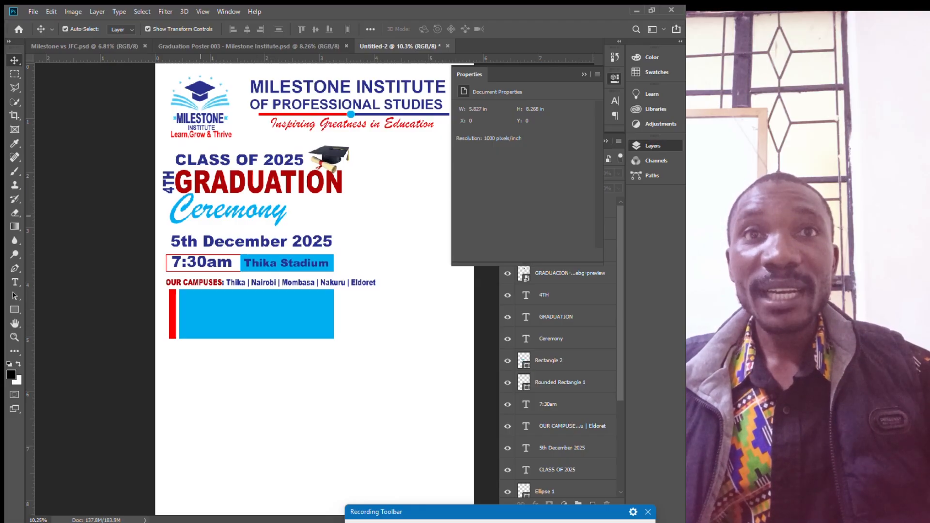
Reshape the 5th December 2025 text to 88.80% width and 125.29% height, keeping its left edge in place
click(181, 246)
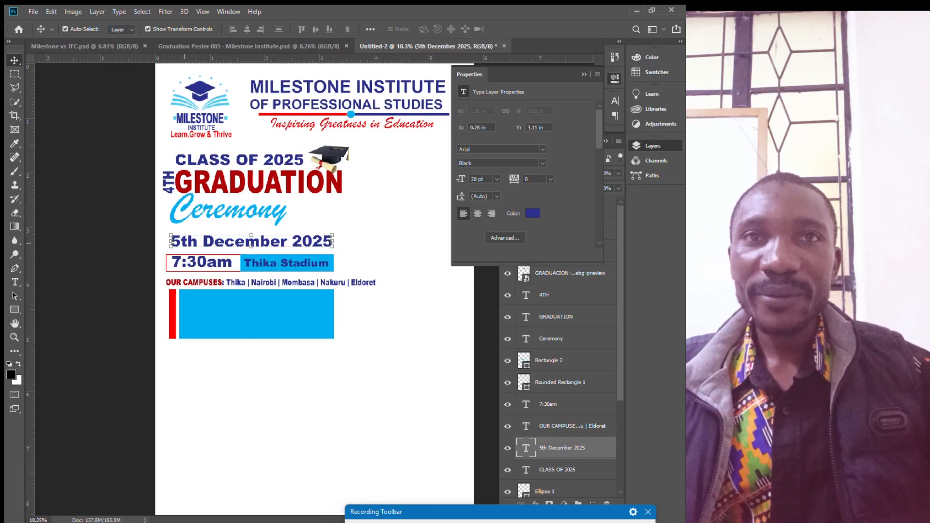
scroll(177, 257, up, 2)
scroll(186, 262, down, 2)
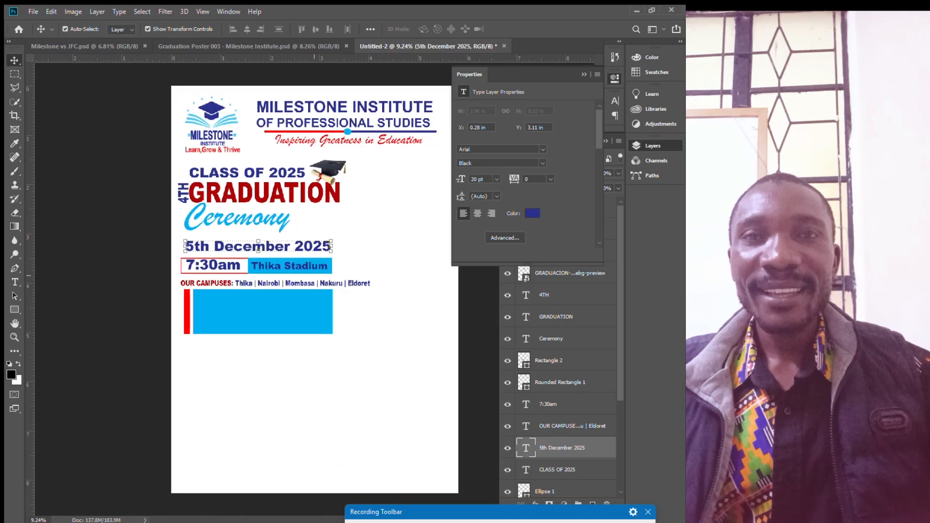
key(ctrl+t)
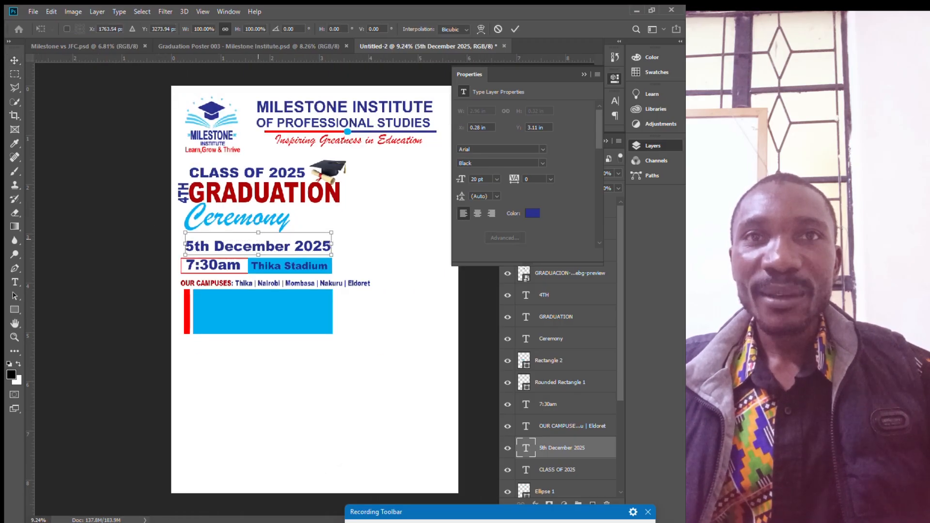
drag(259, 233, 258, 233)
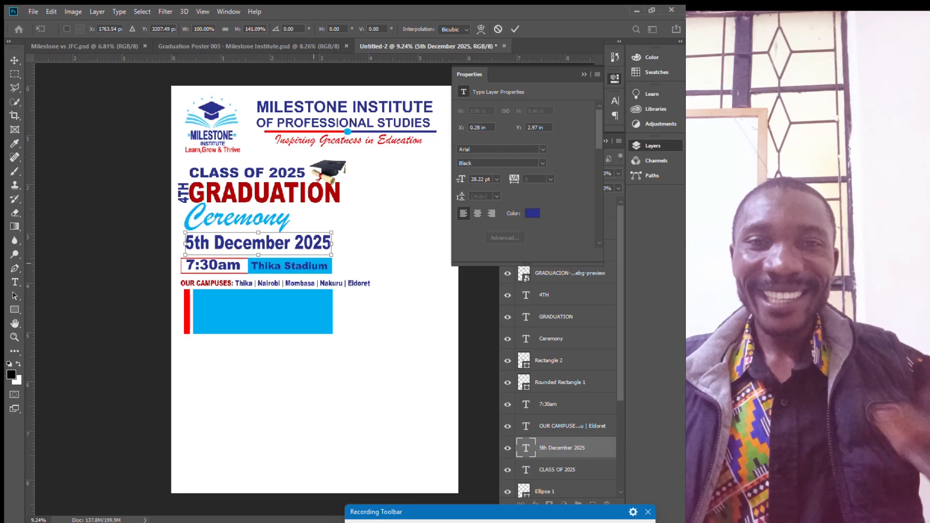
scroll(291, 235, down, 2)
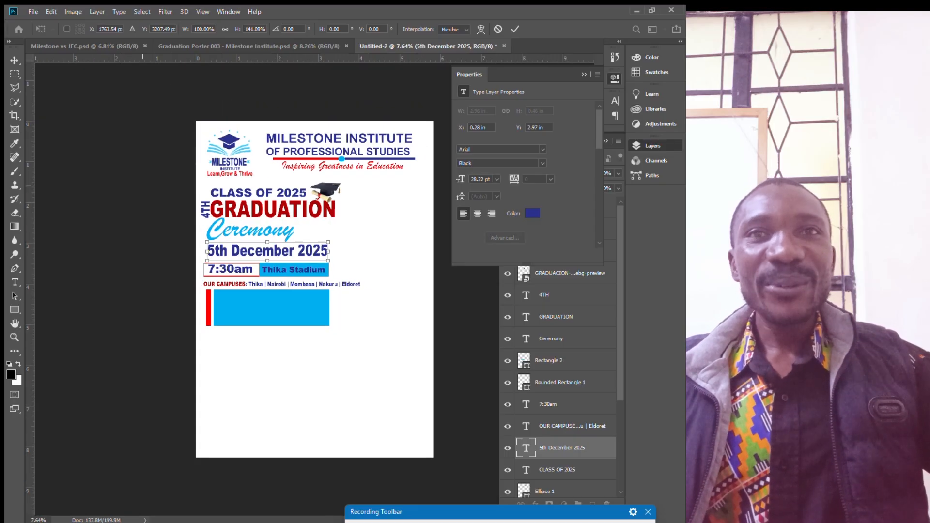
mouse_move(328, 251)
mouse_down()
mouse_move(363, 252)
mouse_move(315, 251)
mouse_up()
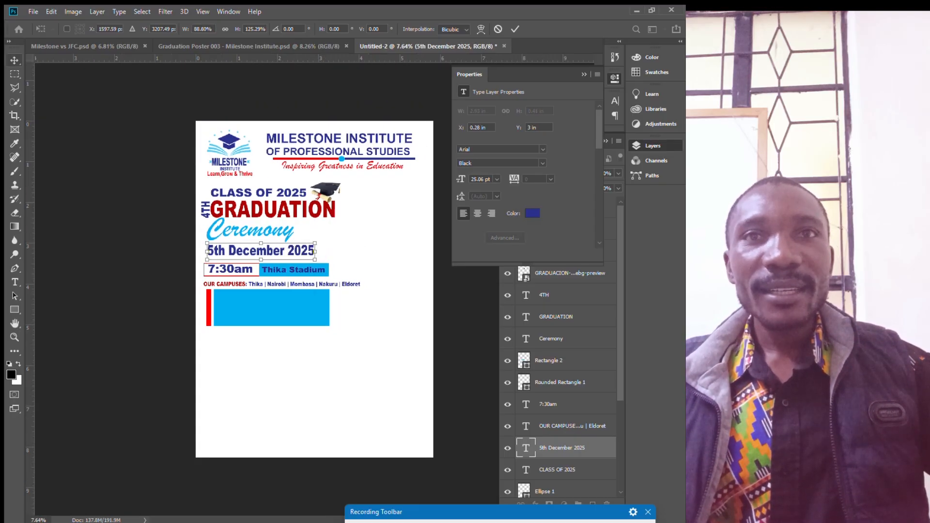
click(14, 61)
click(387, 276)
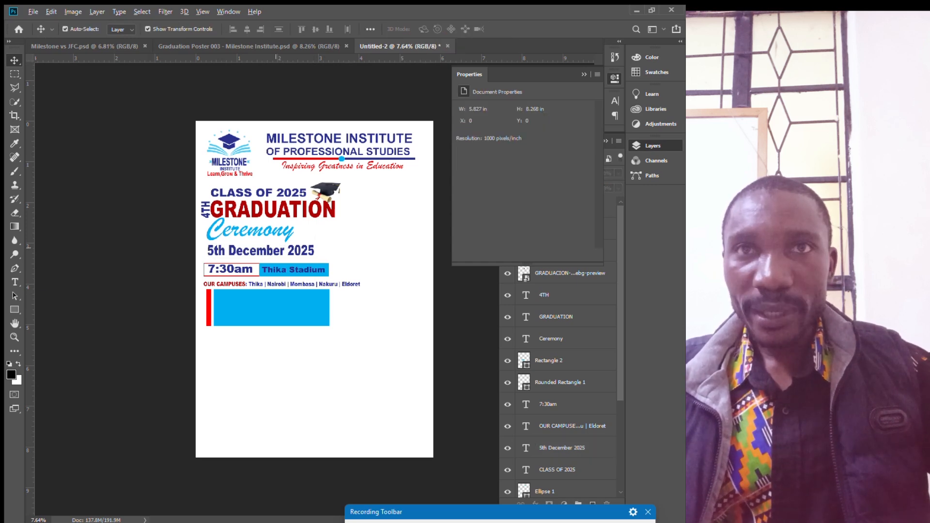
Duplicate the date text onto the blue rectangle, bring the copy to the front and replace its wording with CHIEF GUEST
drag(261, 250, 270, 302)
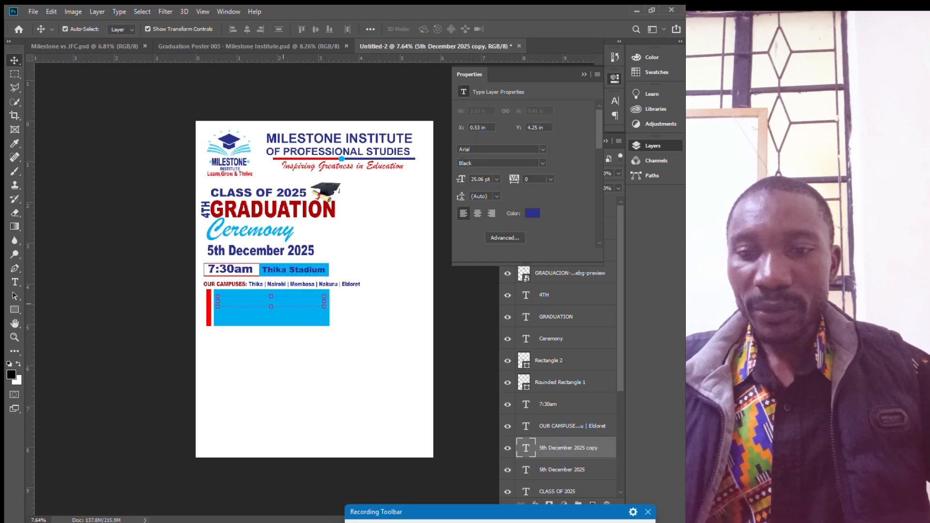
key(ctrl+shift+bracketright)
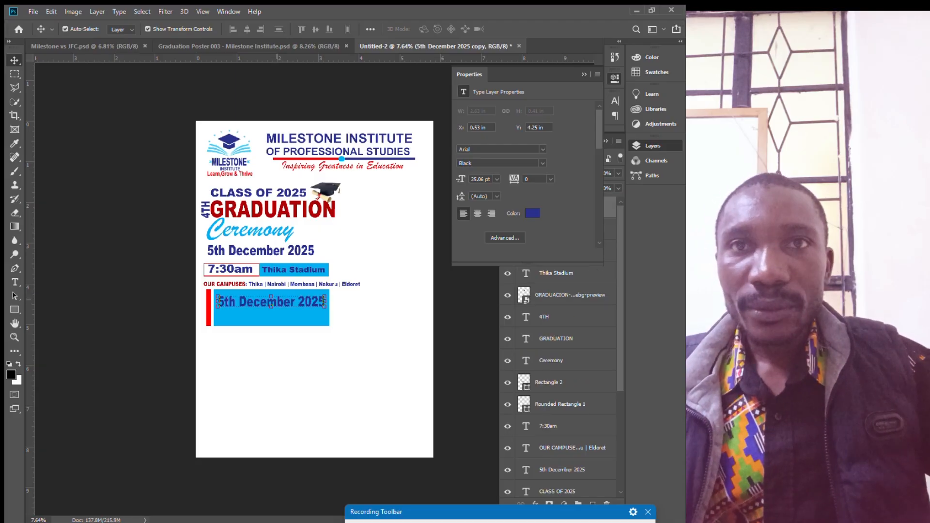
key(Return)
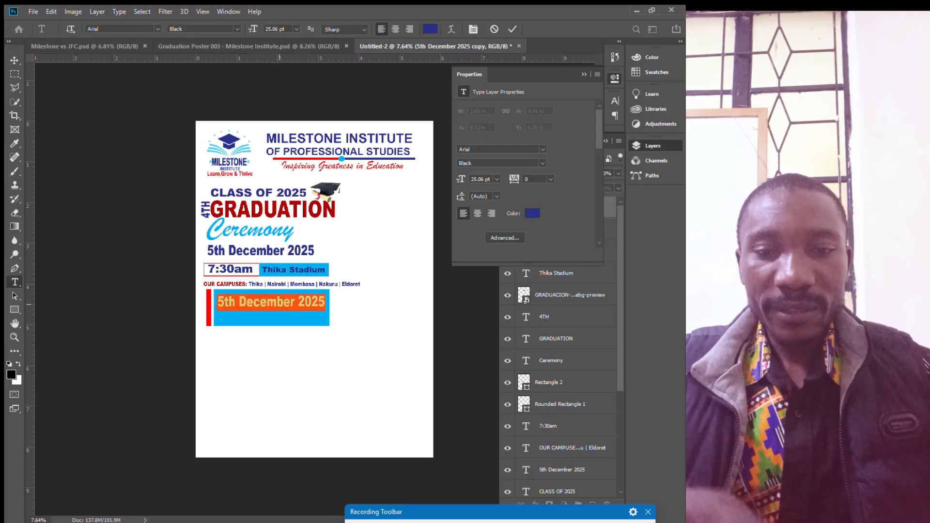
text(CHIEF GUEST)
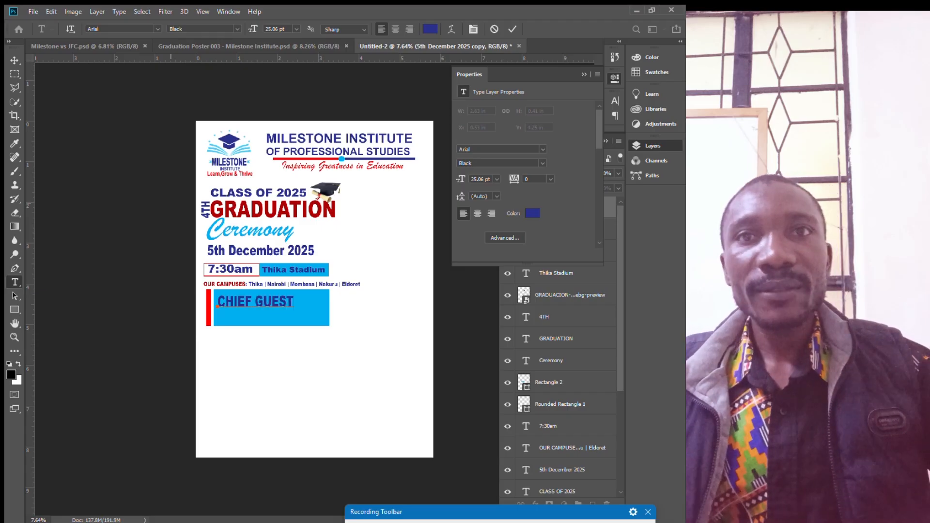
click(15, 60)
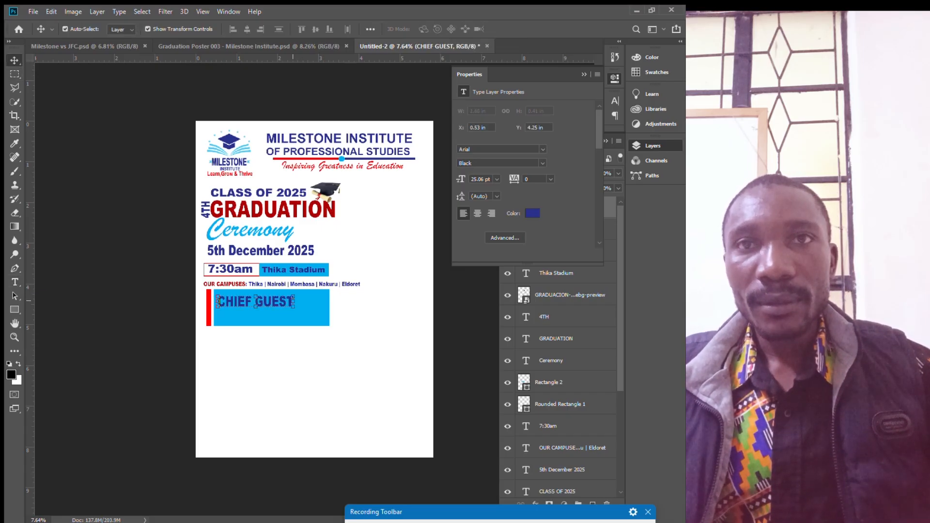
Enlarge the CHIEF GUEST text on the blue rectangle to 29.3 pt and start another free transform on it
key(ctrl+t)
drag(306, 301, 305, 303)
key(Return)
key(ctrl+t)
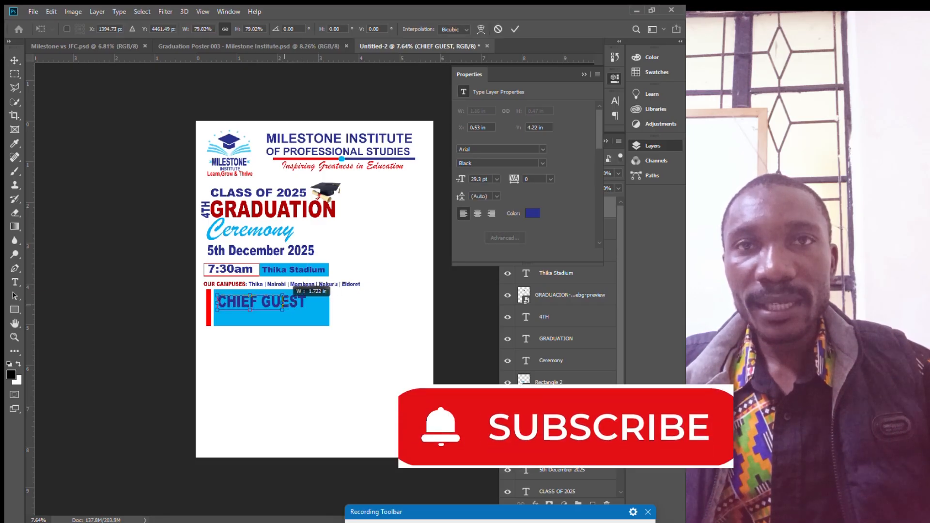
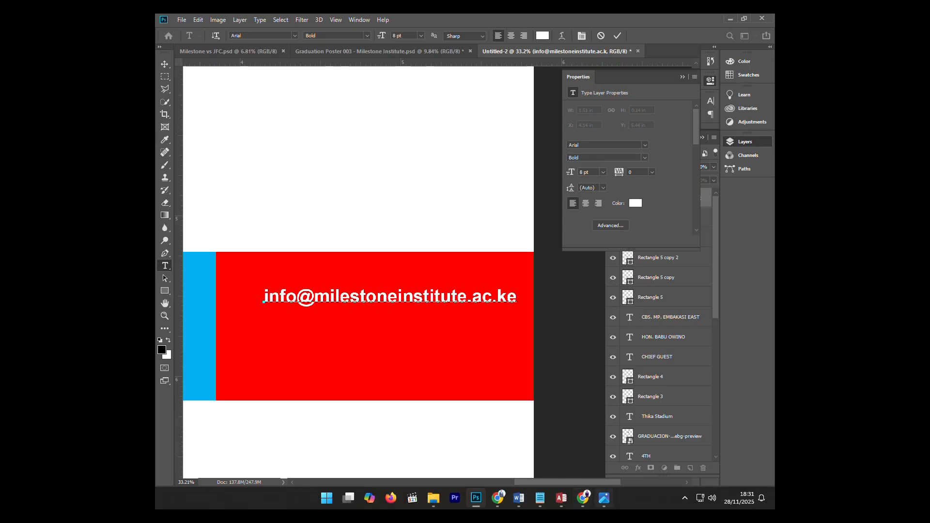
click(540, 498)
drag(195, 166, 297, 166)
double_click(296, 166)
click(296, 166)
drag(296, 166, 191, 167)
key(ctrl+c)
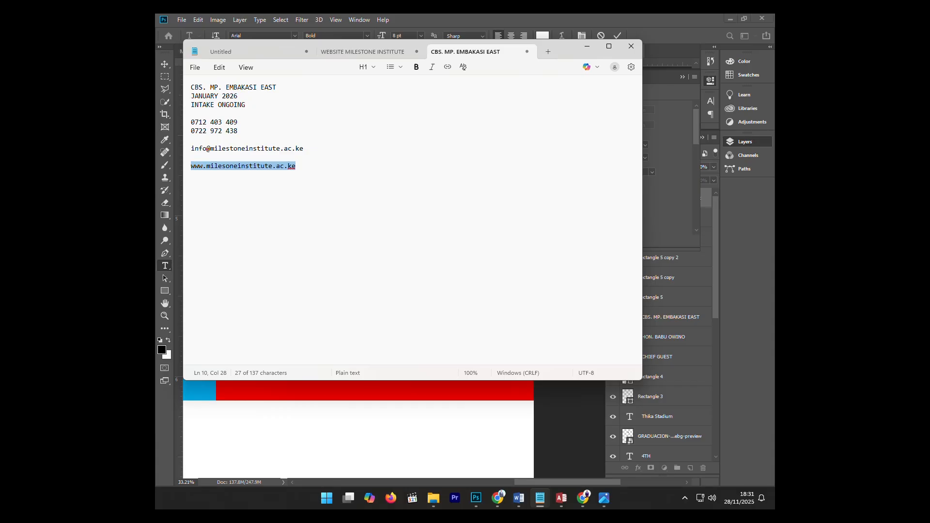
key(alt+Tab)
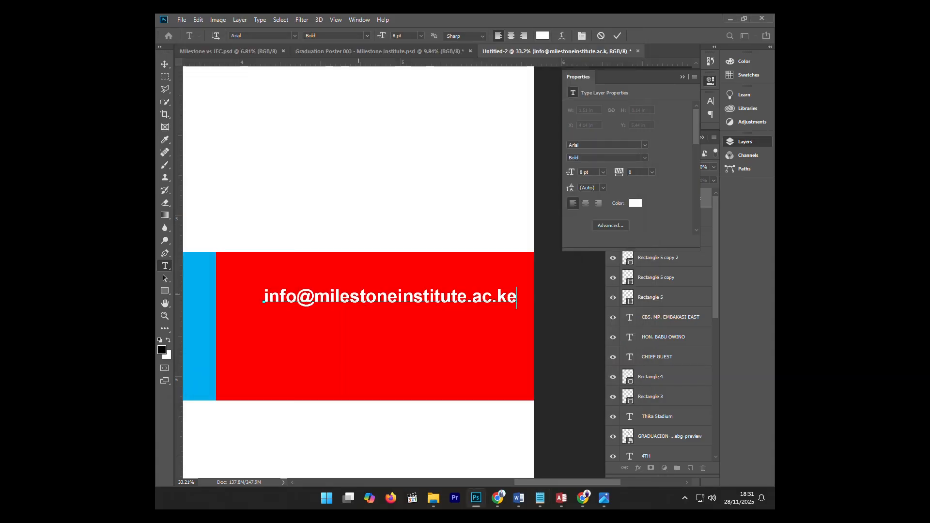
click(165, 64)
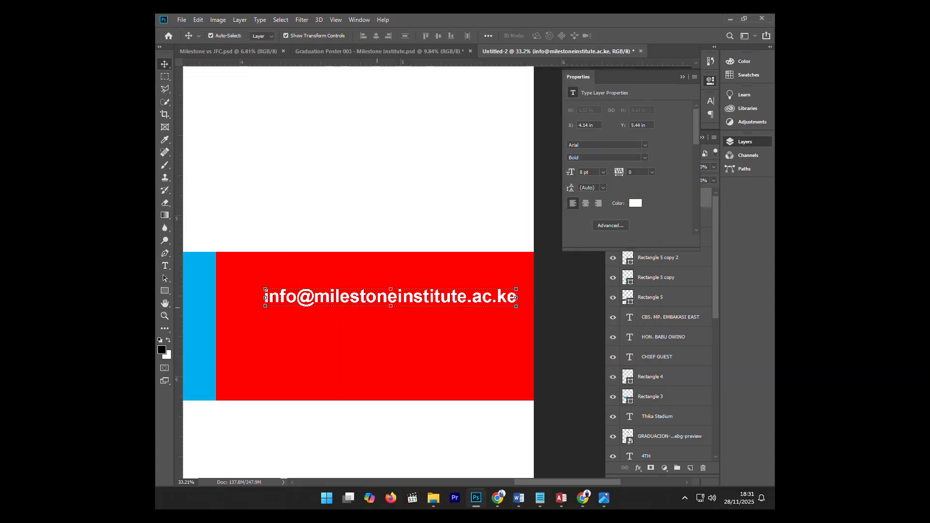
drag(383, 293, 383, 326)
double_click(388, 329)
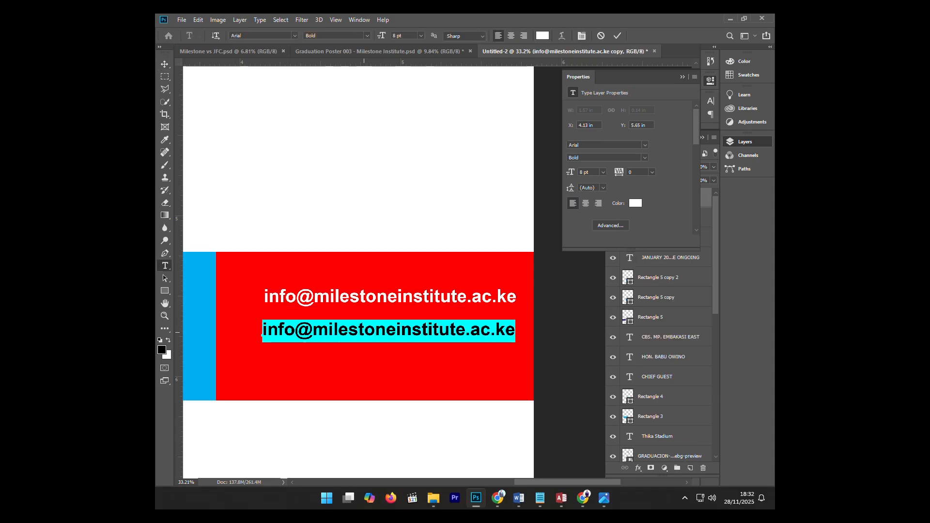
key(ctrl+v)
click(164, 64)
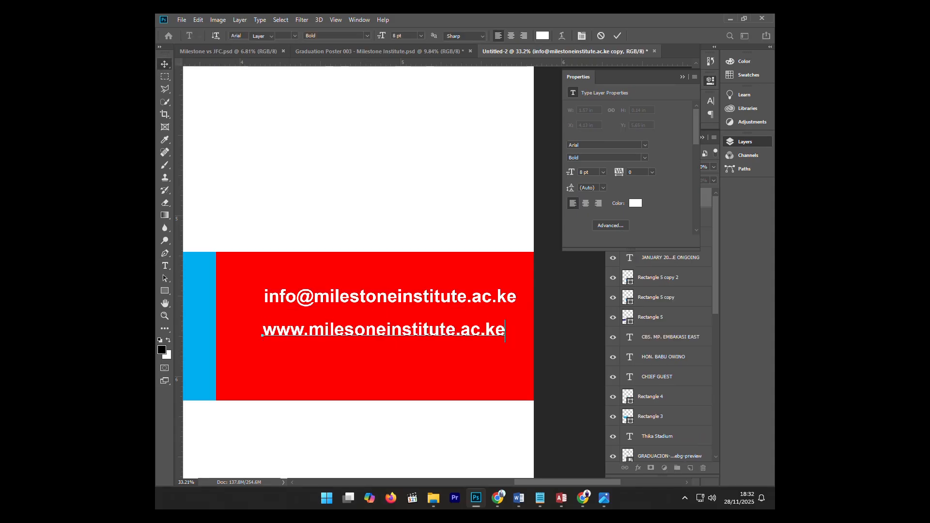
scroll(389, 279, down, 6)
click(493, 331)
scroll(352, 297, up, 2)
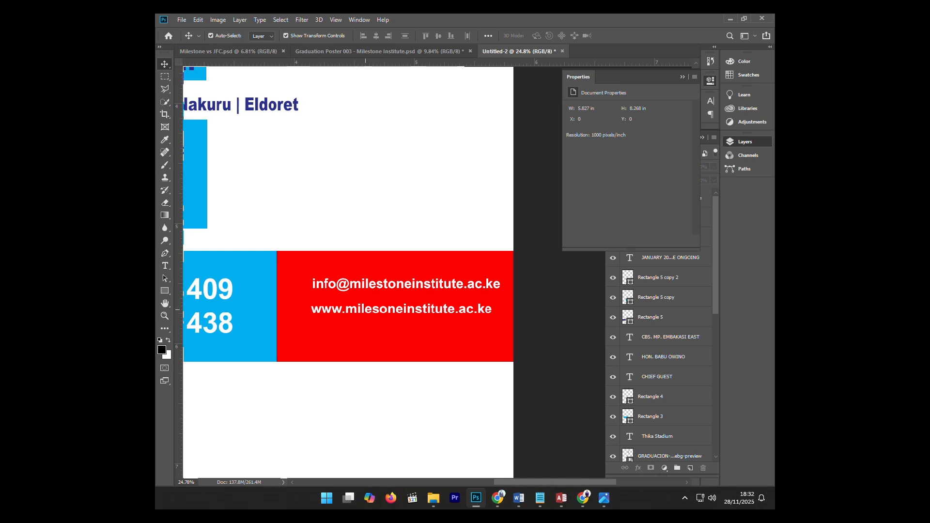
Check the reference poster, and draw a rounded rectangle about 445 by 174 px below the website line, with 28 px corners
scroll(385, 289, down, 1)
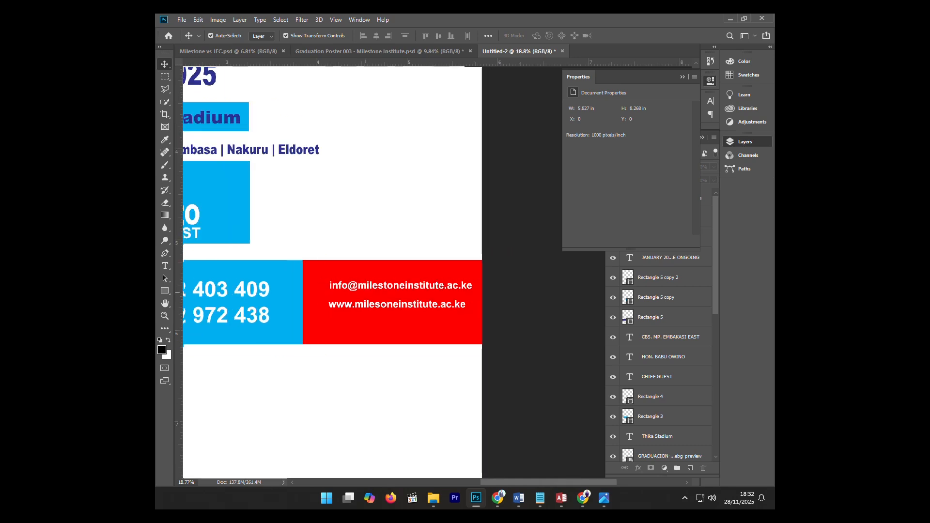
click(604, 498)
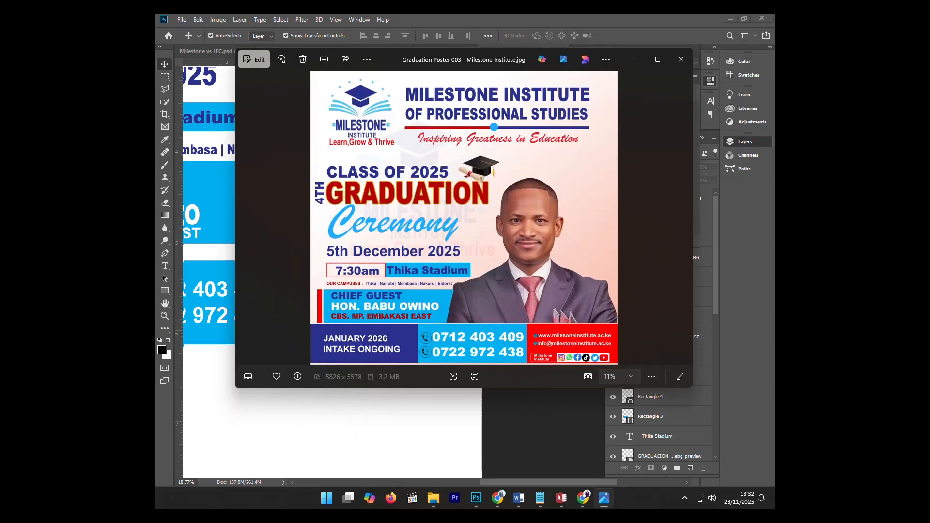
key(alt+Tab)
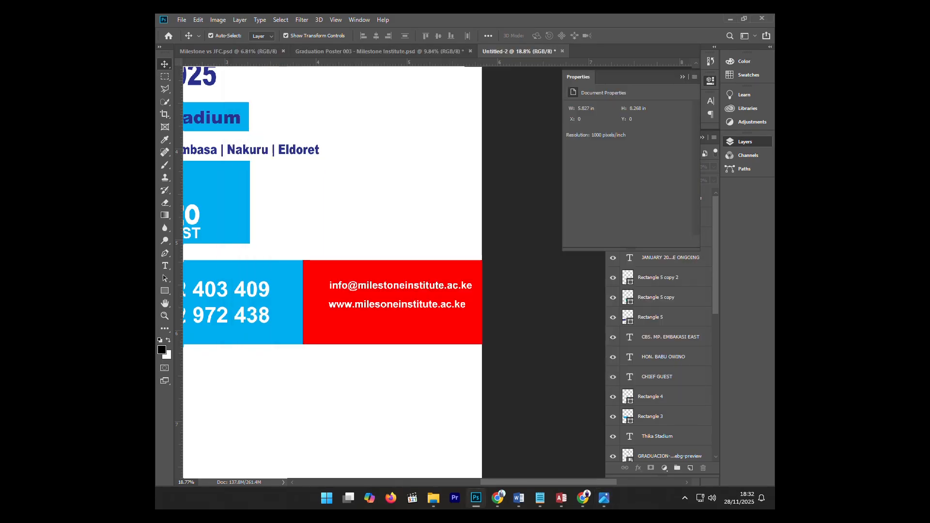
key(u)
drag(318, 320, 359, 336)
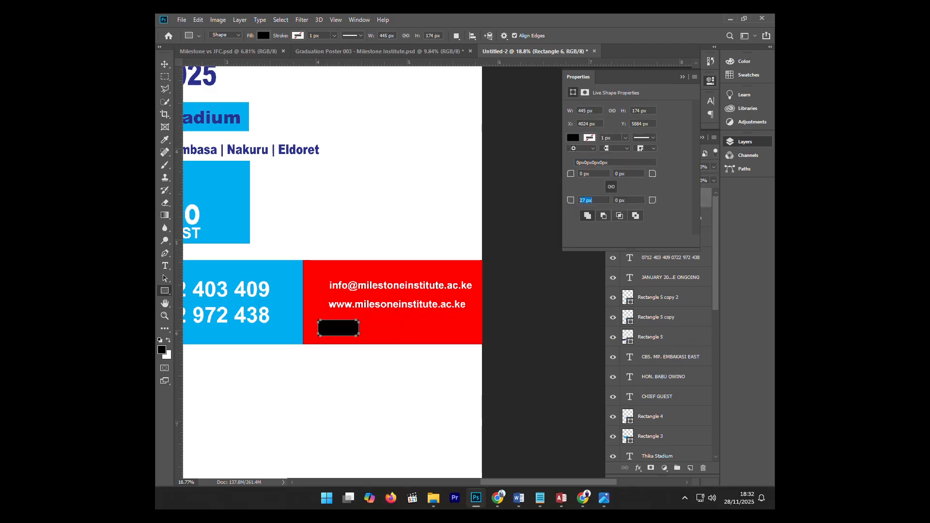
text(28)
key(Return)
Remove the rounded rectangle's fill and give it a white 13.34 px stroke
click(263, 35)
click(222, 54)
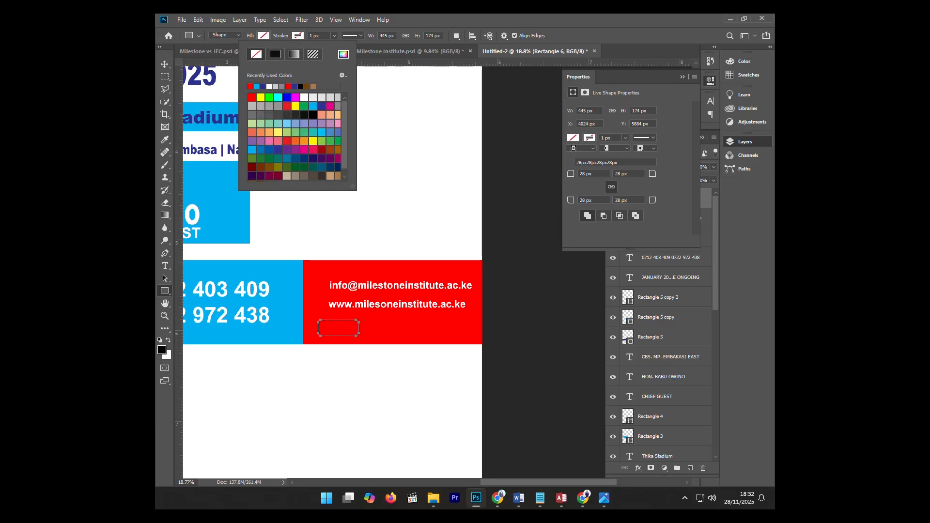
click(334, 35)
drag(335, 46, 334, 46)
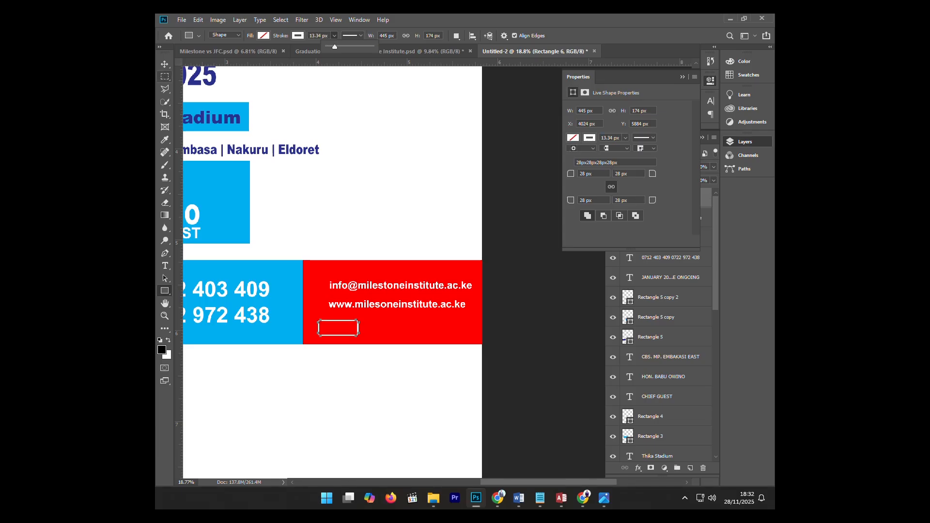
key(Return)
Enlarge the outlined rounded rectangle to about 578 by 240 px, keeping its lower-left corner in place
key(v)
mouse_move(358, 328)
mouse_down()
mouse_move(373, 328)
mouse_move(344, 314)
mouse_up()
key(Return)
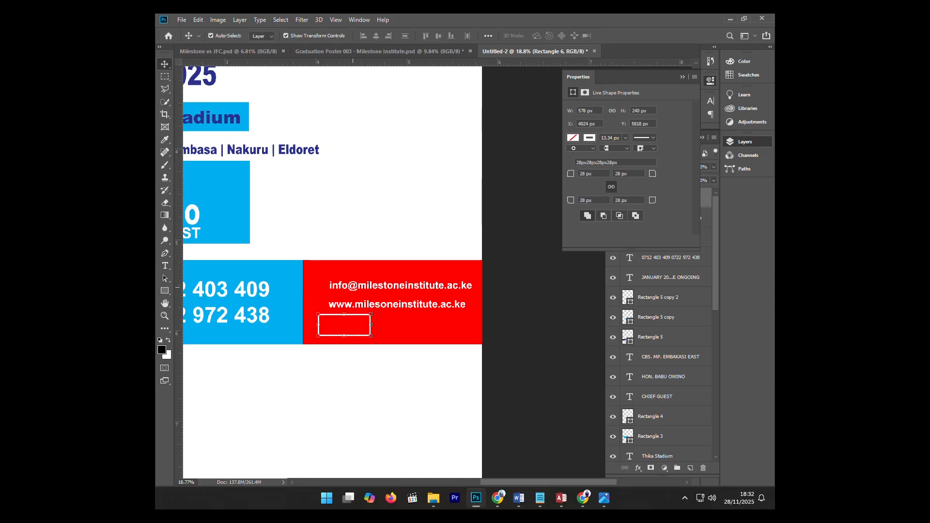
Duplicate the website line onto the outlined rectangle and replace the copy's wording with Milestone Institute on two lines
click(411, 305)
drag(411, 306, 401, 327)
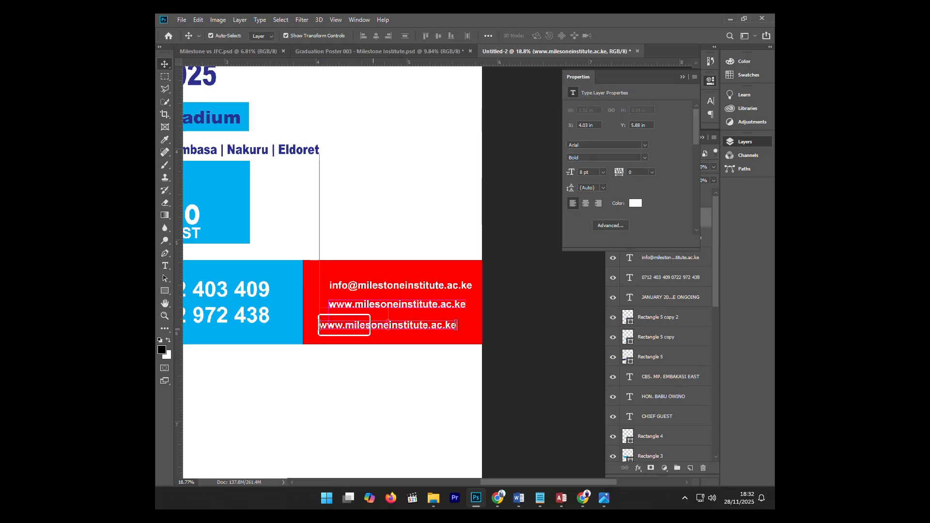
double_click(401, 327)
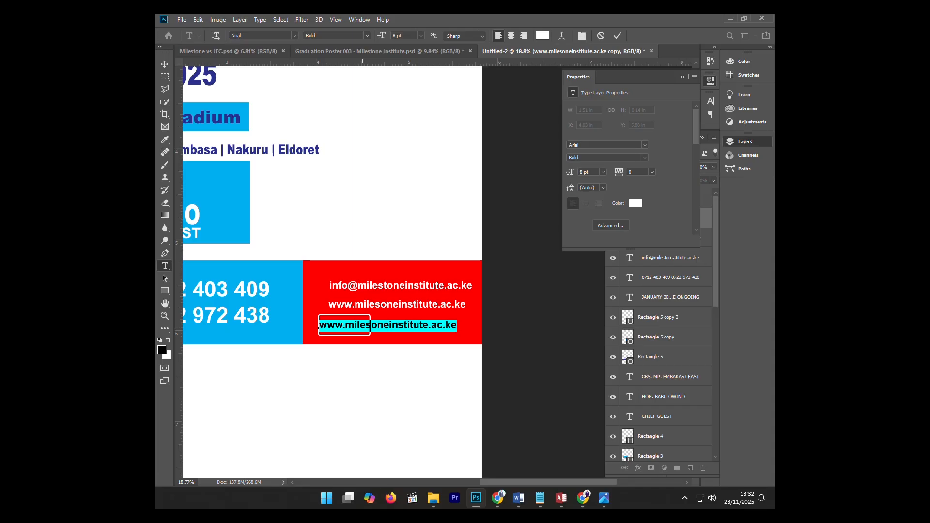
text(Mile)
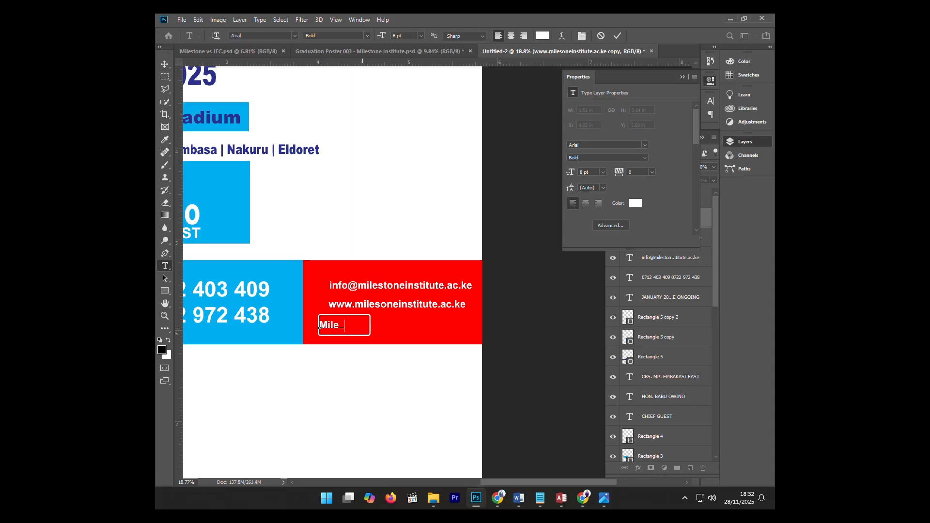
text(stone Int)
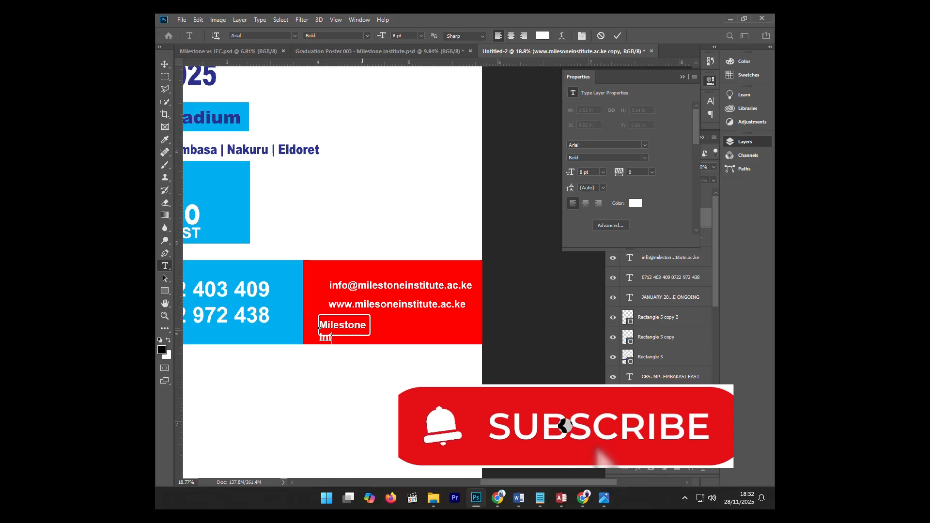
text(titute)
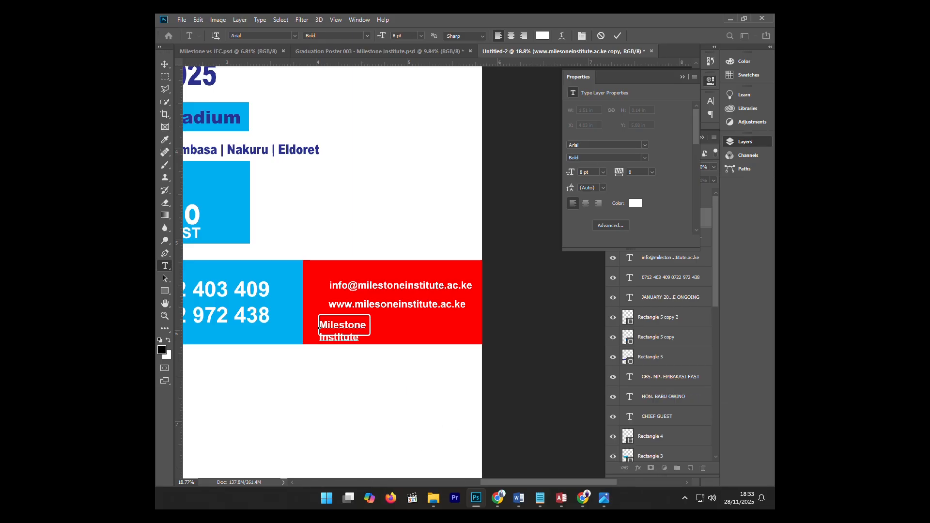
click(165, 64)
Shrink the Milestone Institute text to about 5.94 pt and position it inside the white rounded outline
scroll(357, 341, up, 5)
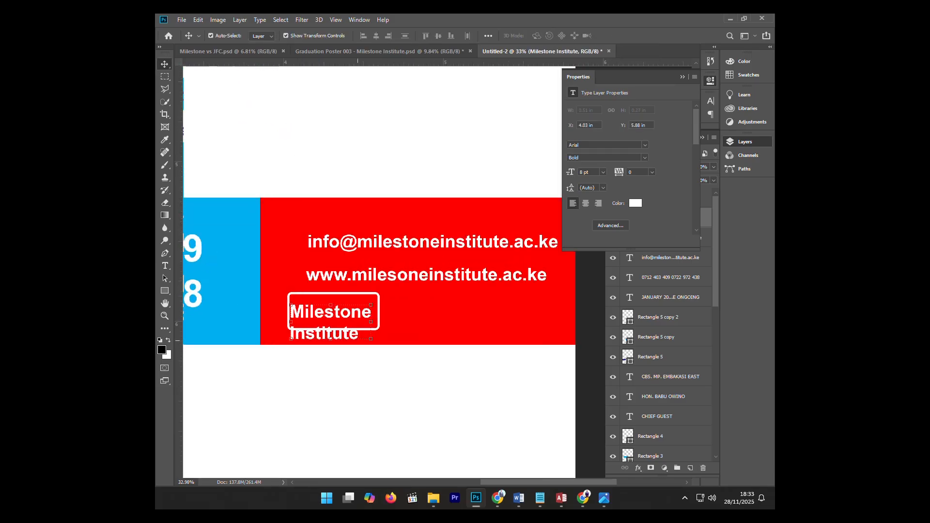
drag(346, 336, 349, 320)
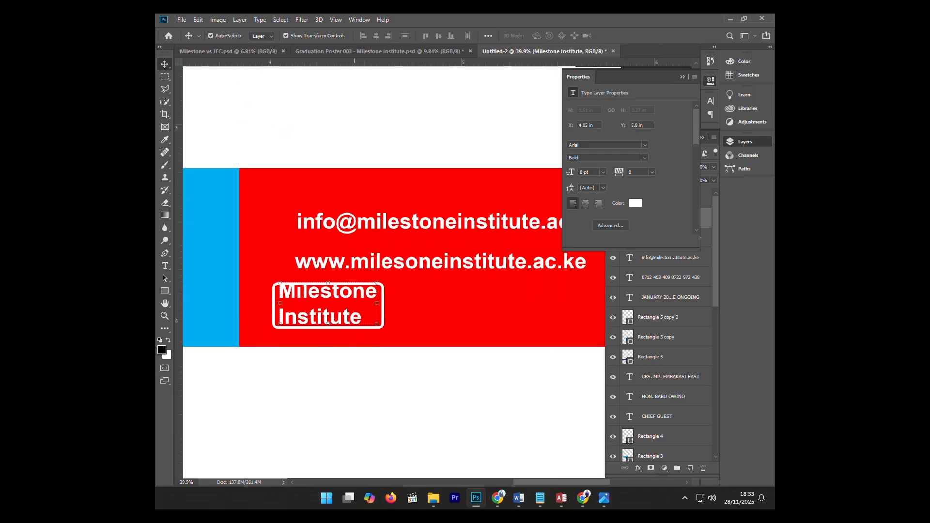
drag(376, 280, 356, 304)
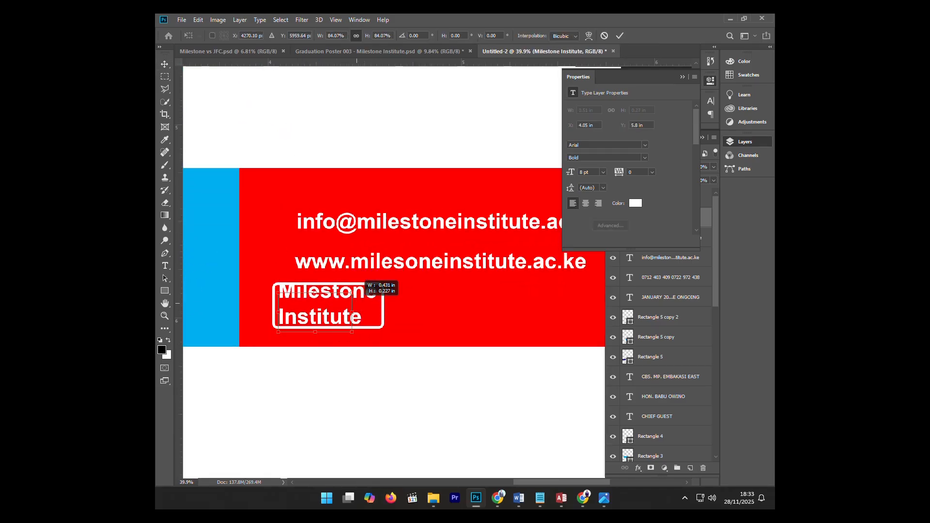
key(Return)
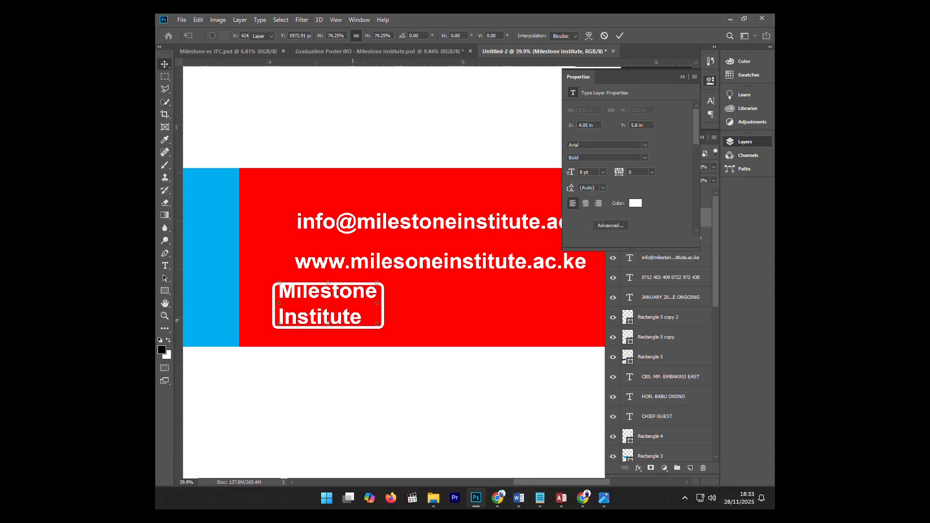
drag(311, 303, 324, 299)
scroll(323, 310, down, 4)
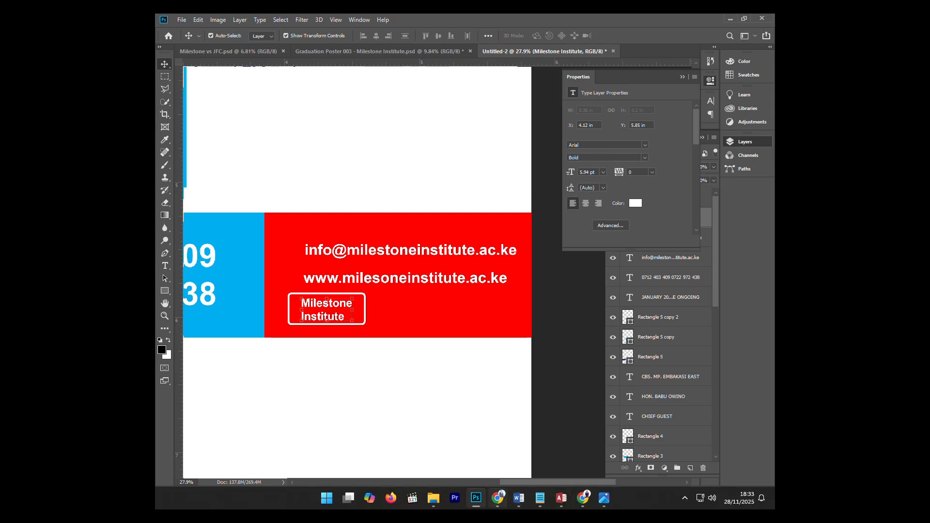
Switch to Pinterest in Chrome and search for SOCIAL MEDIA ICON
click(498, 498)
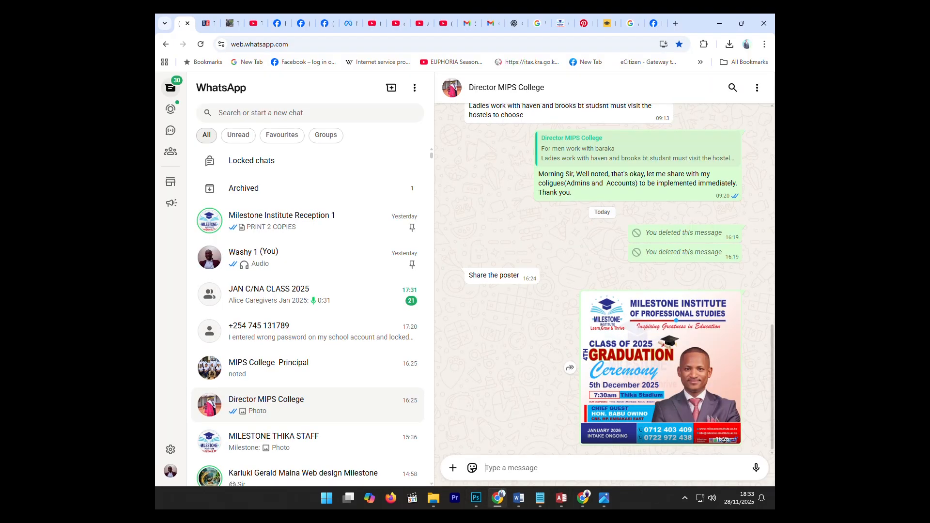
click(585, 23)
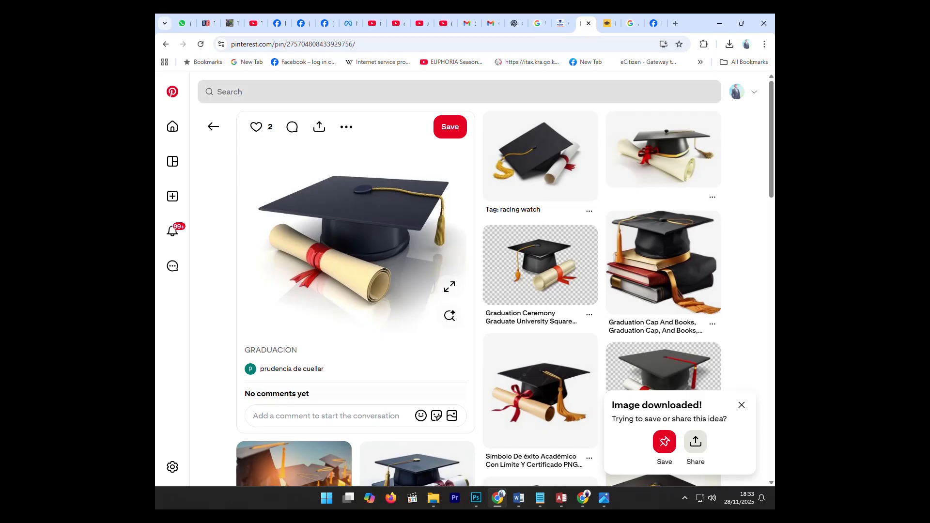
click(459, 92)
text(soc)
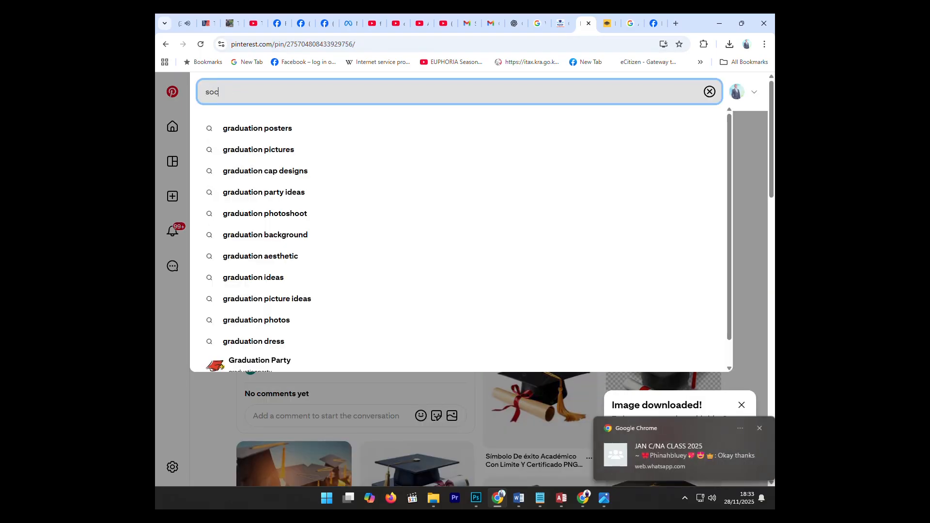
text(ial media)
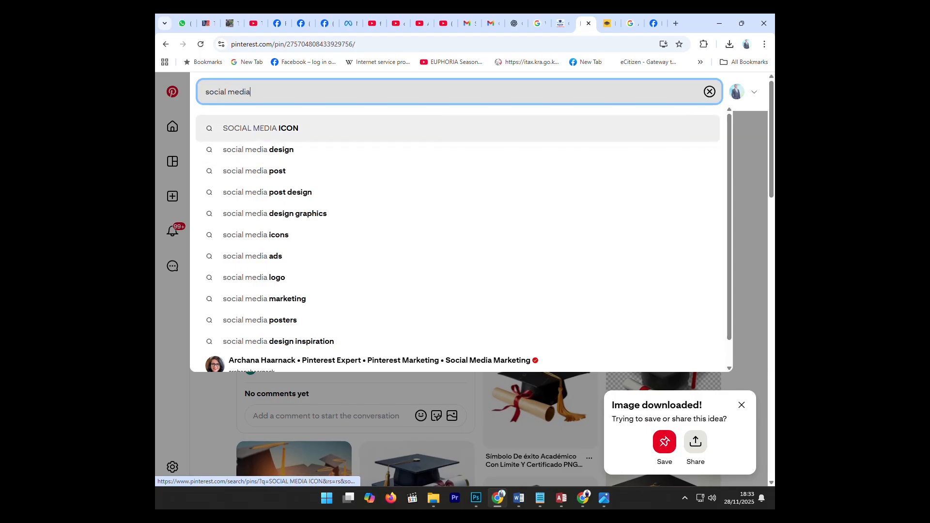
click(261, 128)
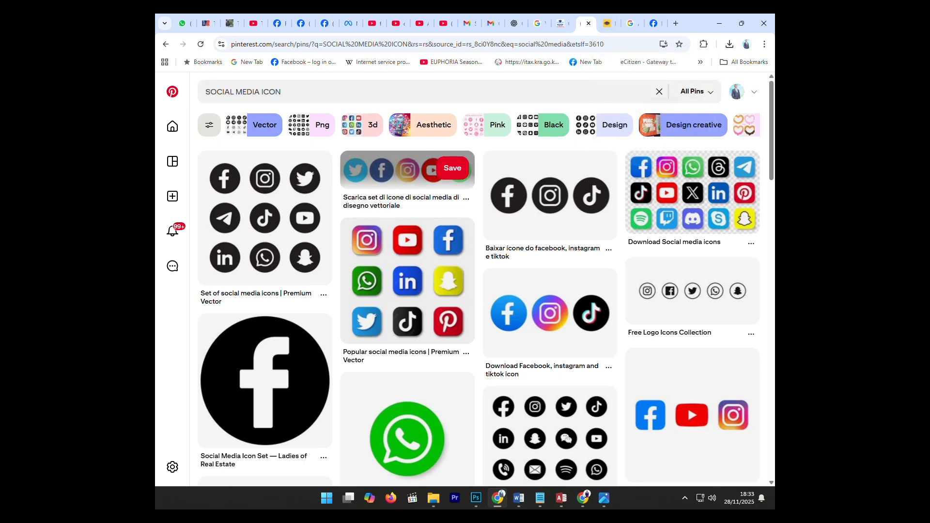
Open the pin with the row of round Twitter, Facebook, Instagram, YouTube and WhatsApp icons, download its image and leave the browser
click(387, 172)
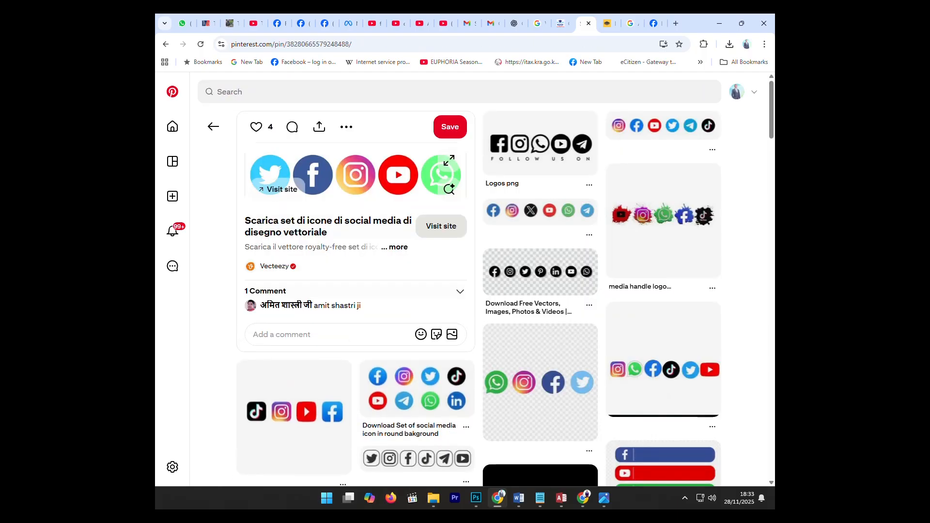
click(346, 126)
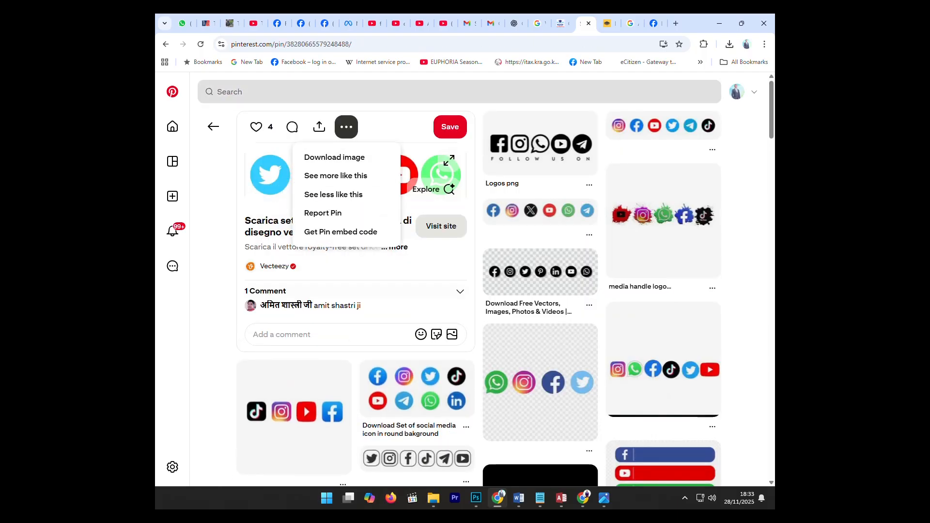
click(606, 23)
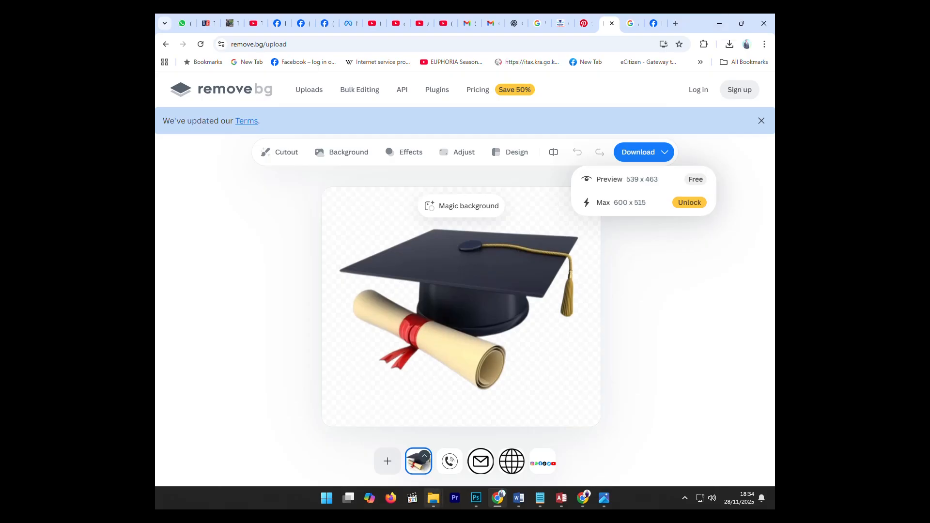
click(719, 23)
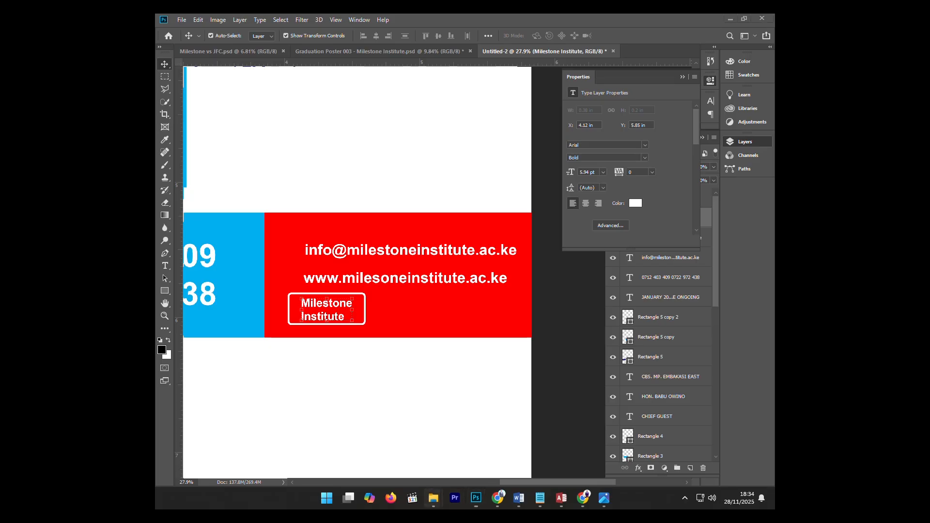
Switch to File Explorer, open the Downloads folder and copy the social media icons file download__33_-removebg-preview.png
mouse_move(433, 498)
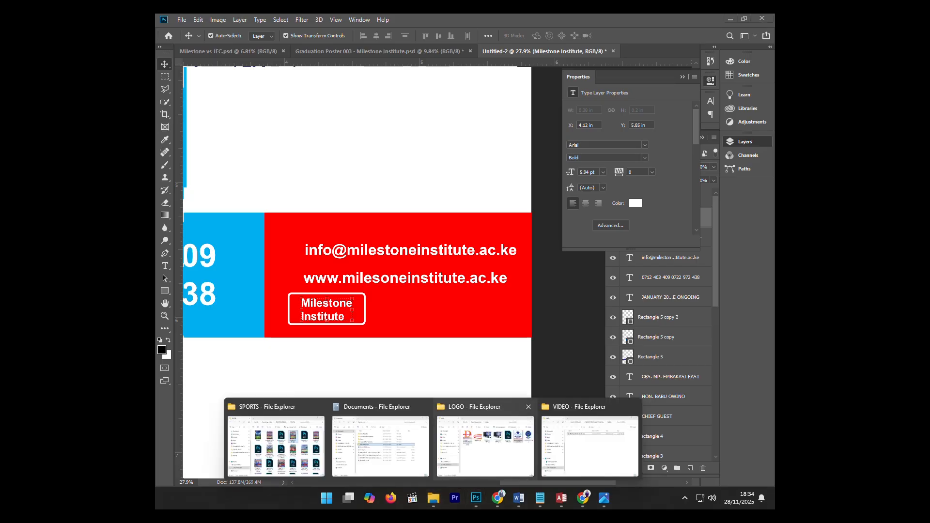
click(484, 444)
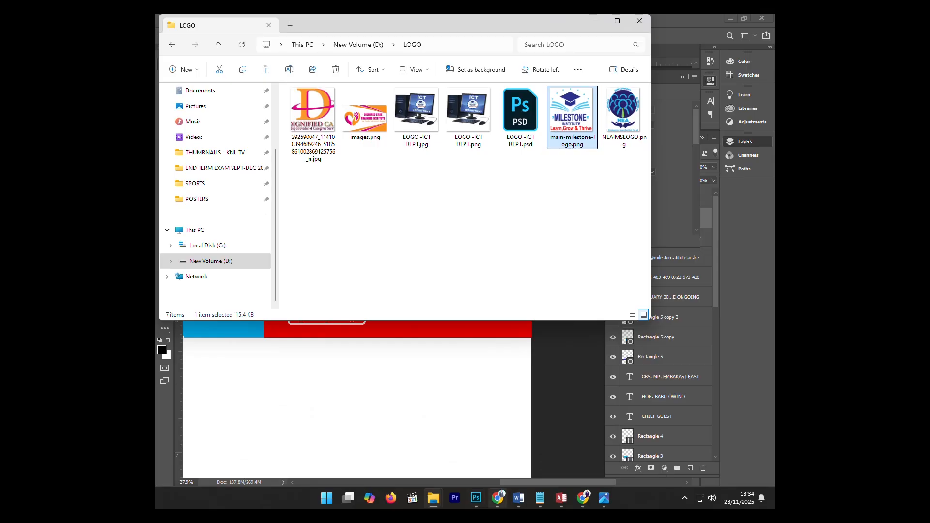
mouse_move(433, 498)
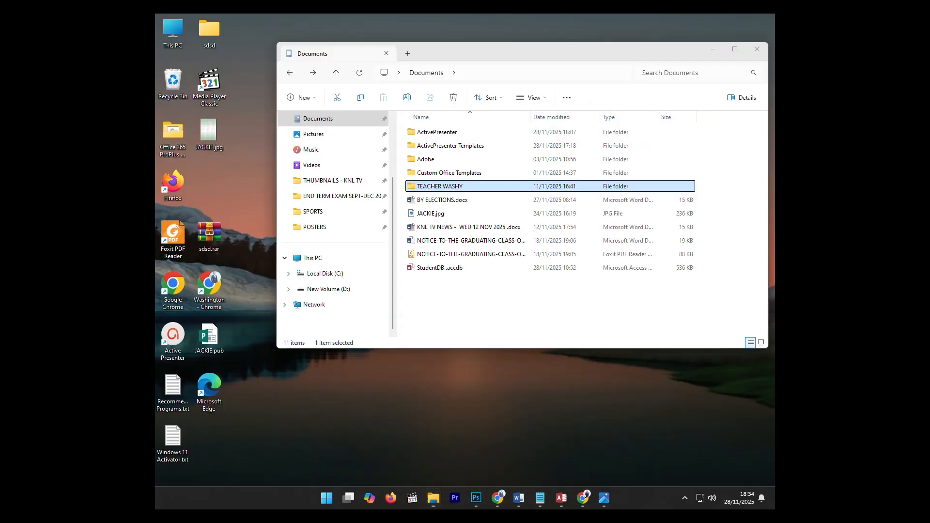
click(381, 446)
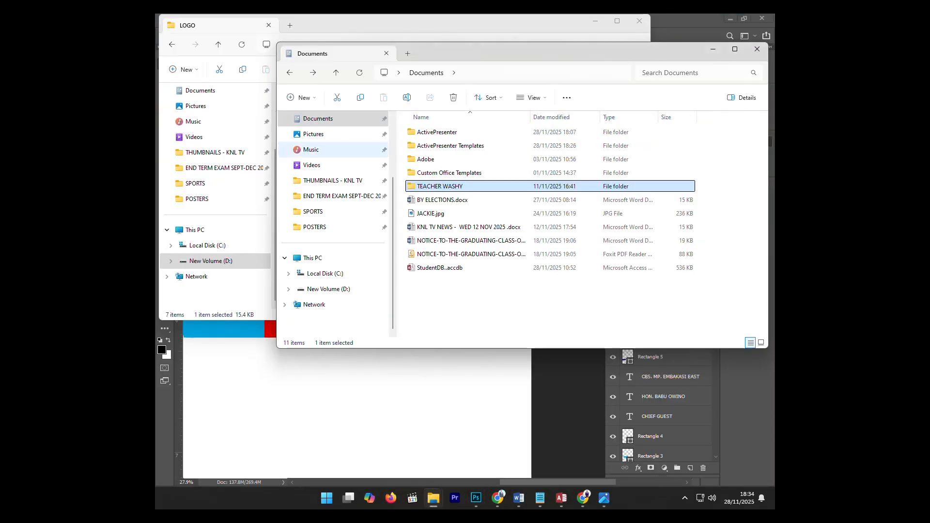
scroll(334, 164, up, 2)
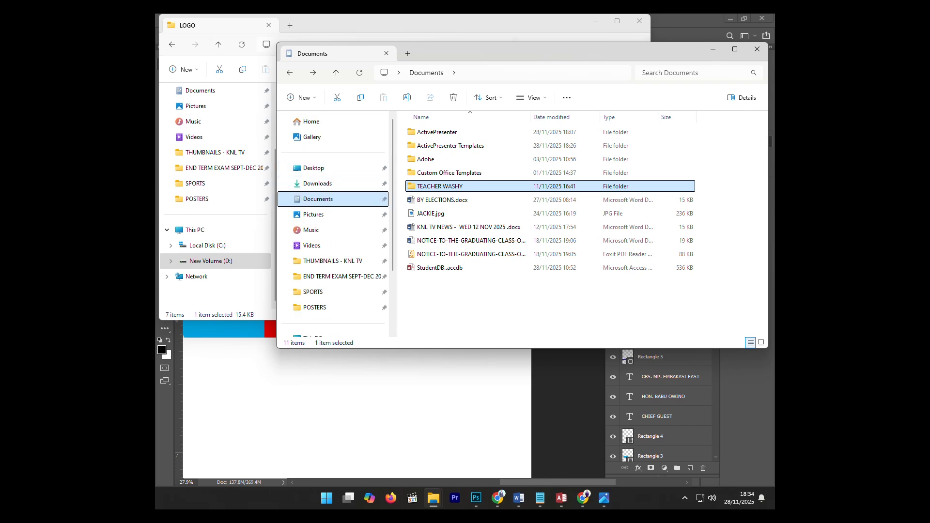
click(318, 183)
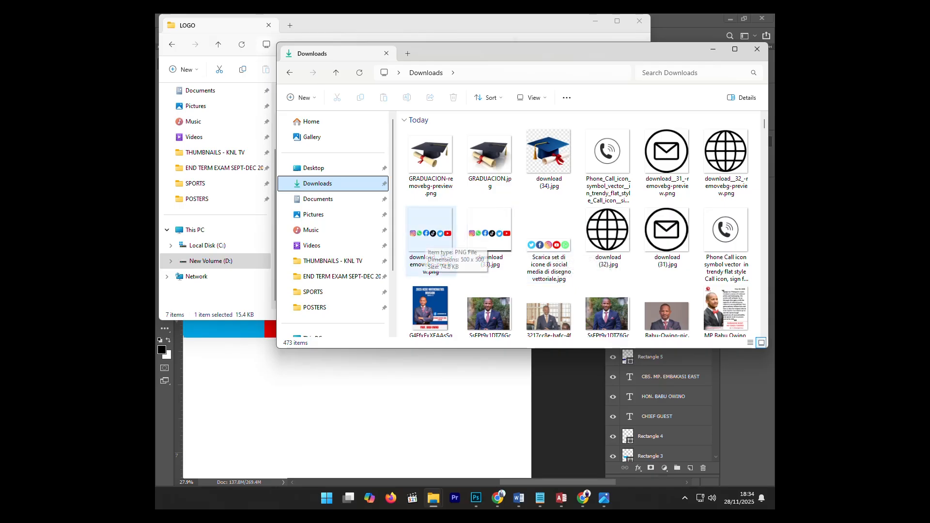
click(430, 237)
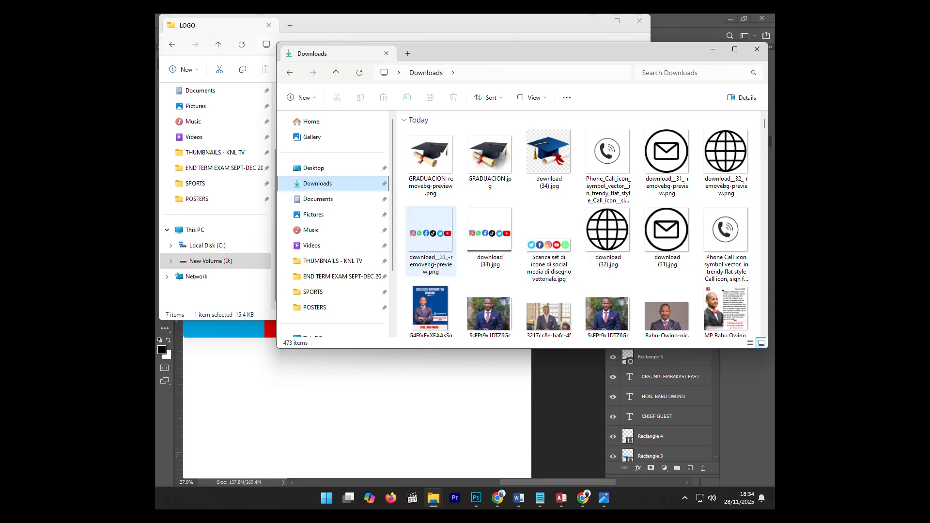
Switch to the LOGO folder window and check the GRADUATION folder directly on New Volume (D:)
click(434, 498)
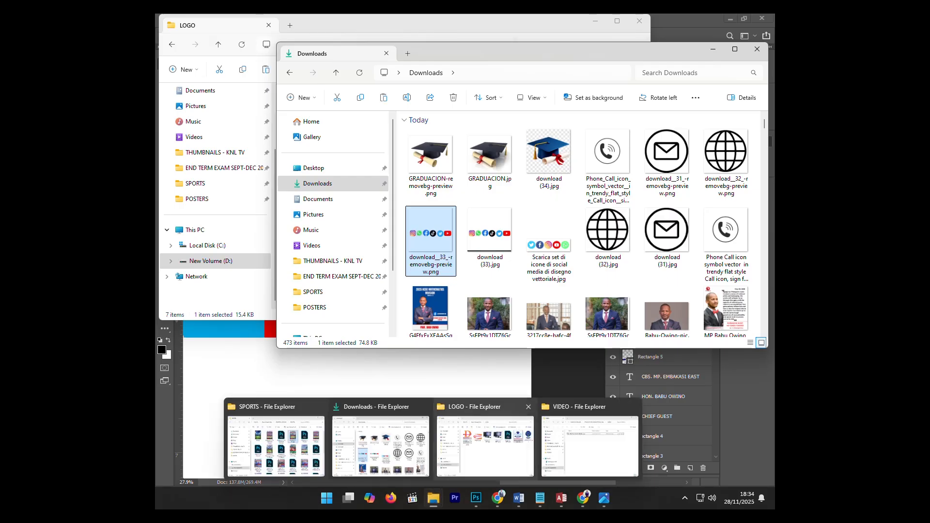
click(483, 443)
click(485, 237)
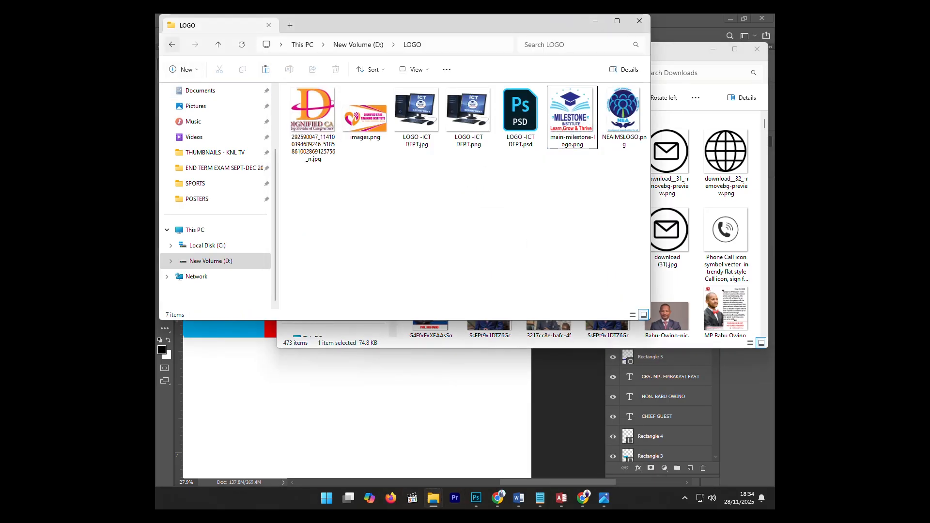
click(172, 44)
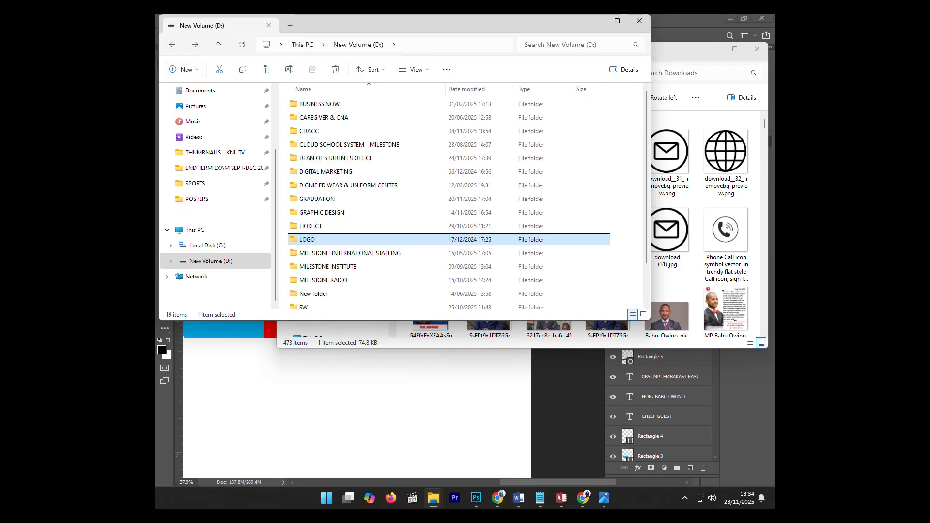
double_click(318, 199)
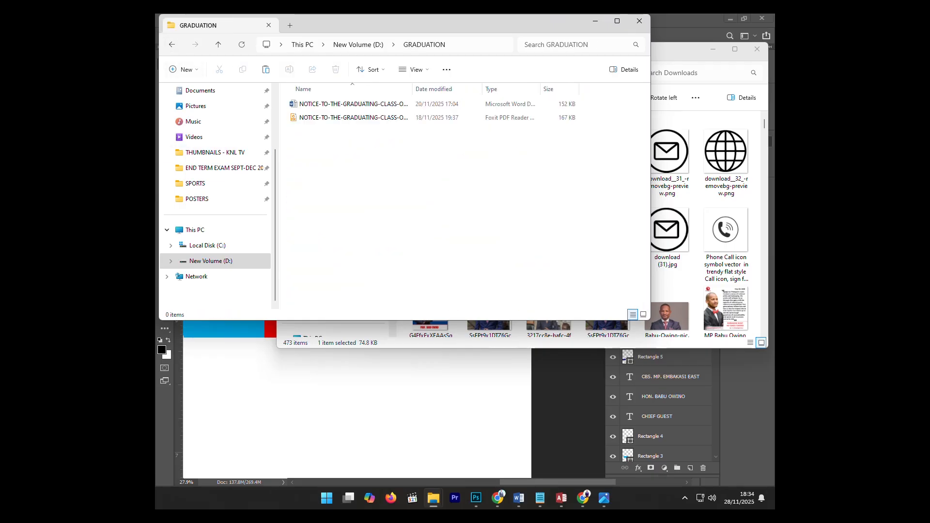
key(alt+Left)
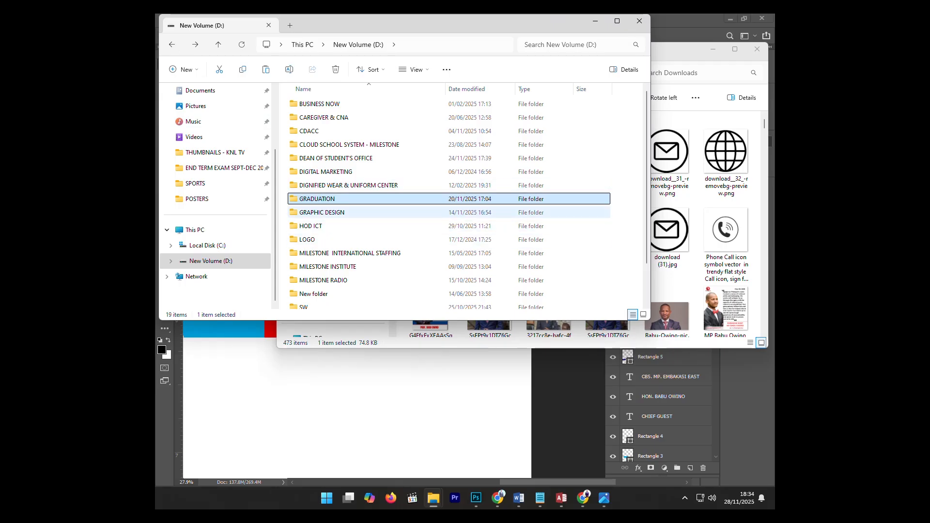
Open GRAPHIC DESIGN > GRADUATION > grad sample photos on drive D and try to paste the copied social media icons file there
double_click(322, 212)
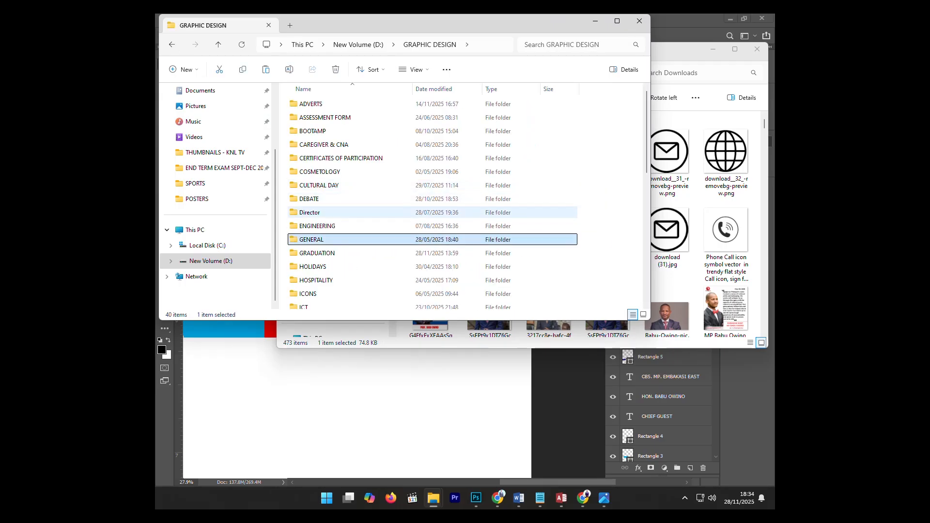
double_click(317, 252)
double_click(311, 145)
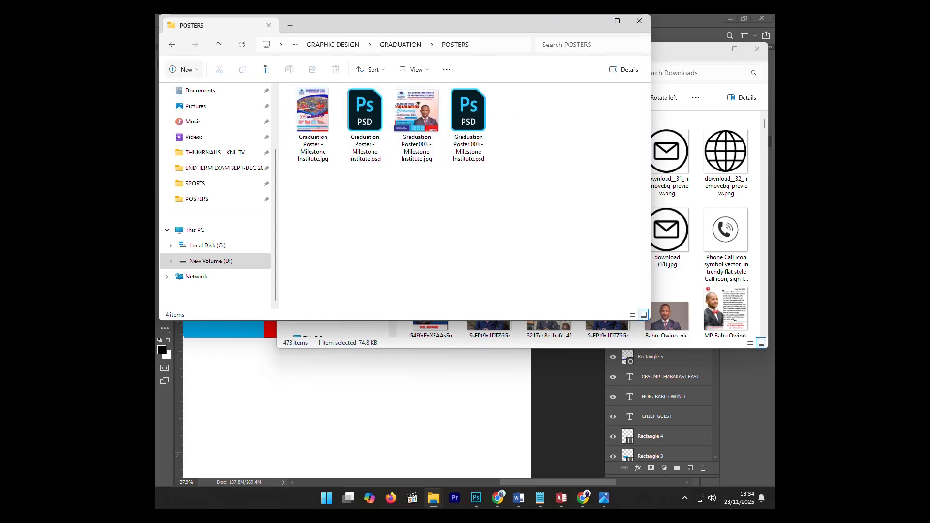
click(172, 45)
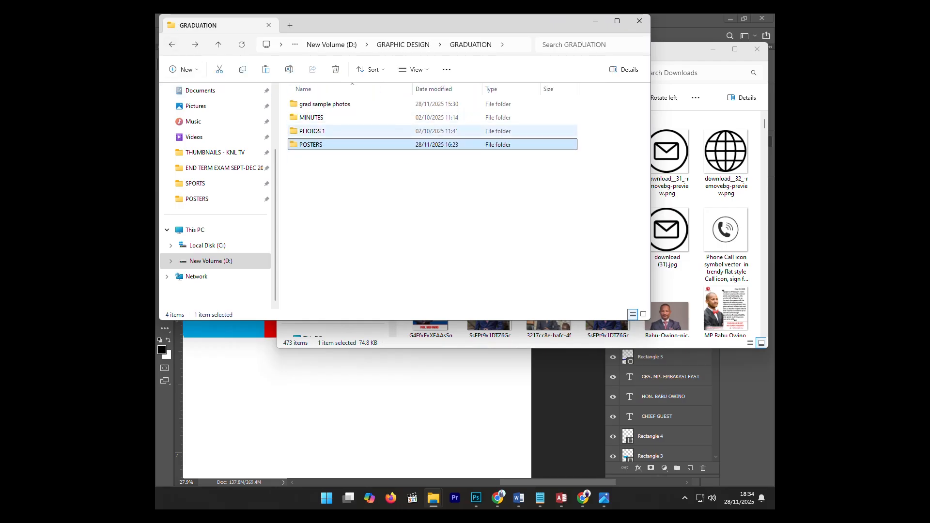
double_click(324, 104)
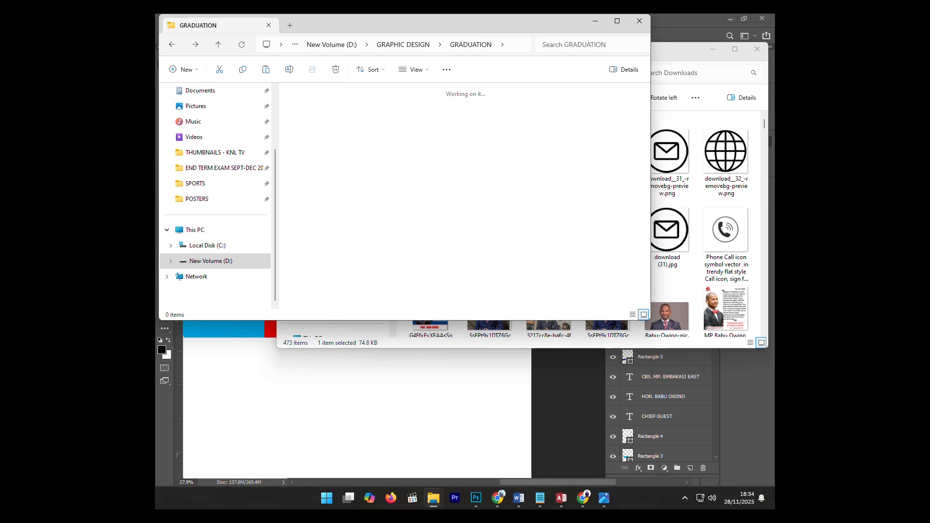
key(ctrl+v)
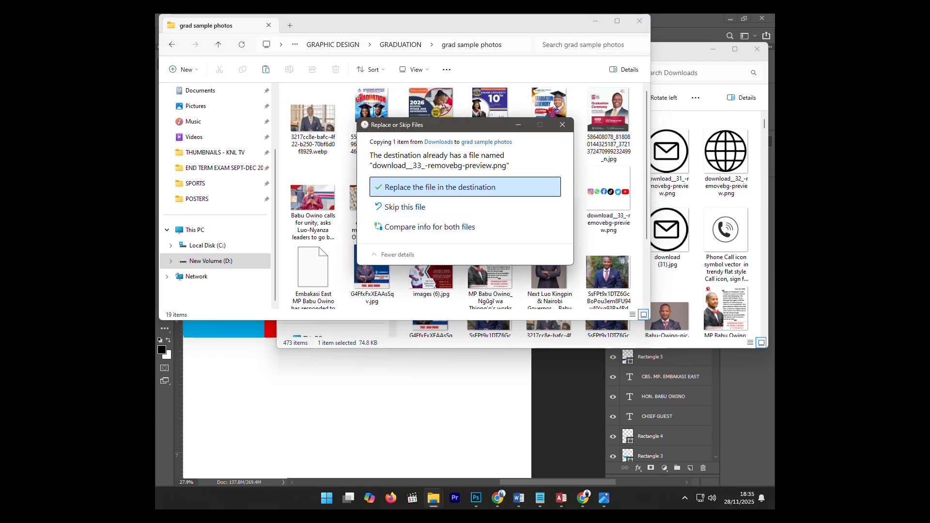
click(562, 125)
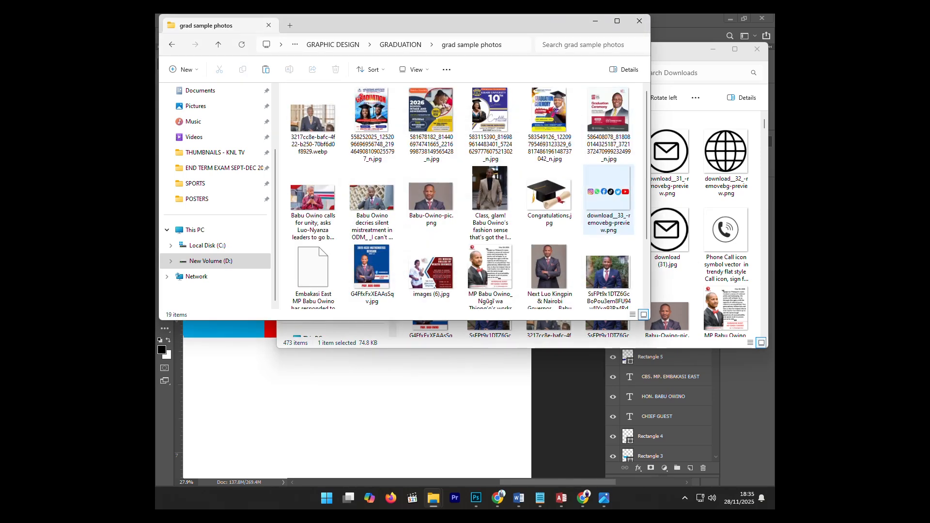
Place download__33_-removebg-preview.png from grad sample photos into the poster and scale it to about 16.36% in the red footer block
drag(575, 304, 380, 374)
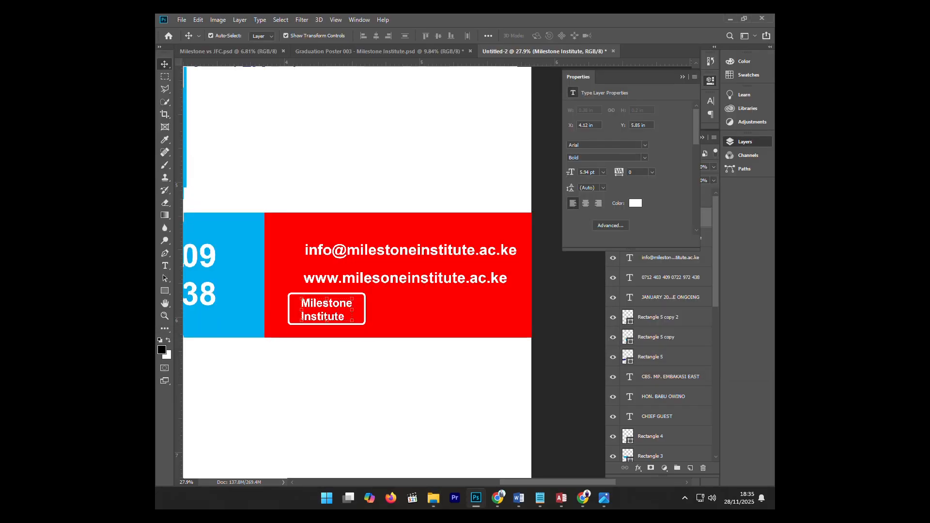
scroll(417, 325, down, 4)
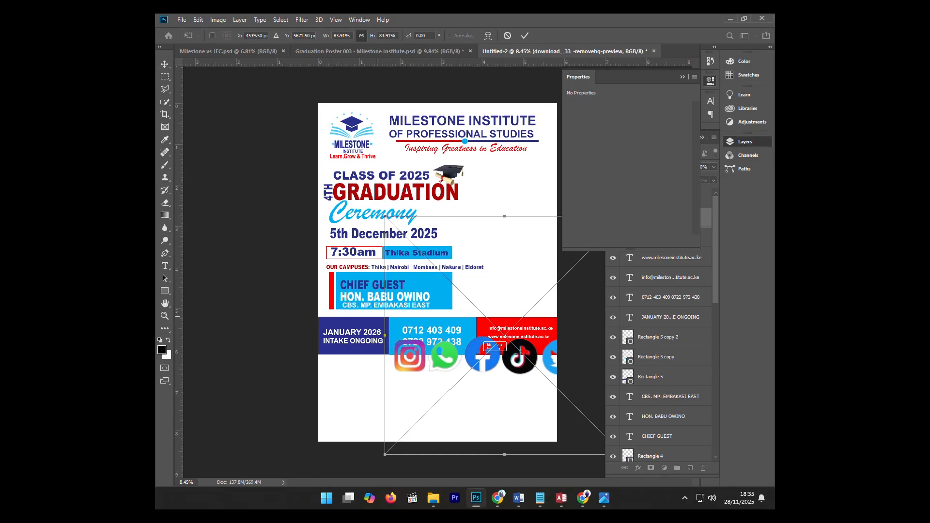
drag(385, 454, 524, 315)
drag(538, 282, 507, 357)
scroll(513, 354, up, 1)
scroll(516, 352, down, 3)
scroll(477, 296, up, 4)
scroll(496, 310, down, 3)
drag(594, 389, 543, 338)
key(Return)
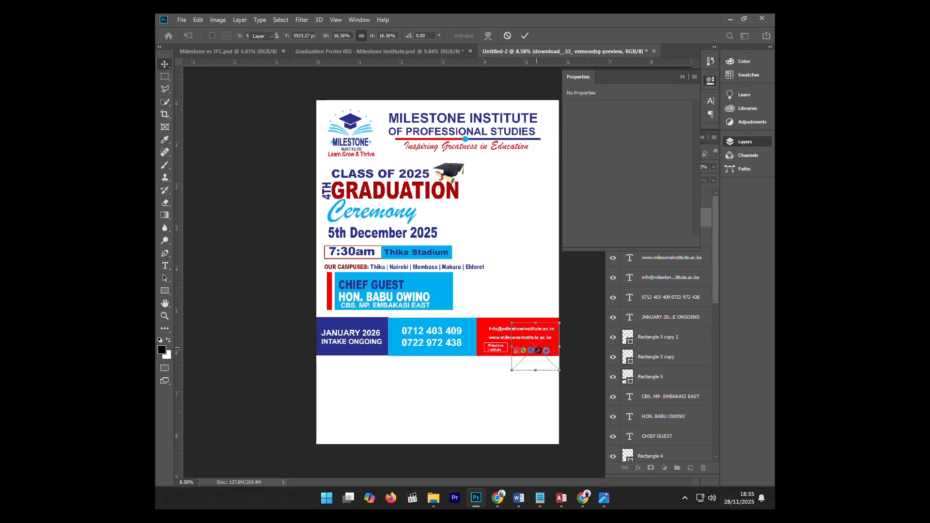
Position the social media icon row beside the outlined Milestone Institute label at about X 4.67 in, Y 5.84 in, and collapse its properties
scroll(540, 337, up, 1)
scroll(552, 361, up, 2)
drag(511, 327, 501, 313)
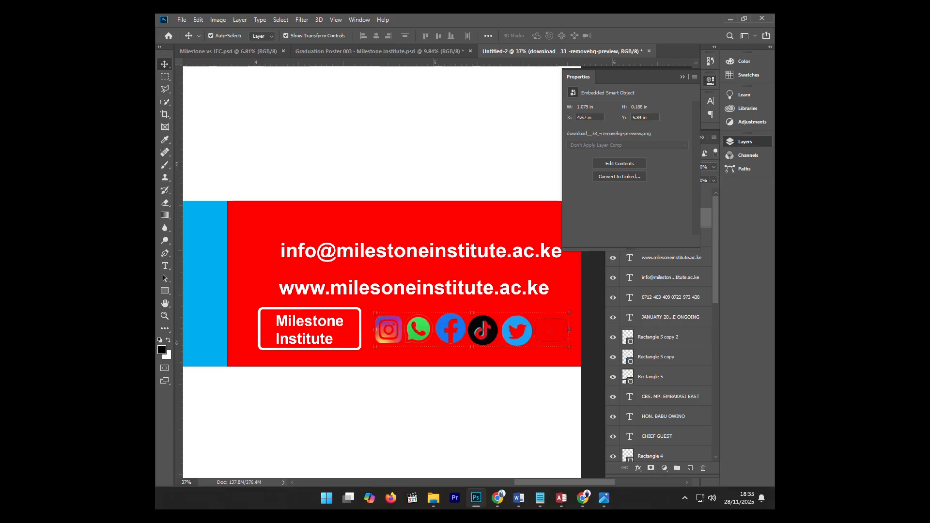
click(682, 77)
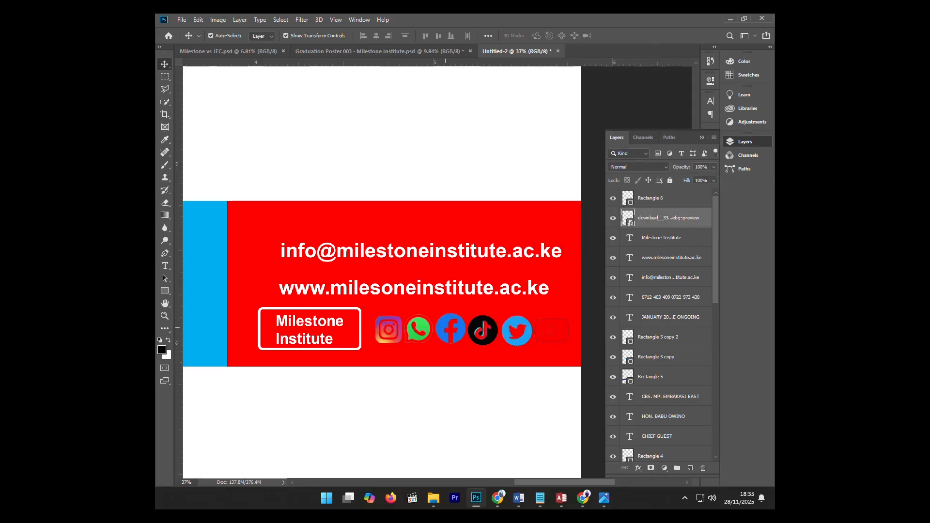
Draw a rectangle about 1237 × 213 px behind the social media icons, directly above the Milestone Institute text layer, reaching the page edge
click(309, 322)
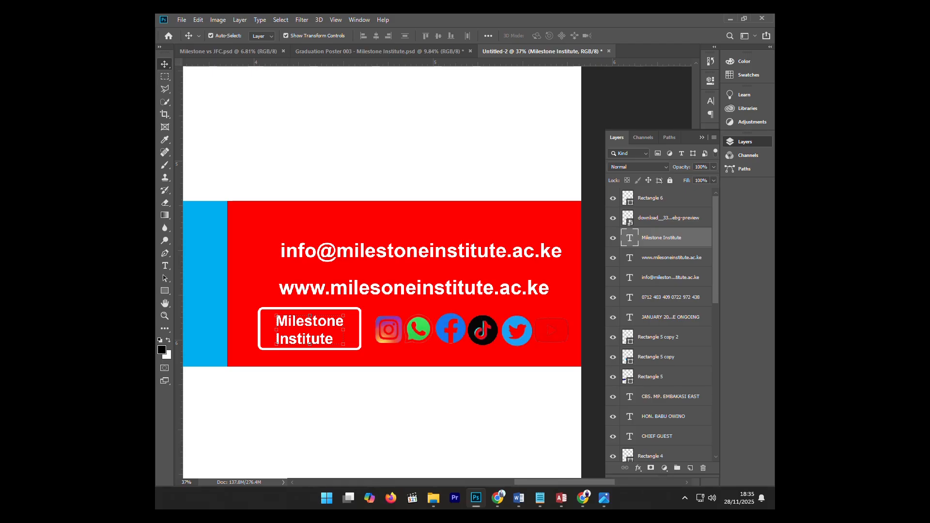
click(473, 330)
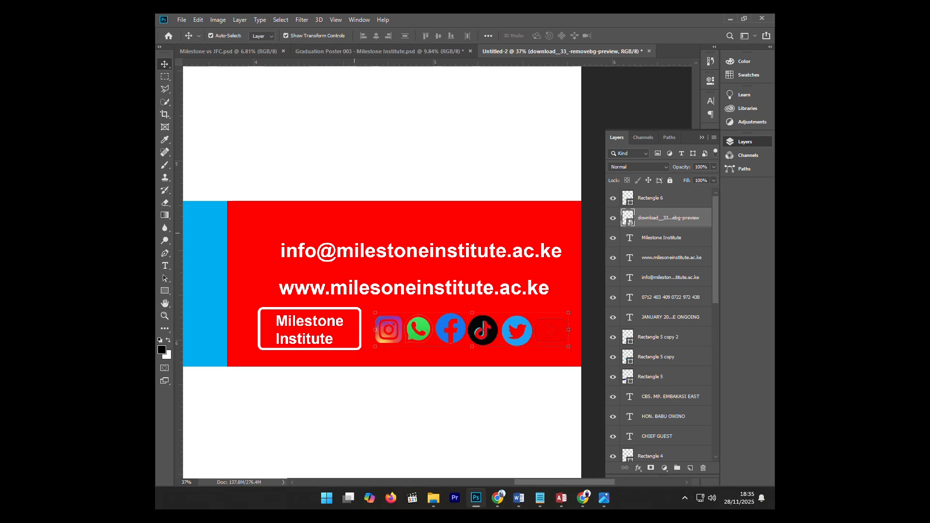
scroll(356, 242, down, 2)
scroll(356, 247, up, 2)
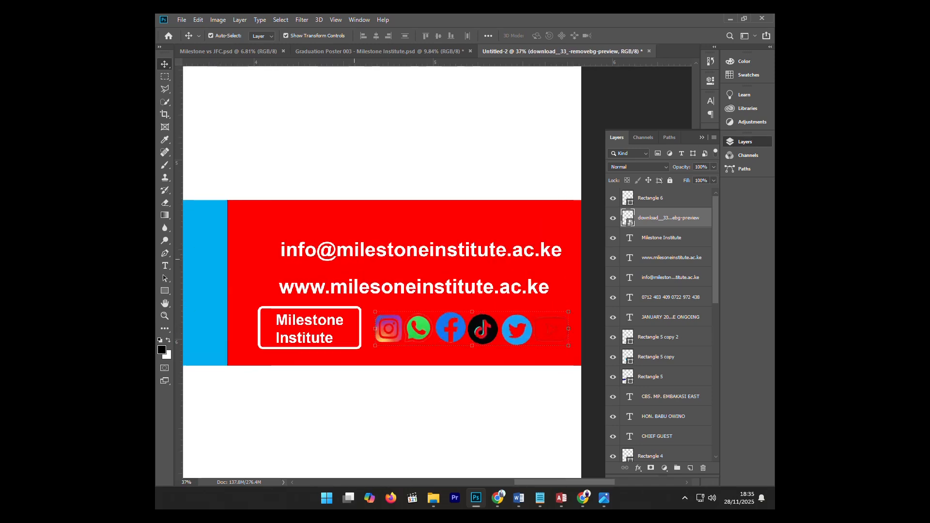
scroll(361, 264, down, 2)
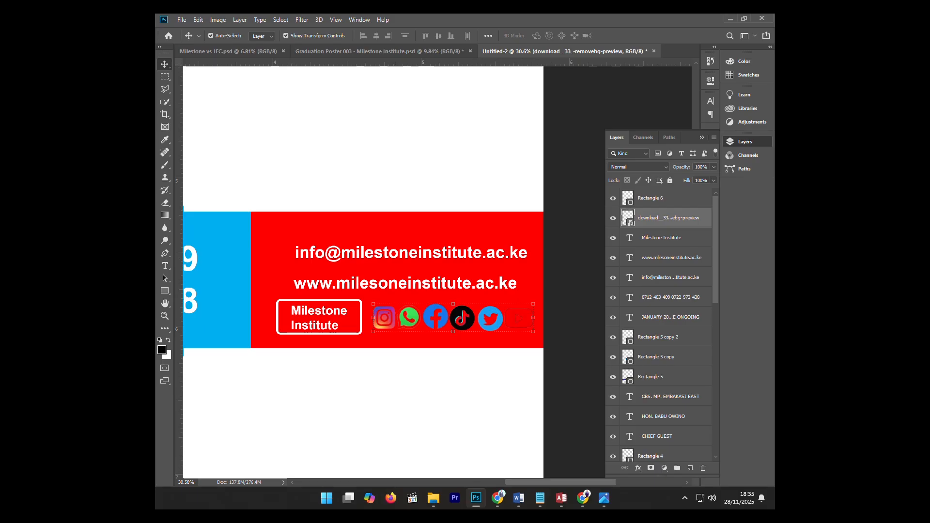
click(320, 327)
click(165, 291)
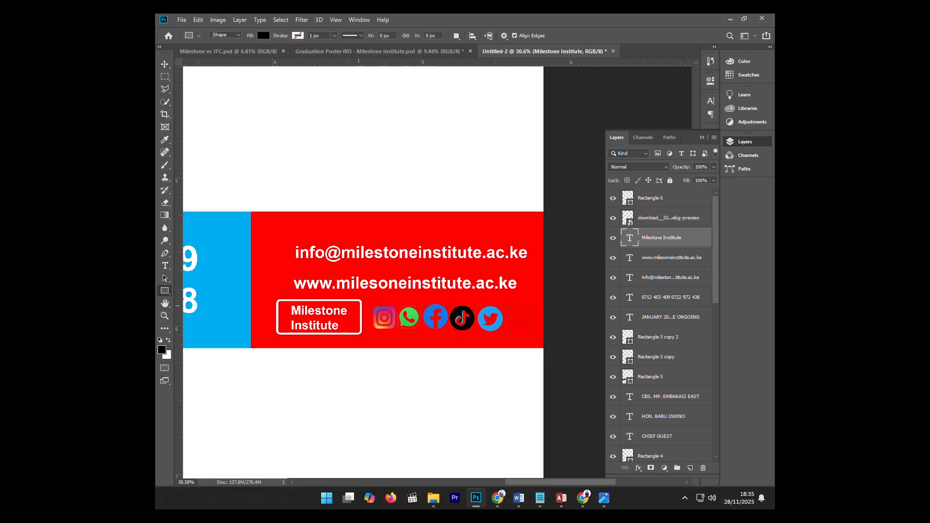
drag(361, 301, 544, 333)
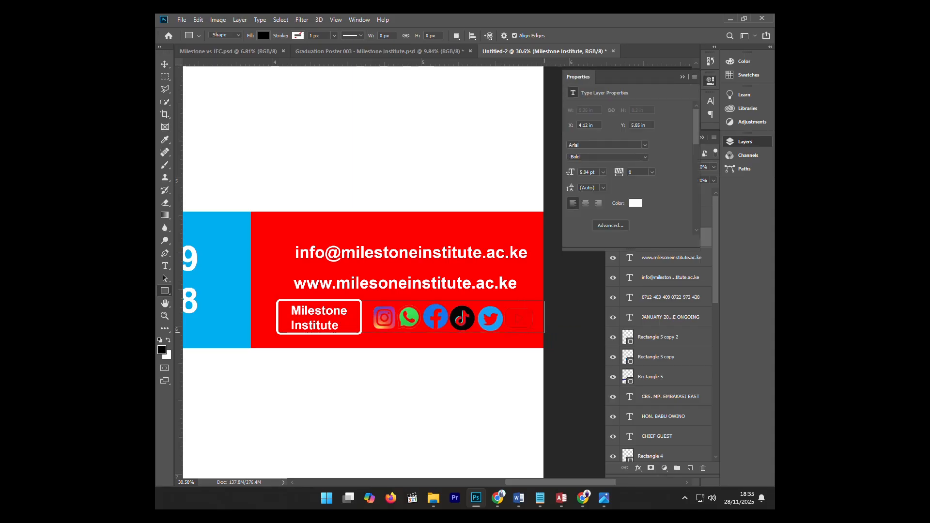
scroll(474, 334, down, 3)
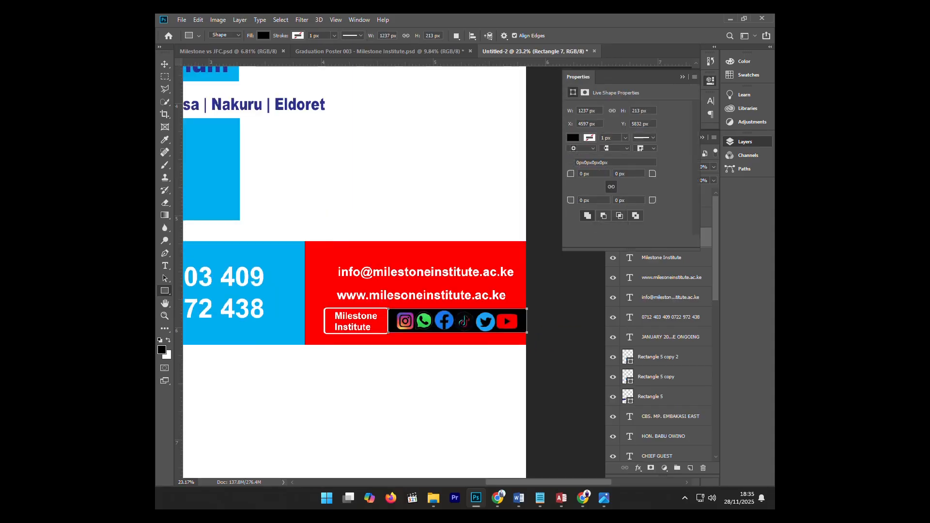
Fill the rectangle behind the social media icons with white and deselect it
click(263, 36)
click(216, 87)
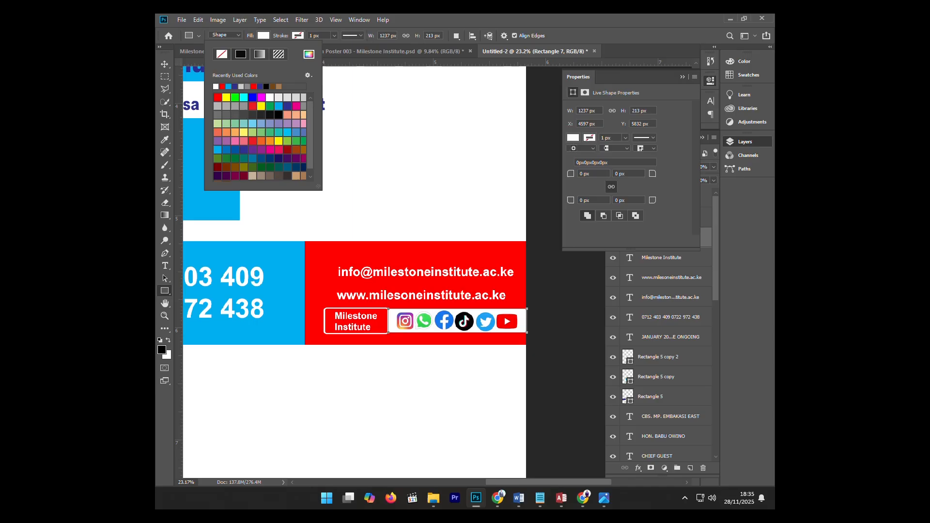
click(164, 64)
click(408, 361)
scroll(409, 351, up, 2)
scroll(408, 351, down, 5)
Compare the whole poster with the reference image Graduation Poster 003 - Milestone Institute.jpg
click(604, 498)
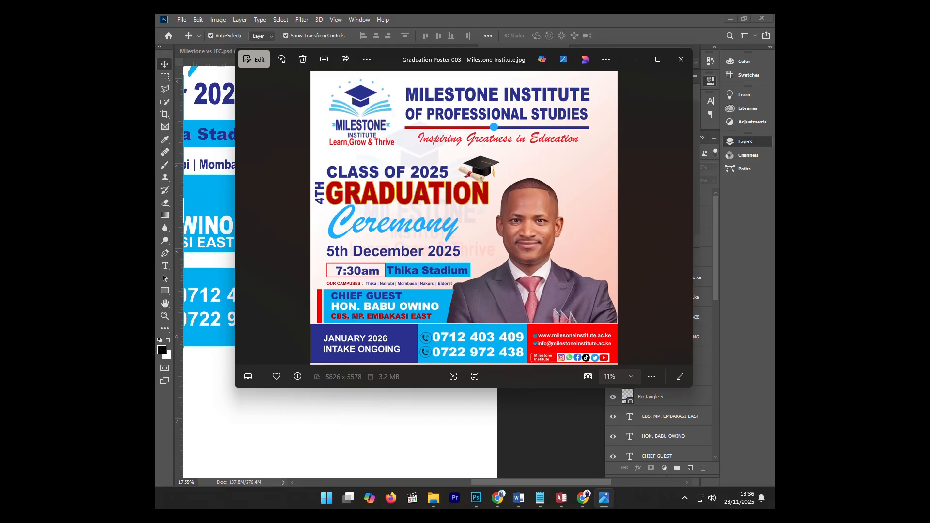
click(604, 498)
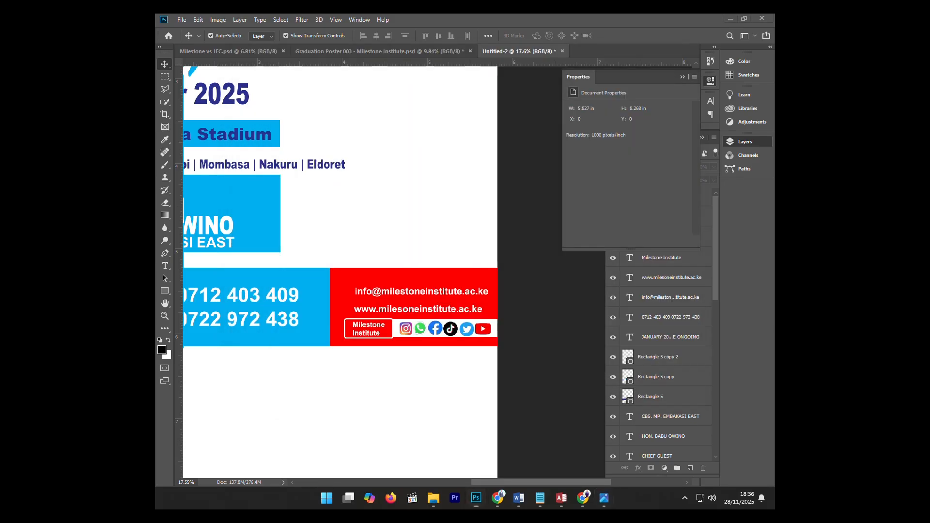
click(604, 498)
click(604, 498)
scroll(362, 308, down, 8)
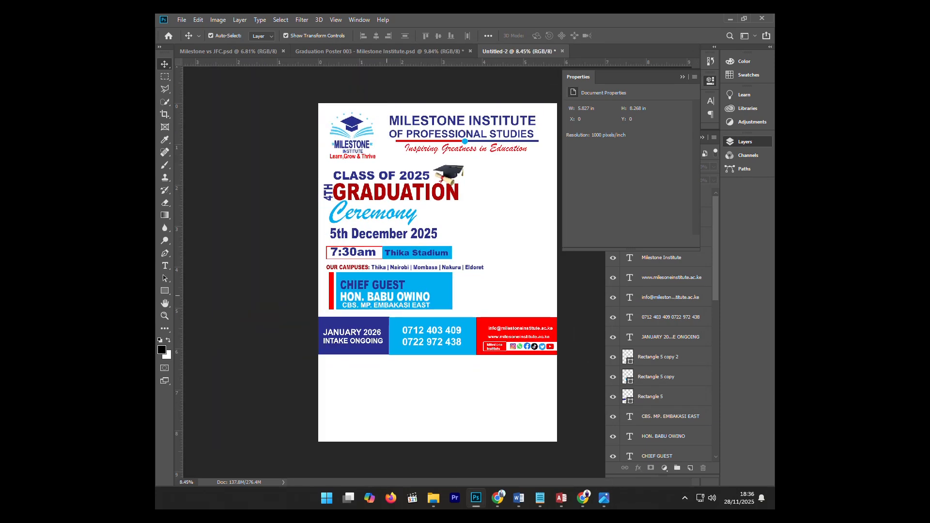
scroll(386, 292, down, 2)
scroll(386, 293, up, 2)
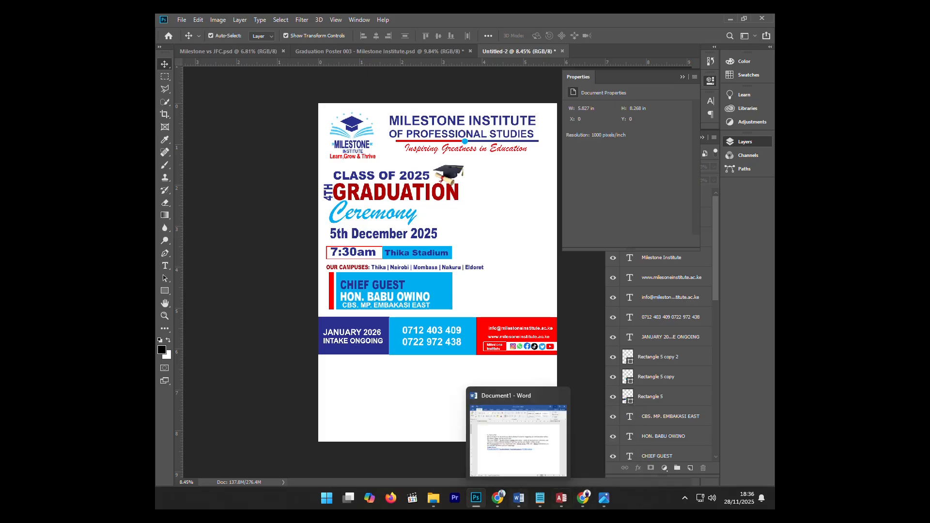
Switch to Chrome and search Pinterest for "babu owino"
click(498, 498)
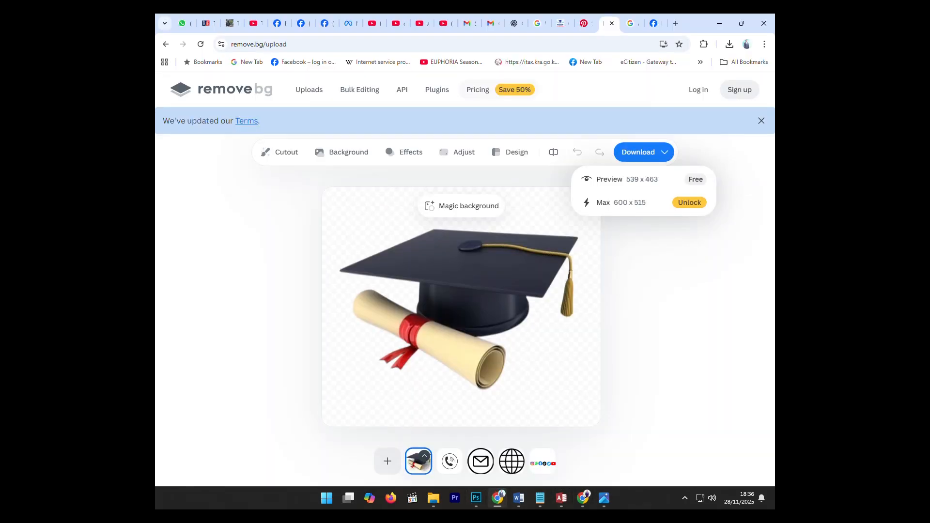
click(584, 23)
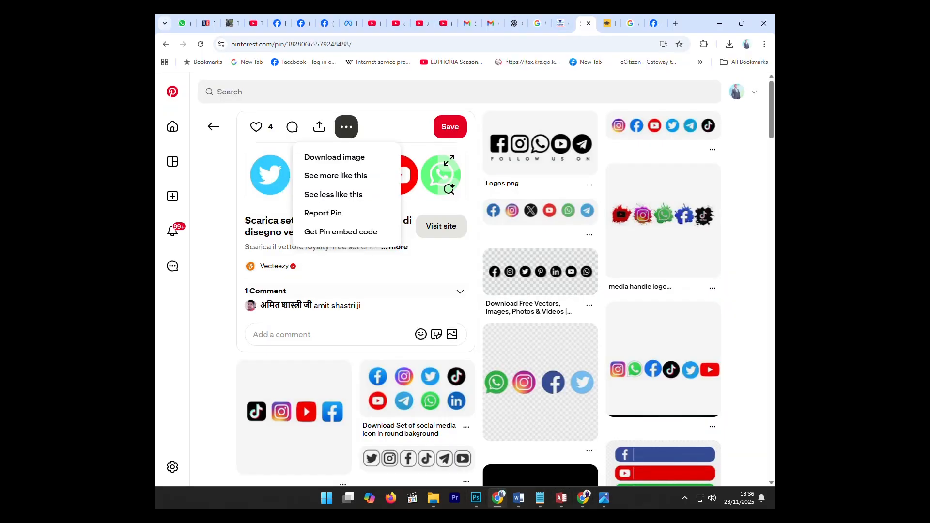
click(388, 91)
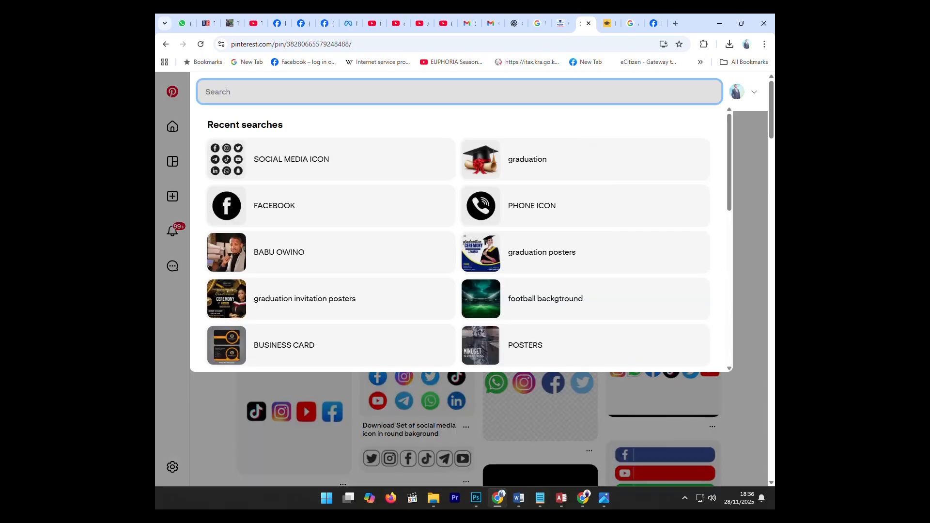
text(babu owino)
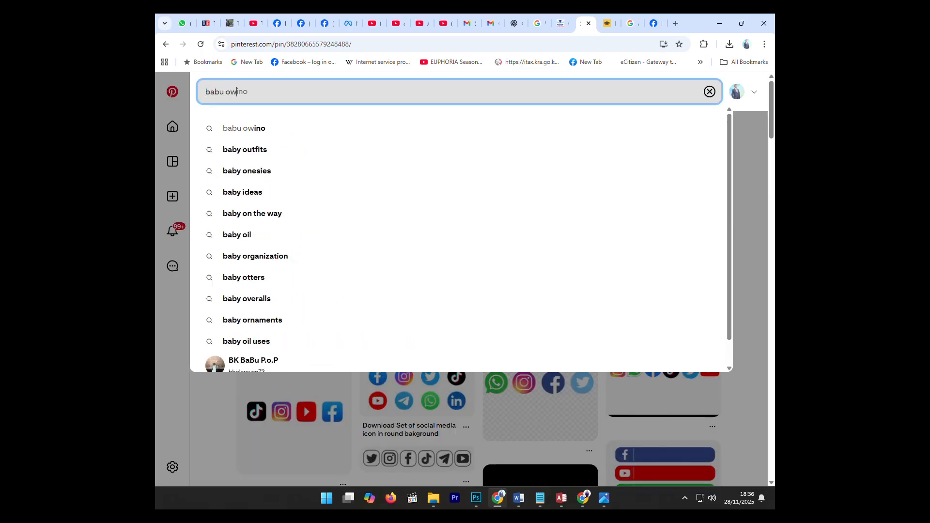
key(Return)
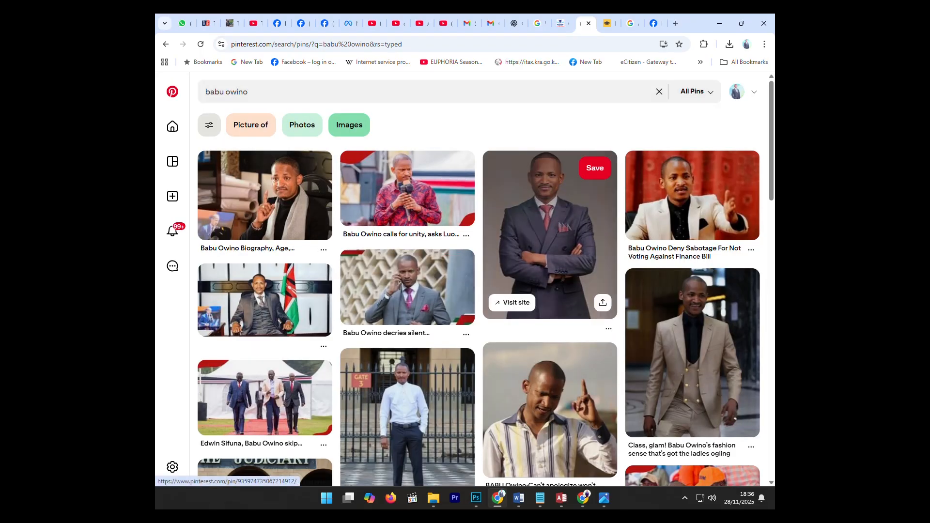
Look through the Pinterest results for a suitable portrait of Babu Owino for the chief guest section
scroll(407, 237, down, 1)
scroll(407, 238, up, 1)
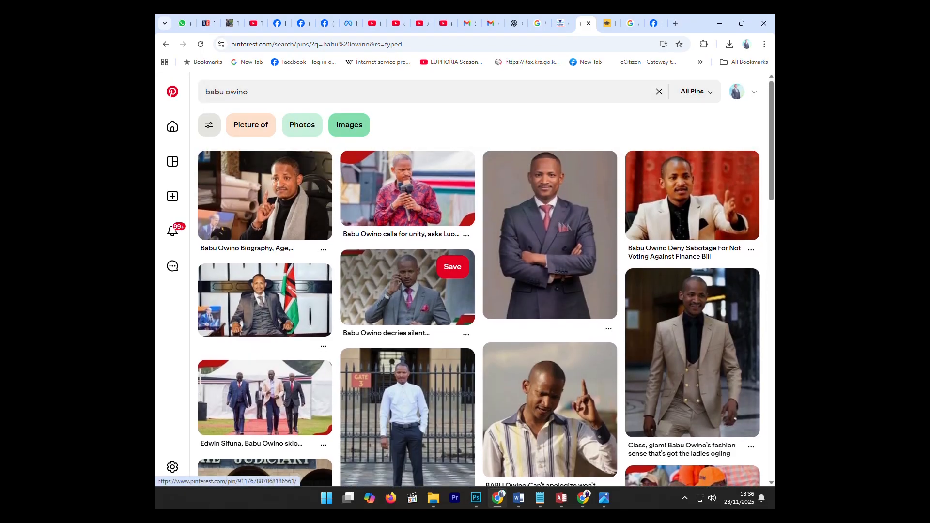
scroll(407, 238, down, 4)
scroll(407, 238, down, 8)
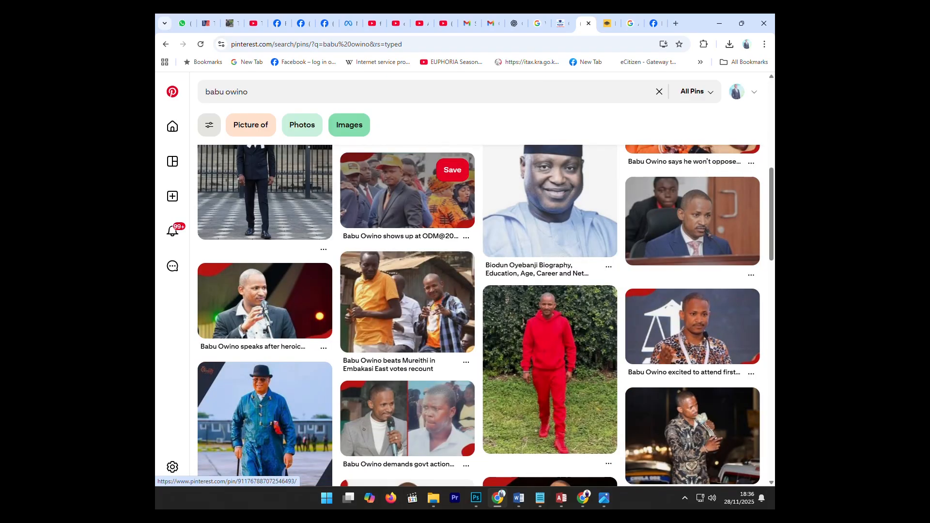
scroll(407, 237, down, 6)
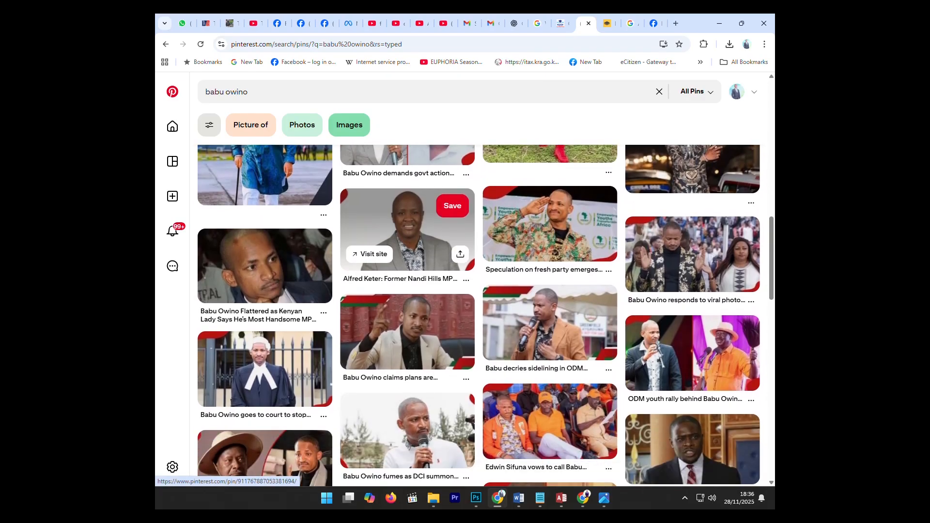
scroll(407, 237, down, 2)
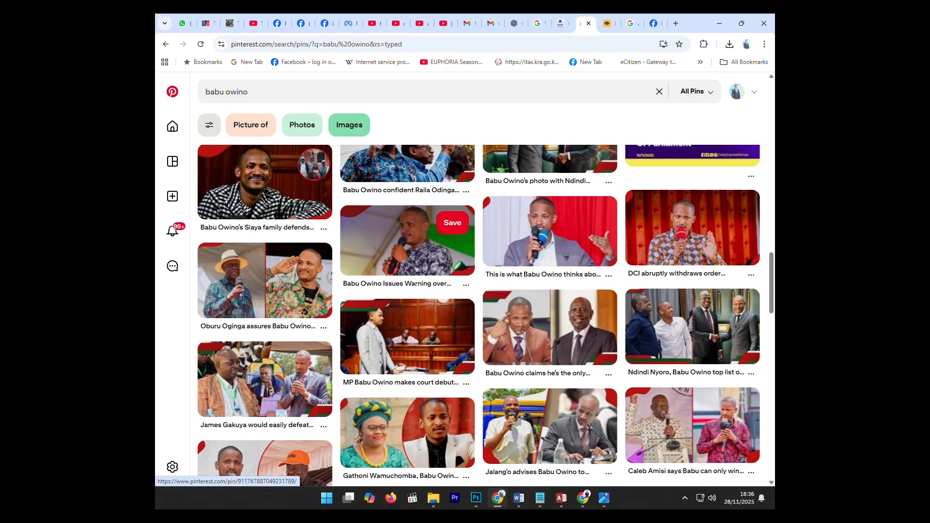
scroll(407, 223, down, 1)
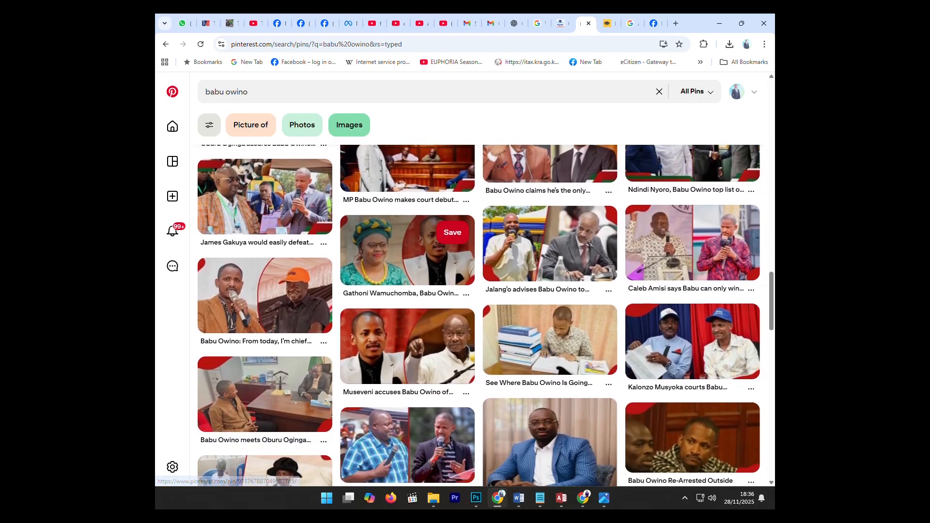
scroll(407, 218, down, 1)
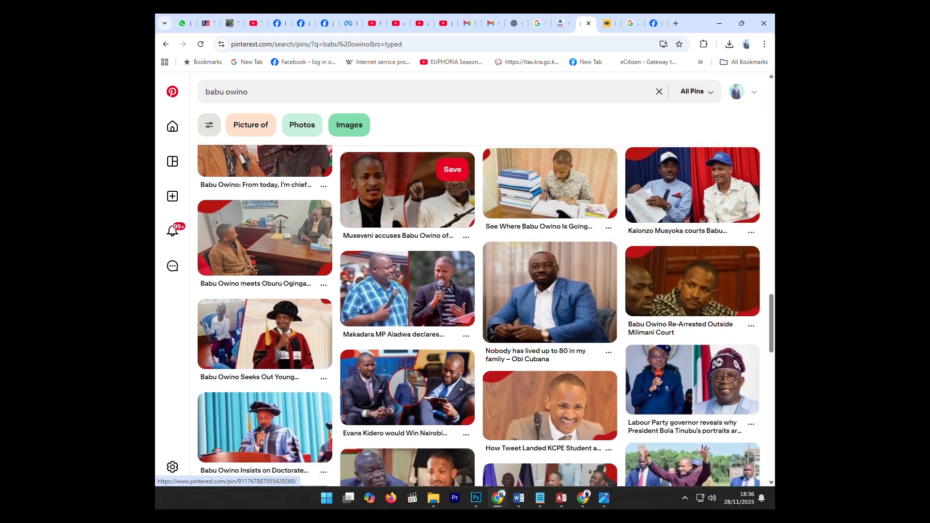
scroll(407, 223, down, 1)
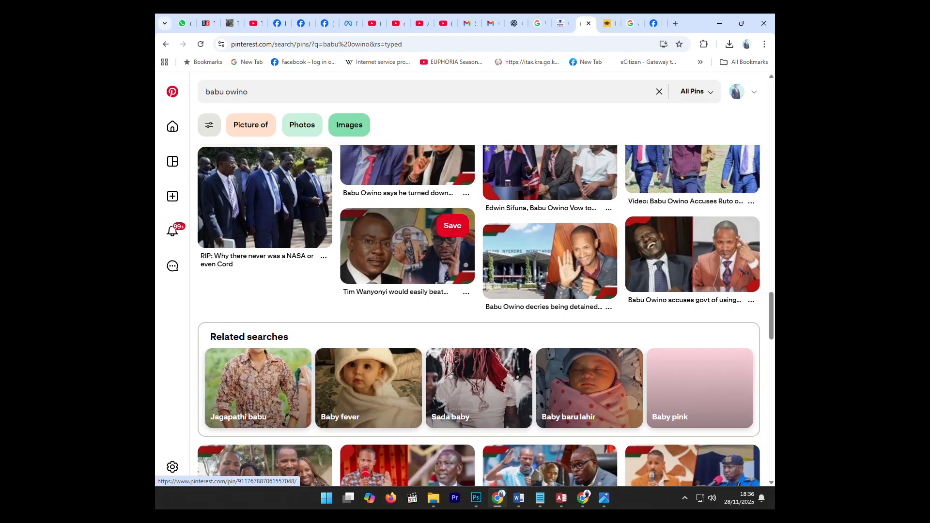
scroll(407, 222, down, 3)
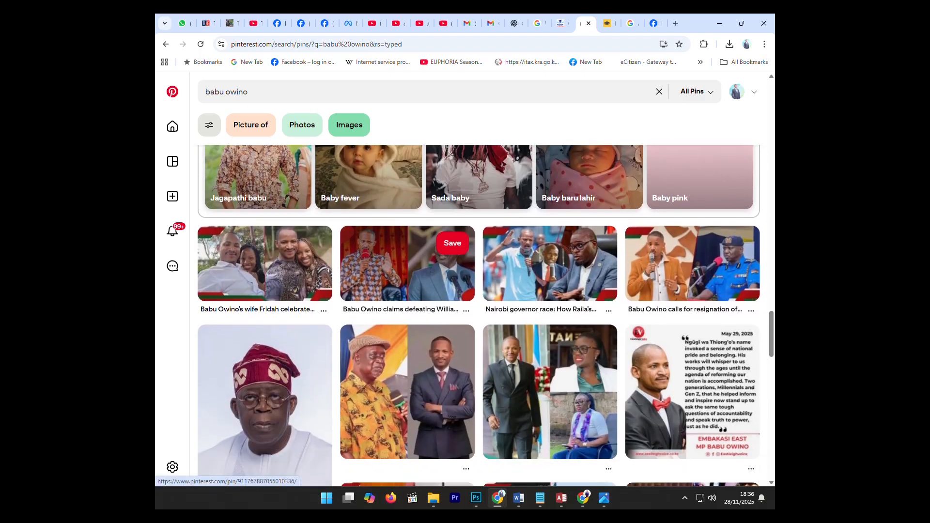
scroll(407, 271, down, 2)
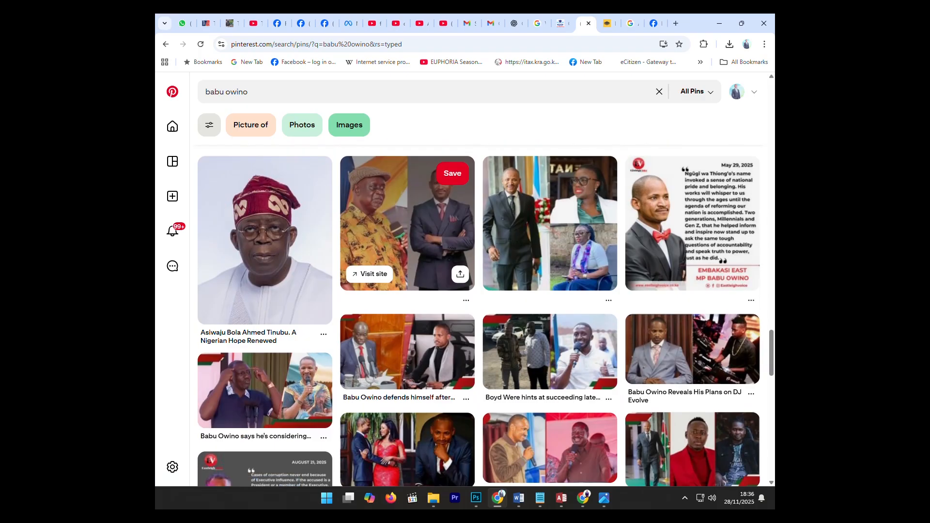
scroll(407, 218, down, 4)
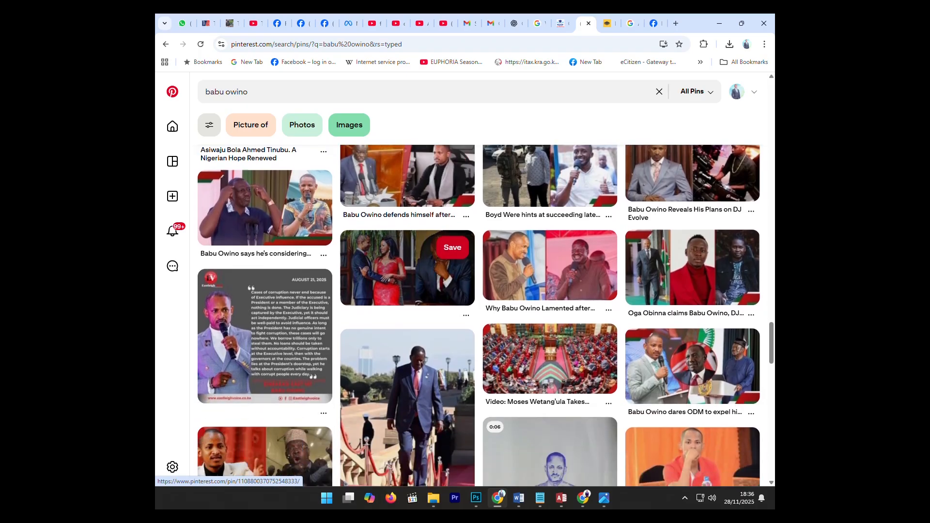
scroll(407, 223, down, 5)
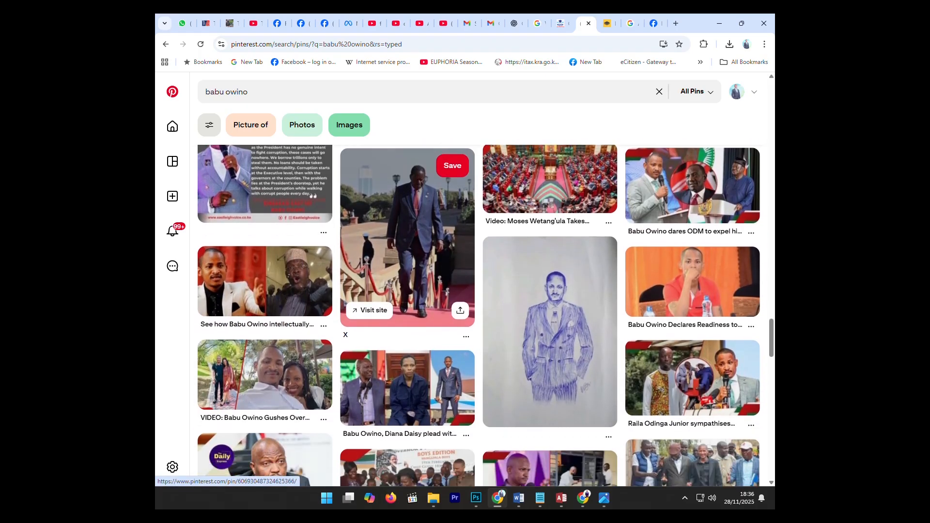
scroll(407, 262, down, 8)
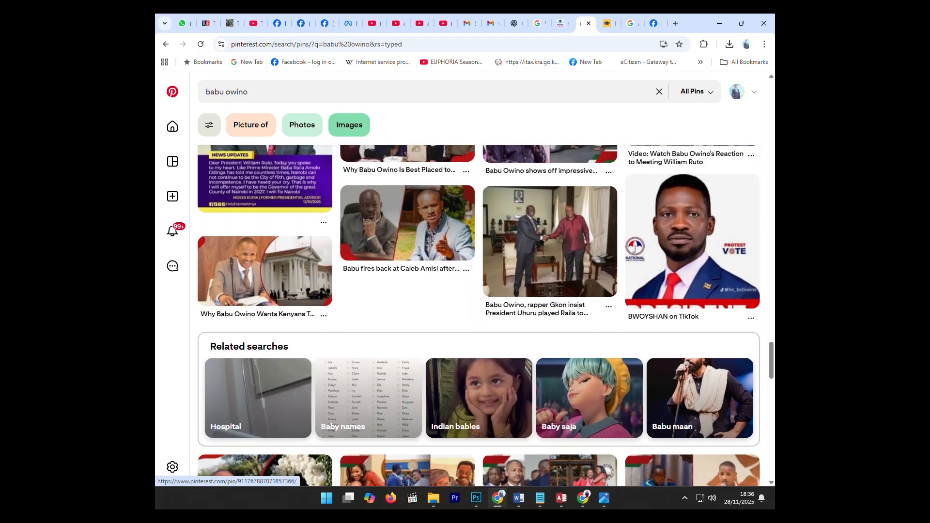
scroll(407, 281, down, 3)
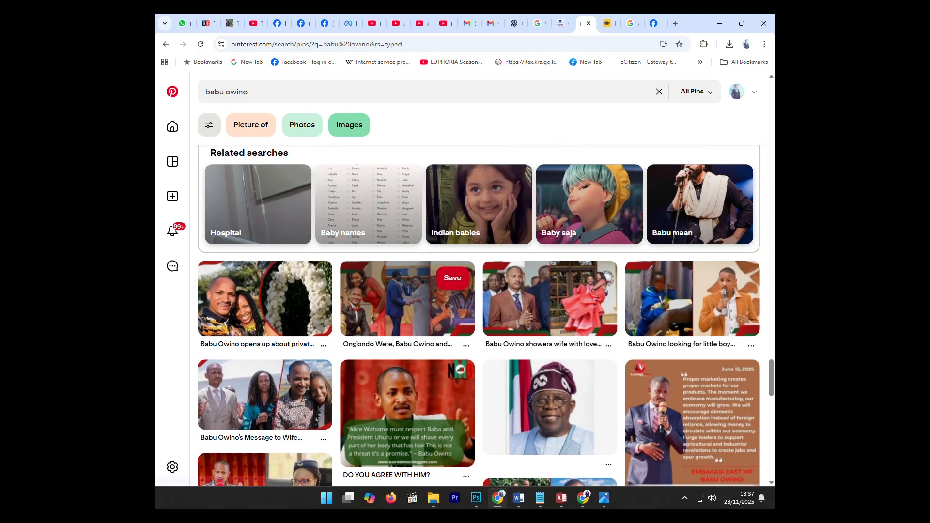
scroll(407, 291, down, 3)
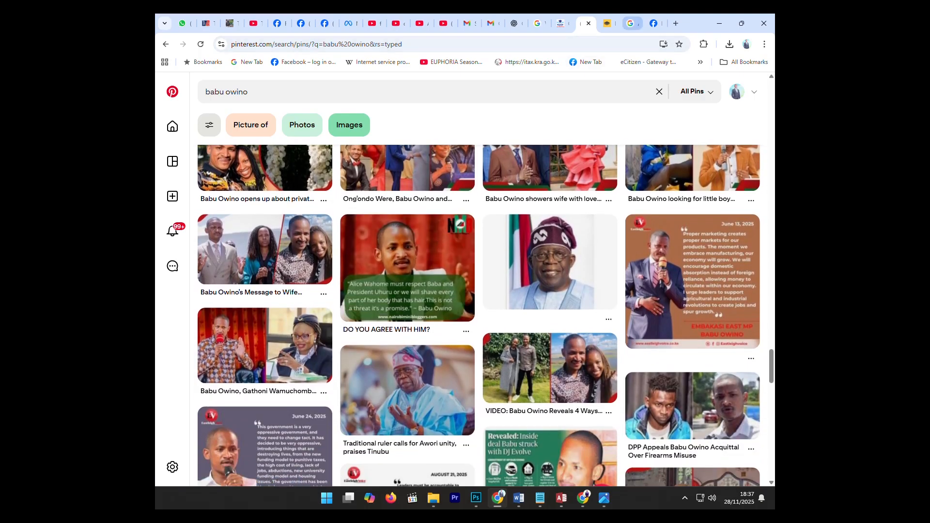
Search Google for "babu owino" in place of the advocate short form search, showing the image results
click(631, 24)
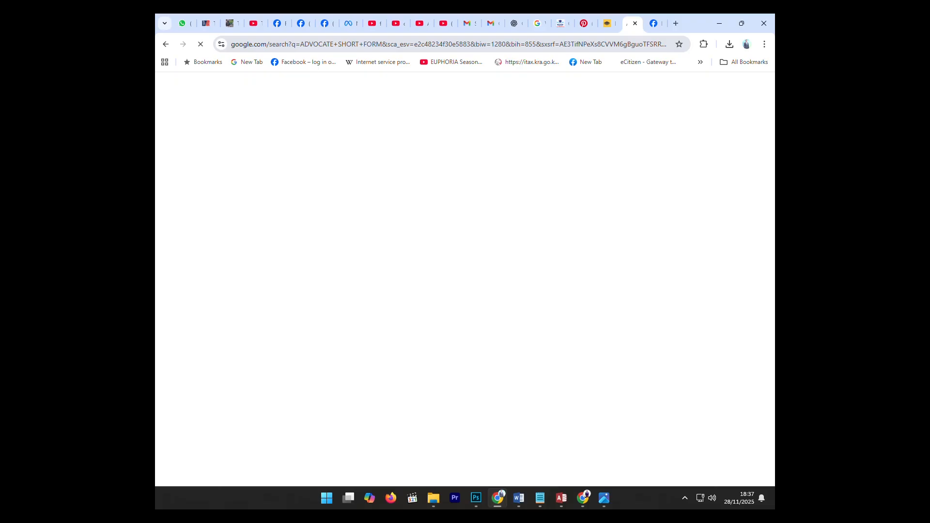
click(451, 44)
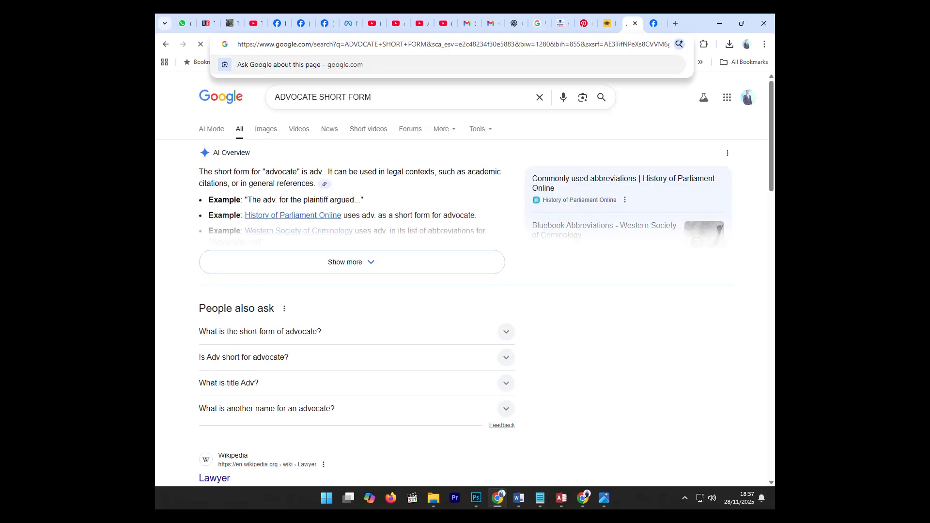
key(ctrl+a)
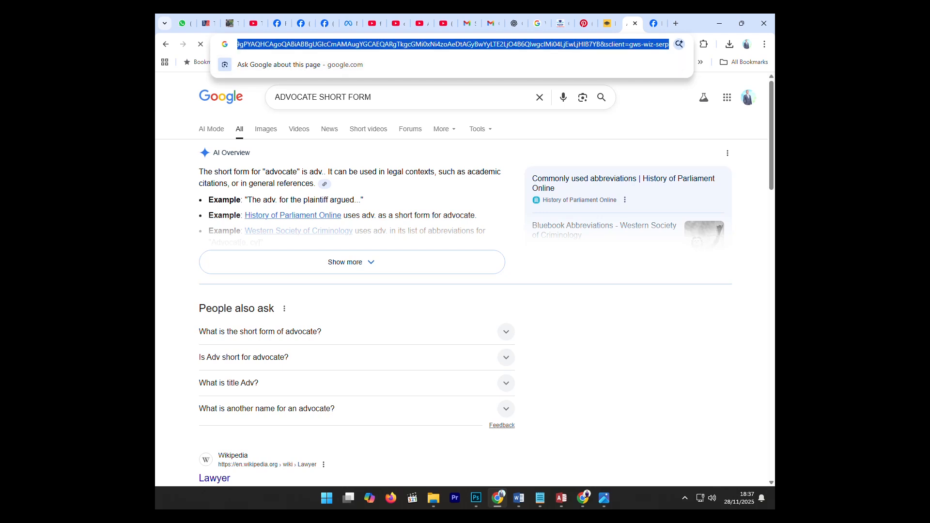
text(babu owino)
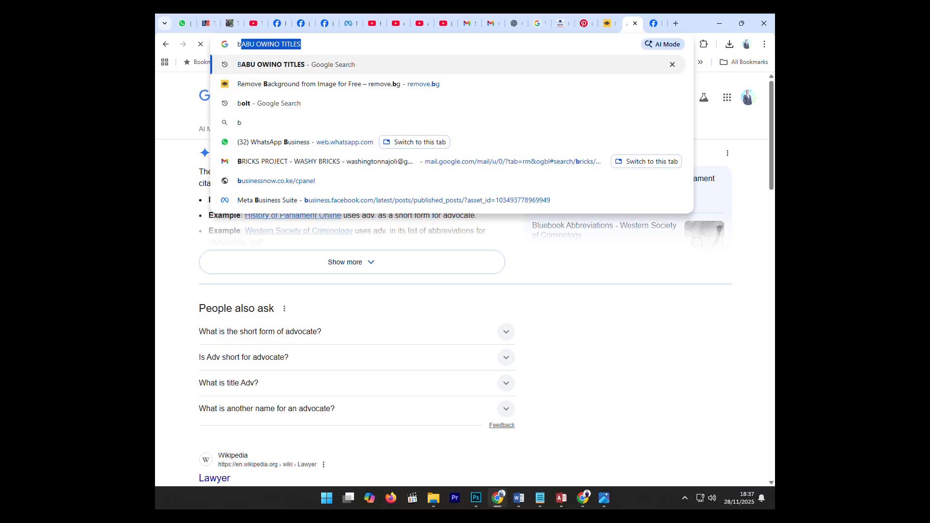
key(BackSpace)
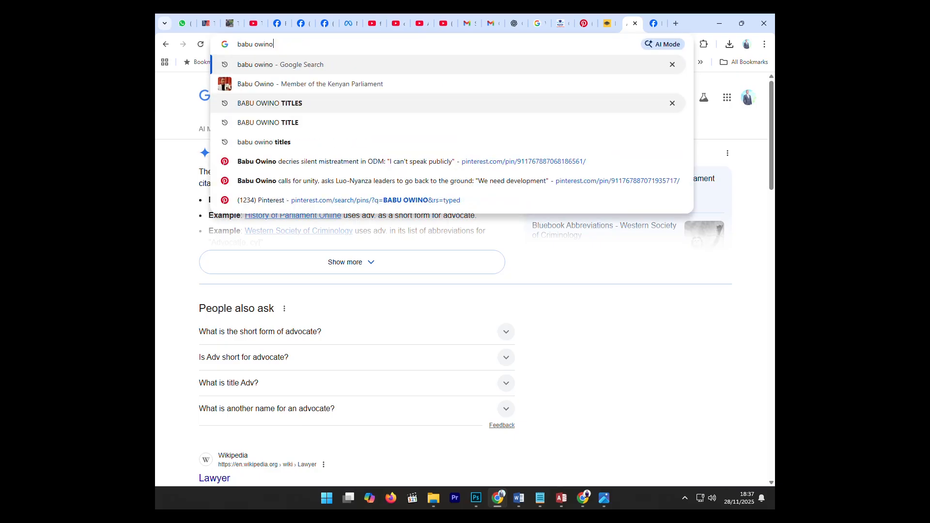
key(Return)
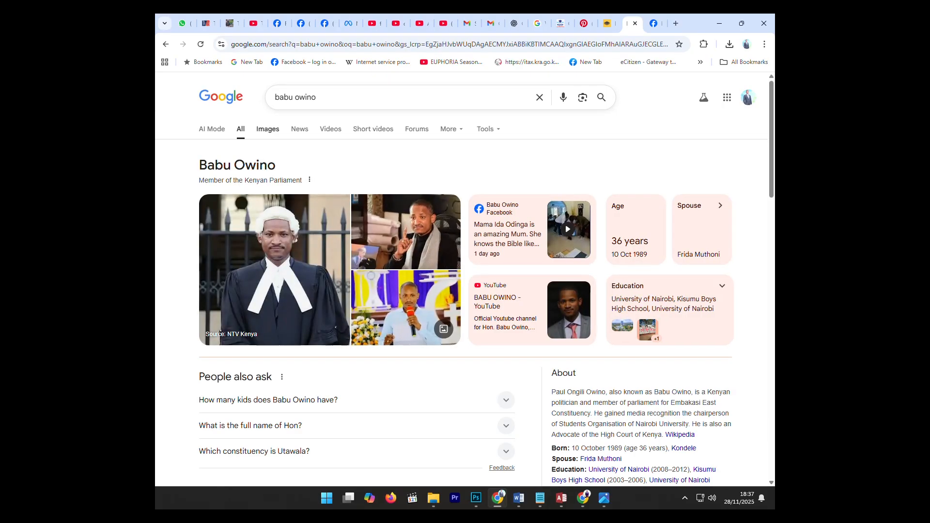
click(268, 129)
scroll(310, 193, down, 1)
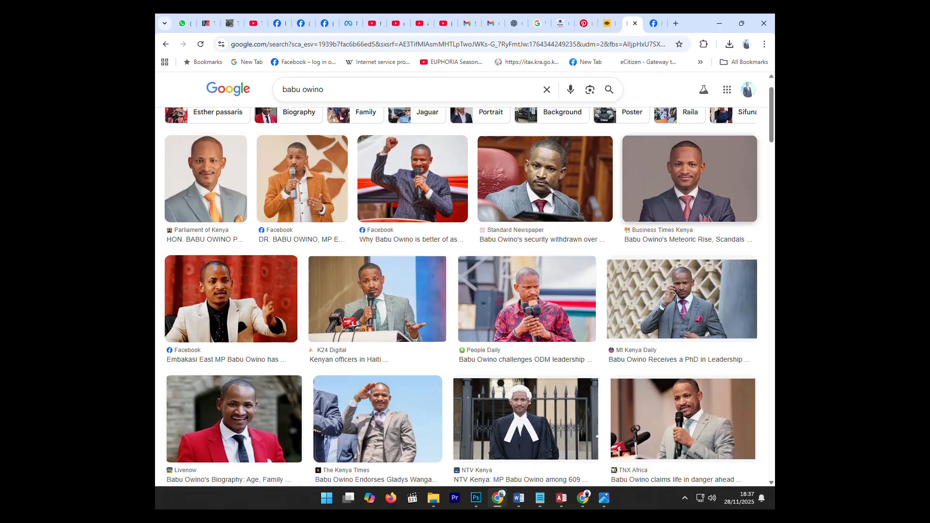
Save the Business Times Kenya portrait of Babu Owino in the dark suit to Downloads as a PNG image
click(690, 178)
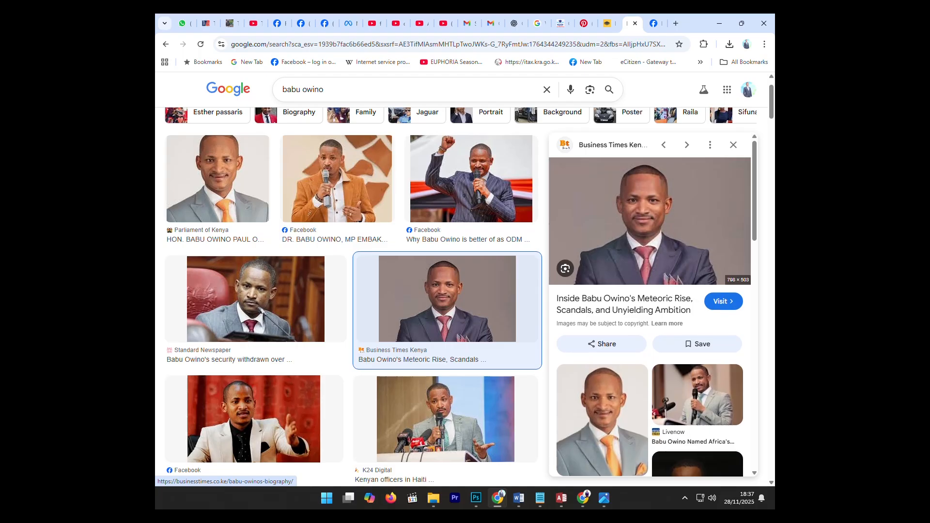
right_click(514, 202)
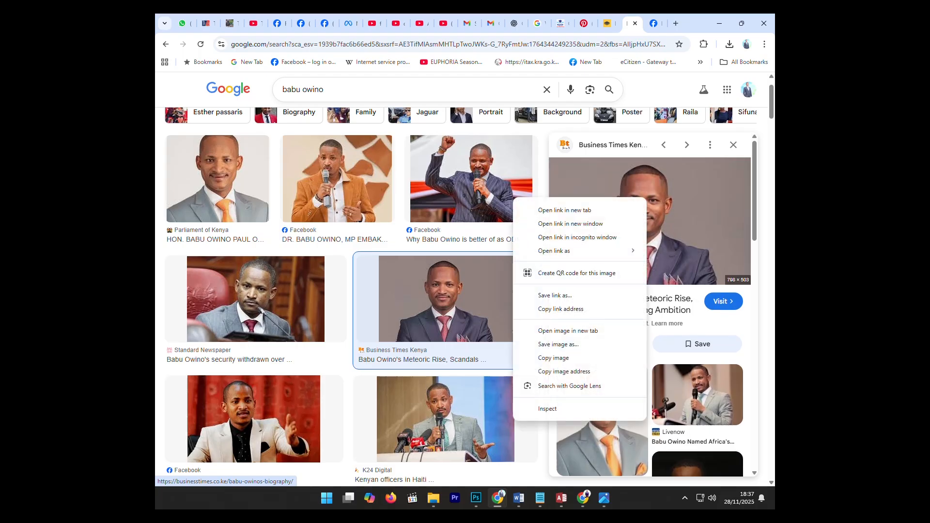
click(557, 344)
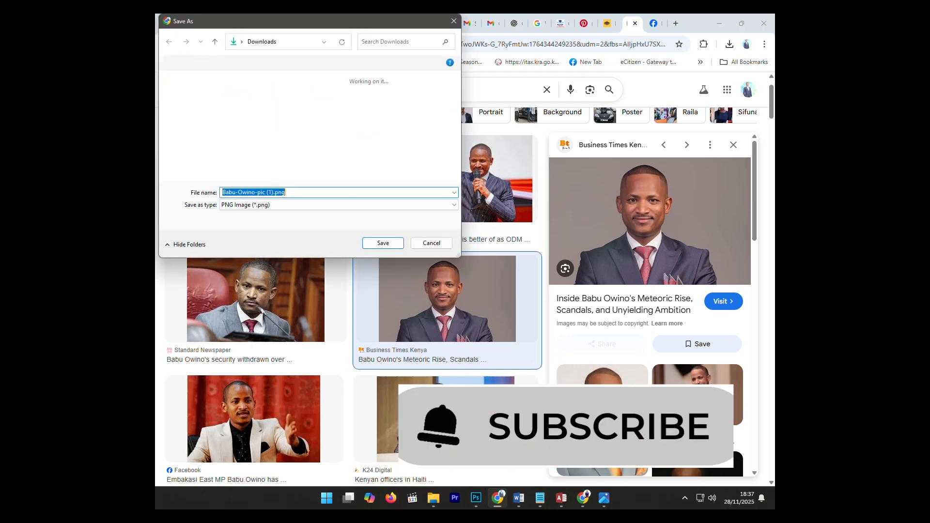
key(Return)
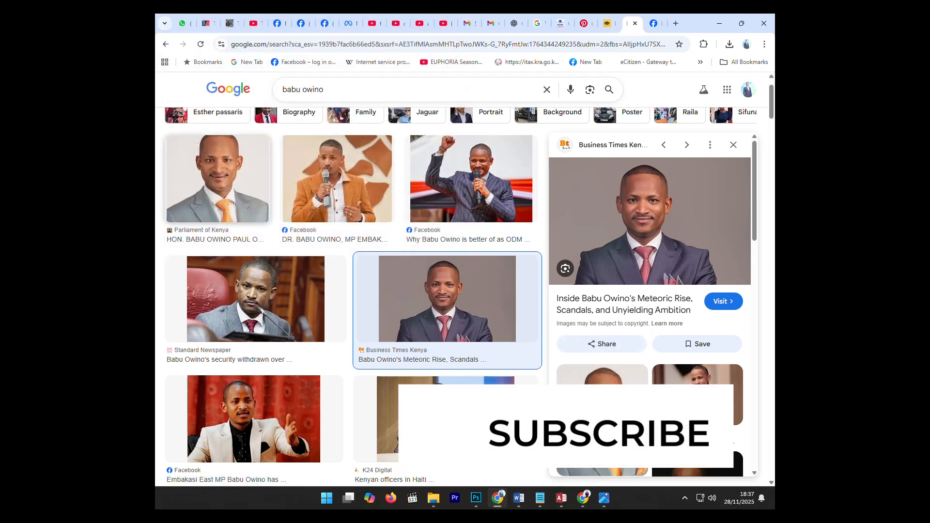
Save the Parliament of Kenya portrait with the orange tie to Downloads as a JPEG and show the downloads in their folder
click(218, 179)
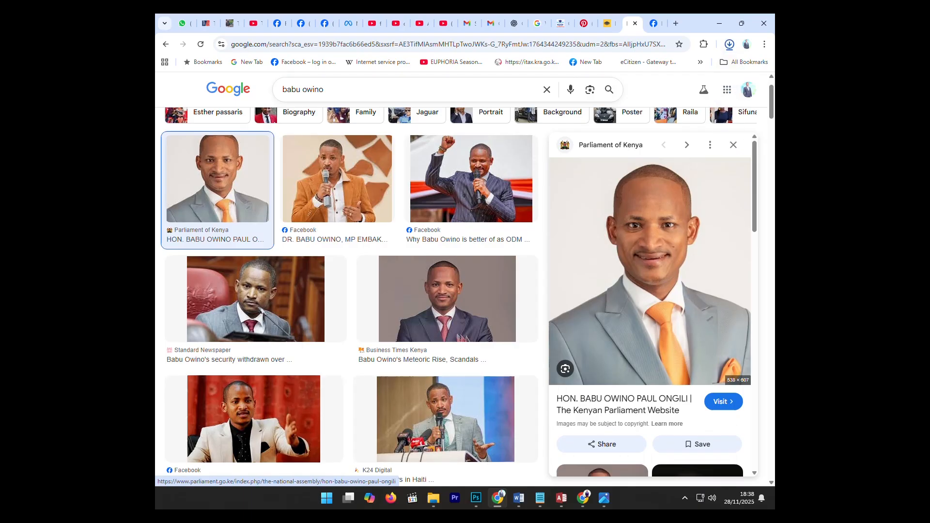
right_click(659, 236)
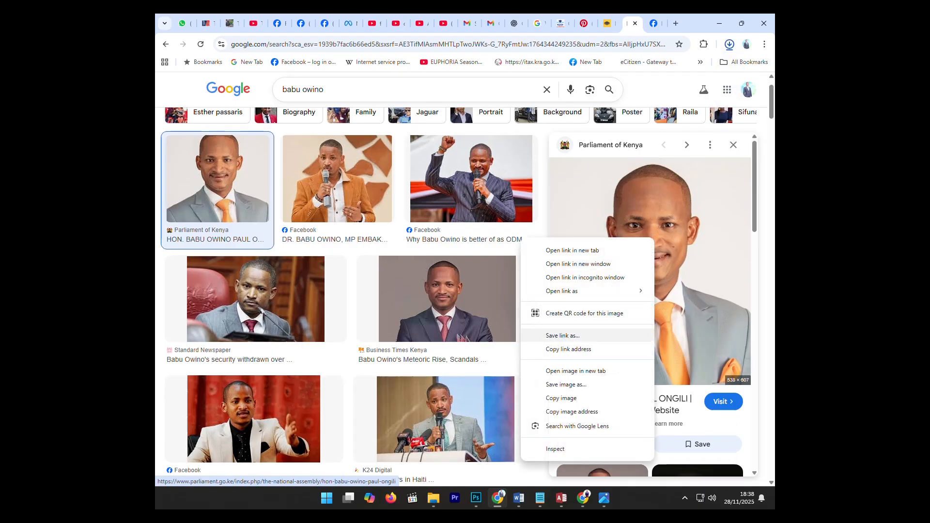
click(586, 335)
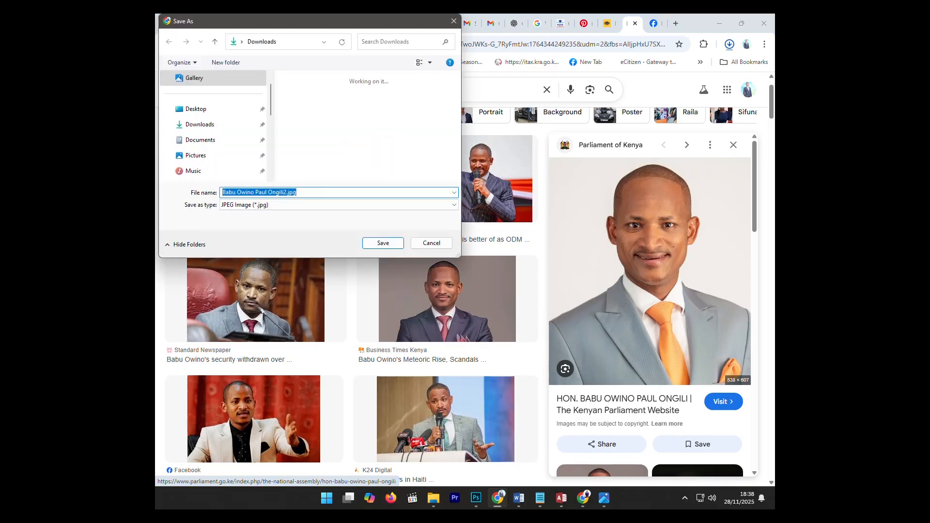
key(Return)
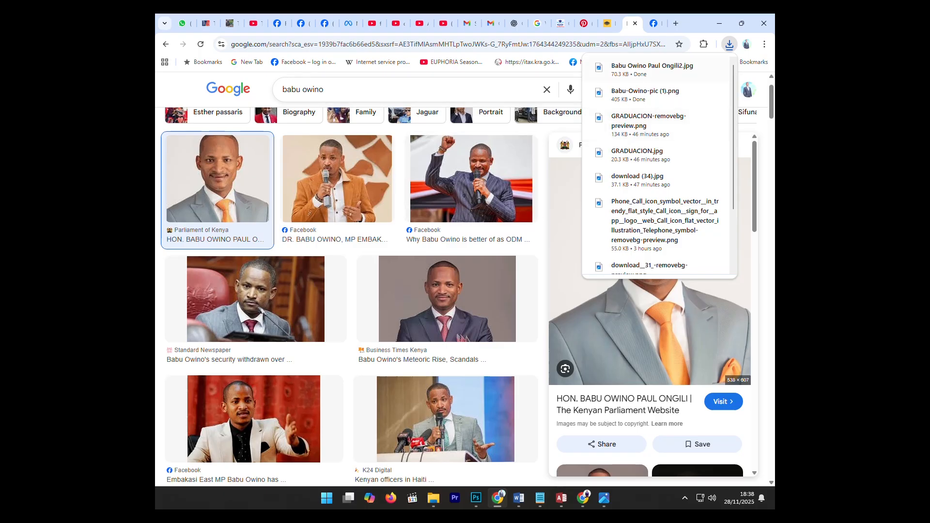
click(695, 68)
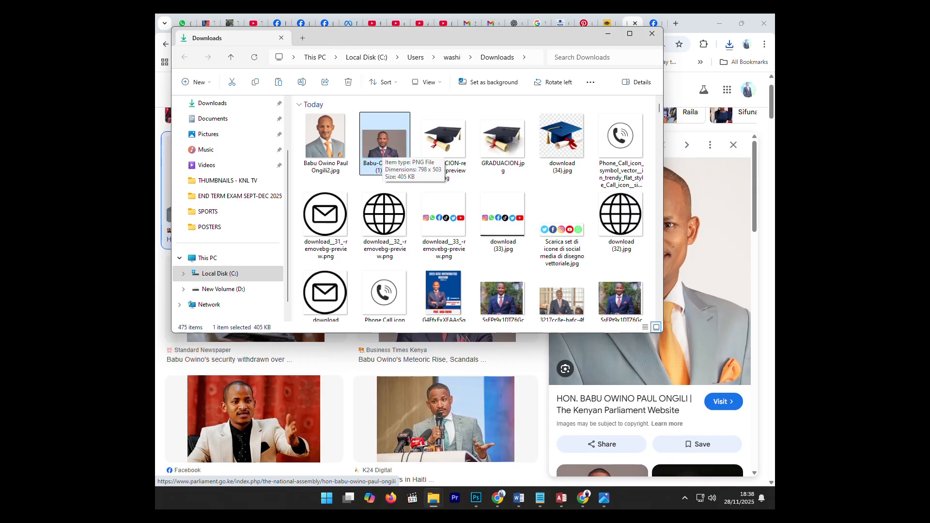
Place the image Babu Owino Paul Ongili2.jpg from Downloads onto the Untitled-2 poster in Photoshop
click(326, 141)
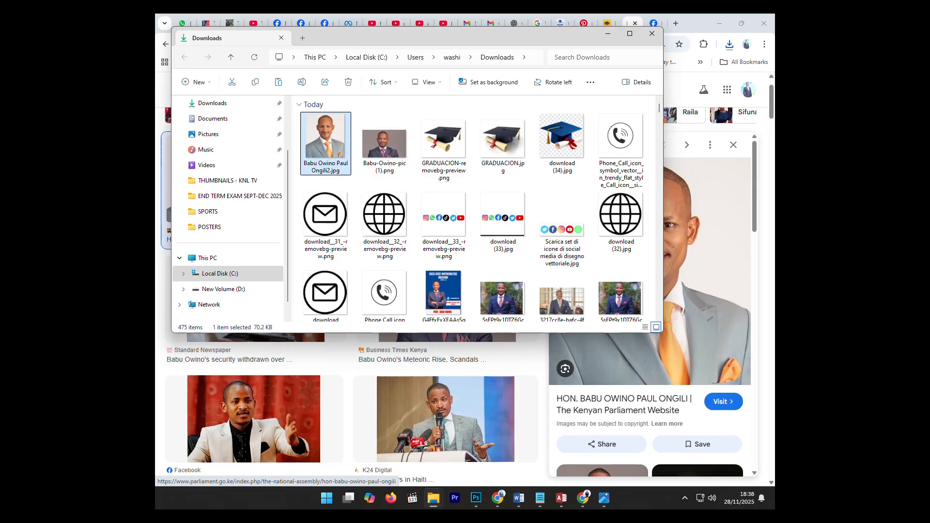
drag(326, 142, 465, 275)
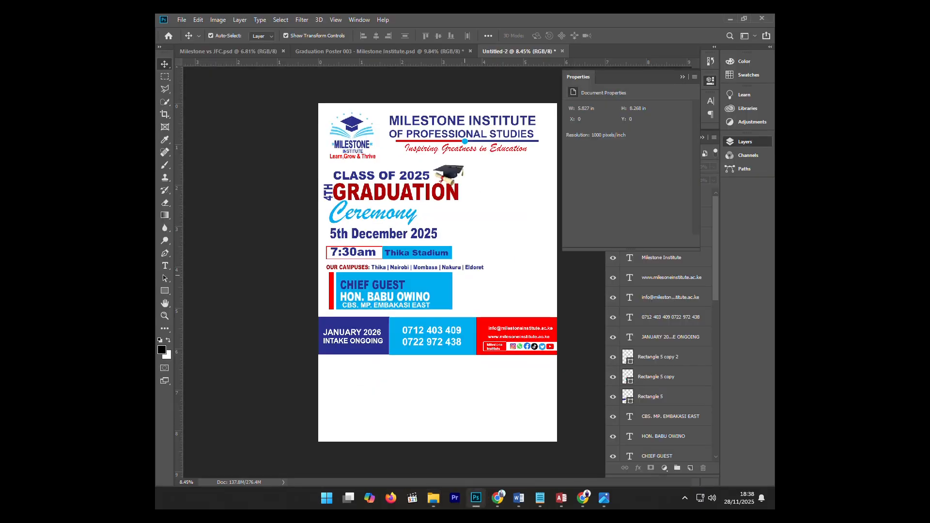
key(Return)
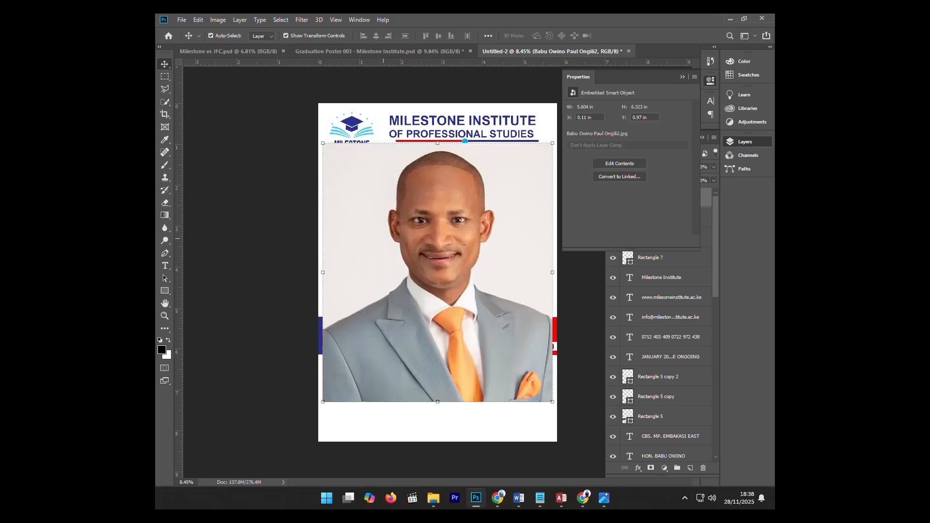
Scale the orange-tie portrait to about 48%, position it beside the chief guest block above the footer, and send it behind the other poster elements
scroll(387, 233, down, 2)
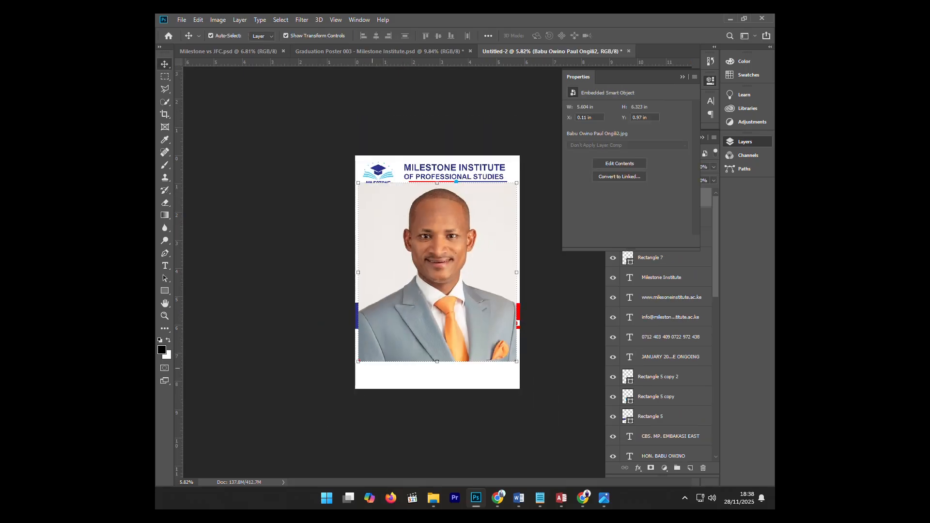
drag(358, 362, 444, 266)
drag(472, 230, 476, 263)
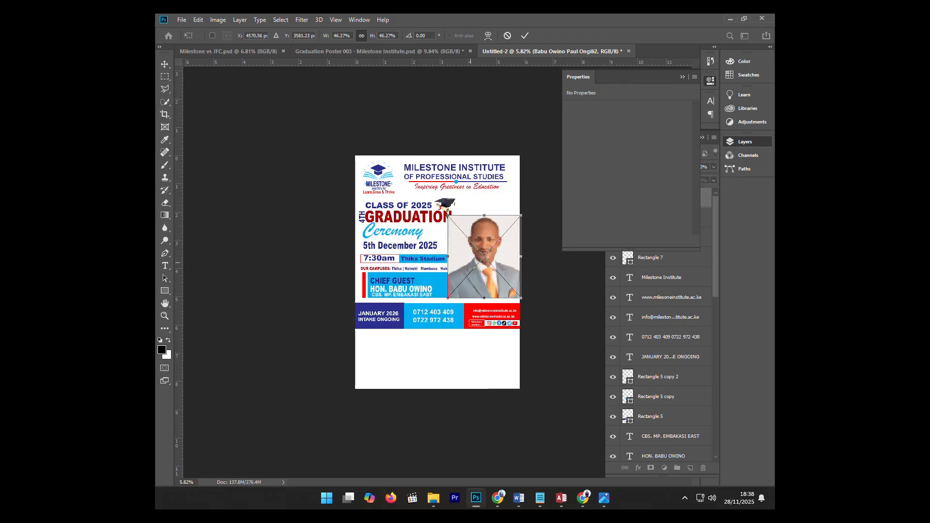
key(Return)
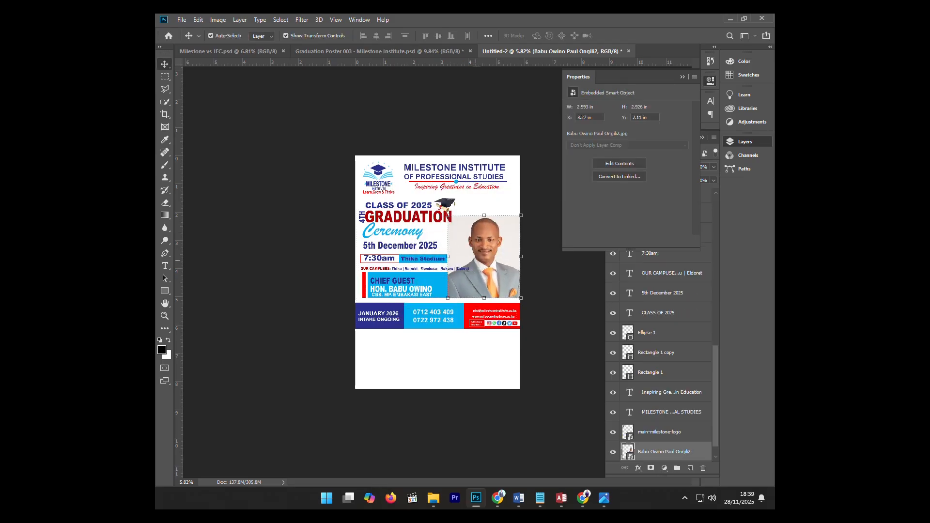
drag(448, 215, 444, 212)
key(Return)
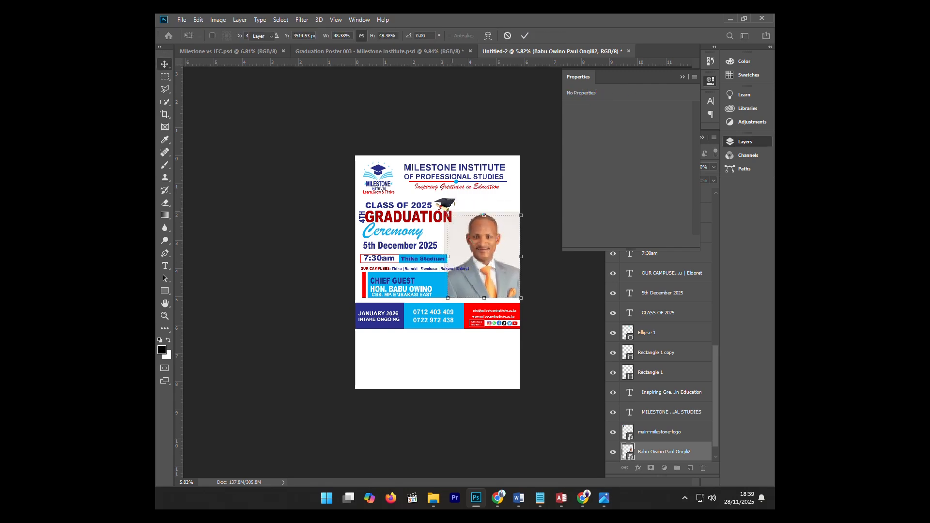
click(535, 271)
scroll(534, 270, up, 6)
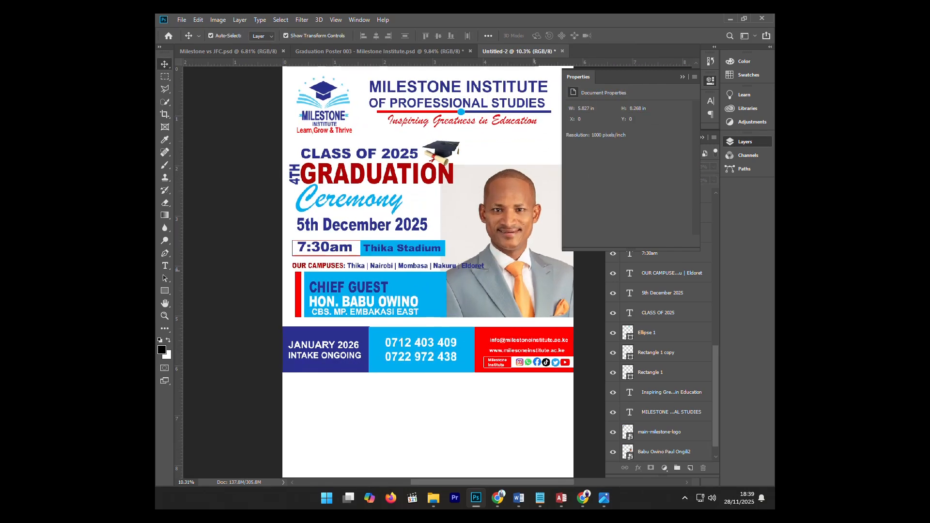
scroll(484, 272, down, 2)
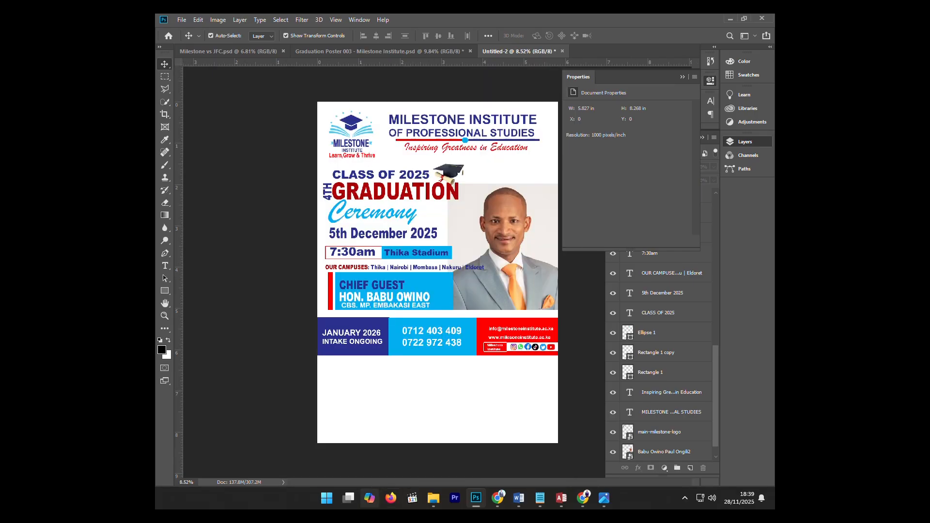
Place the image Babu-Owino-pic (1).png from Downloads onto the poster
mouse_move(433, 498)
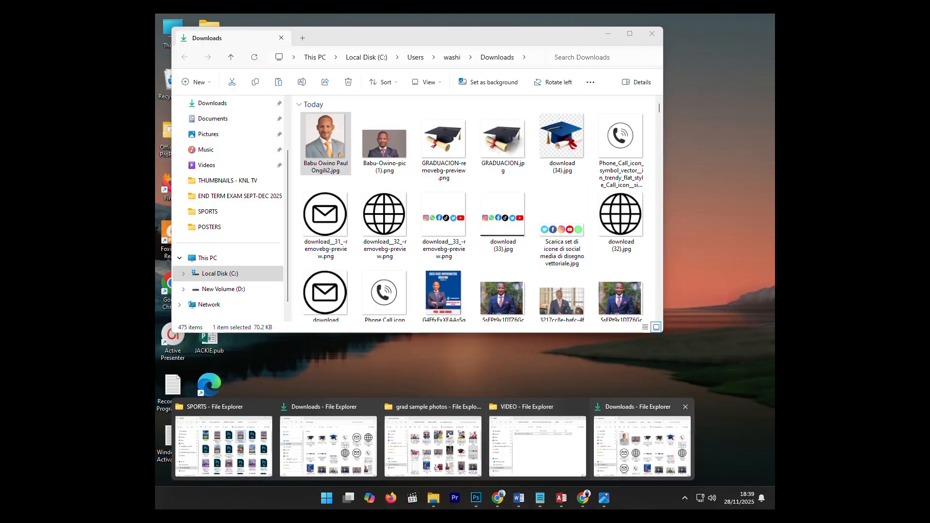
click(641, 445)
drag(384, 145, 386, 388)
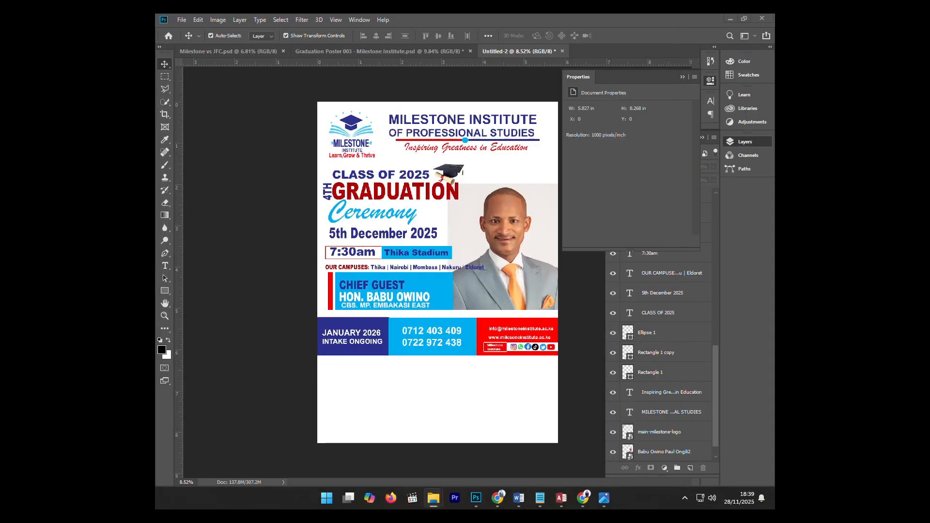
scroll(435, 256, up, 1)
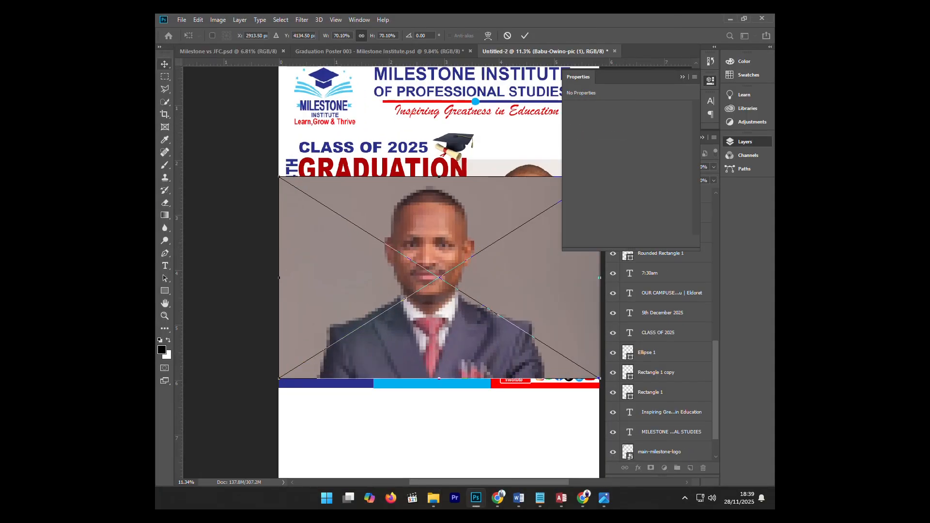
key(Return)
scroll(433, 246, down, 1)
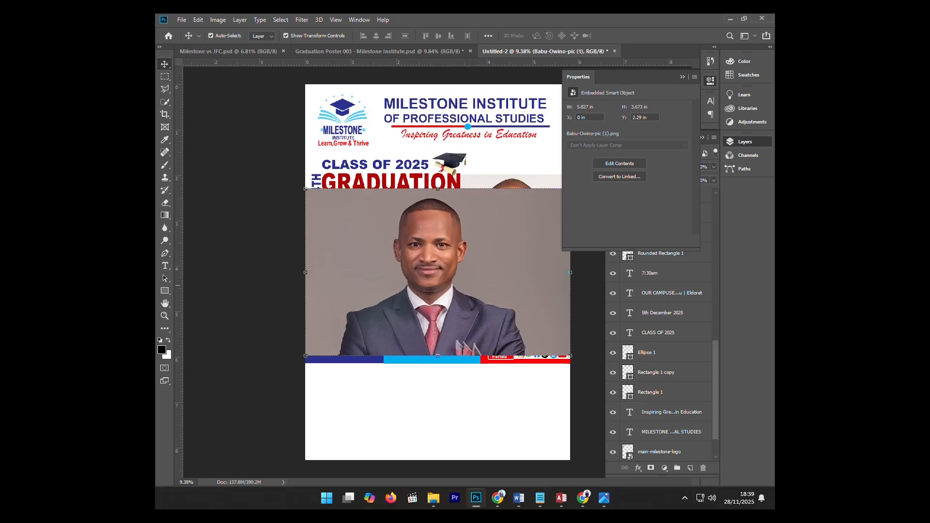
Start a Pen tool path at the dark-suit portrait's lower-left edge and trace the left sleeve up to the shoulder
key(p)
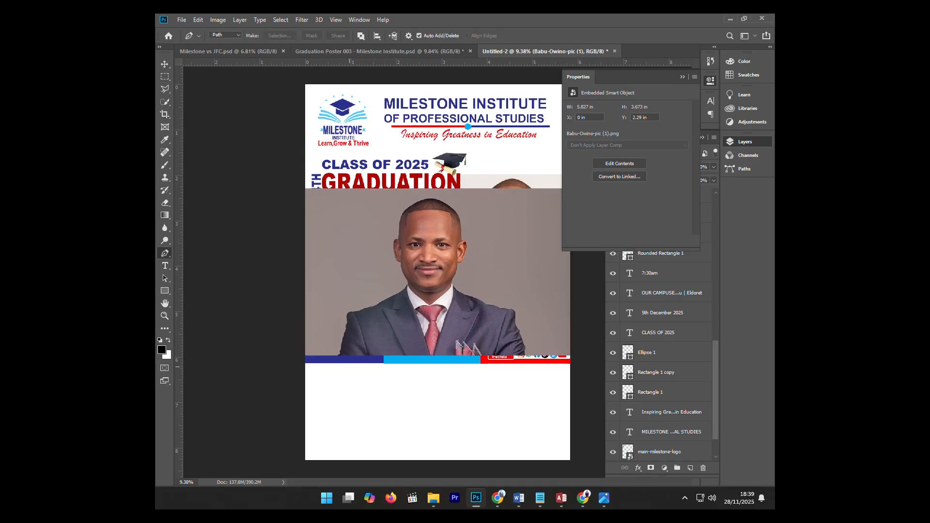
scroll(350, 367, up, 5)
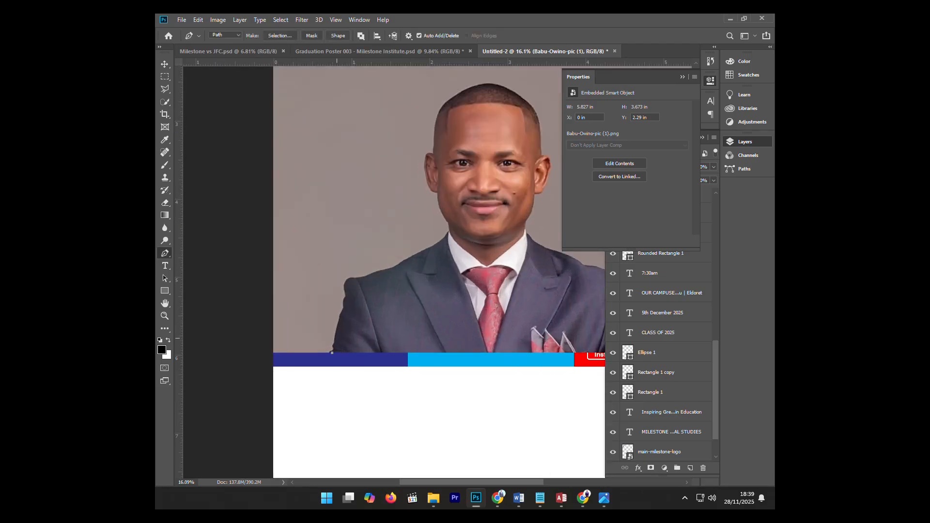
click(345, 309)
click(342, 322)
scroll(345, 334, up, 8)
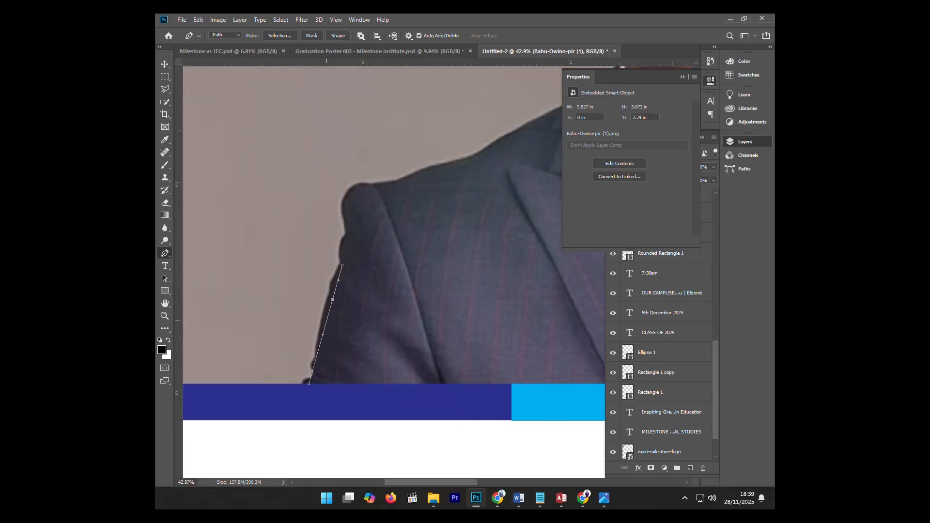
drag(323, 334, 318, 331)
click(348, 236)
drag(344, 254, 341, 253)
click(376, 185)
drag(367, 204, 348, 193)
Continue the path along the portrait's left shoulder up to the shirt collar
drag(462, 176, 306, 235)
click(308, 220)
click(414, 165)
drag(370, 187, 367, 275)
click(412, 229)
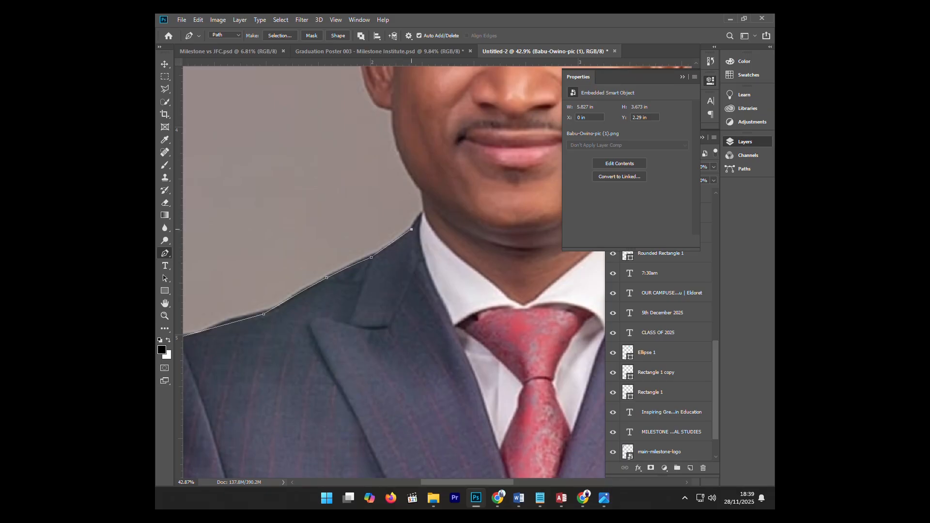
click(424, 211)
Extend the path up the left side of the neck and jaw and around the left ear
click(423, 190)
drag(394, 110, 382, 255)
click(381, 255)
drag(396, 295, 378, 396)
click(344, 310)
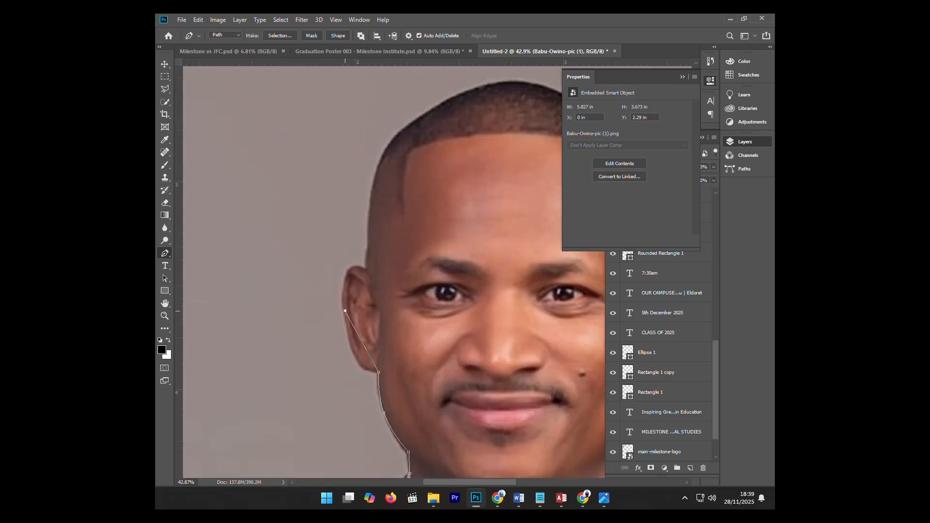
drag(361, 341, 356, 355)
click(365, 268)
drag(357, 284, 347, 274)
Curve the path up the left side of the head, over the hair and down to the top of the right ear
click(371, 245)
drag(371, 245, 359, 303)
click(400, 203)
drag(386, 241, 364, 242)
drag(494, 223, 351, 240)
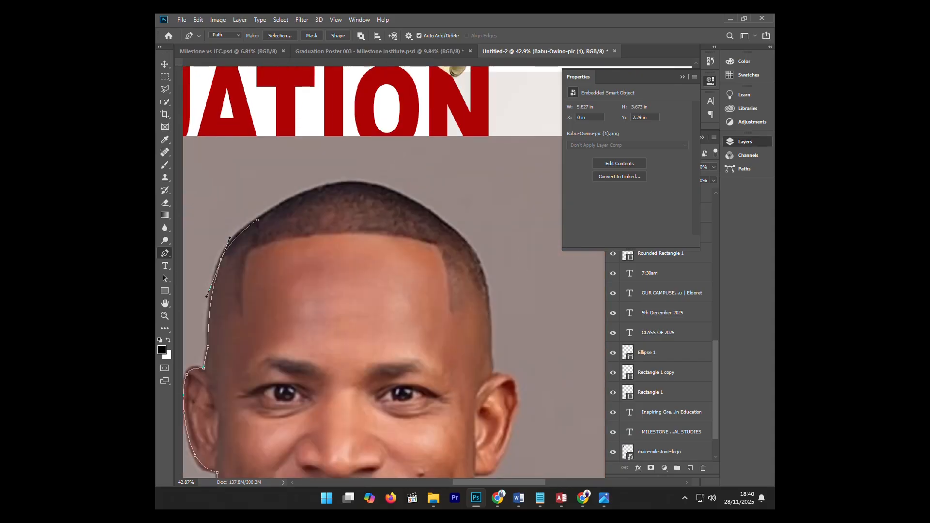
click(426, 206)
drag(357, 212, 341, 183)
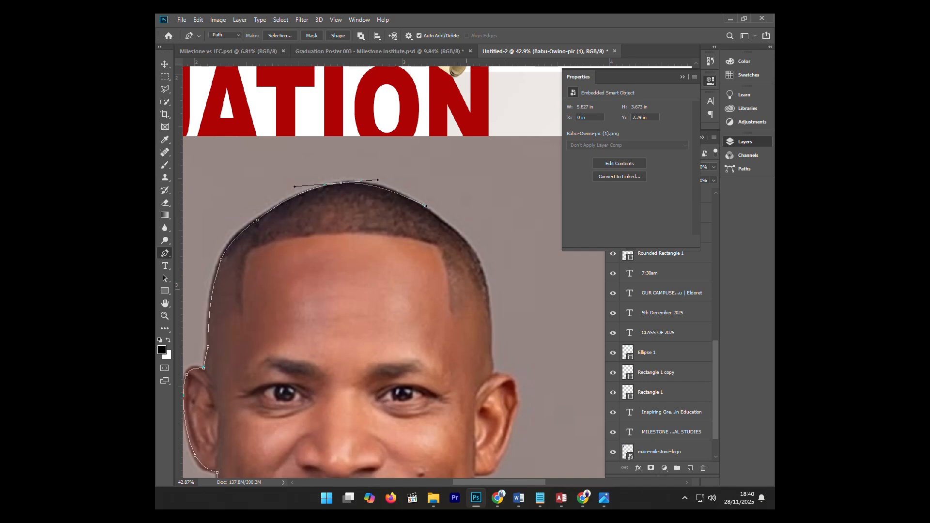
drag(451, 273, 482, 272)
drag(482, 353, 446, 207)
click(454, 224)
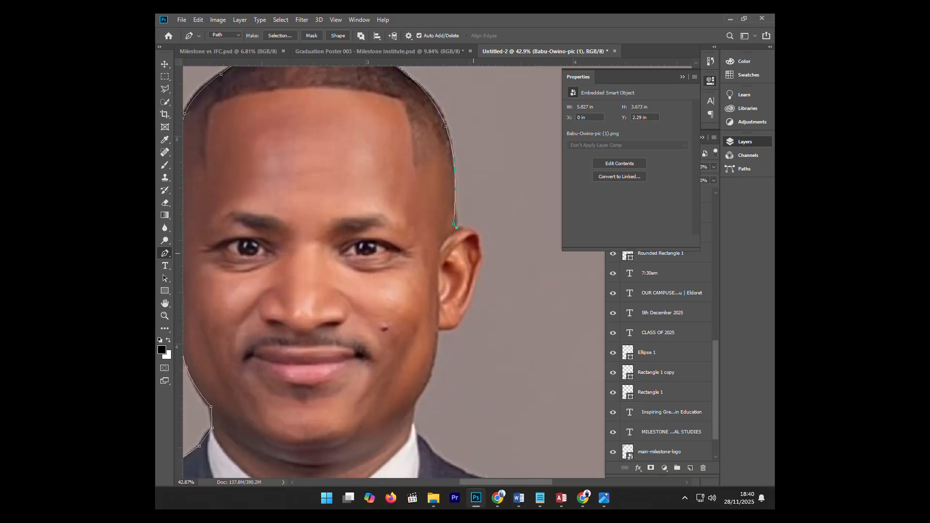
Trace the path around the right ear and down the jaw to the shirt collar
click(474, 280)
drag(468, 264, 480, 238)
click(458, 323)
click(435, 328)
scroll(436, 328, down, 5)
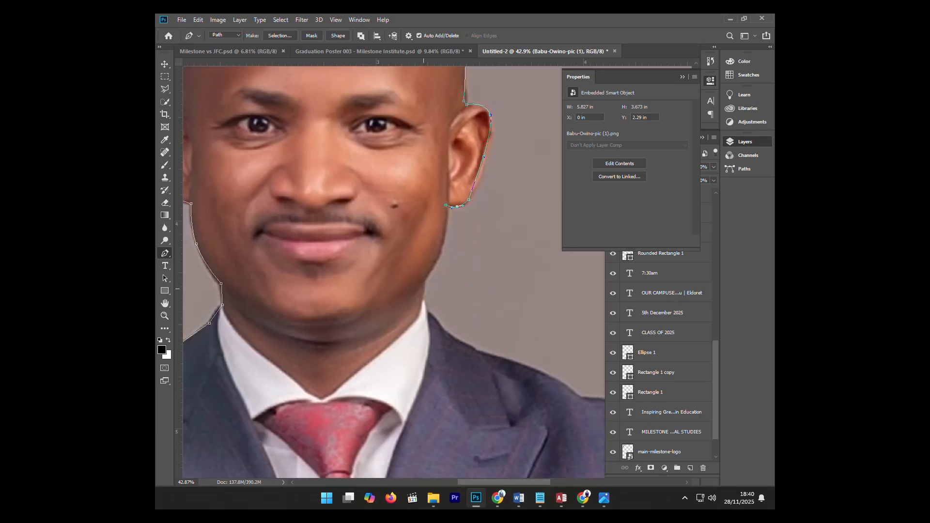
drag(422, 286, 425, 309)
drag(432, 249, 440, 251)
Continue the path from the collar along the right shoulder to the top of the sleeve
drag(473, 344, 421, 227)
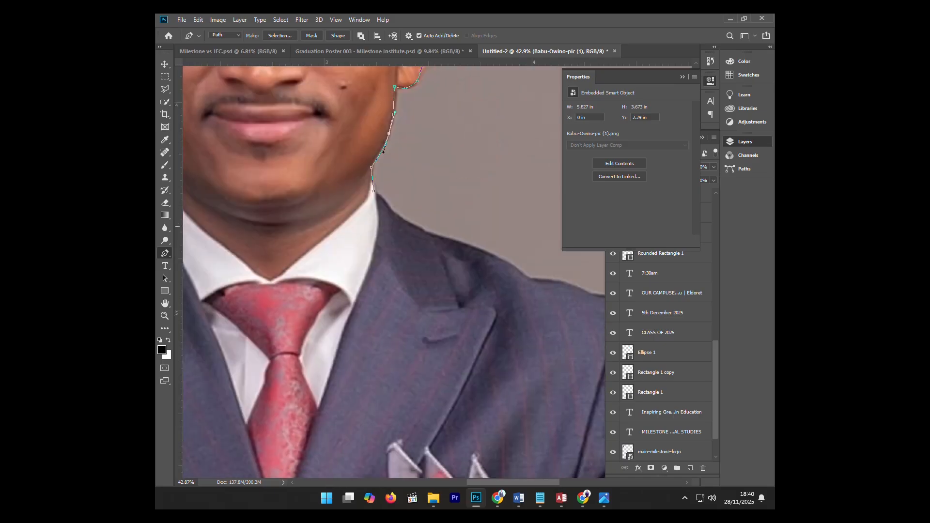
click(531, 280)
drag(454, 237, 428, 236)
click(475, 257)
drag(475, 258, 476, 249)
drag(495, 300, 324, 200)
click(491, 229)
drag(465, 218, 475, 205)
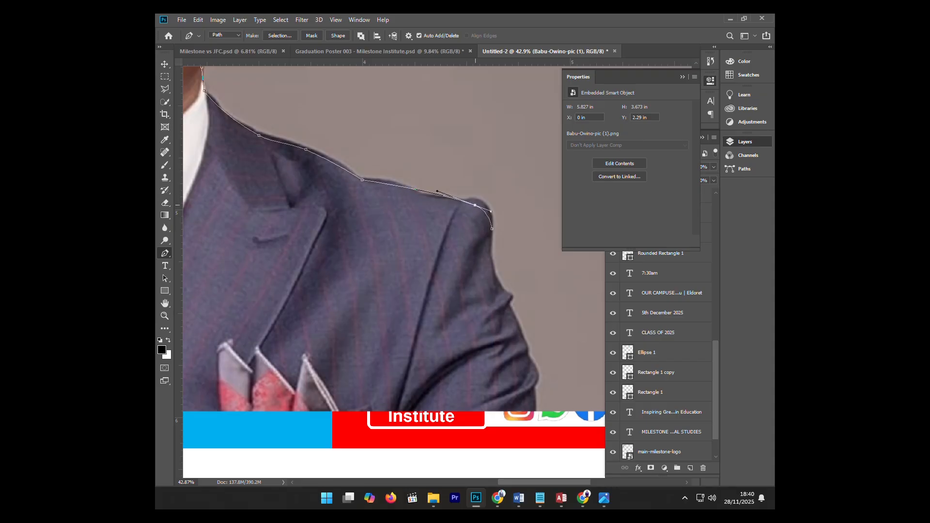
Trace the right sleeve down to the photo's lower edge and close the path at its starting point
click(511, 324)
drag(500, 271, 492, 265)
drag(537, 413, 544, 311)
click(540, 306)
drag(531, 270, 541, 268)
drag(271, 271, 582, 249)
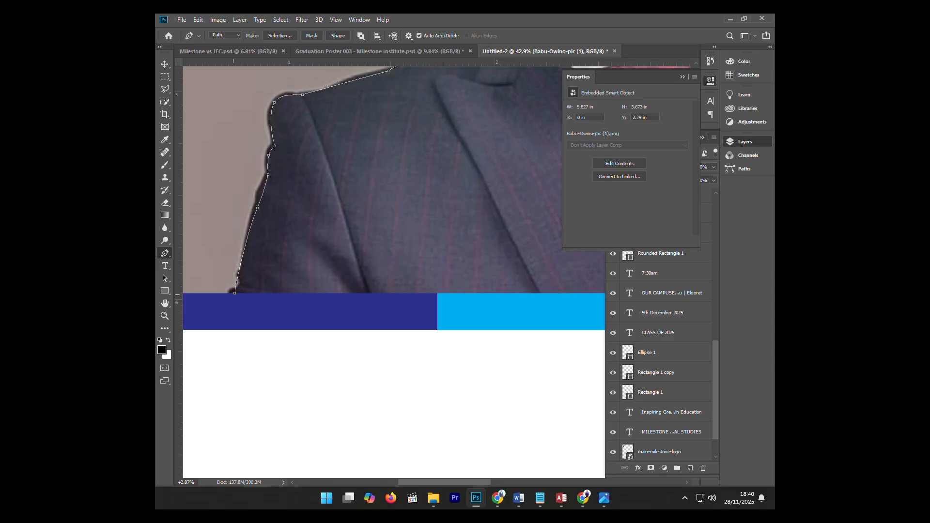
click(235, 293)
Convert the closed path into a selection and copy the cut-out man to a new layer
scroll(235, 296, down, 5)
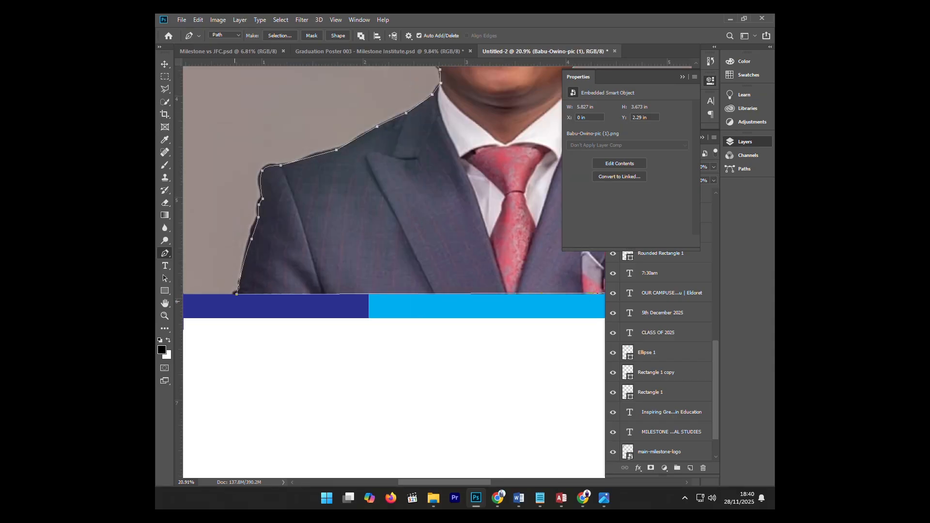
right_click(349, 199)
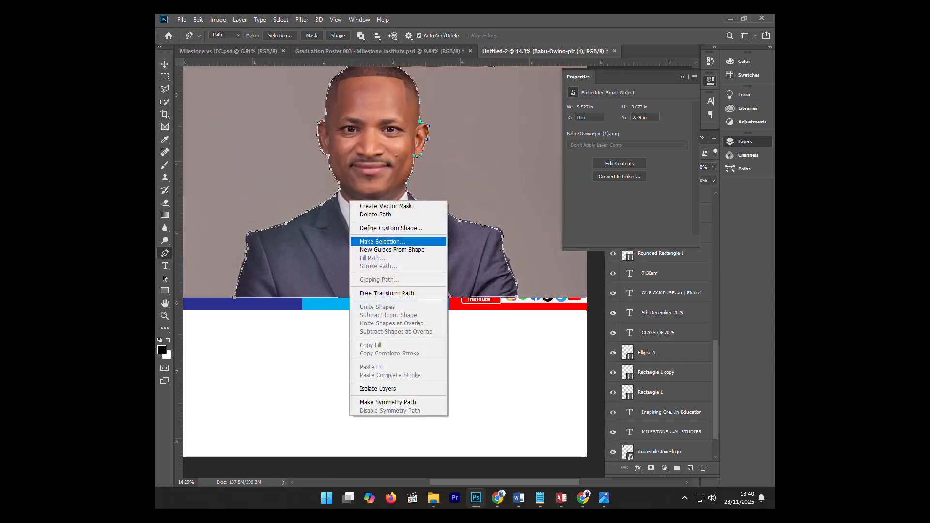
click(373, 241)
key(Return)
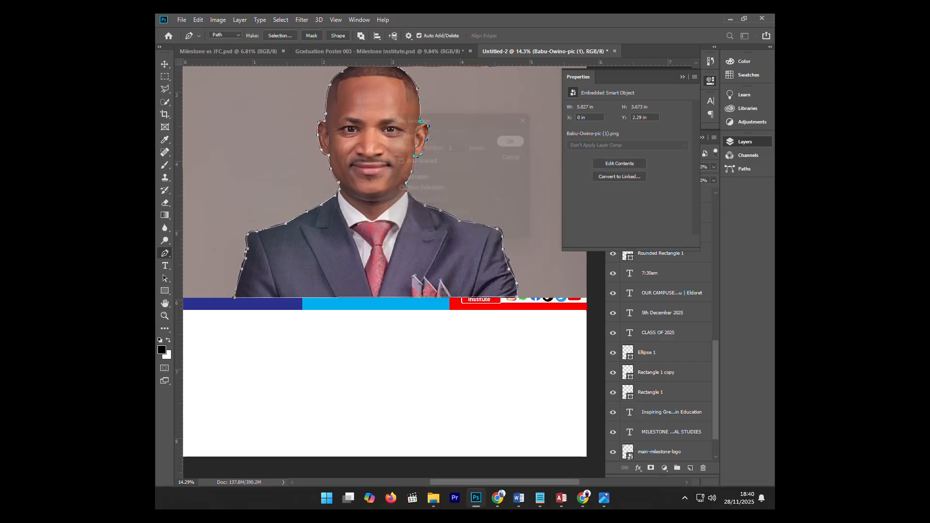
key(ctrl+j)
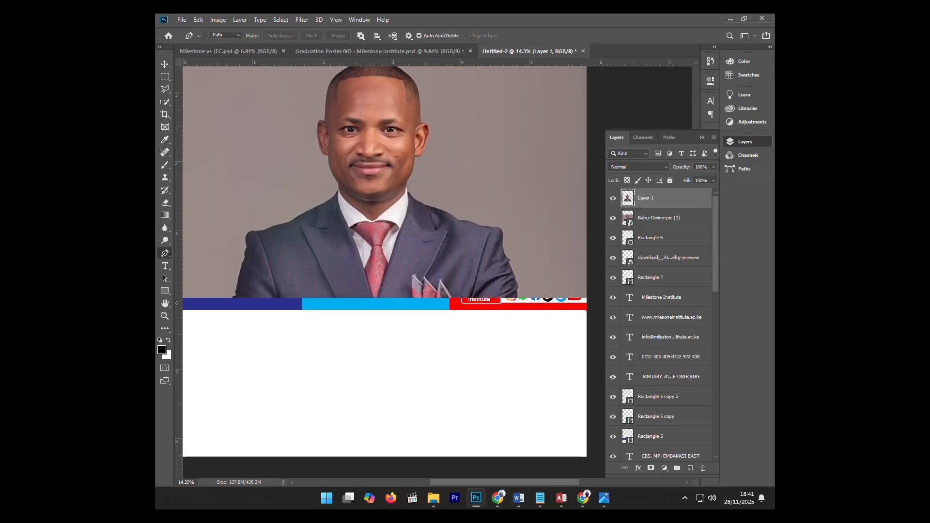
Hide the original Babu-Owino-pic (1) photo layer and the earlier orange-tie portrait layer
click(613, 218)
click(613, 217)
scroll(456, 228, down, 5)
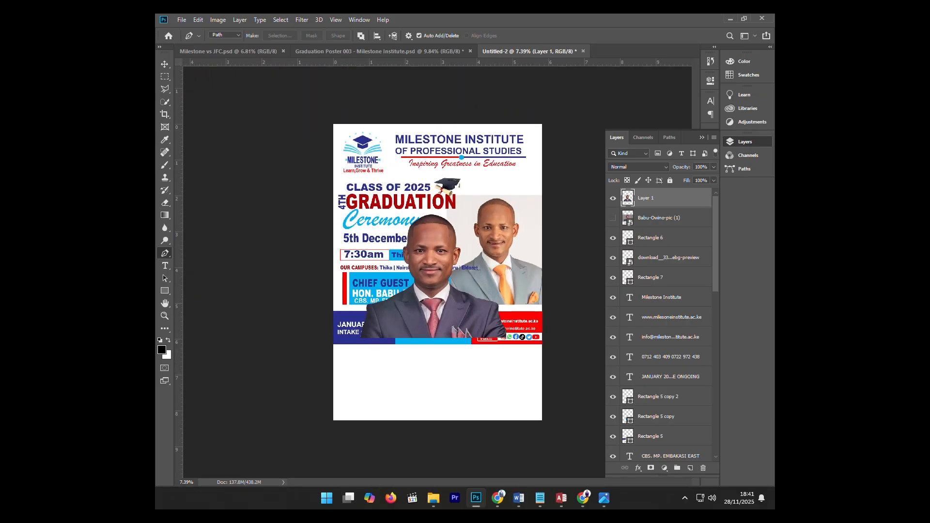
key(v)
click(504, 235)
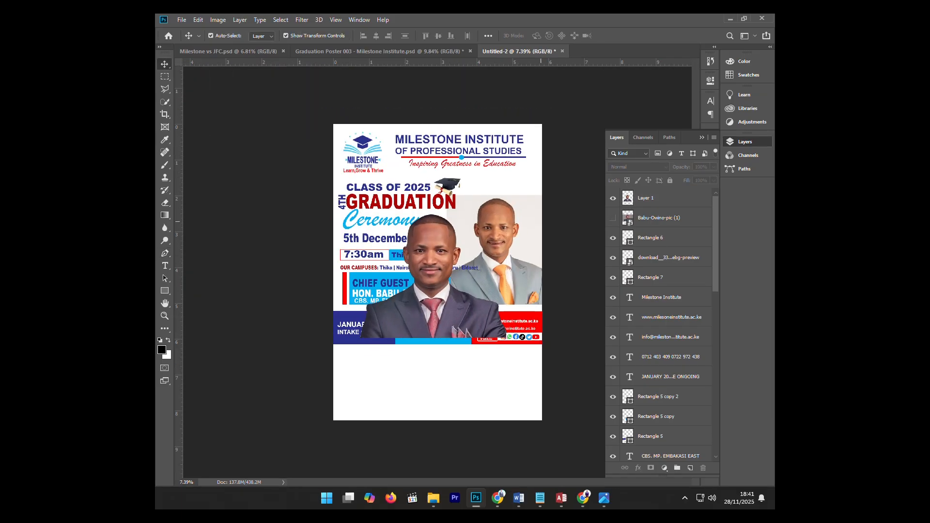
click(613, 452)
Move the dark-suit cutout beside the chief guest block and send it behind the text and footer layers
drag(421, 243, 484, 215)
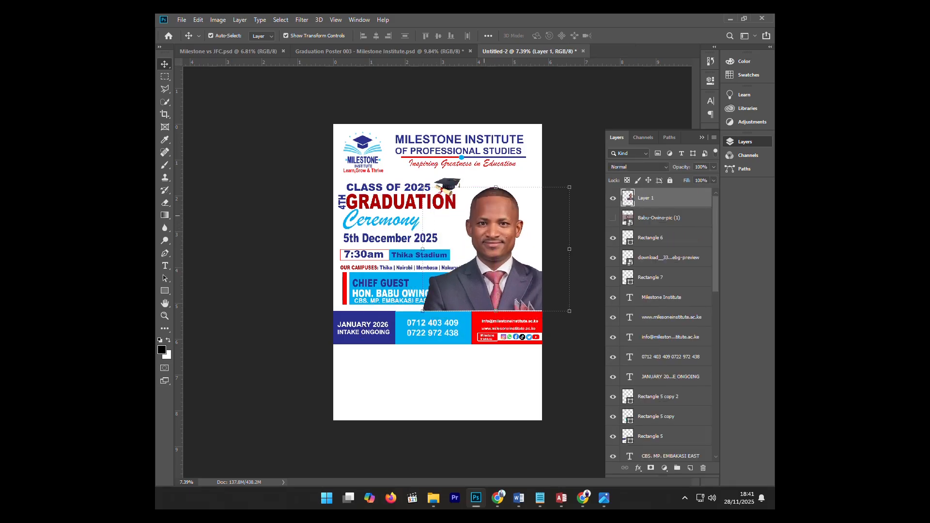
key(ctrl+shift+bracketleft)
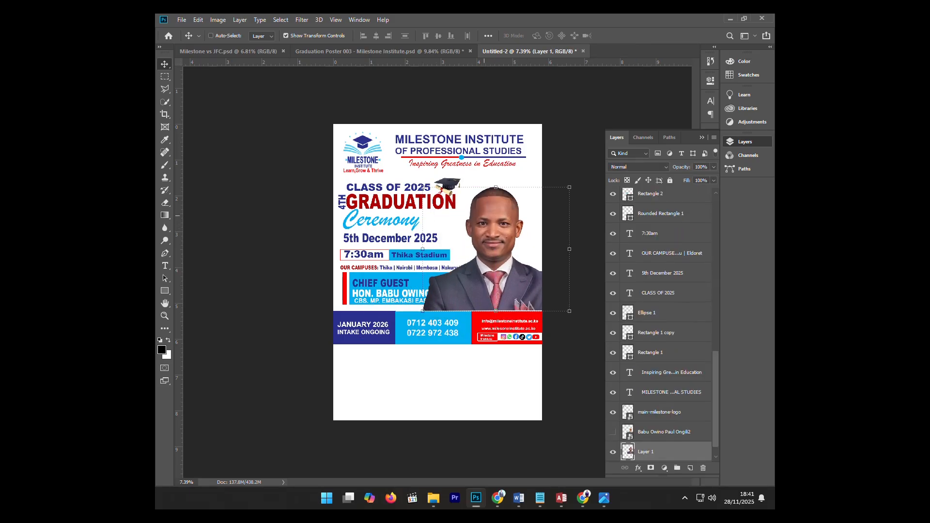
drag(423, 249, 411, 254)
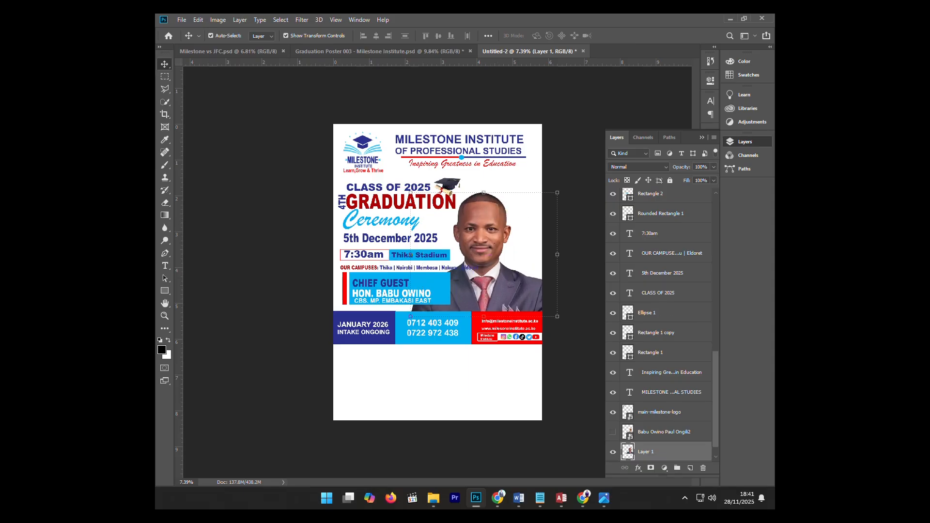
Bring the portrait layer to the front and send it behind all the other poster layers again
click(240, 20)
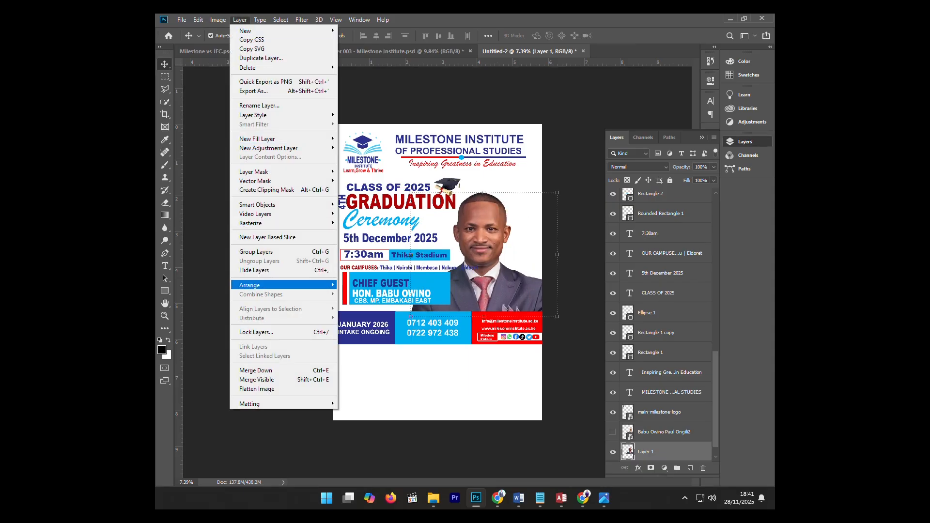
mouse_move(271, 285)
click(363, 284)
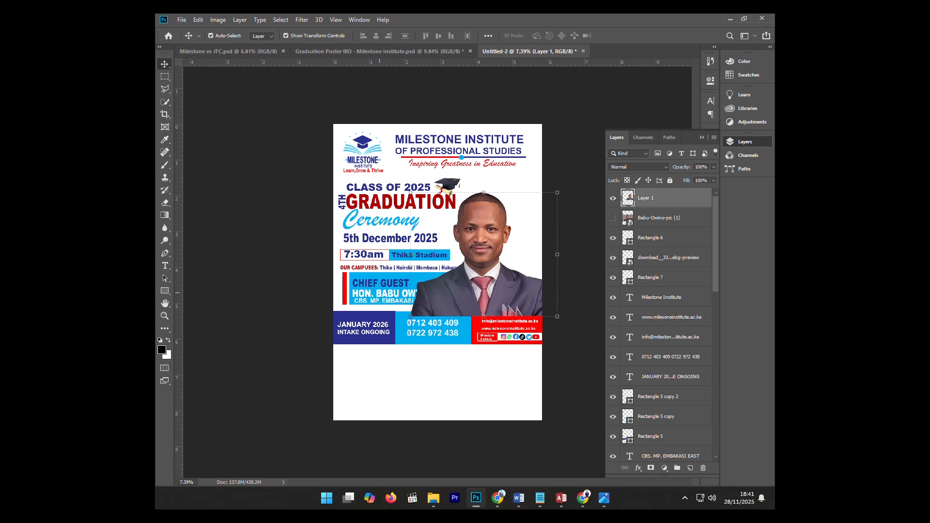
click(240, 19)
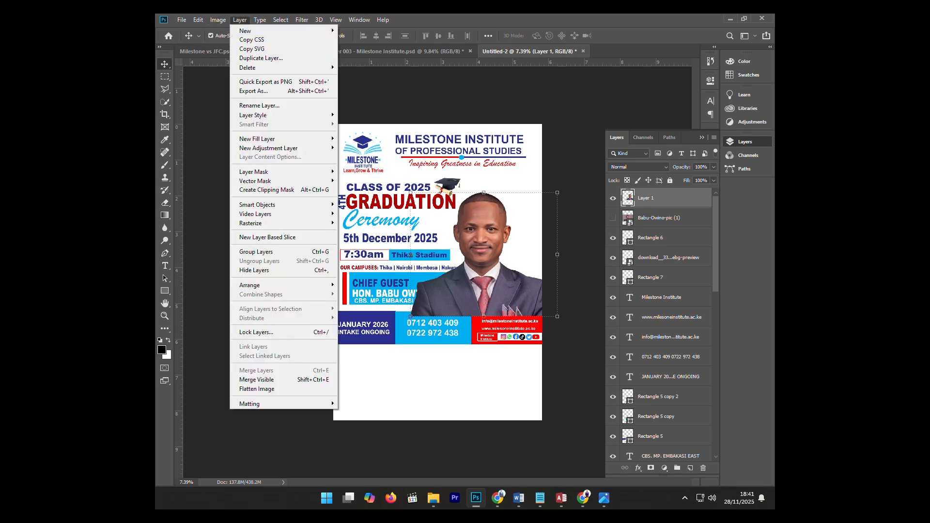
mouse_move(271, 285)
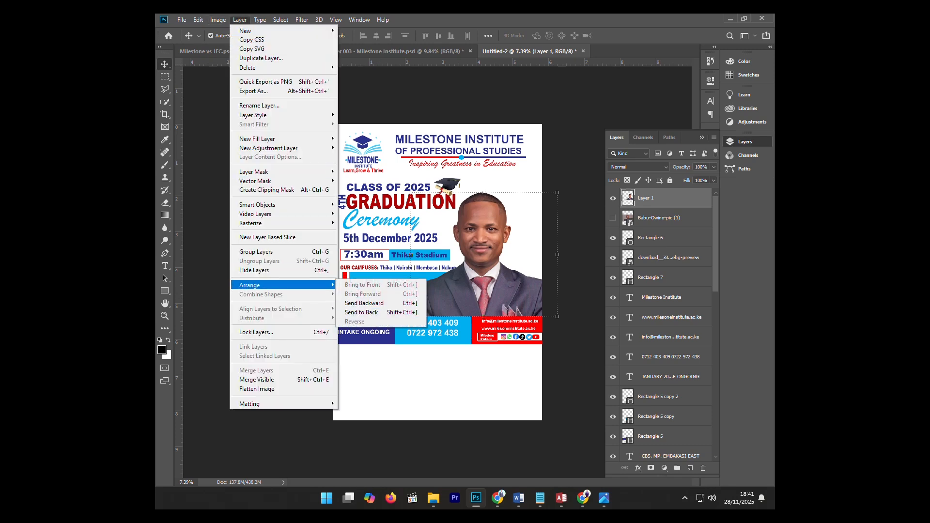
click(361, 312)
Scale the portrait down and place it against the chief guest block's right edge, with its base level with the block
scroll(503, 295, down, 3)
scroll(503, 295, up, 2)
click(545, 312)
drag(545, 311, 535, 304)
drag(533, 257, 515, 261)
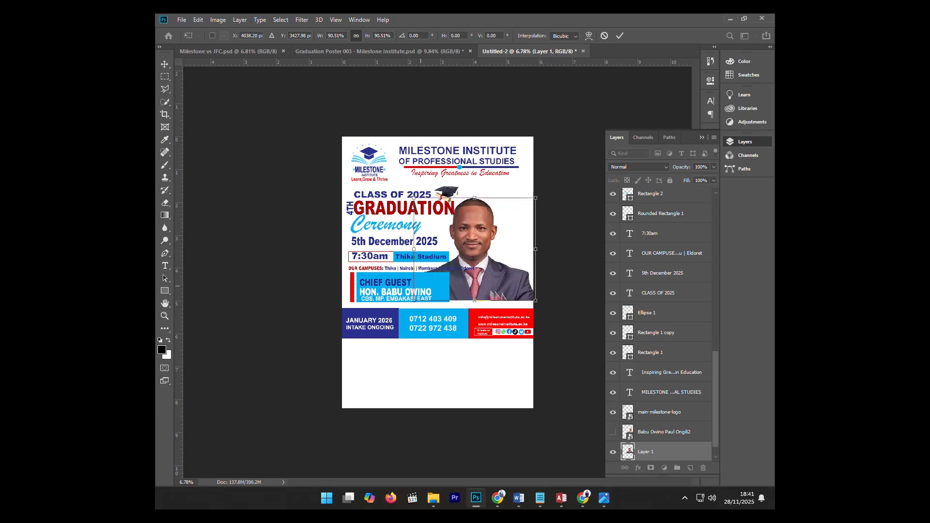
drag(414, 300, 437, 281)
drag(477, 242, 441, 255)
scroll(486, 291, up, 3)
drag(486, 290, 485, 300)
scroll(481, 254, up, 1)
scroll(481, 254, up, 2)
scroll(495, 203, down, 1)
drag(495, 237, 501, 237)
scroll(437, 273, down, 2)
key(Return)
key(Return)
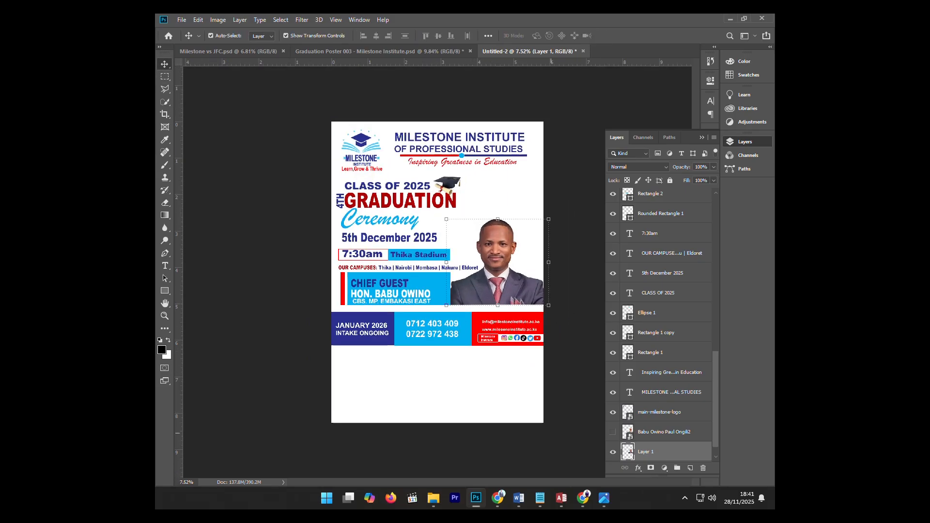
Compare with the reference poster and enlarge the portrait upward, keeping it beside the chief guest block
click(604, 498)
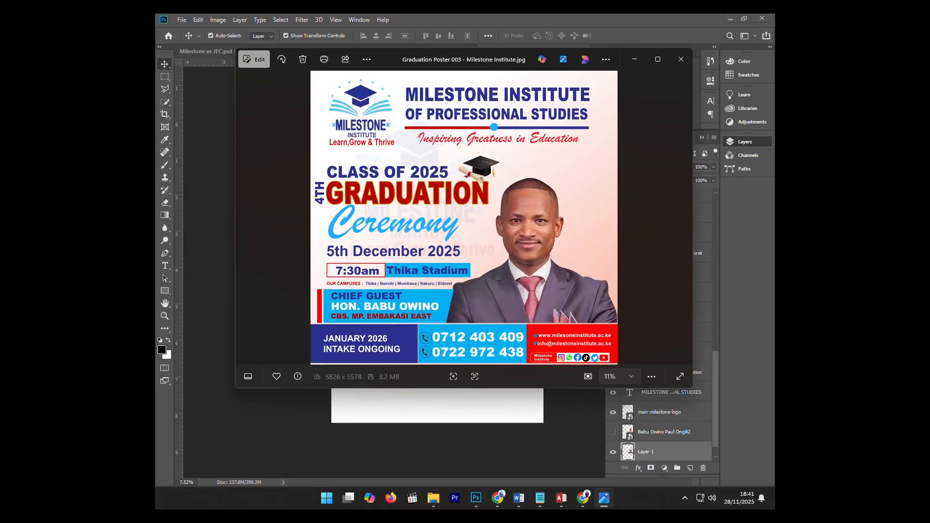
click(731, 18)
mouse_move(583, 498)
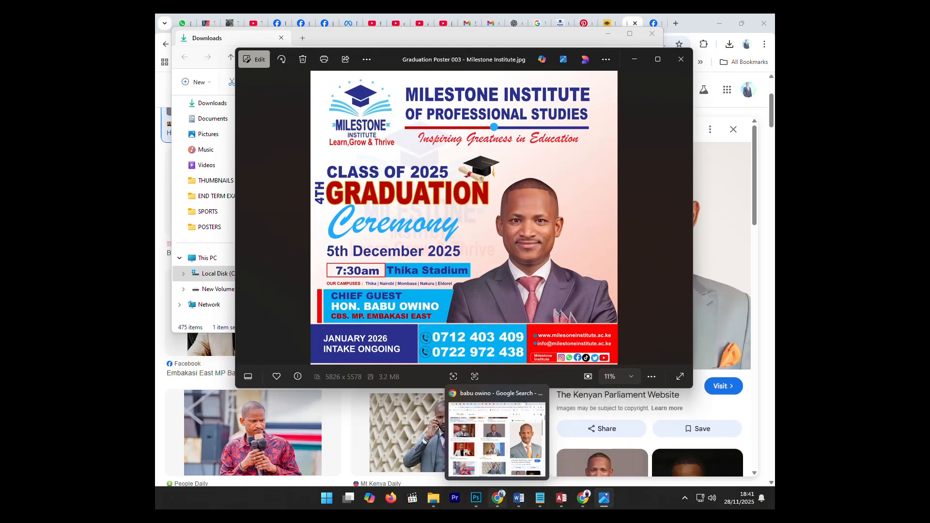
click(475, 498)
scroll(482, 256, up, 5)
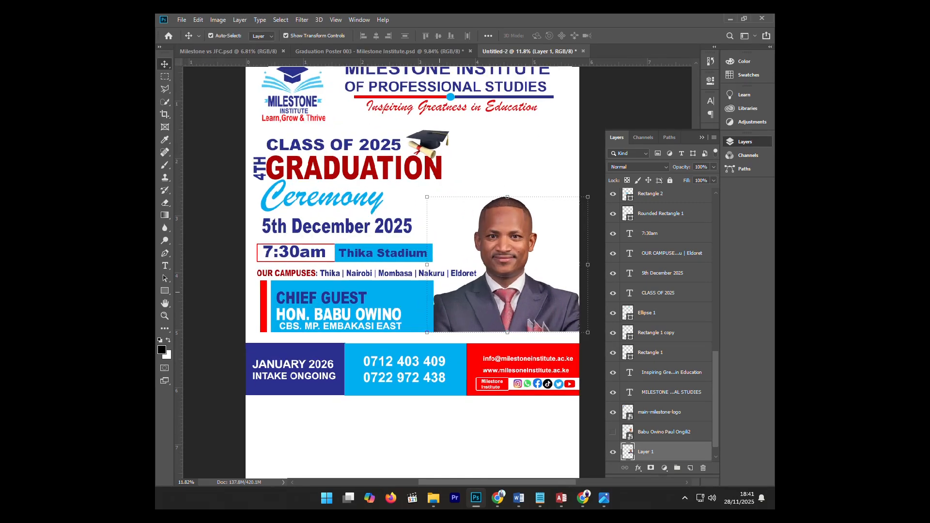
click(400, 298)
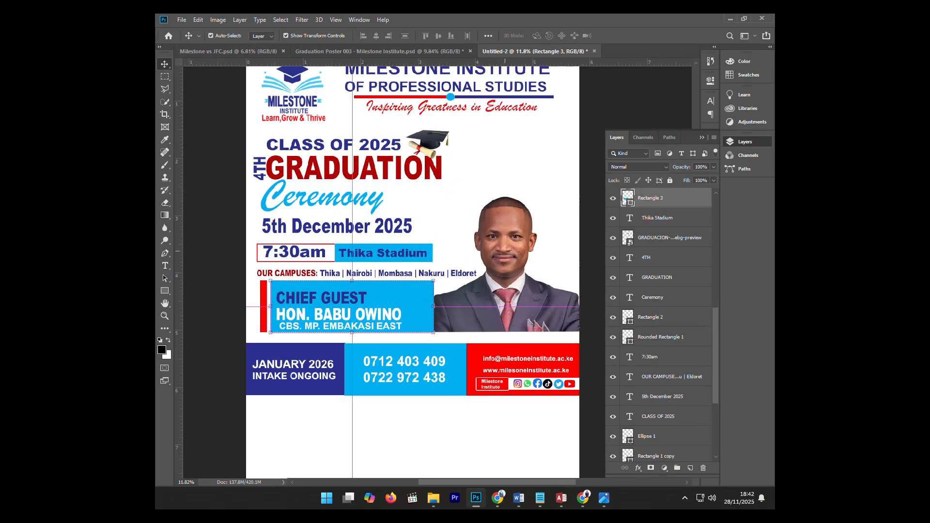
click(495, 253)
scroll(496, 254, down, 3)
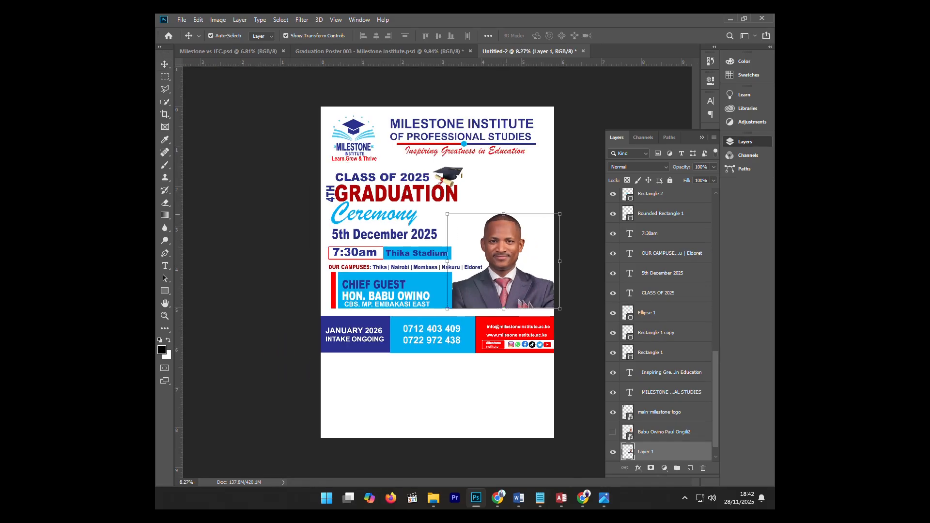
drag(559, 214, 576, 185)
scroll(511, 186, down, 3)
scroll(510, 186, up, 2)
key(Return)
click(328, 219)
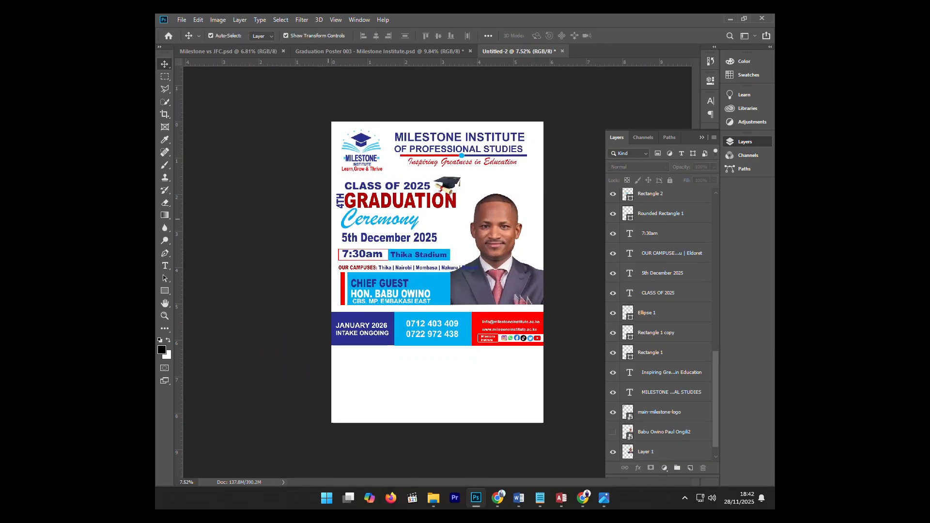
Scale the time, venue, campuses and chief guest elements together to about 85%
drag(323, 251, 412, 310)
key(ctrl+t)
drag(479, 306, 458, 297)
key(Return)
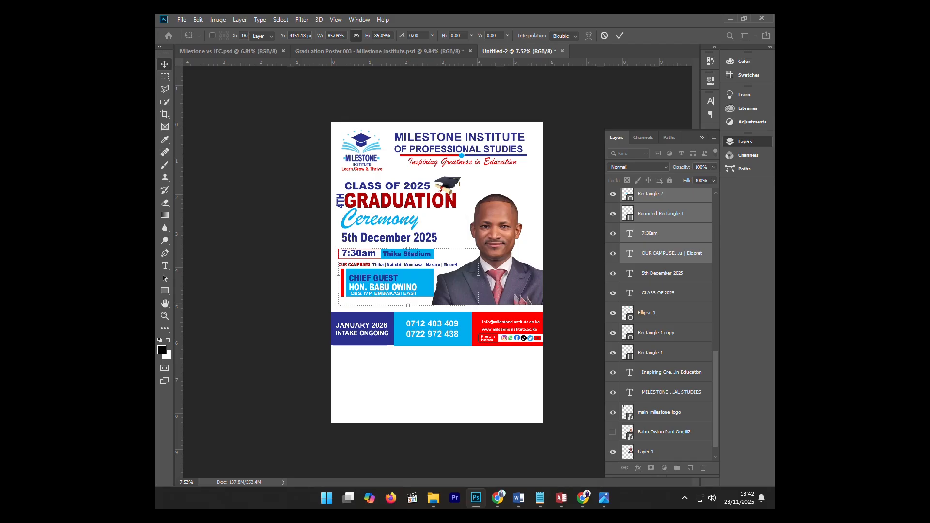
click(435, 249)
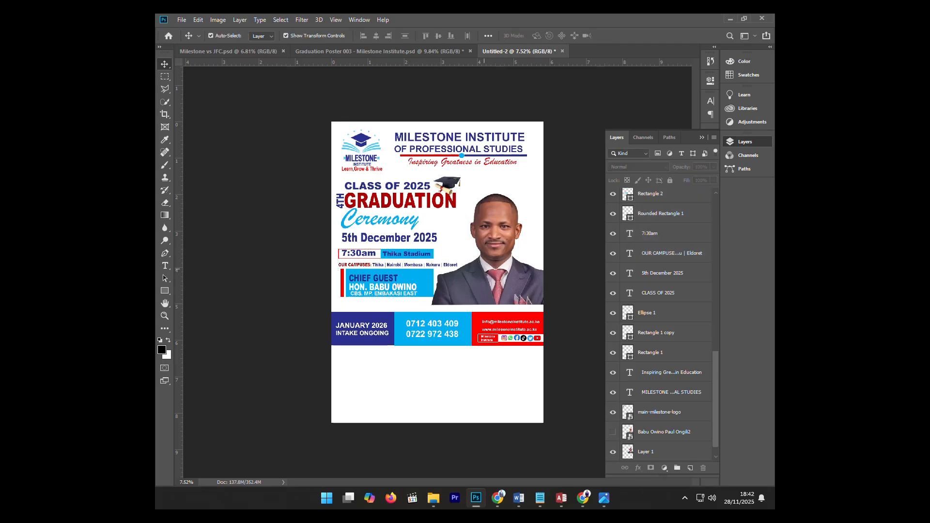
Raise the portrait level with the reduced chief guest block and scale it to about 89%
click(496, 283)
drag(495, 286, 493, 279)
drag(561, 298, 531, 269)
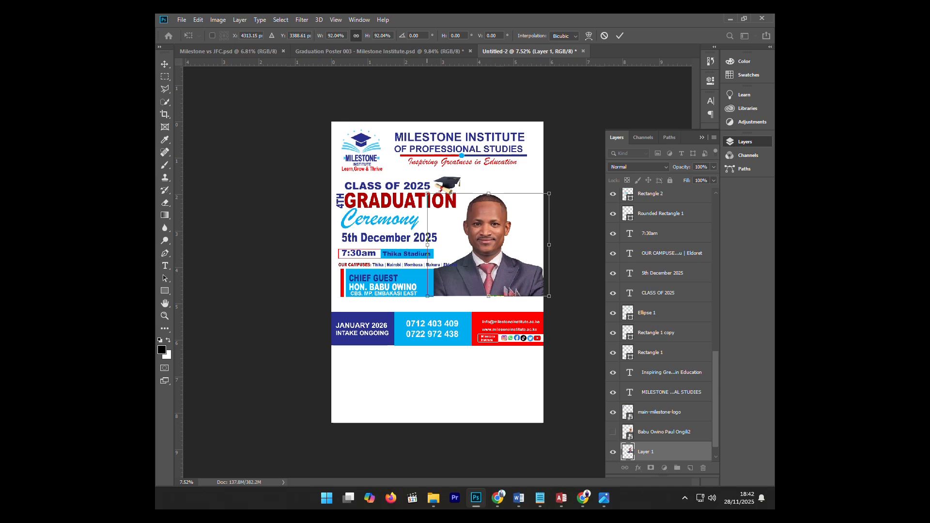
drag(427, 244, 431, 244)
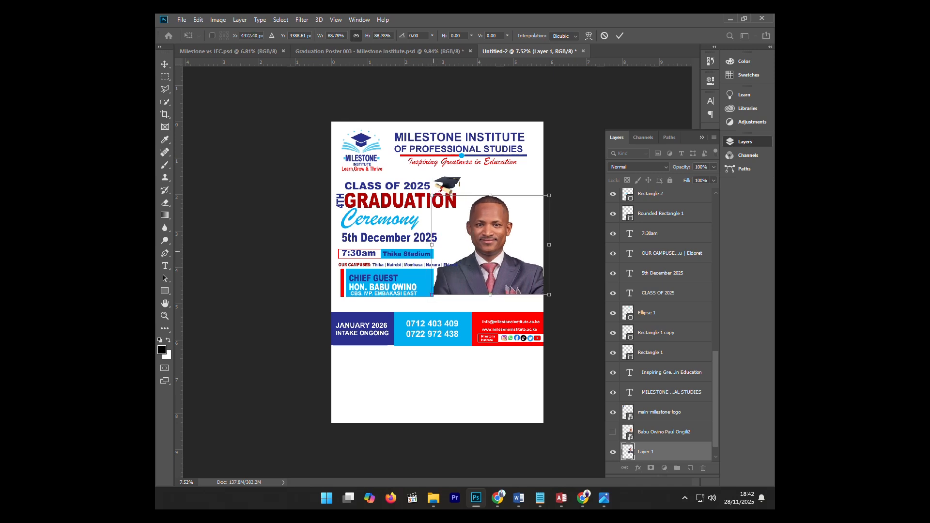
key(Return)
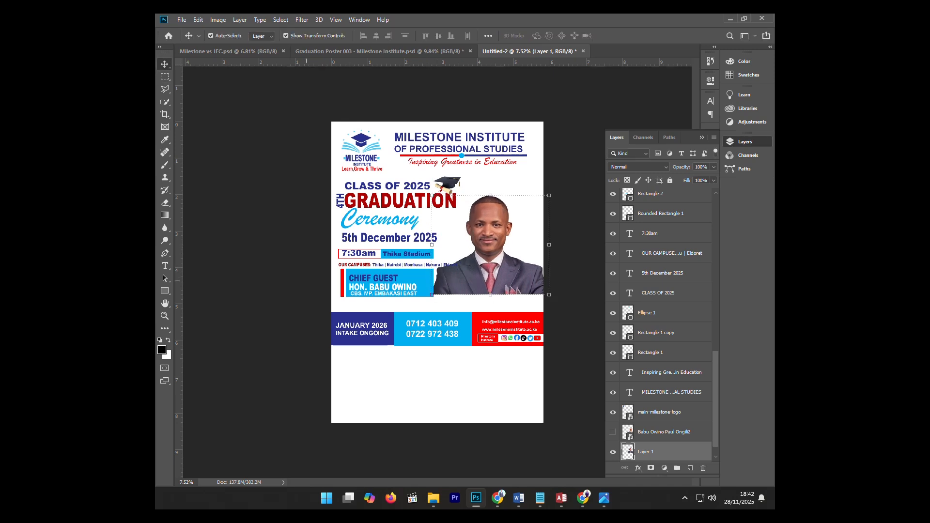
Slant the right edge of the blue chief guest rectangle by pulling its upper corner outward toward the portrait
click(432, 276)
key(ctrl)
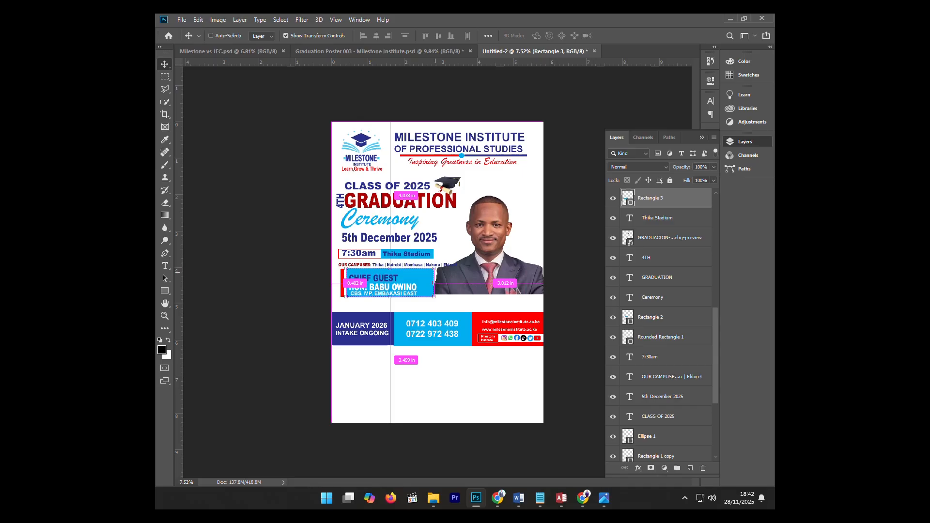
drag(434, 270, 439, 269)
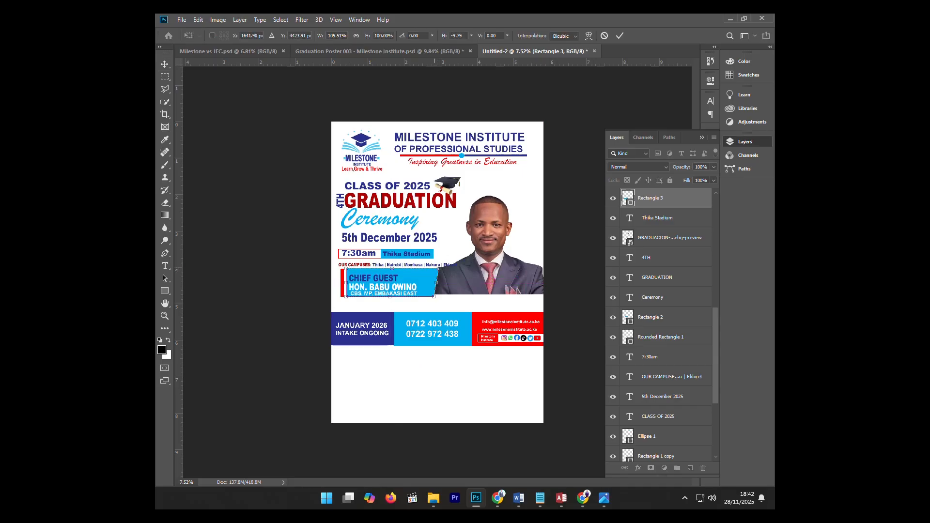
key(Return)
click(272, 170)
Nudge the portrait so its lower edge lines up with the base of the chief guest block
scroll(272, 170, down, 3)
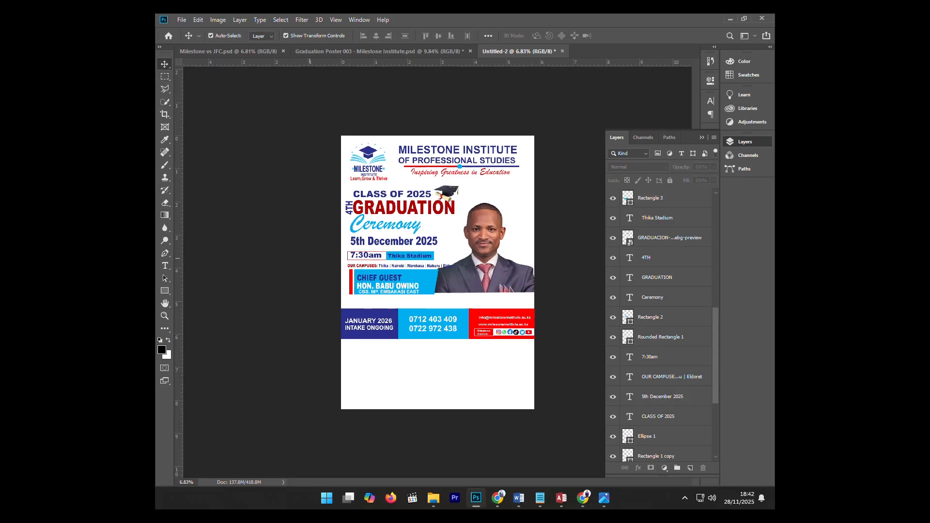
scroll(435, 284, up, 8)
drag(435, 285, 435, 288)
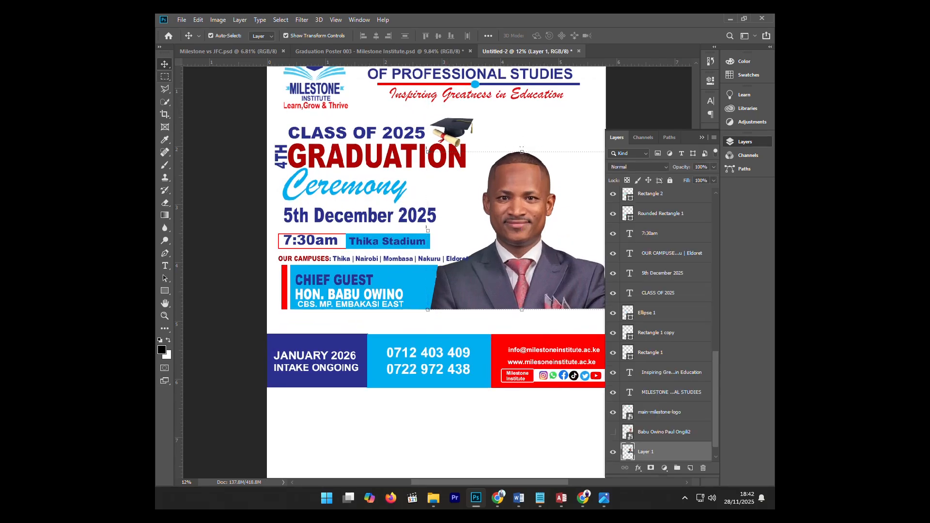
click(257, 183)
scroll(421, 269, down, 6)
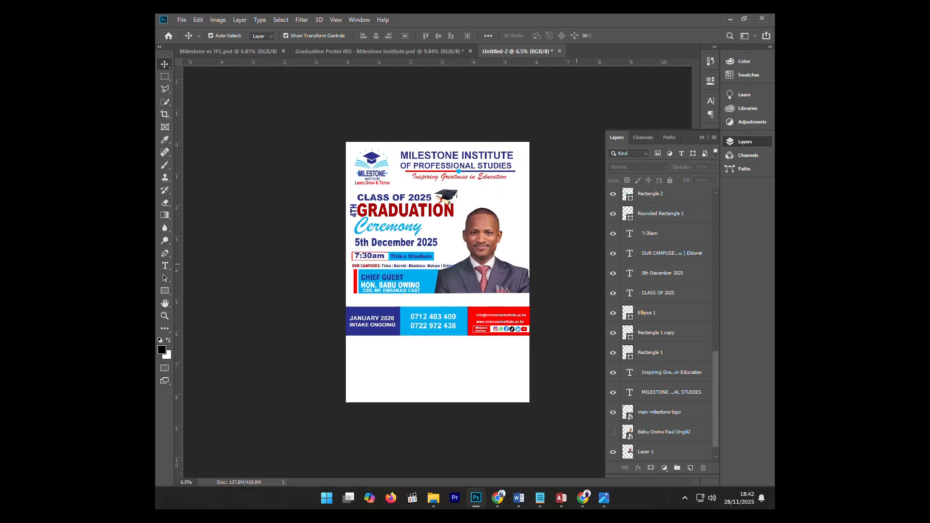
Move the whole contact footer up to just below the chief guest block and compare the layout with the reference poster
scroll(527, 241, up, 3)
drag(286, 318, 591, 400)
drag(438, 322, 438, 305)
key(alt+Tab)
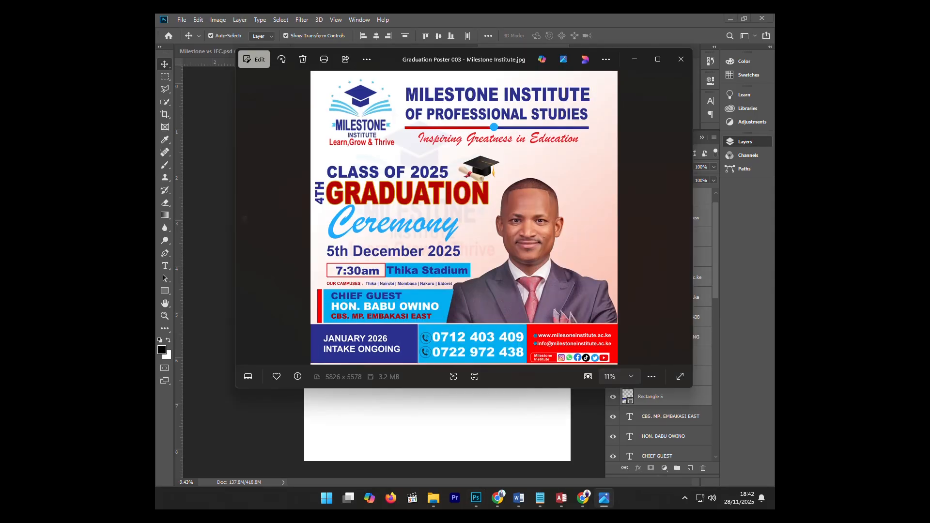
key(alt+Tab)
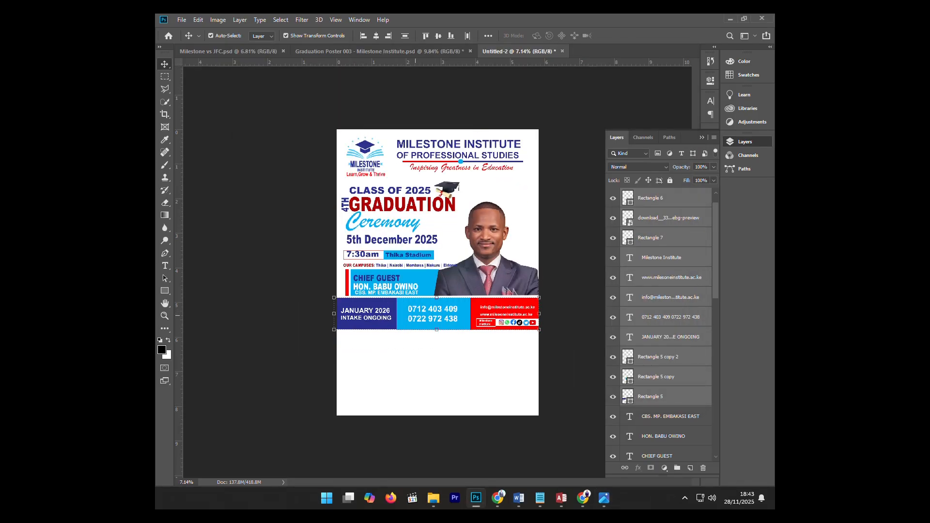
Place the phone, envelope and globe icon images from the Downloads folder into the poster document
mouse_move(433, 497)
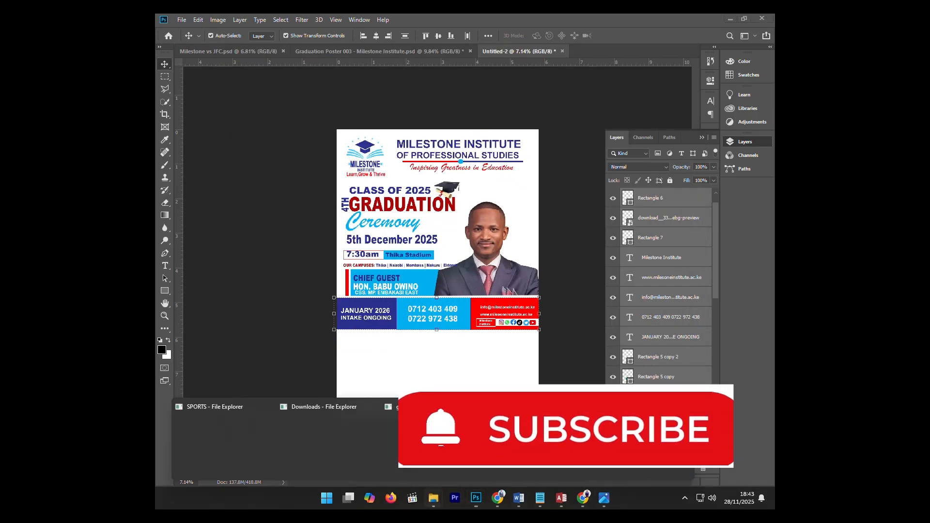
mouse_move(582, 435)
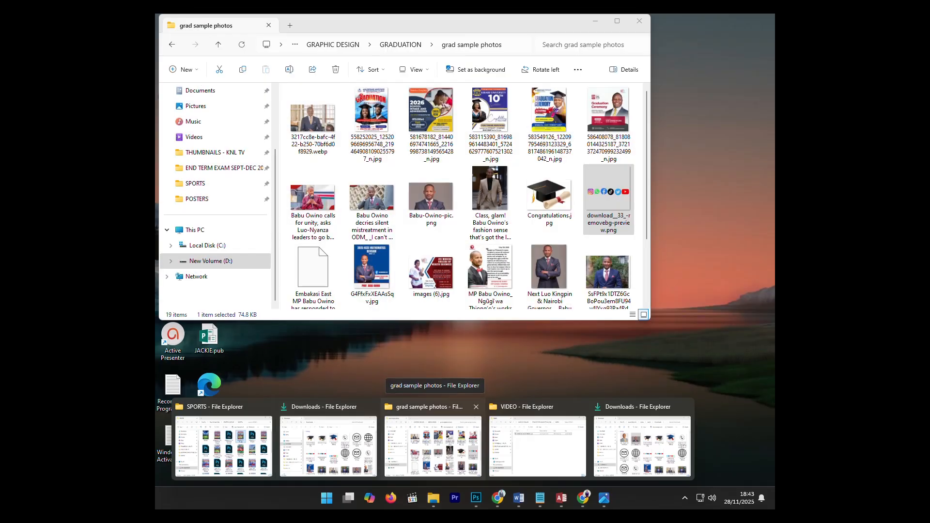
click(433, 446)
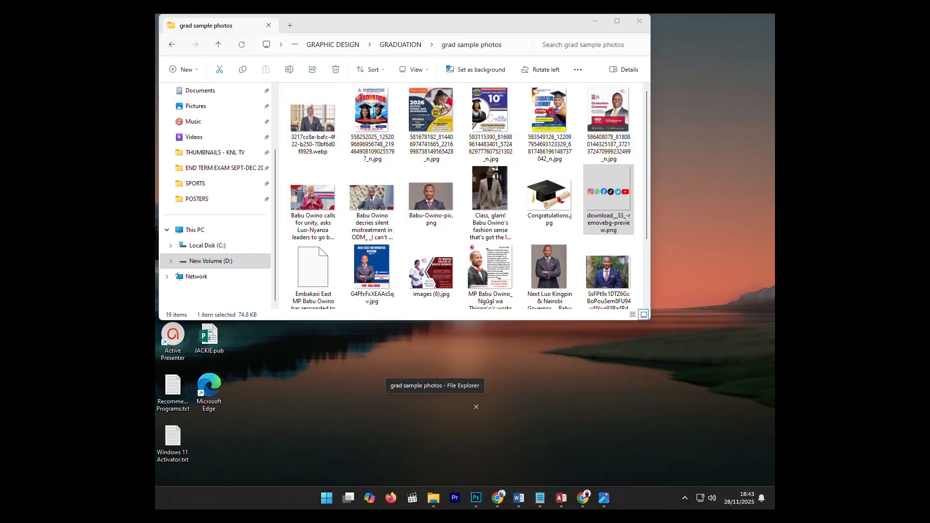
scroll(491, 224, down, 2)
scroll(490, 224, up, 2)
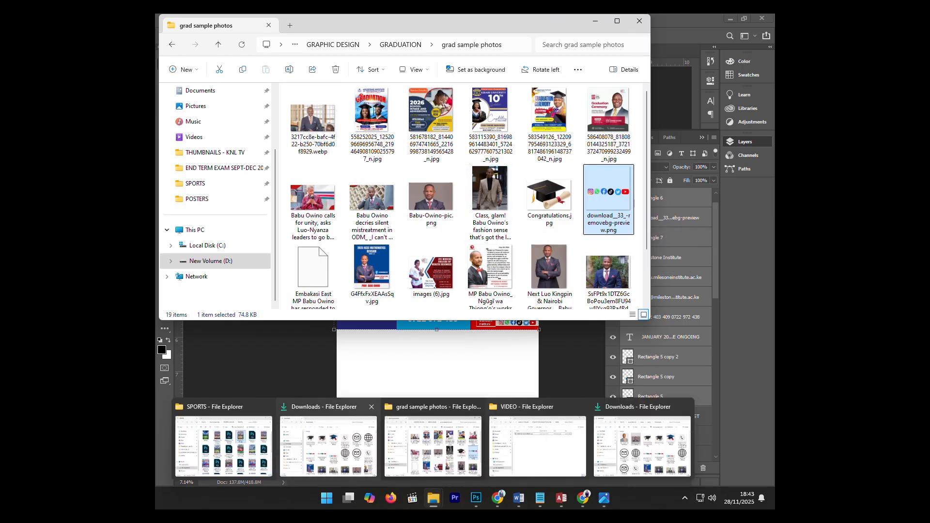
mouse_move(328, 444)
click(329, 443)
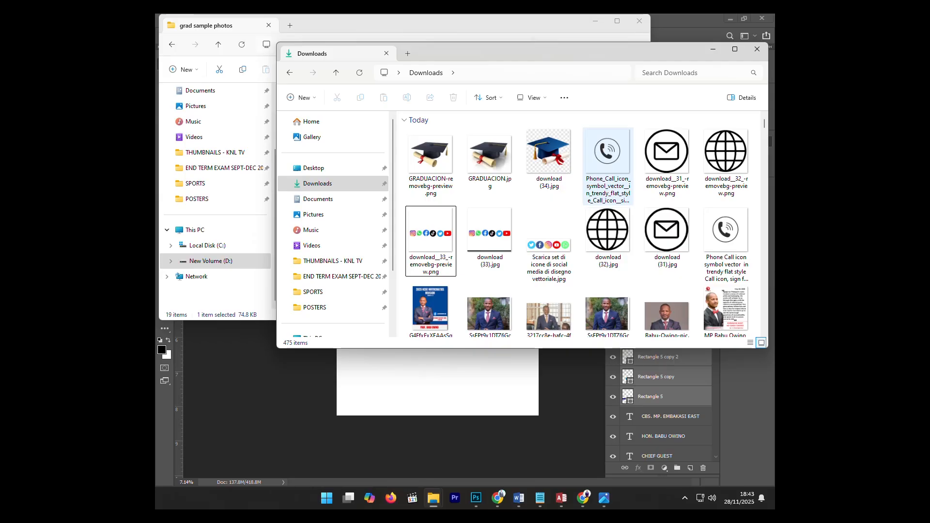
click(608, 163)
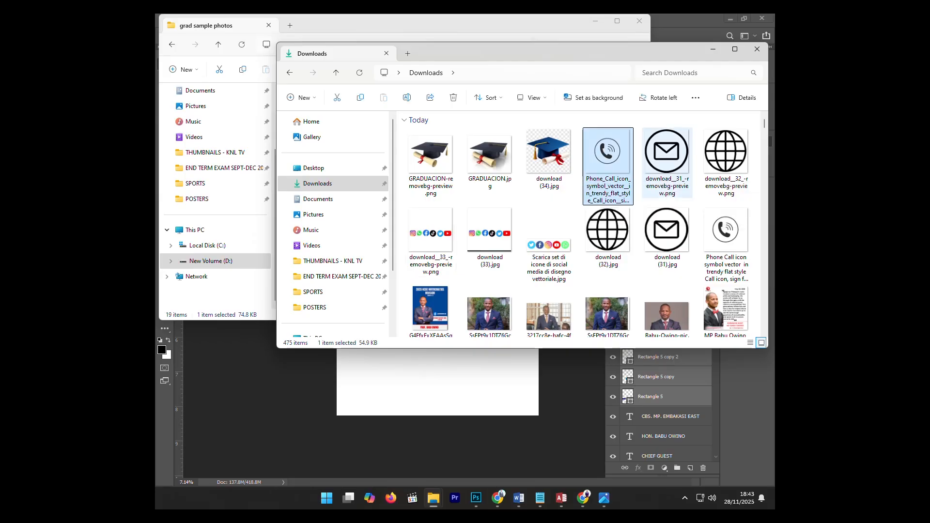
ctrl+click(667, 163)
ctrl+click(725, 162)
drag(608, 158, 444, 378)
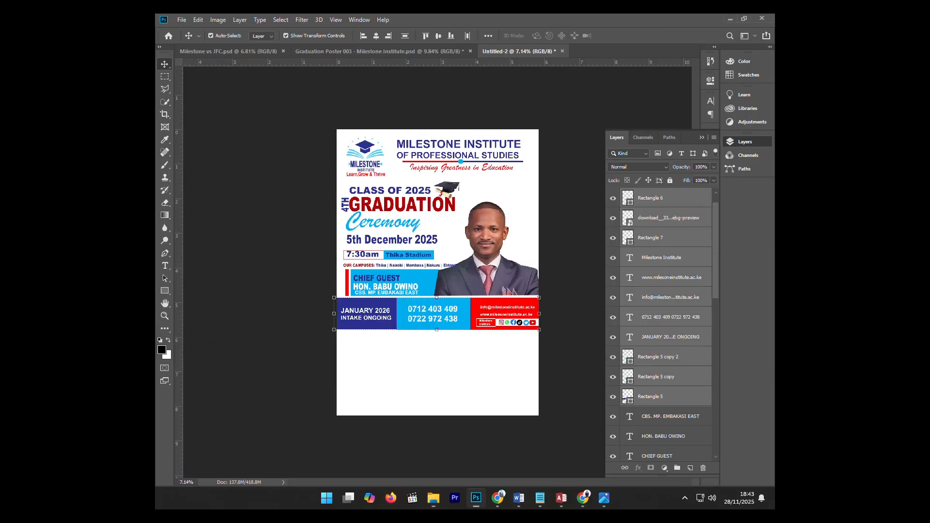
Scale the phone icon to about 6.3% and place it in front of the first phone number in the footer
scroll(444, 315, down, 2)
drag(521, 356, 431, 348)
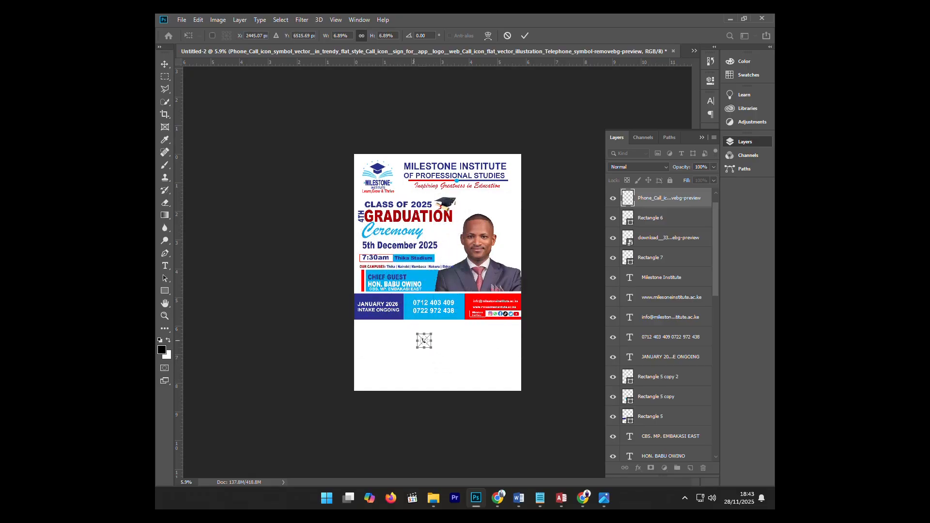
scroll(420, 345, up, 11)
key(Return)
scroll(421, 358, up, 6)
drag(409, 434, 331, 236)
drag(365, 272, 359, 266)
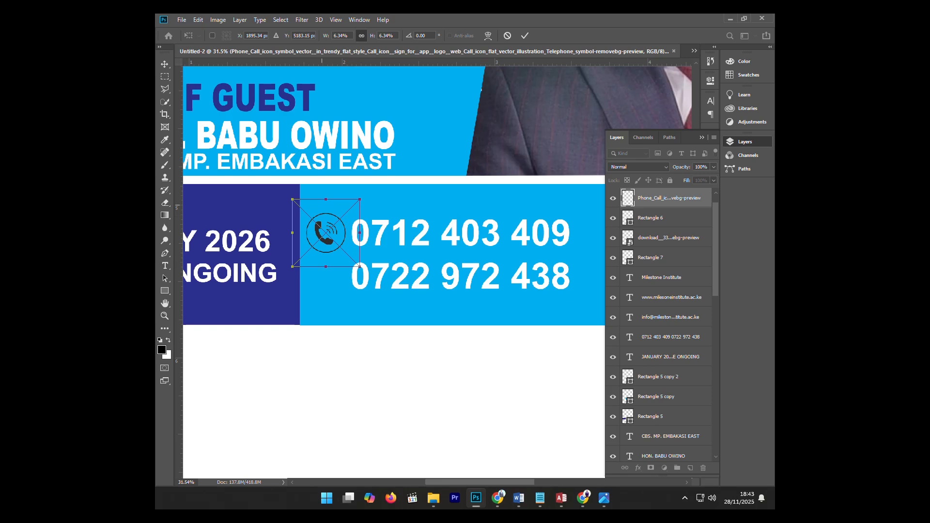
key(Return)
Scale the placed envelope icon down to about 43% and bring it below the footer
scroll(323, 209, down, 12)
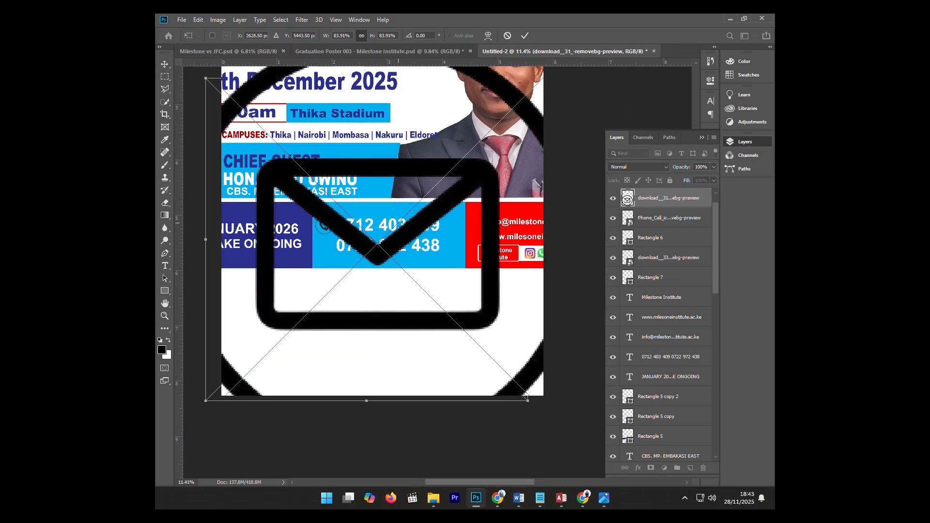
scroll(323, 210, down, 3)
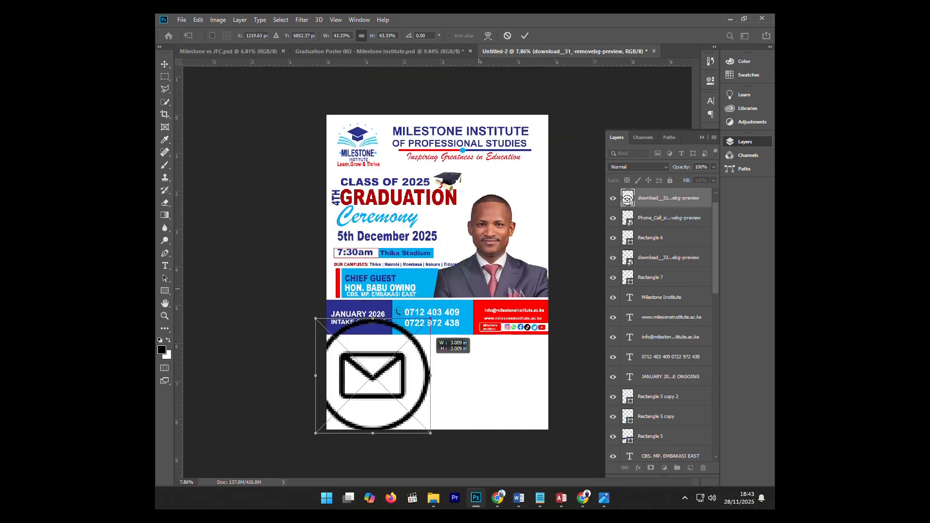
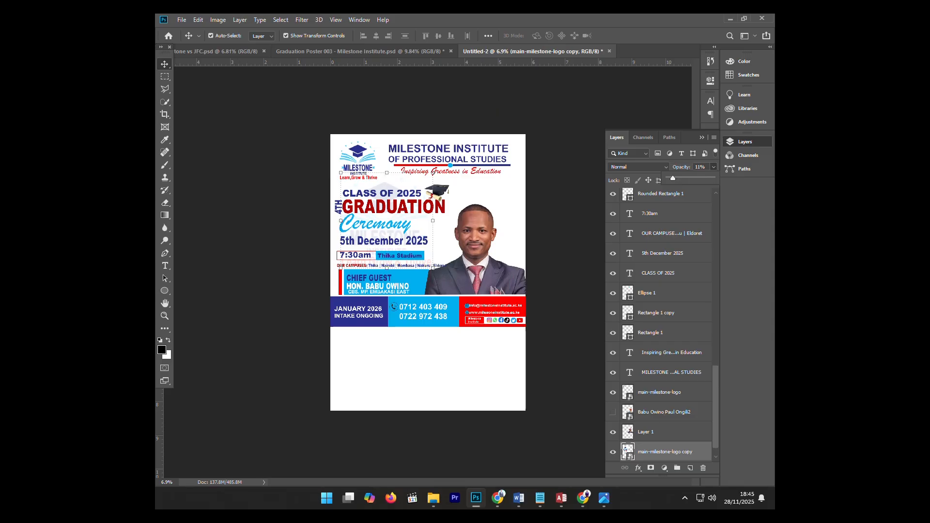
Crop the canvas so its lower edge ends at the base of the contact footer, removing the blank area below
key(ctrl+minus)
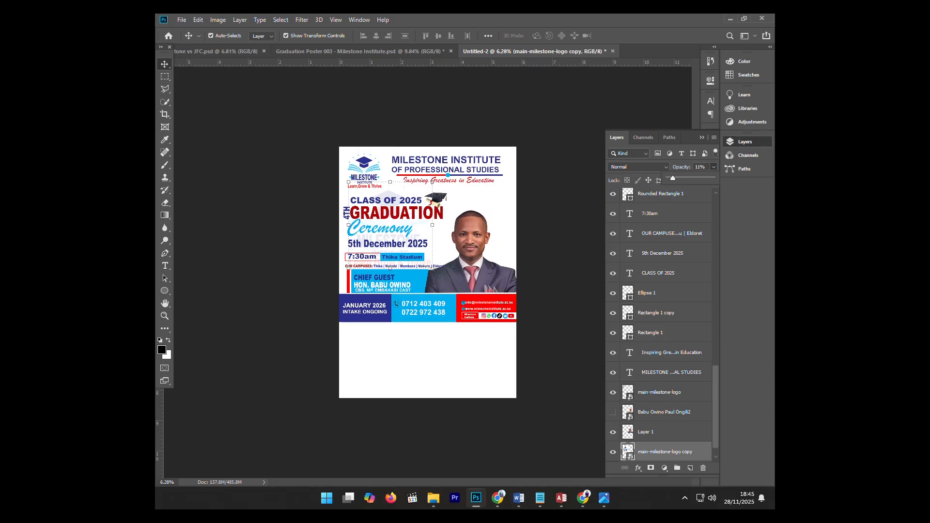
key(c)
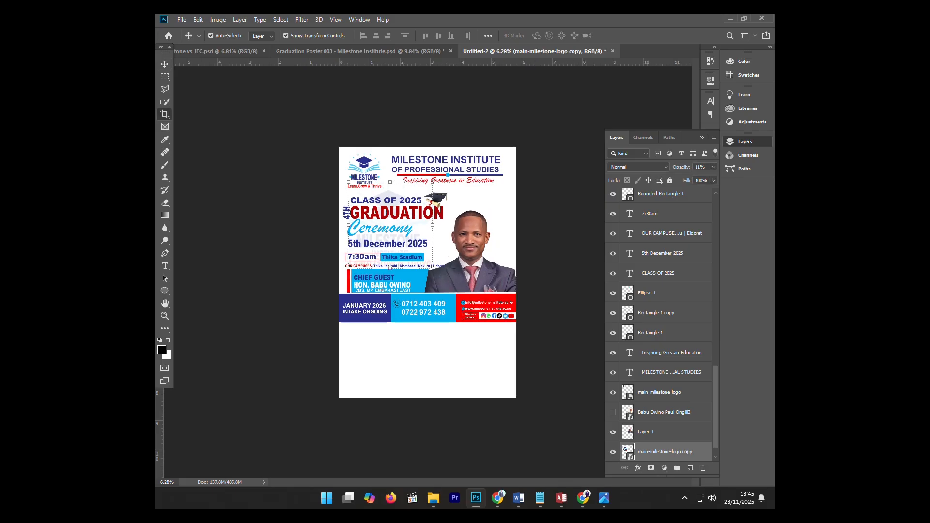
drag(428, 398, 427, 359)
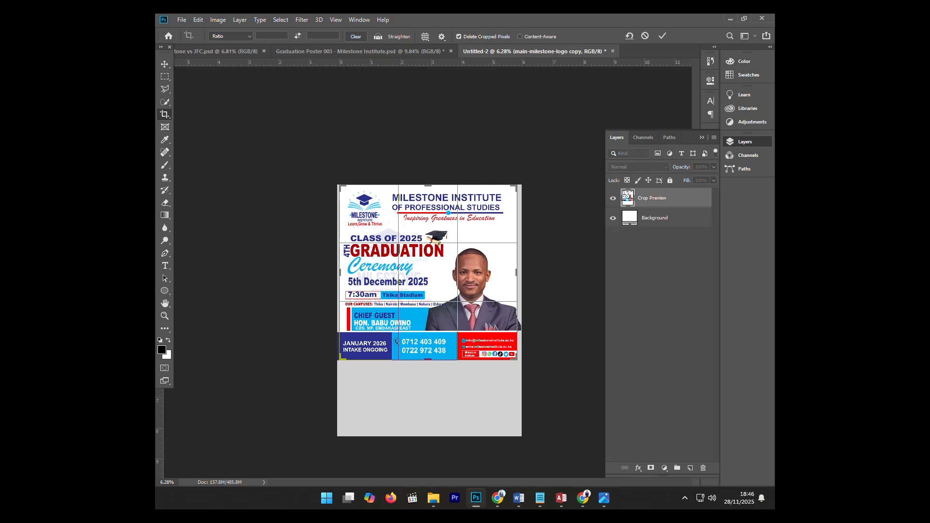
key(ctrl+r)
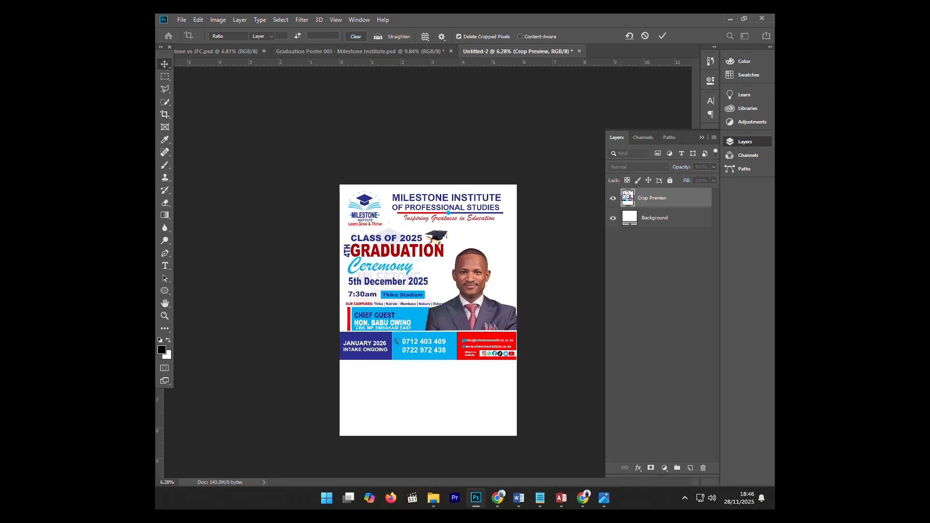
key(Return)
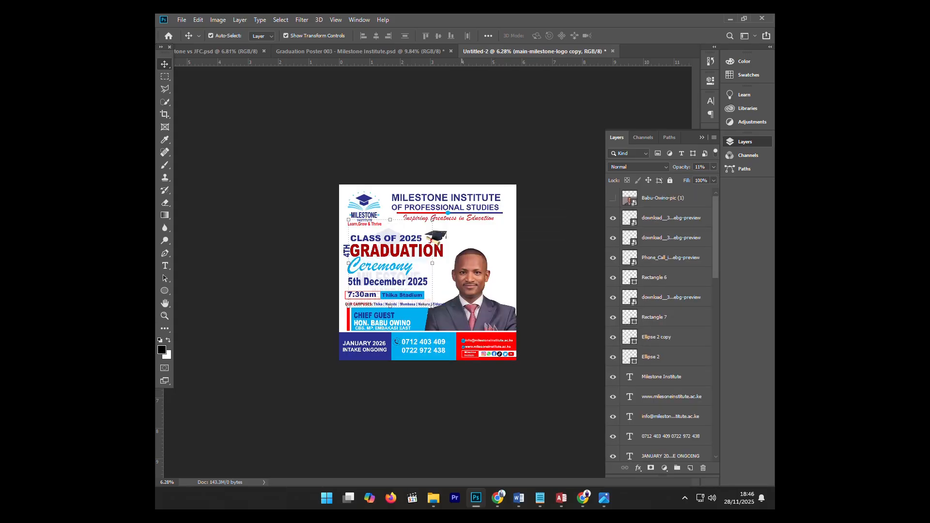
Select all the poster elements below the header together and nudge them slightly upward
scroll(461, 266, up, 4)
scroll(433, 263, down, 3)
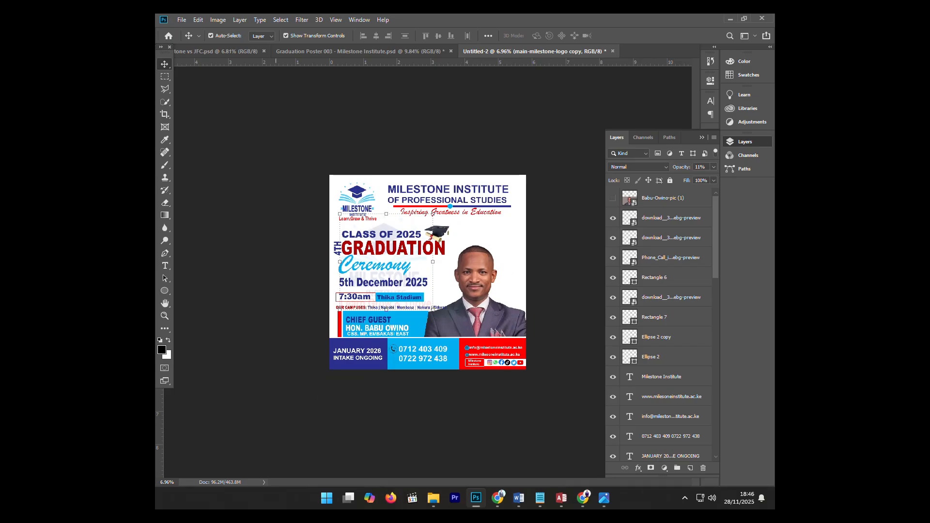
click(325, 271)
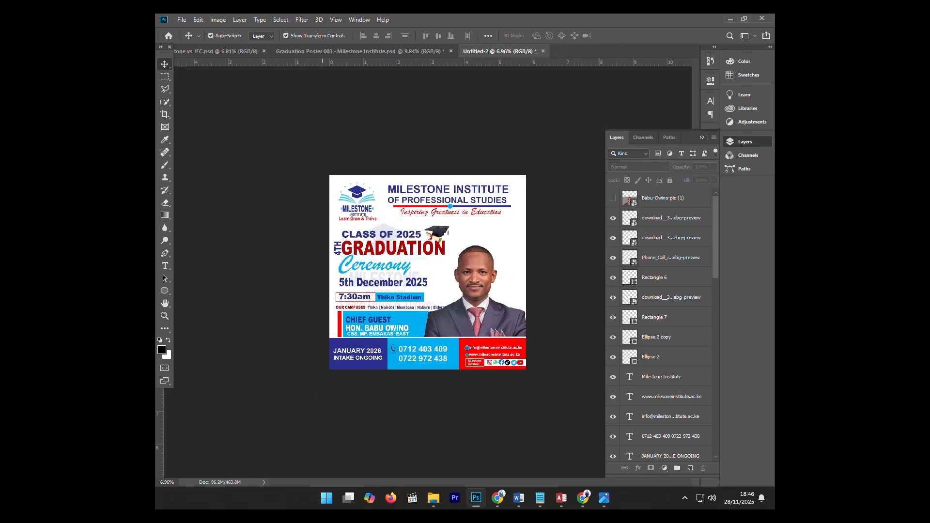
drag(322, 228, 546, 381)
key(shift+Up)
key(shift+Up)
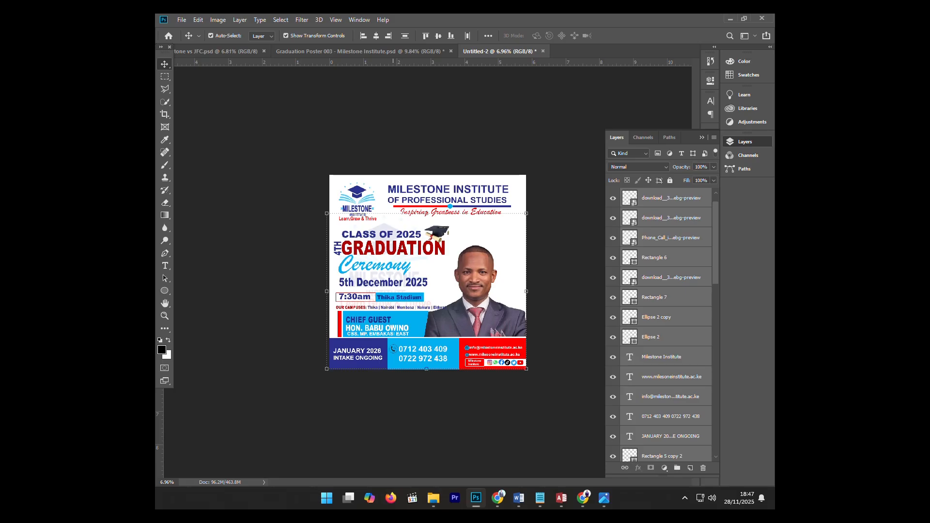
key(Down)
Close the reference image, reopen Graduation Poster 003 - Milestone Institute.jpg from the GRADUATION POSTERS folder, and return to the poster document
click(604, 498)
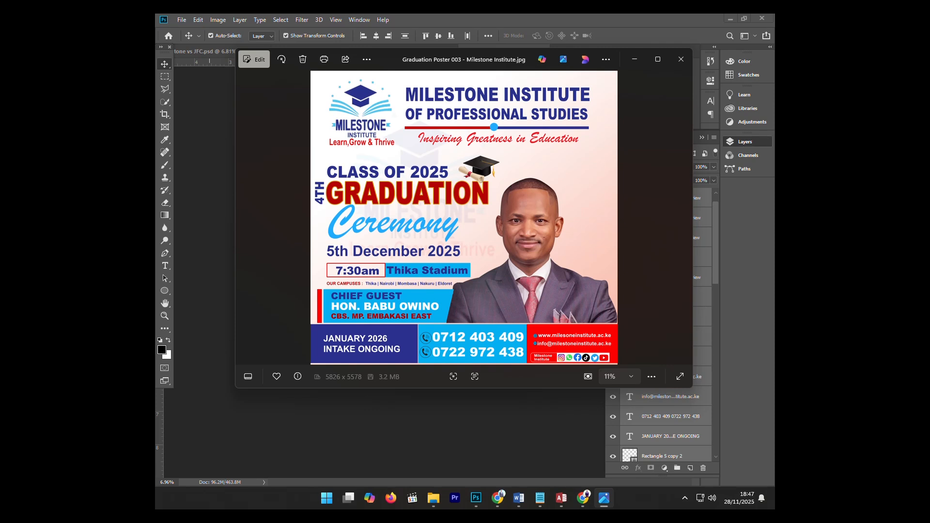
click(681, 59)
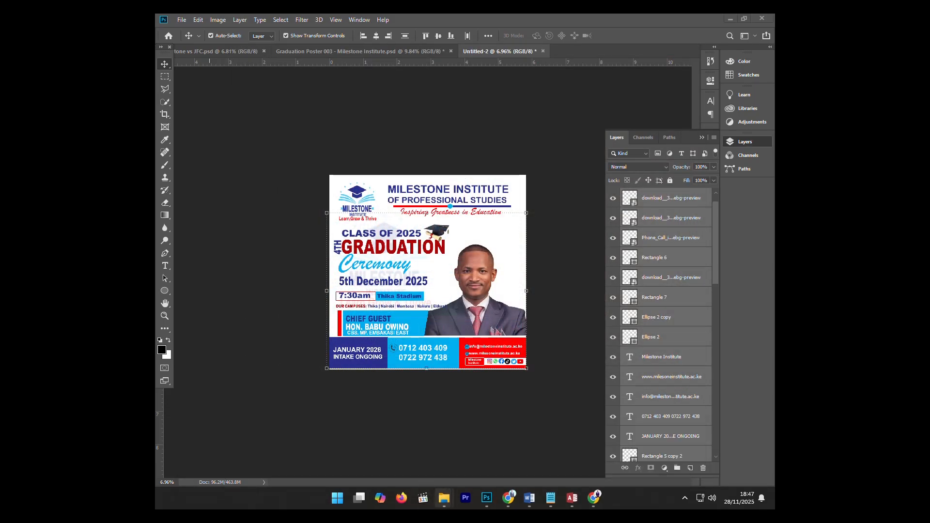
mouse_move(444, 498)
mouse_move(444, 446)
mouse_move(234, 445)
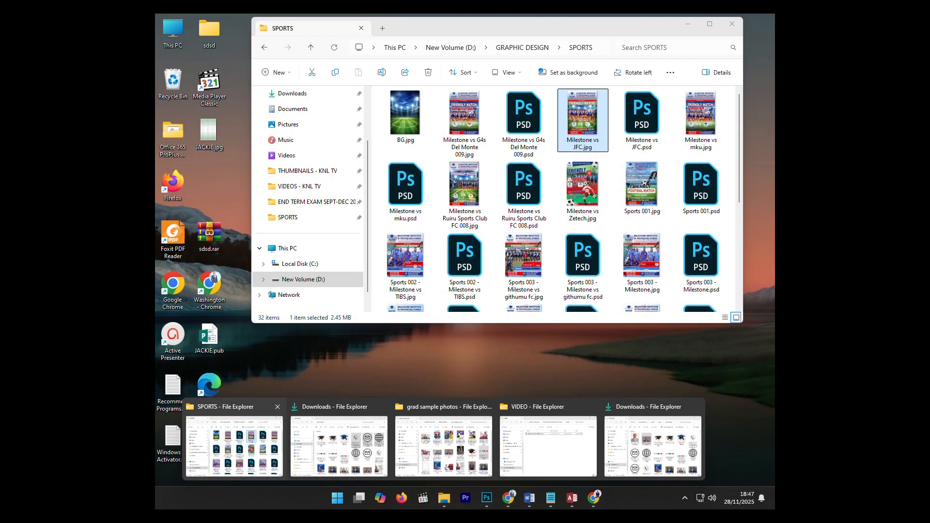
mouse_move(339, 445)
click(443, 446)
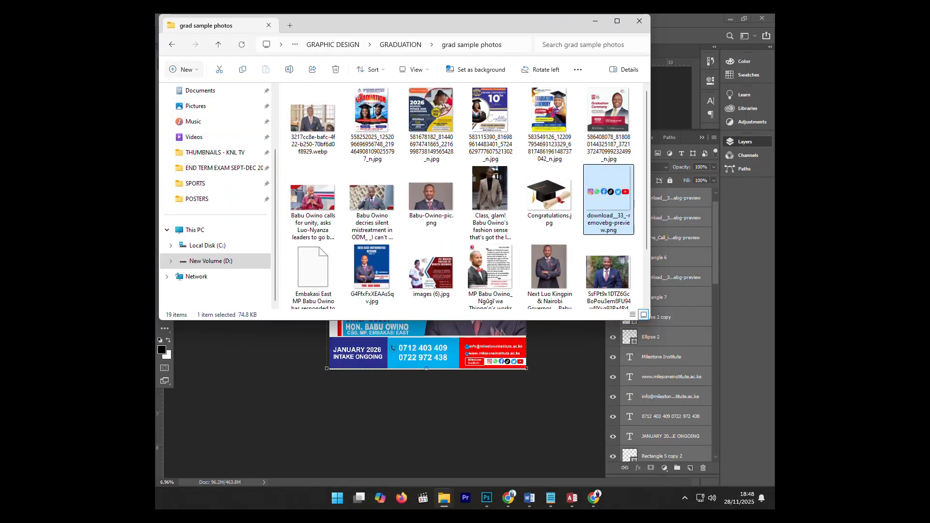
click(172, 45)
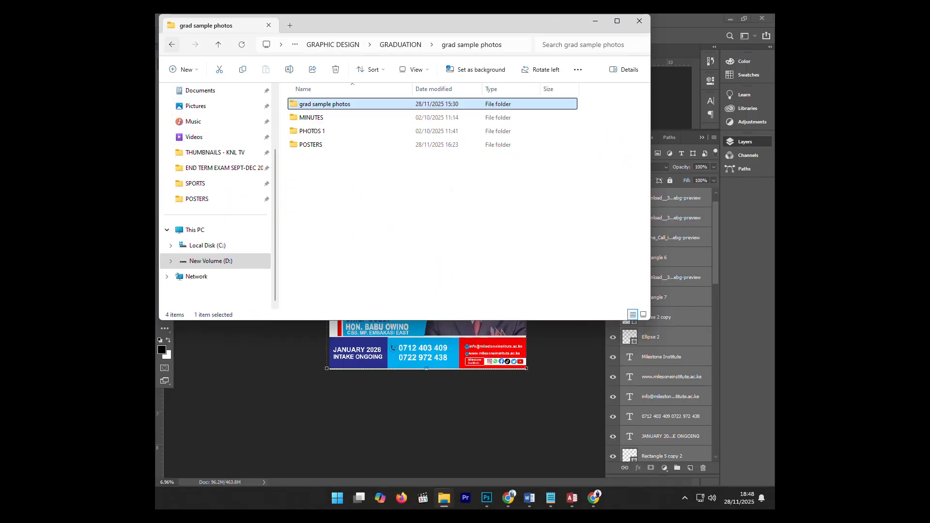
double_click(310, 144)
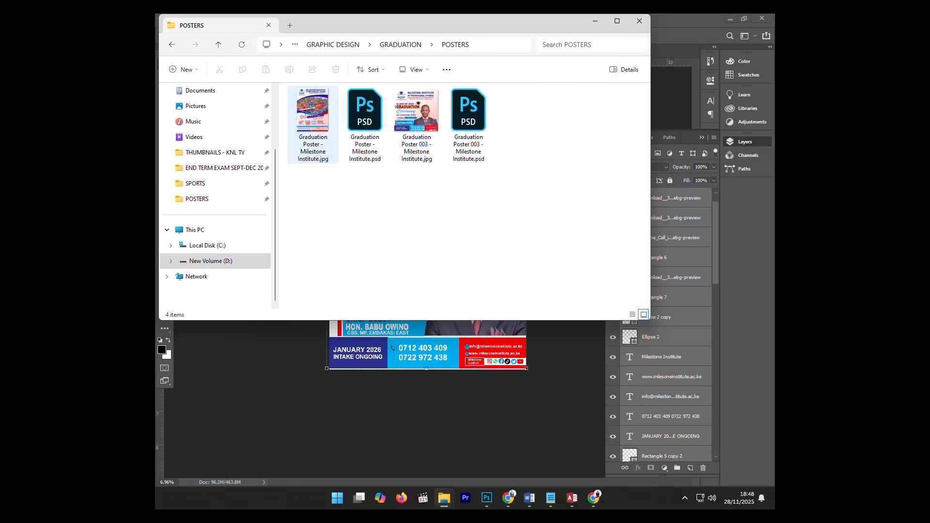
click(417, 125)
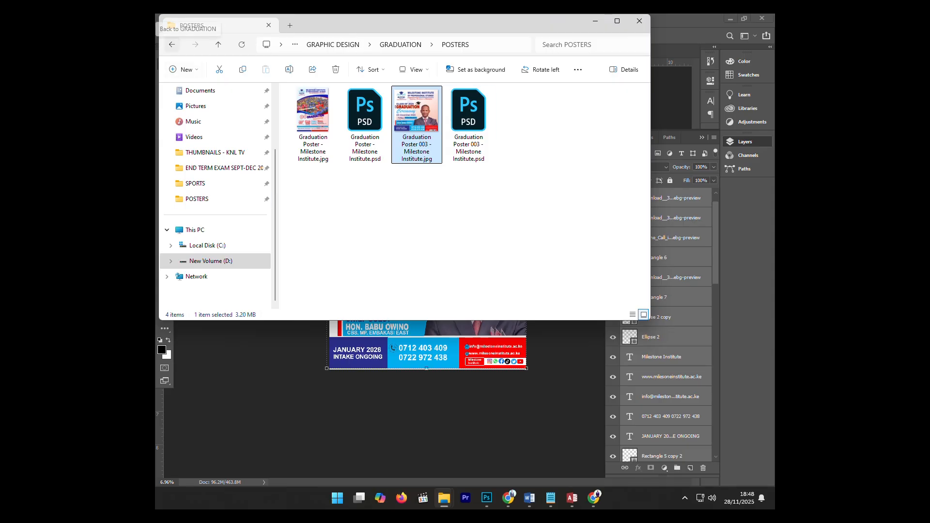
key(Return)
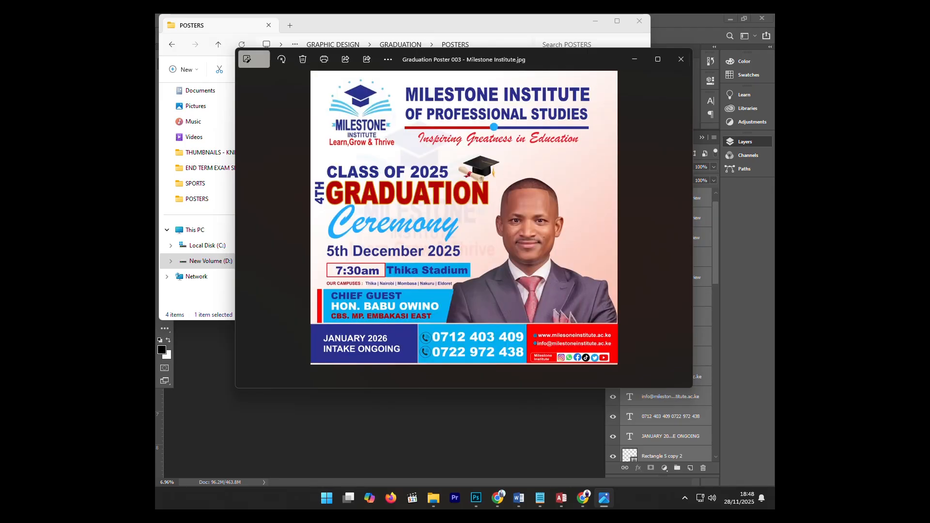
click(437, 436)
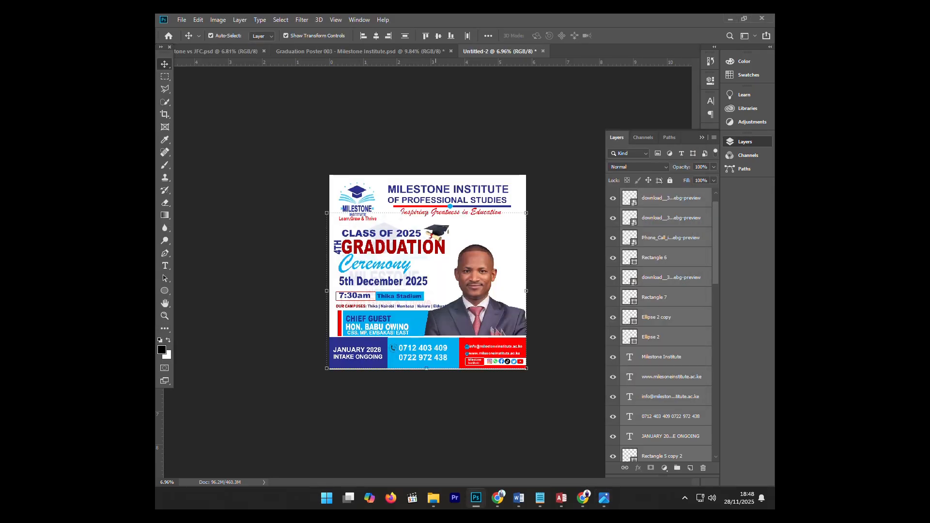
Deselect the layers, inspect the poster closely and compare its background with the reference image
scroll(436, 290, up, 4)
scroll(428, 273, down, 1)
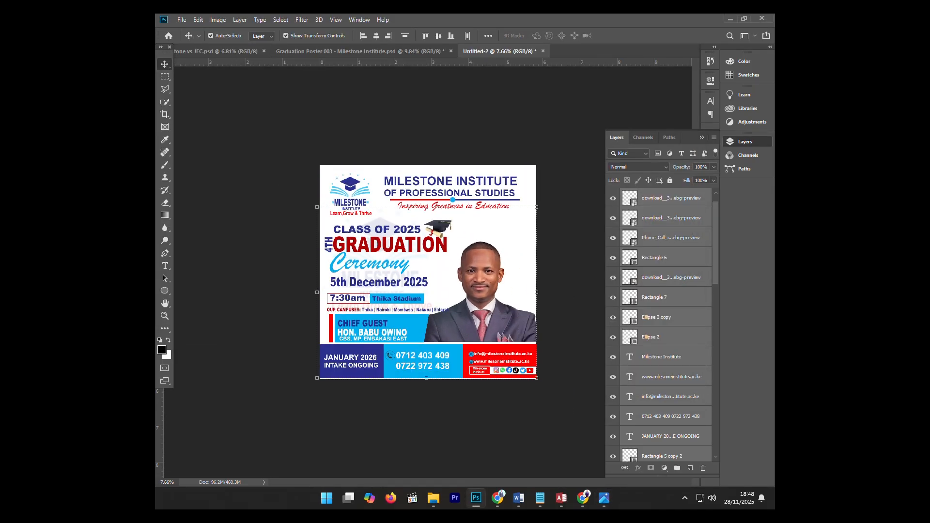
click(549, 272)
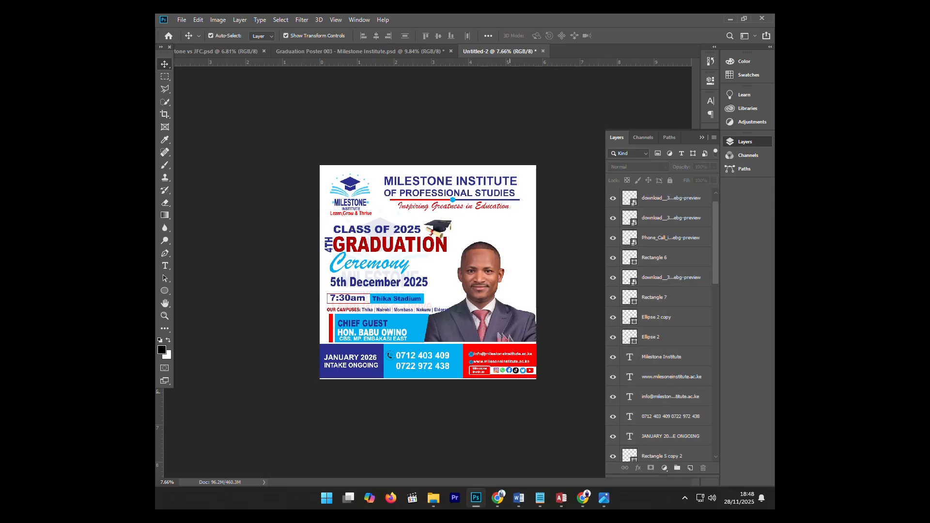
scroll(424, 276, up, 7)
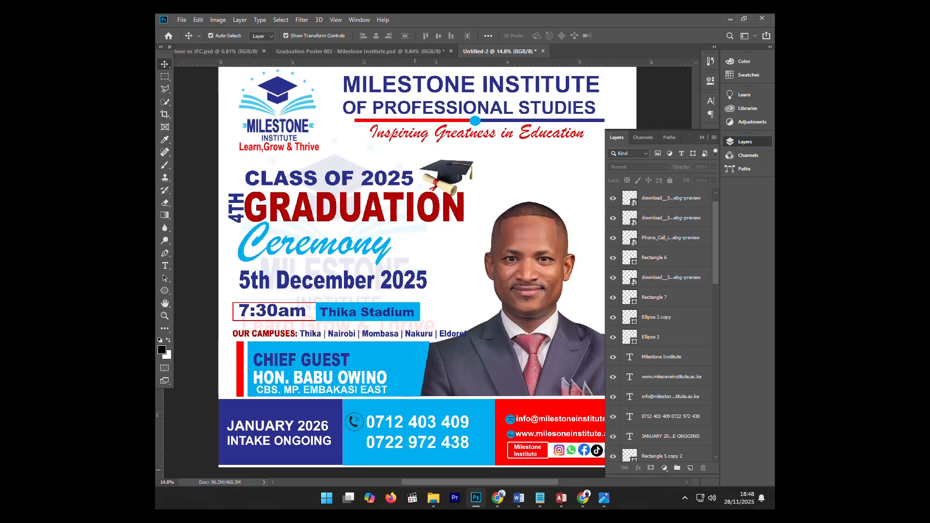
scroll(466, 391, down, 6)
click(604, 497)
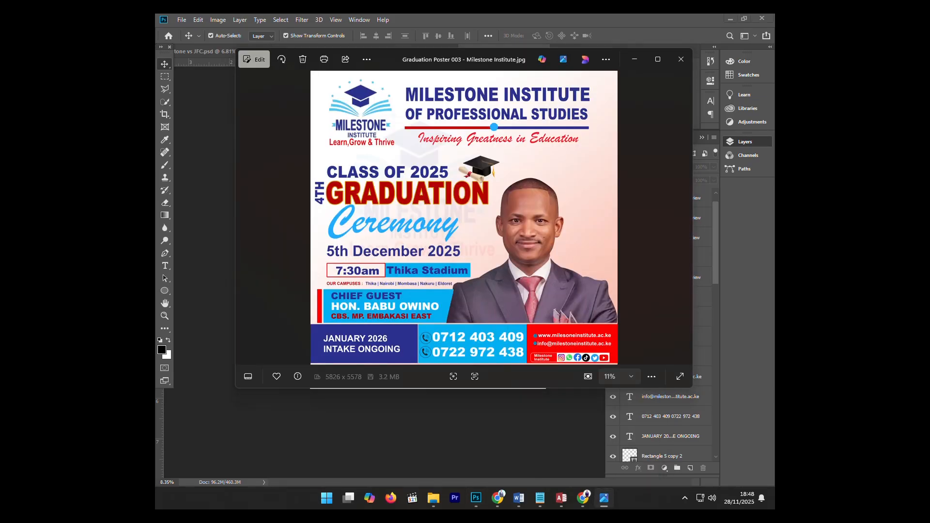
click(604, 498)
Select the Background layer and change the starting color stop of the gradient to light peach fbcdc1
scroll(661, 325, down, 5)
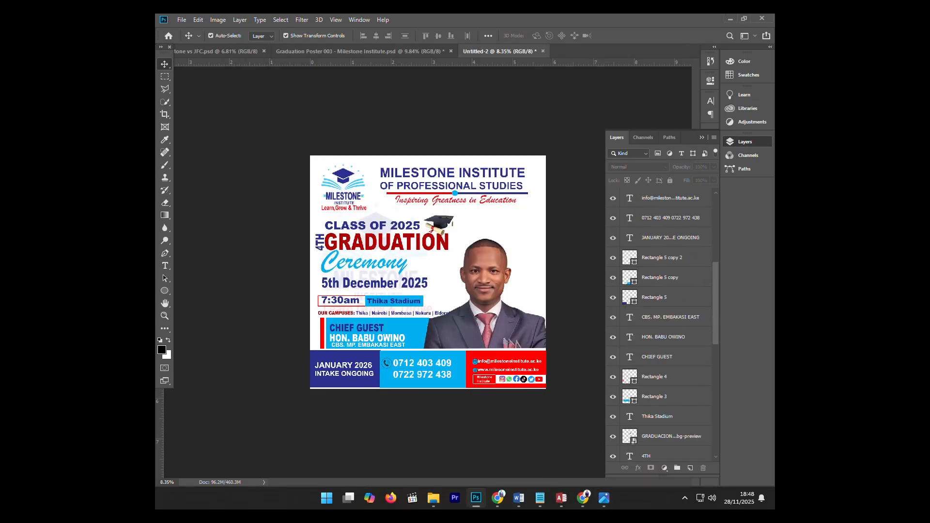
scroll(661, 325, down, 5)
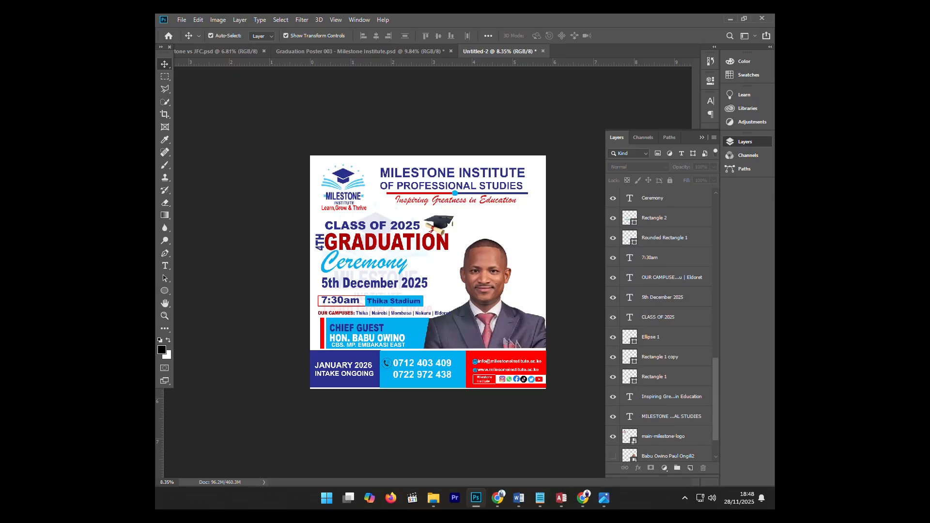
click(655, 452)
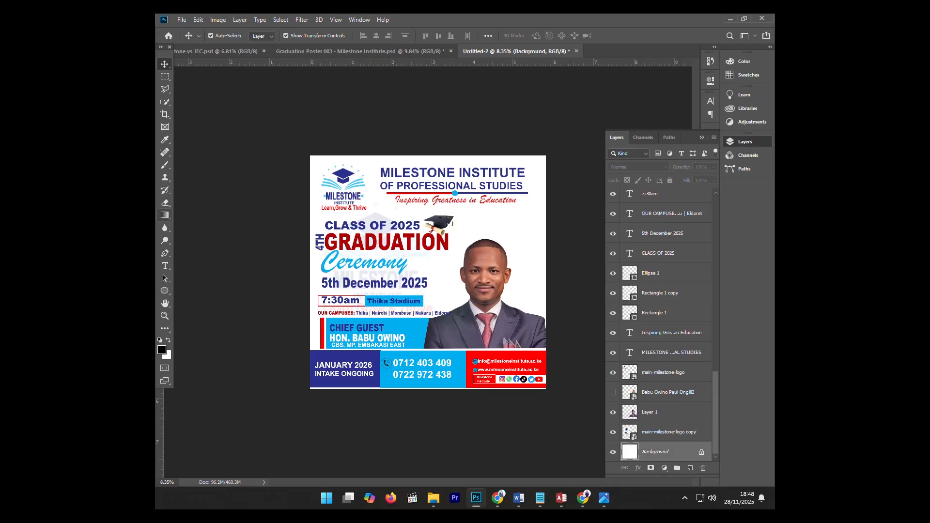
click(166, 215)
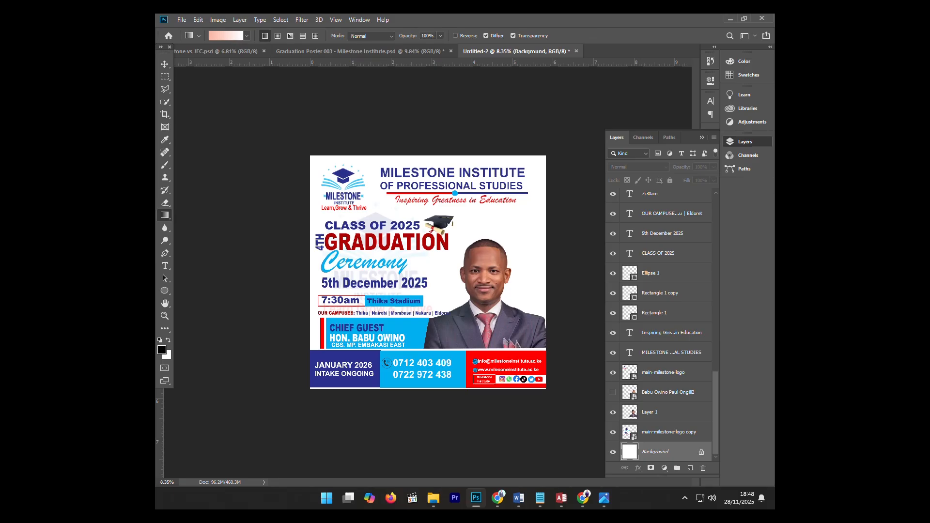
click(226, 35)
double_click(363, 256)
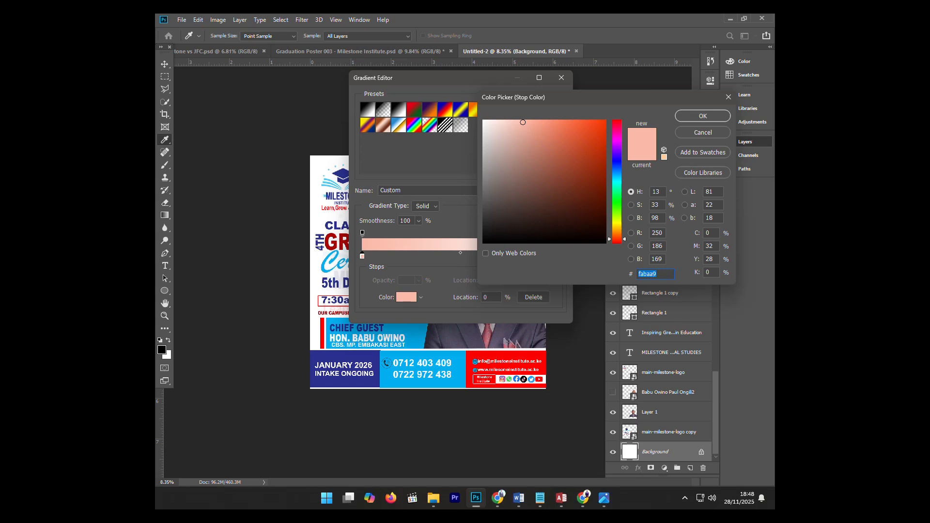
click(516, 122)
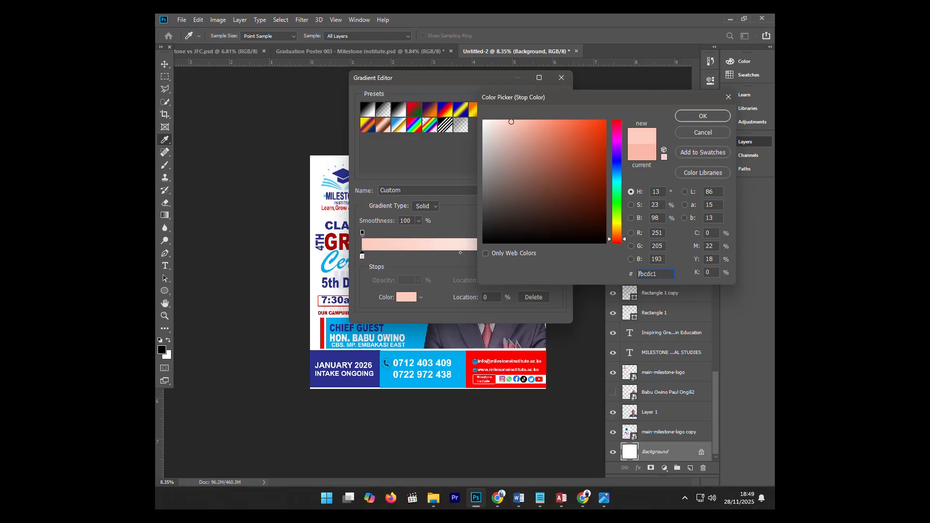
key(Return)
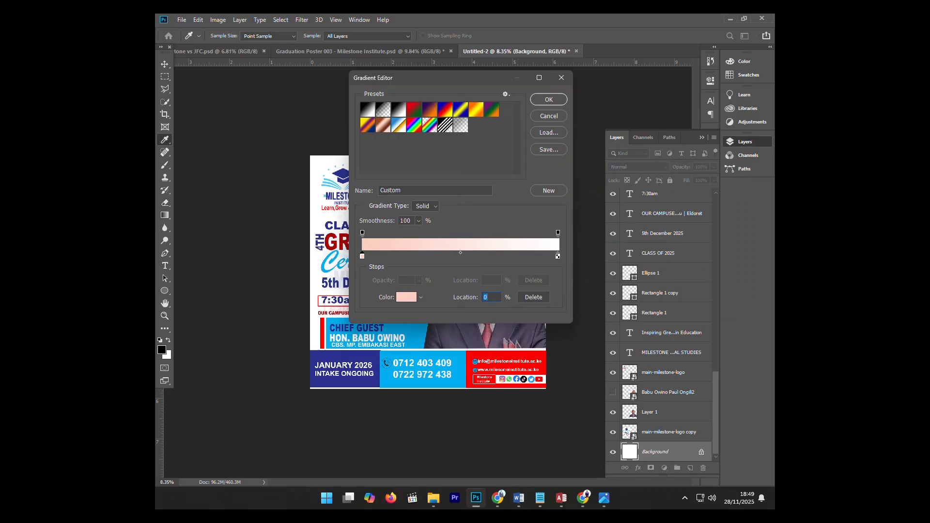
Accept the edited gradient and apply it linearly to the Background layer, with peach starting at the poster's lower-right side and fading toward white
scroll(428, 272, down, 1)
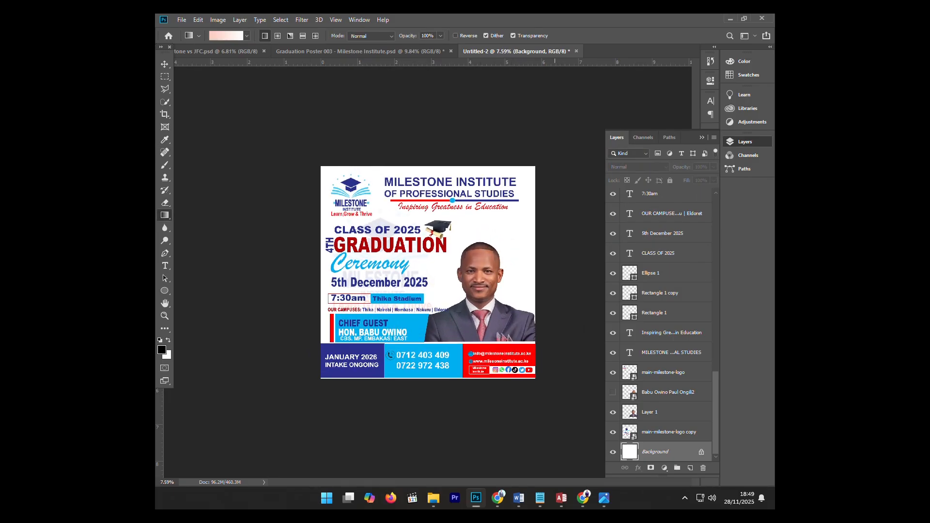
drag(551, 361, 410, 202)
drag(410, 202, 410, 202)
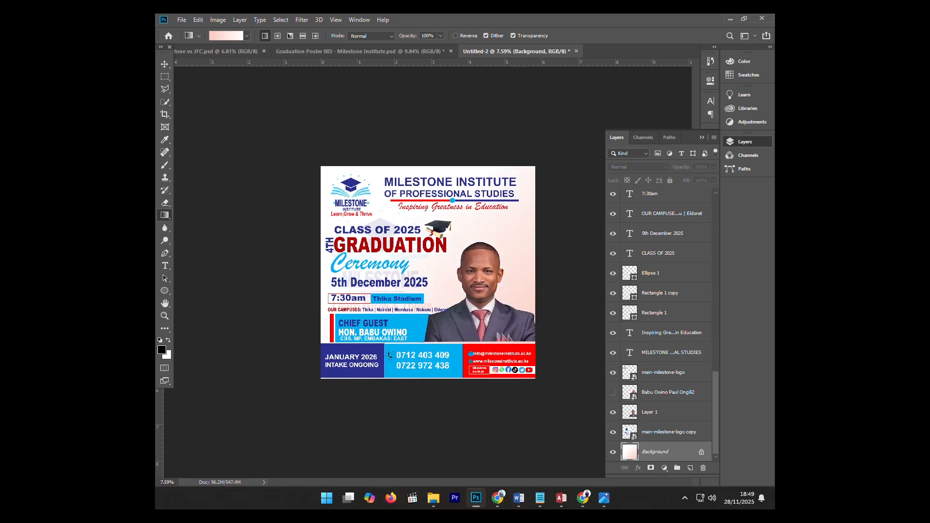
drag(452, 200, 535, 289)
drag(536, 289, 536, 289)
scroll(512, 273, up, 6)
scroll(512, 272, down, 4)
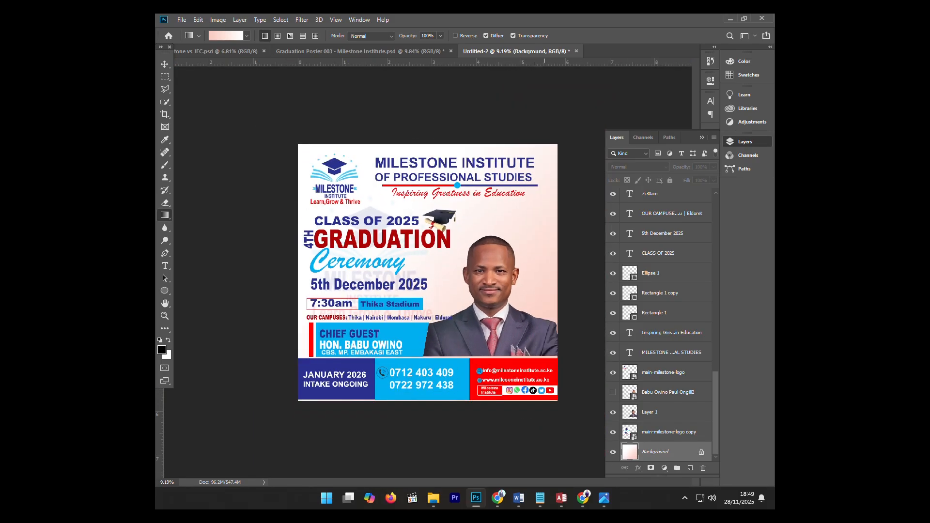
Redraw the Background gradient diagonally from the right edge beside the portrait up to the header, fading from peach to white
drag(444, 187, 557, 313)
drag(557, 313, 434, 192)
scroll(557, 313, down, 3)
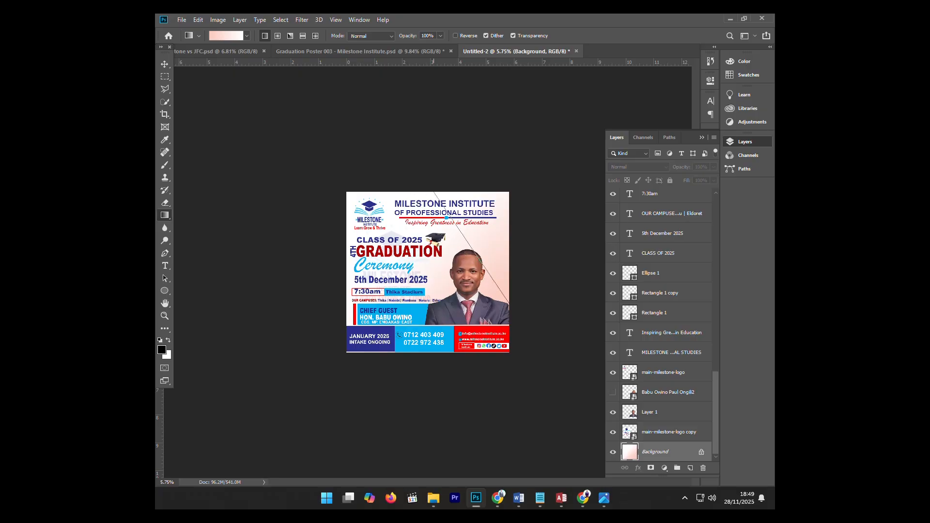
drag(434, 191, 433, 192)
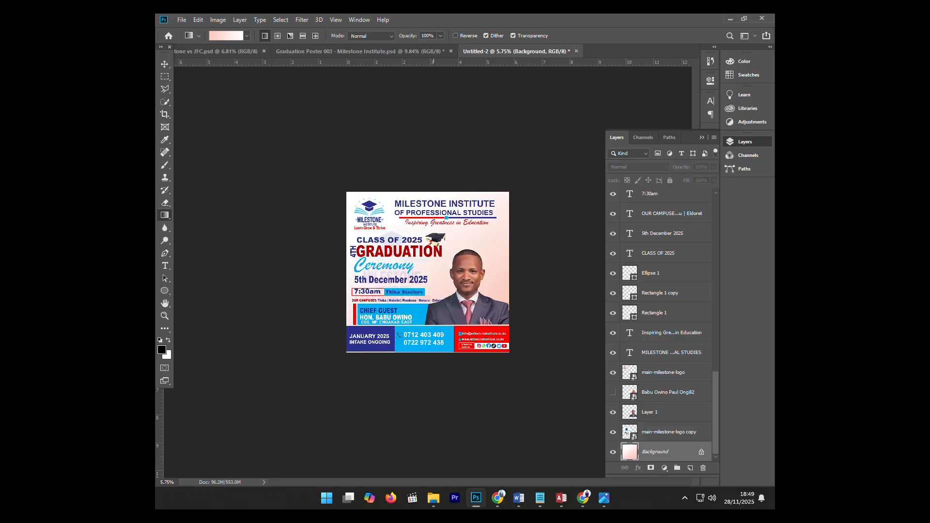
scroll(488, 252, up, 7)
scroll(488, 252, down, 3)
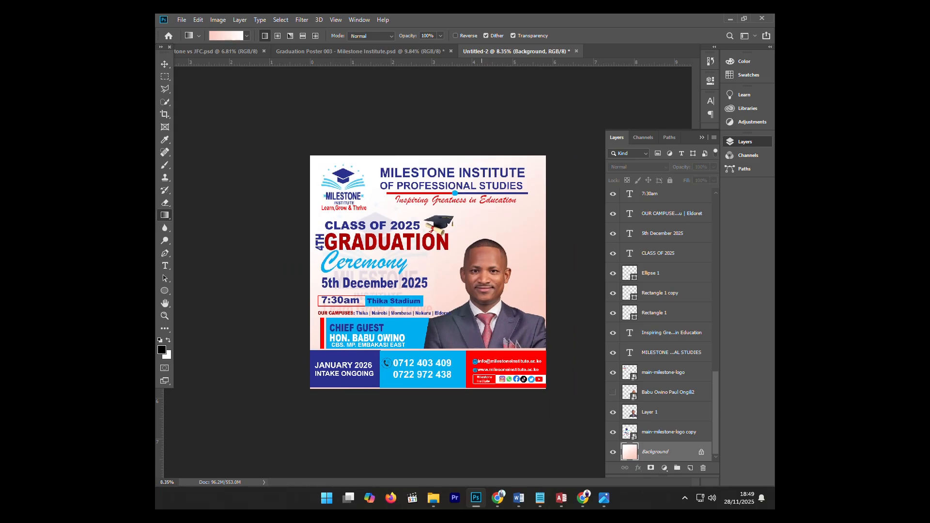
scroll(428, 277, up, 1)
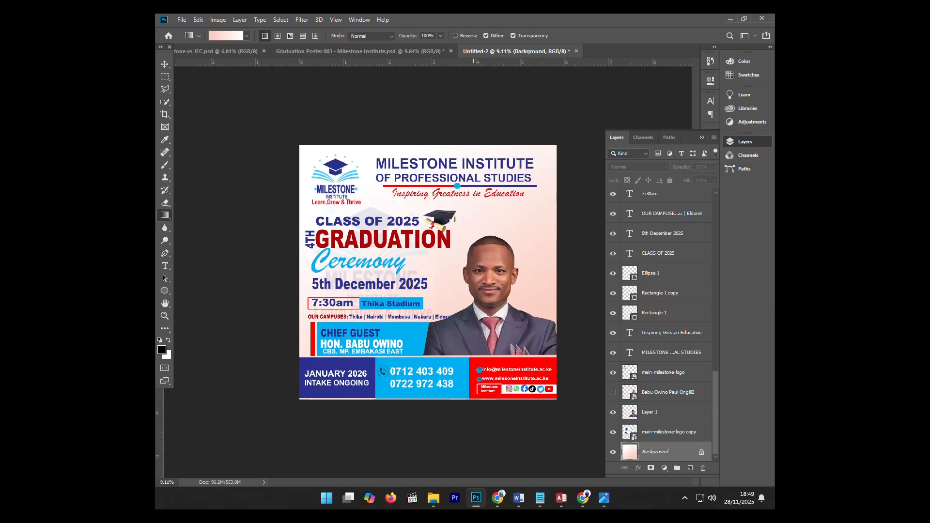
scroll(427, 273, down, 1)
Save the poster document to the Desktop as graduation poster.psd
click(181, 19)
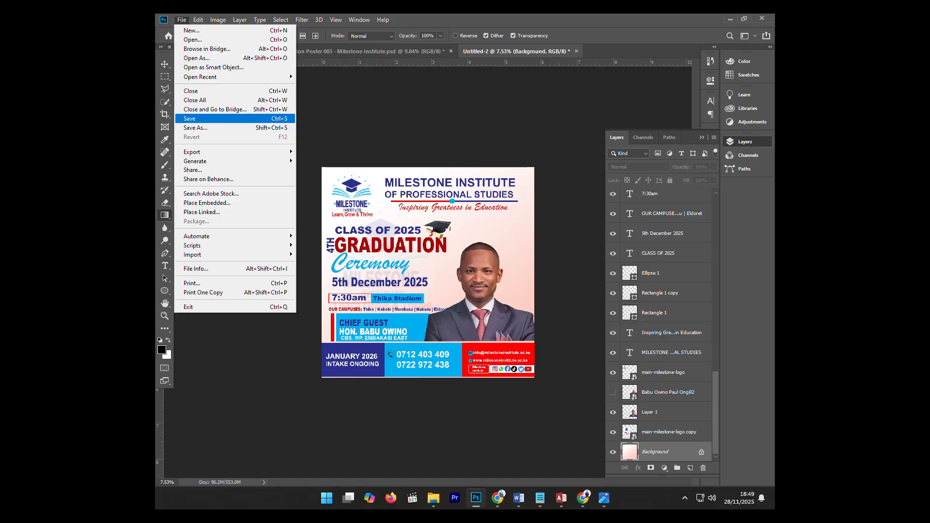
click(203, 118)
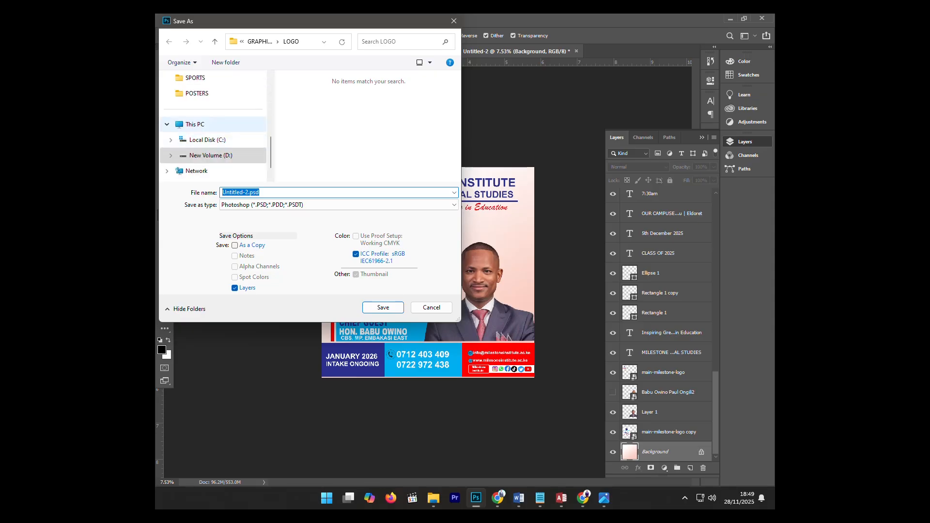
scroll(213, 126, up, 10)
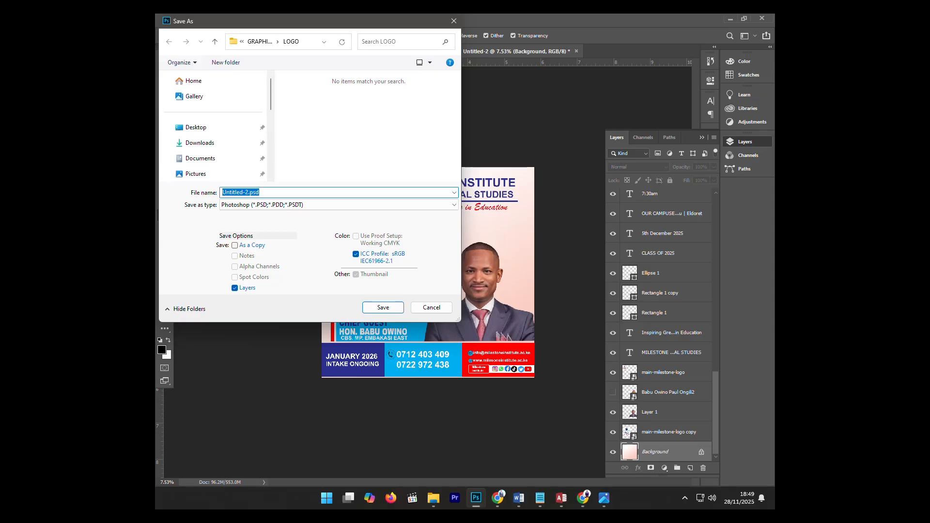
click(196, 127)
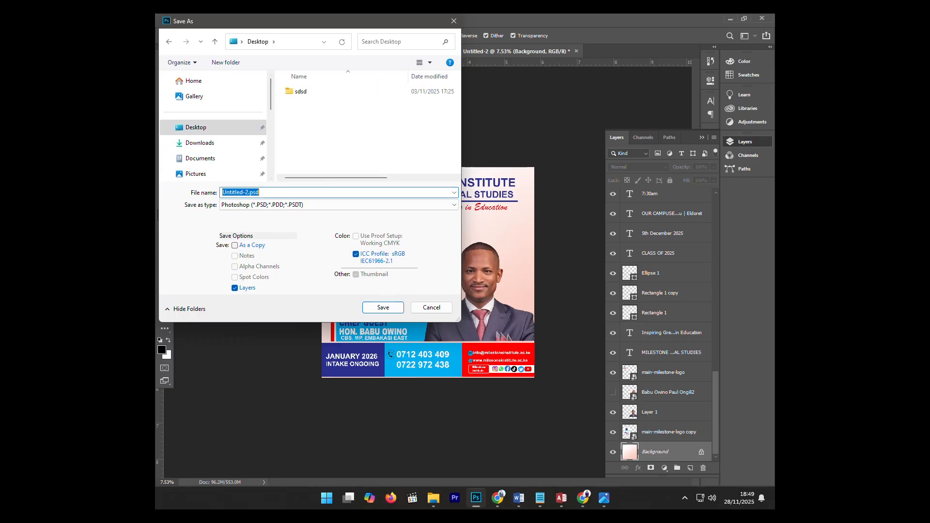
text(graduation poste)
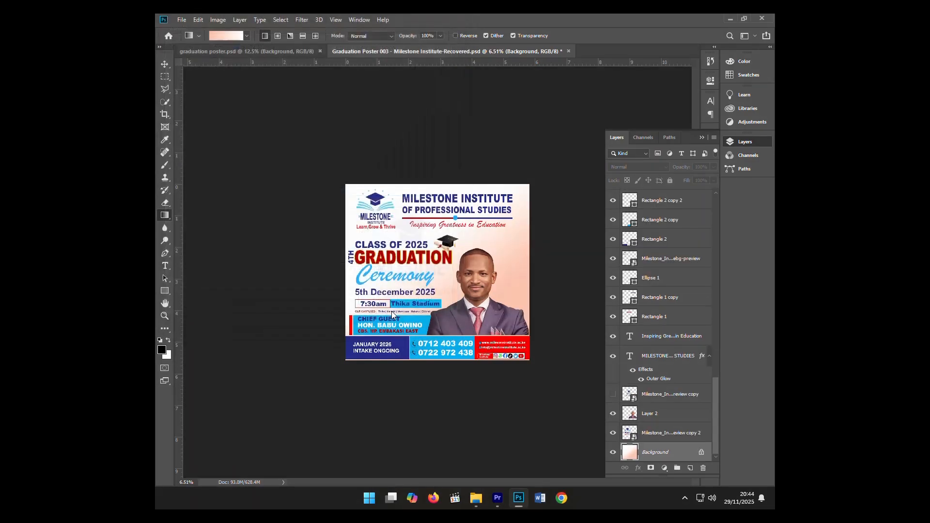
Save the recovered Milestone Institute poster as Graduation Poster 2025 final - Milestone Institute.psd
click(182, 20)
click(216, 130)
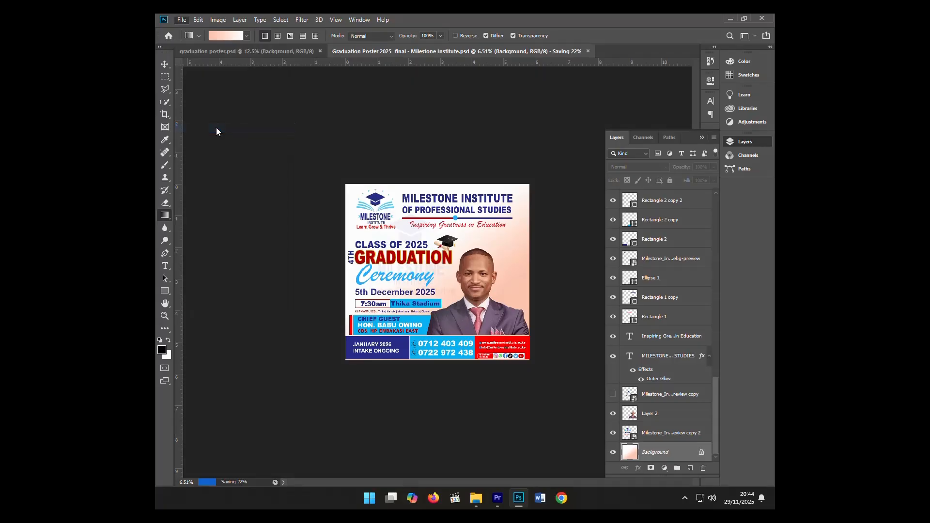
click(483, 203)
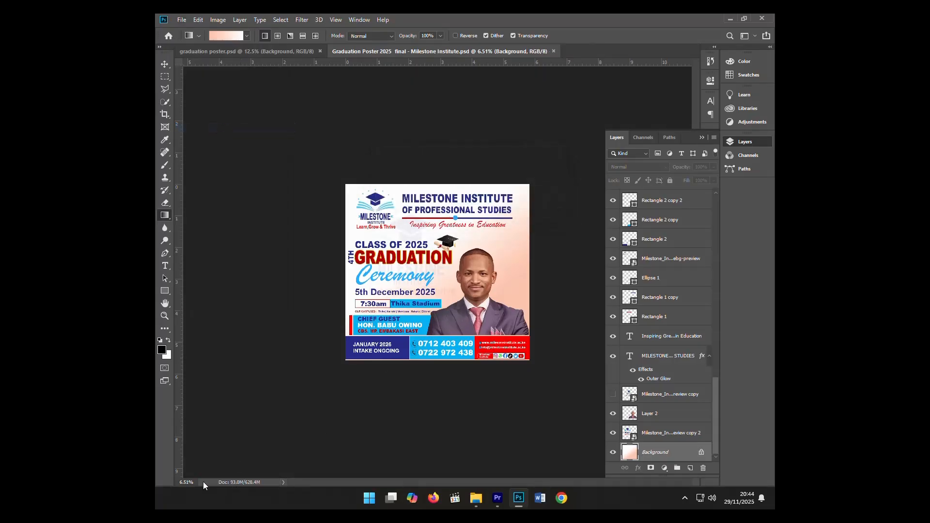
Save a JPEG copy of the final poster to the Desktop with Maximum image quality
click(183, 20)
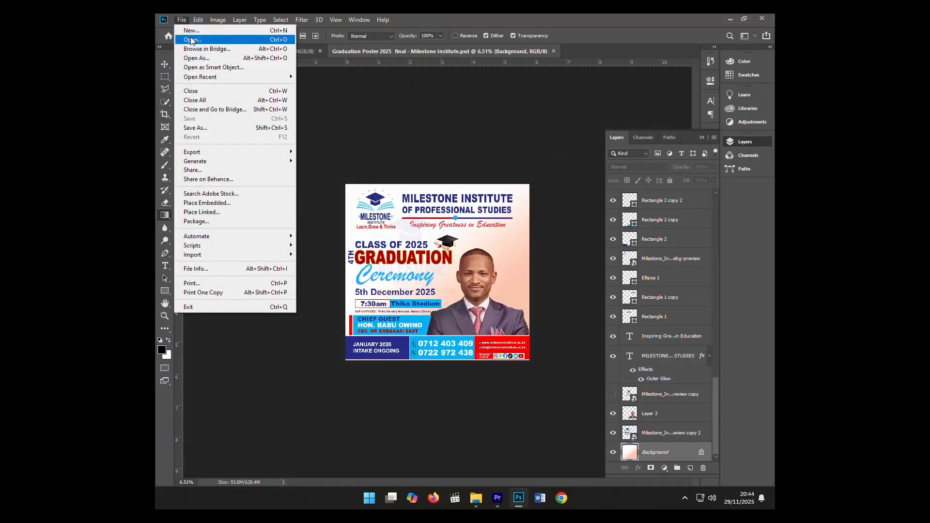
click(211, 127)
click(271, 205)
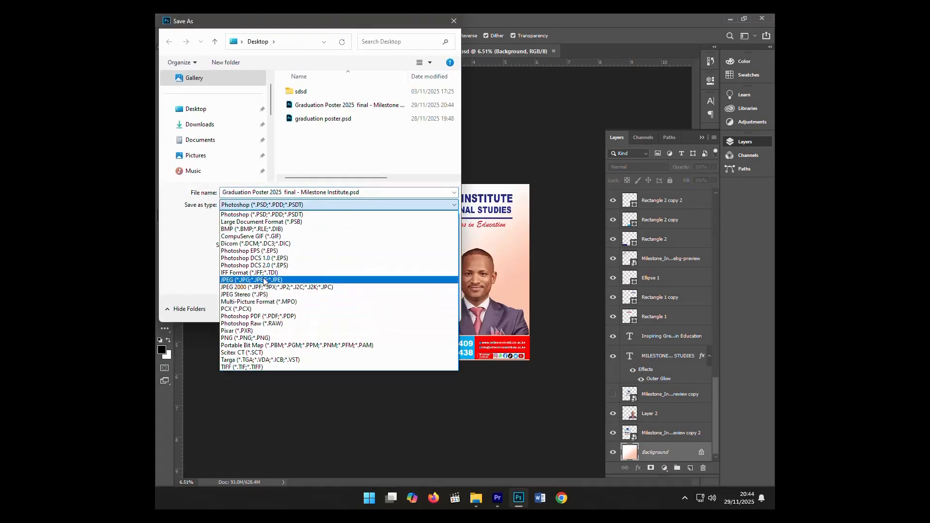
click(248, 281)
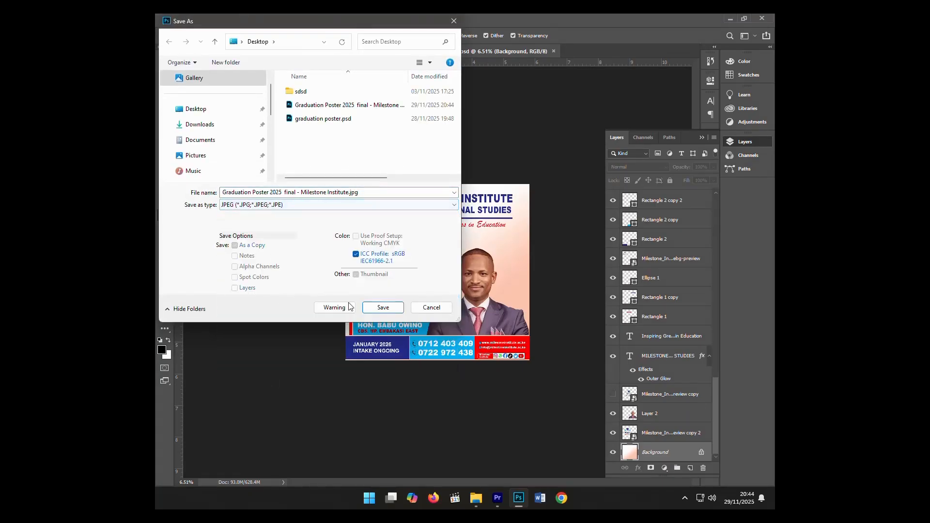
click(384, 308)
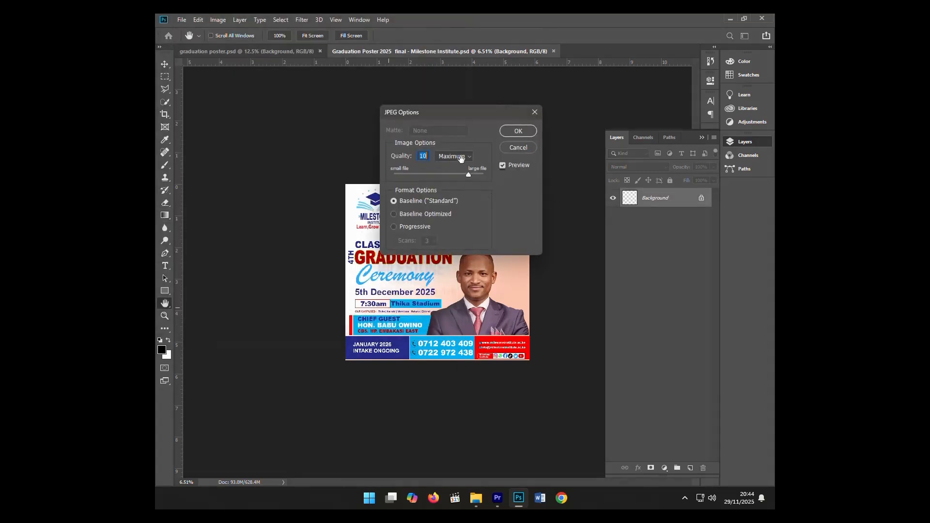
click(461, 158)
click(457, 190)
click(517, 131)
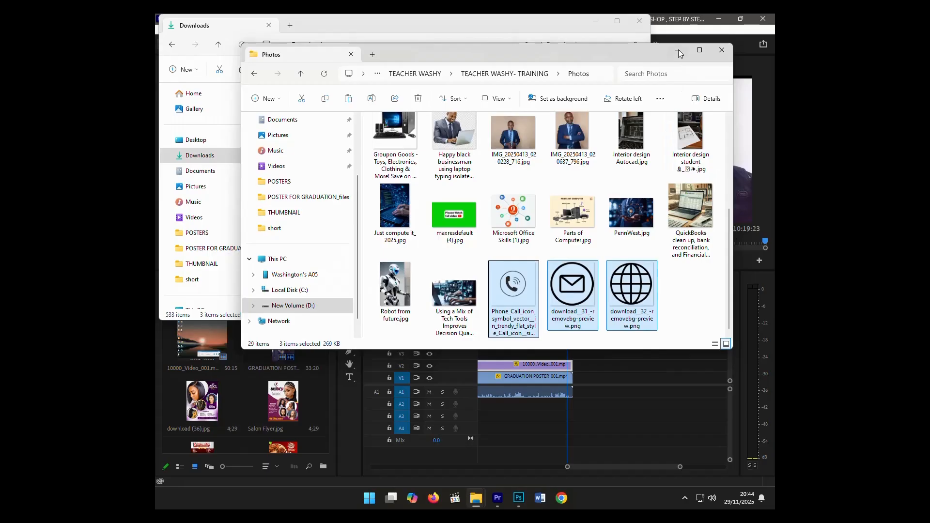
Minimize the open windows and move the exported poster JPEG to an empty area of the desktop
click(678, 49)
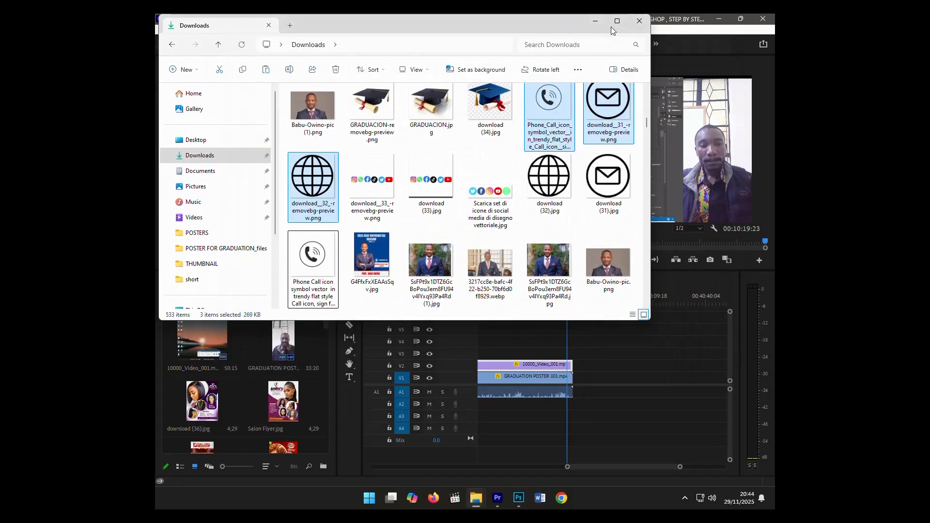
click(595, 21)
click(719, 19)
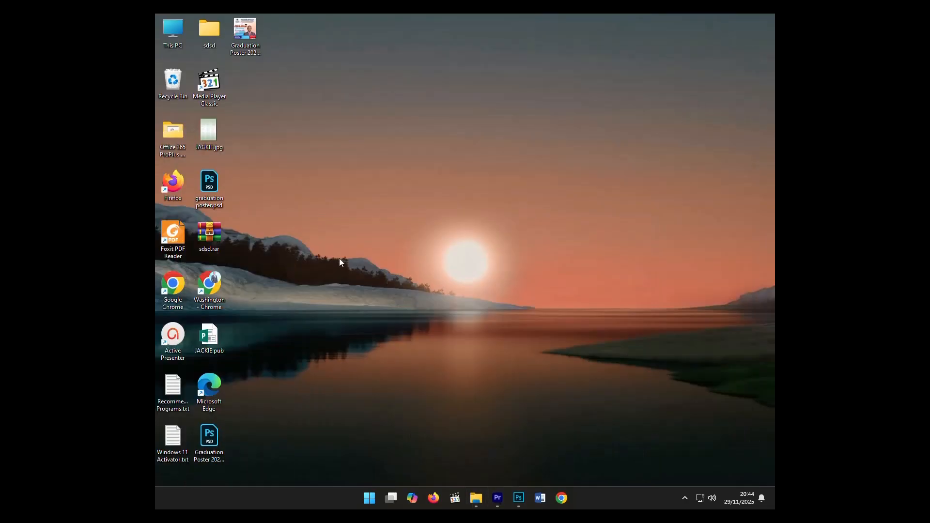
drag(248, 34, 430, 138)
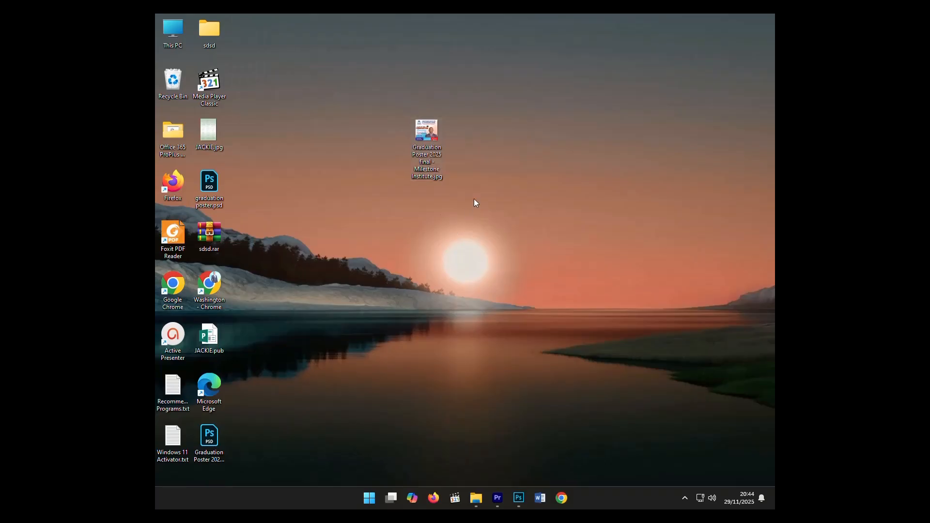
Open Graduation Poster 2025 final - Milestone Institute.jpg in the image viewer and move its window toward the screen's center to review the poster
double_click(430, 139)
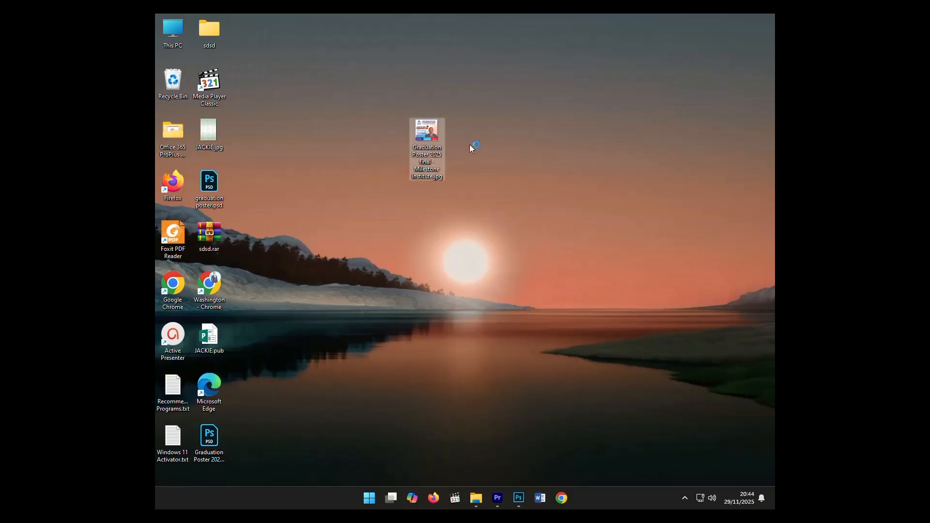
double_click(425, 163)
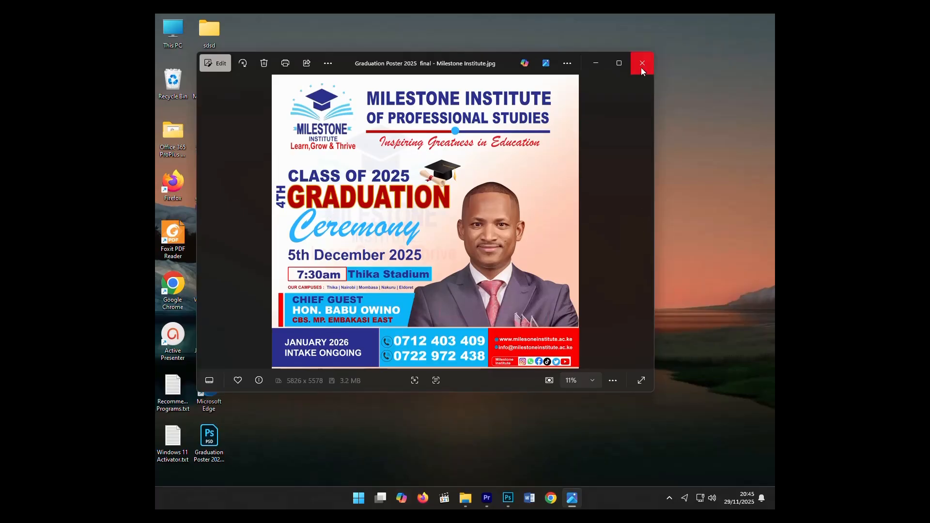
drag(348, 60, 411, 75)
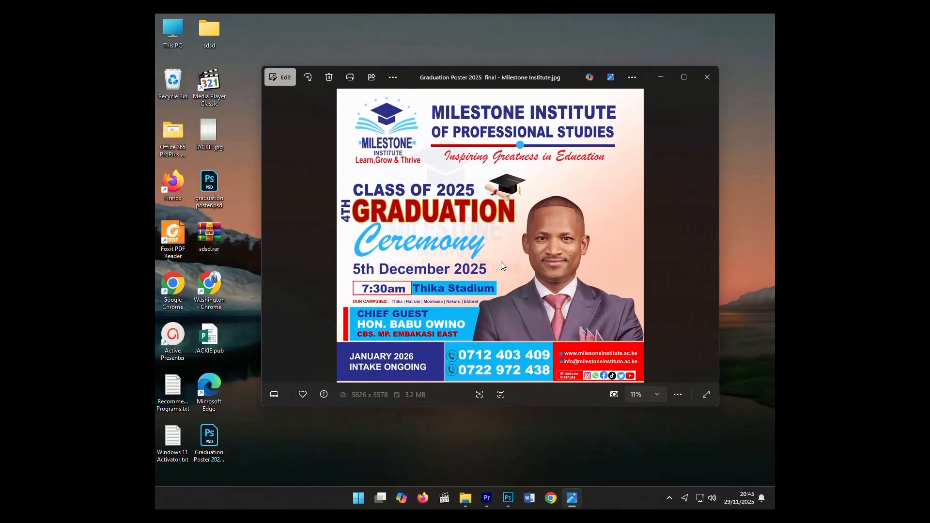